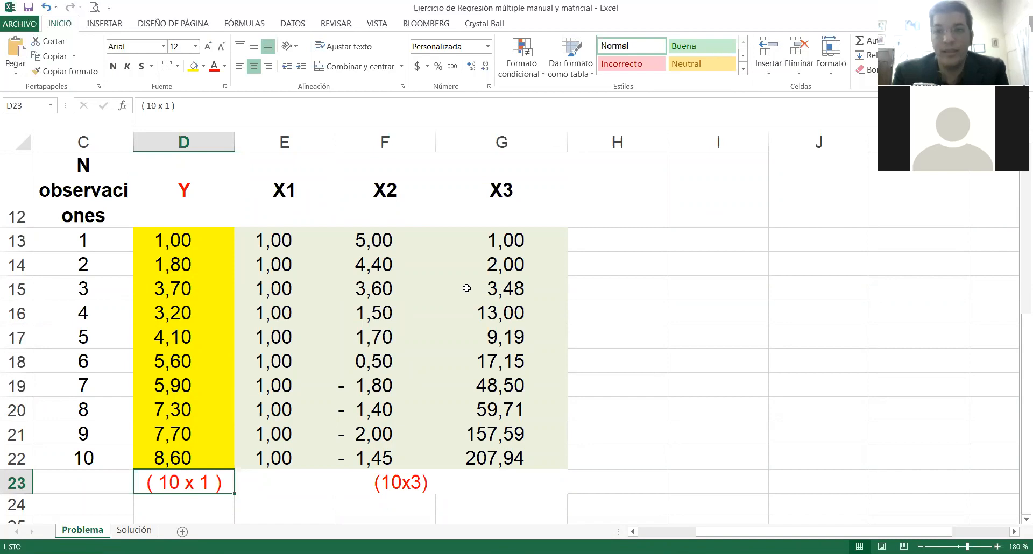
Step: Examine the dimension labels below the Y and X vectors and the headings above them on the Problema sheet
key("Right")
key("Right")
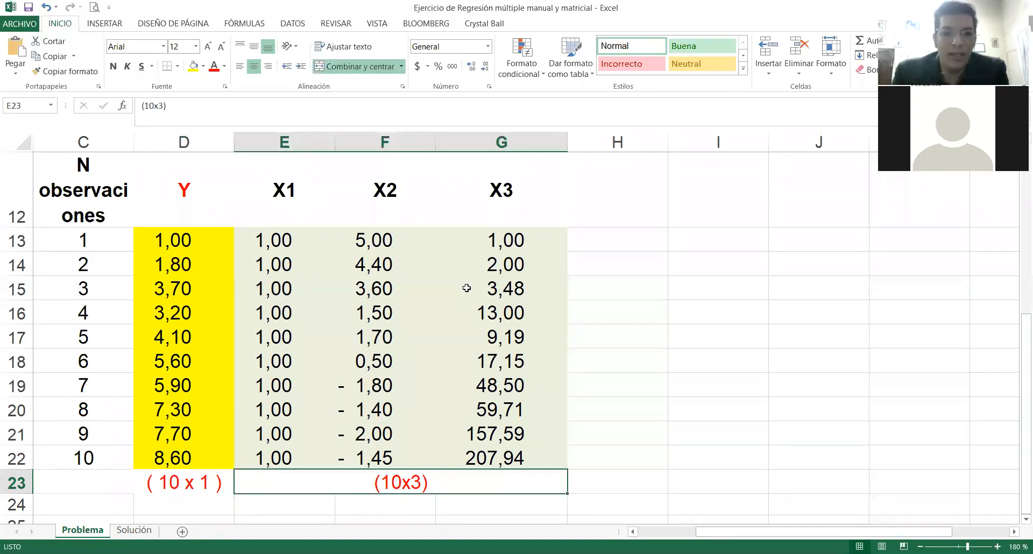
key("Up")
key("Up")
key("Up")
key("Up")
key("Up")
key("Up")
key("Up")
key("Up")
key("Up")
key("Up")
scroll(467, 288, "up", 1)
key("Left")
key("Left")
key("Left")
key("Left")
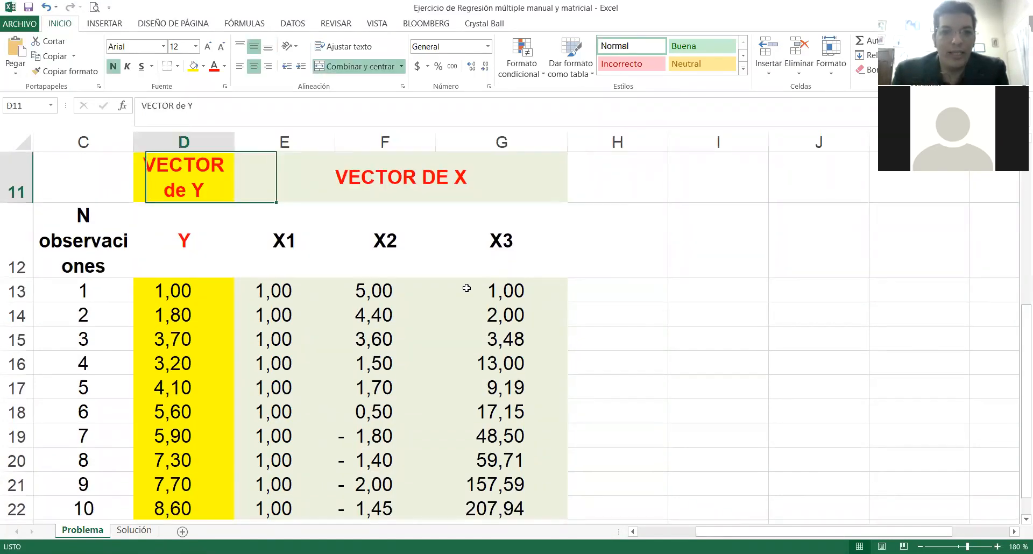
Step: Go through the Y observations in column D from the first one downward
key("Down")
key("Down")
key("Down")
key("Down")
key("Down")
key("Down")
key("Down")
key("Down")
key("Up")
key("Up")
key("Up")
key("Up")
key("Up")
key("Up")
key("Up")
key("Up")
Step: Select the whole X matrix, columns X1 to X3 for all ten observations (E13:G22)
key("Right")
key("shift+Right")
key("shift+Right")
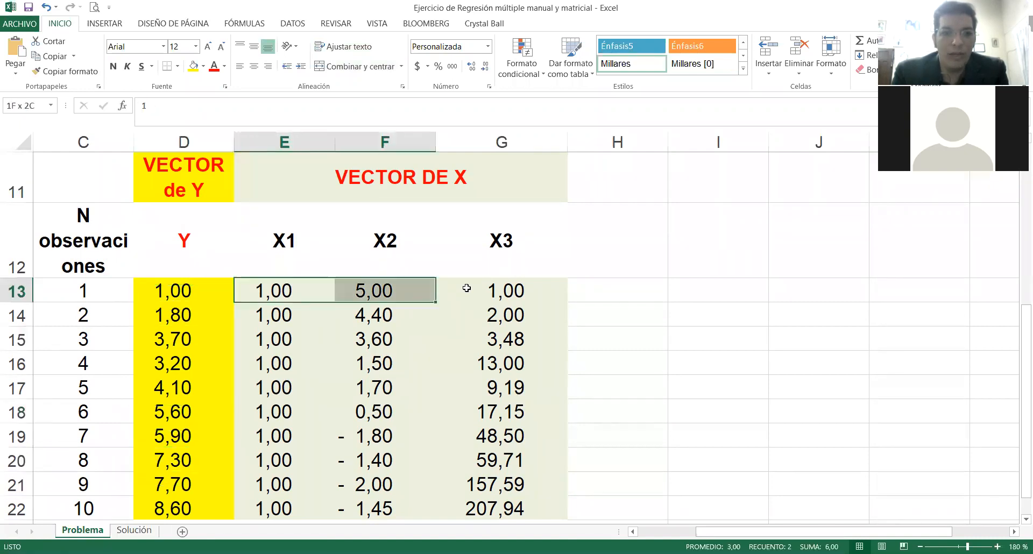
key("shift+Down")
key("shift+Down")
key("shift+Down")
key("shift+Down")
key("shift+Down")
key("shift+Down")
key("shift+Down")
key("shift+Down")
key("shift+Down")
key("shift+Down")
key("shift+Down")
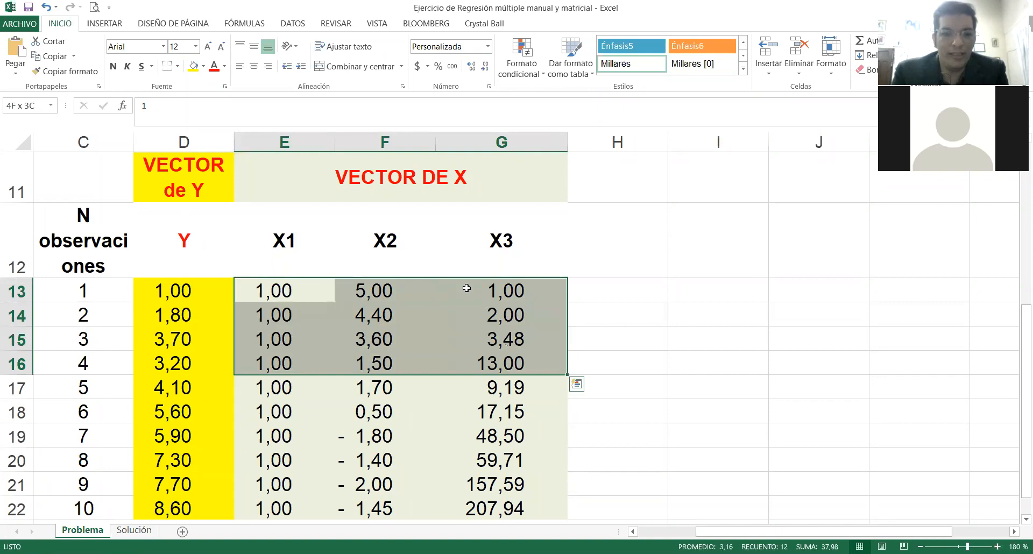
key("shift+Down")
key("shift+Up")
key("shift+Up")
key("shift+Up")
key("shift+Up")
key("shift+Down")
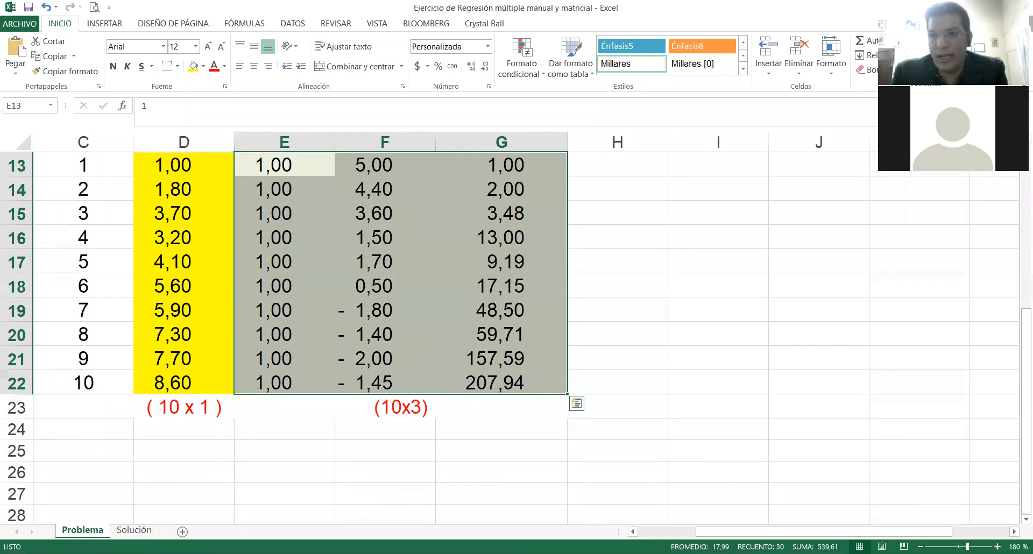
scroll(511, 323, "up", 1)
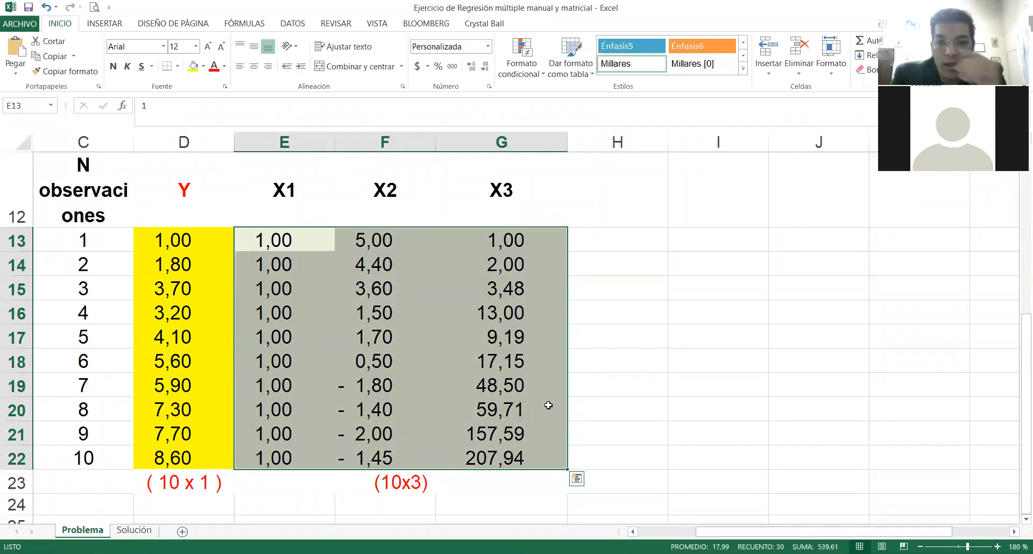
Step: Open the Solución sheet and bring its data table and exercise instructions into a readable view
left_click(145, 532)
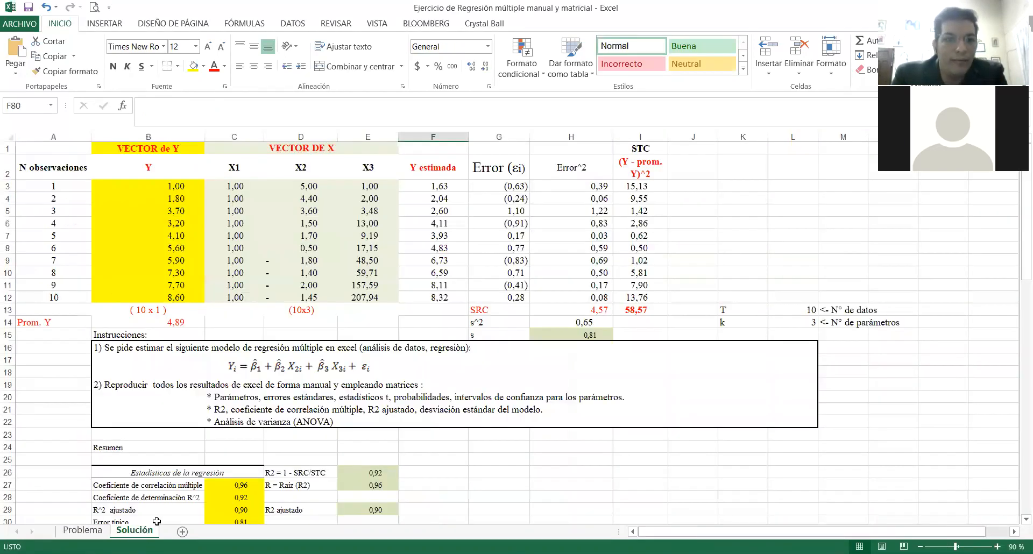
left_click(341, 247)
key("Up")
key("Up")
key("Up")
key("Up")
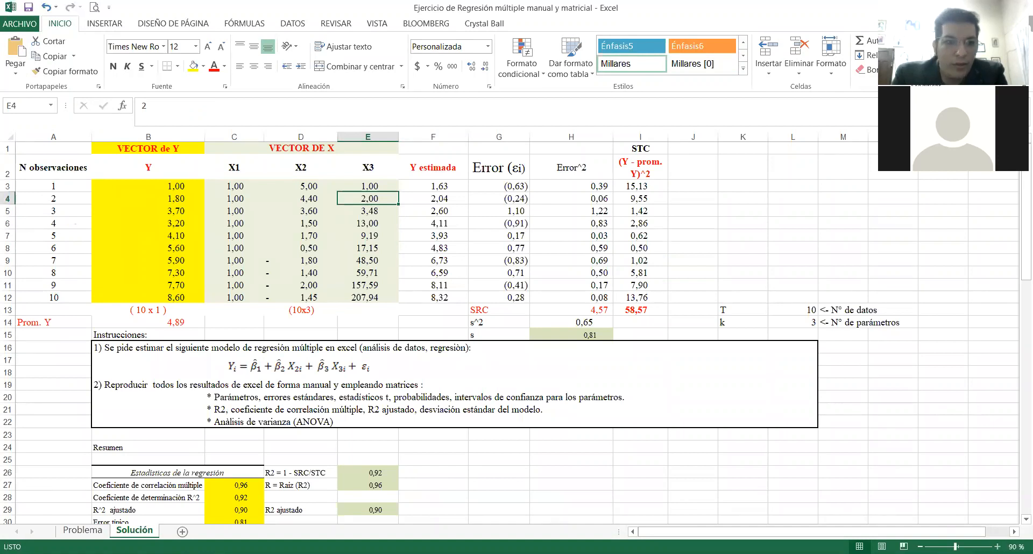
scroll(697, 434, "up", 2)
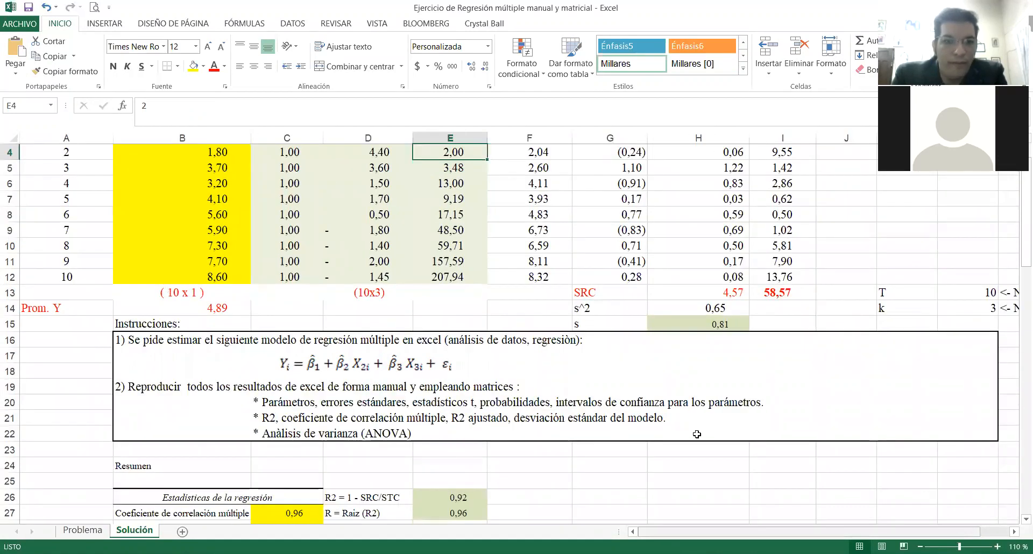
Step: Examine the vector headings and the first Y observations in the Solución data table, ending on cell B3
left_click(411, 278)
key("Up")
key("Up")
key("Up")
key("Up")
key("Up")
key("Up")
key("Up")
key("Up")
key("Up")
key("Left")
key("Left")
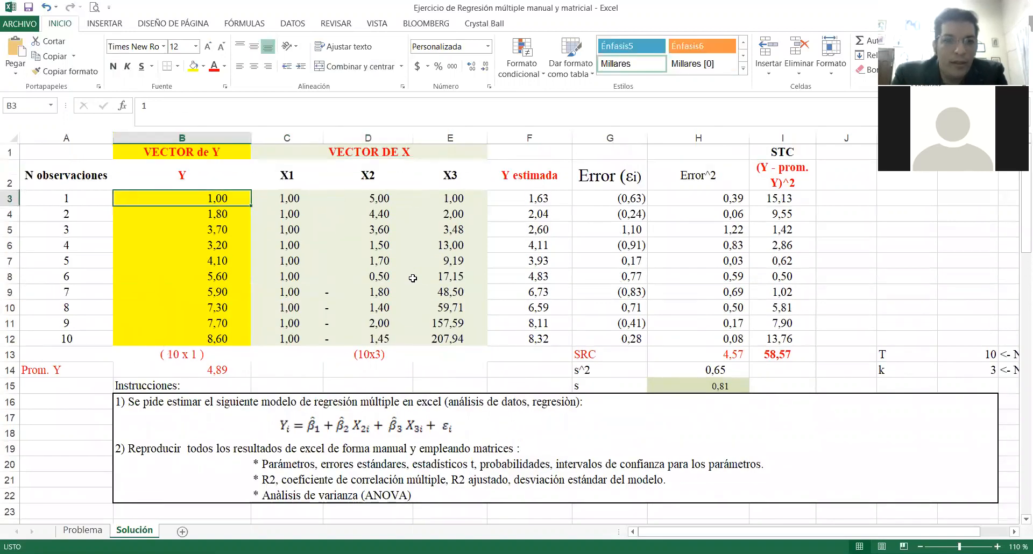
key("Up")
key("Up")
key("Down")
key("Down")
key("Down")
key("Down")
key("Down")
key("Up")
key("Up")
key("Up")
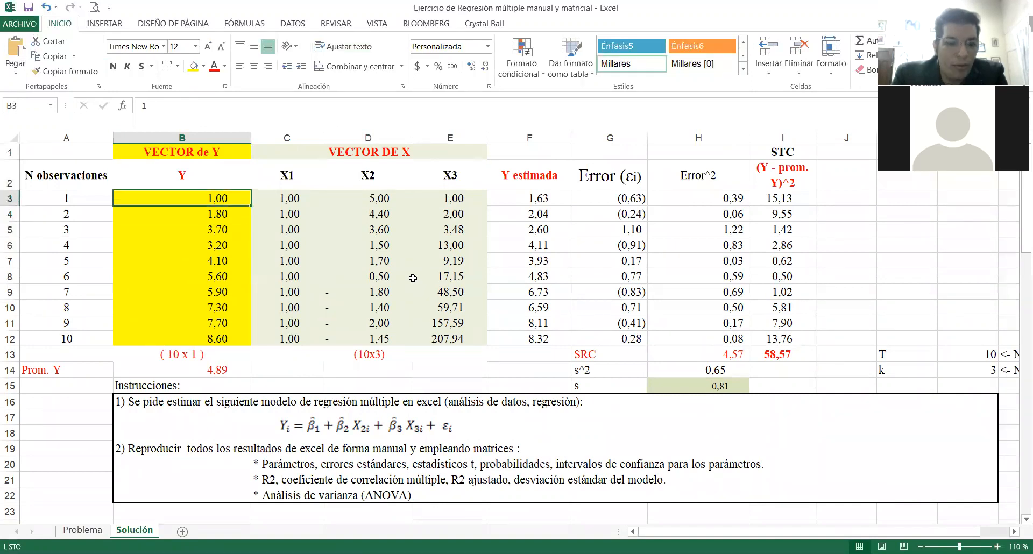
Step: Select the ten Y vector values in B3:B12
key("shift+Down")
key("shift+Down")
key("shift+Down")
key("shift+Down")
key("shift+Down")
key("shift+Down")
key("shift+Down")
key("shift+Down")
key("shift+Down")
key("shift+Down")
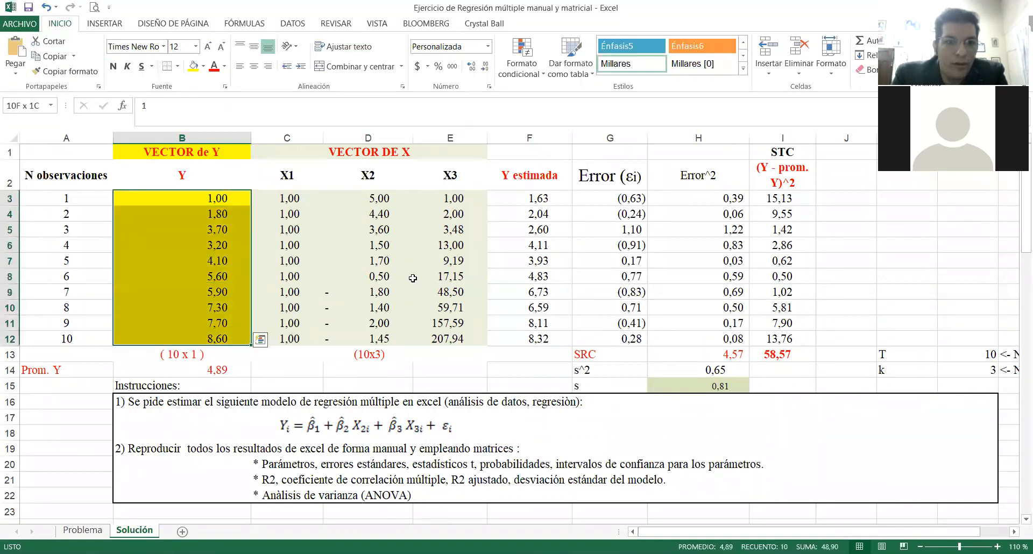
Step: Select the ten-row X matrix covering X1, X2 and X3 in C3:E12
key("Up")
key("Down")
key("Right")
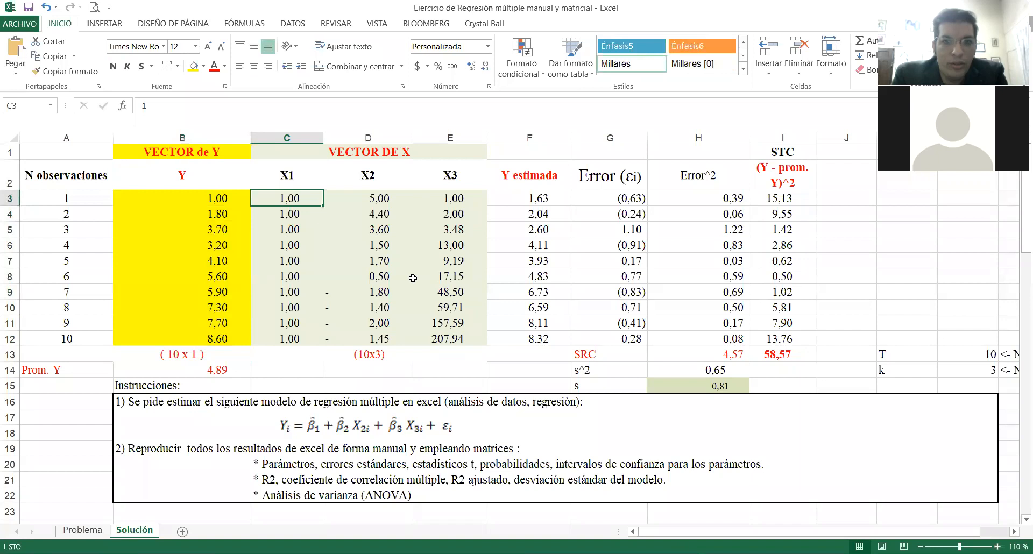
key("shift+Right")
key("shift+Right")
key("shift+Down")
key("shift+Down")
key("shift+Down")
key("shift+Down")
key("shift+Down")
key("shift+Down")
key("shift+Down")
key("shift+Down")
key("shift+Down")
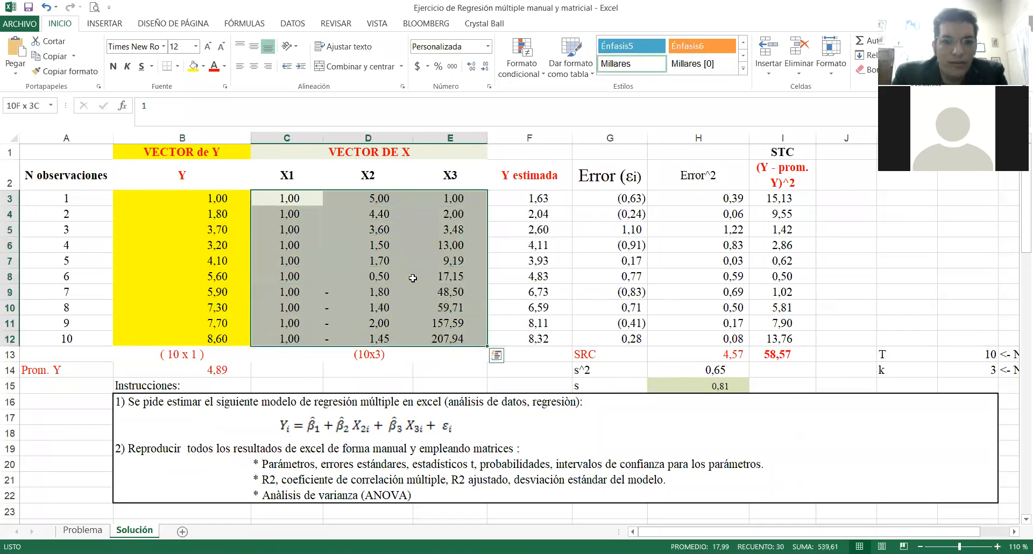
Step: Review the exercise instructions and the regression statistics block below the data table
key("Down")
key("Down")
key("Down")
key("Down")
key("Down")
key("Down")
key("Down")
key("Down")
key("Down")
key("Down")
key("Down")
key("Down")
key("Down")
key("Down")
key("Down")
key("Down")
key("Down")
key("Down")
key("Down")
key("Down")
key("Down")
key("Down")
key("Down")
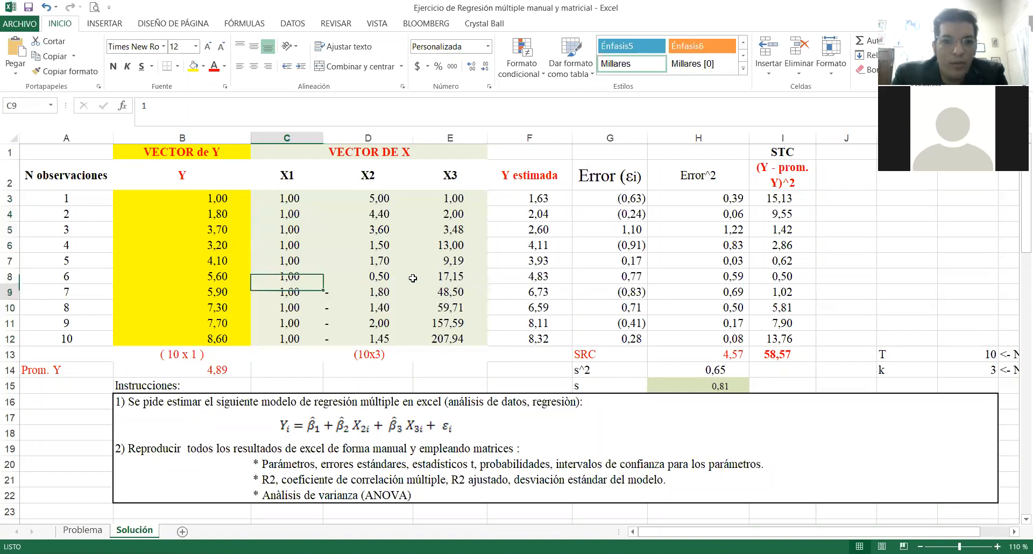
key("Down")
key("Down")
key("Down")
key("Down")
key("Down")
key("Down")
key("Down")
key("Down")
key("Down")
key("Down")
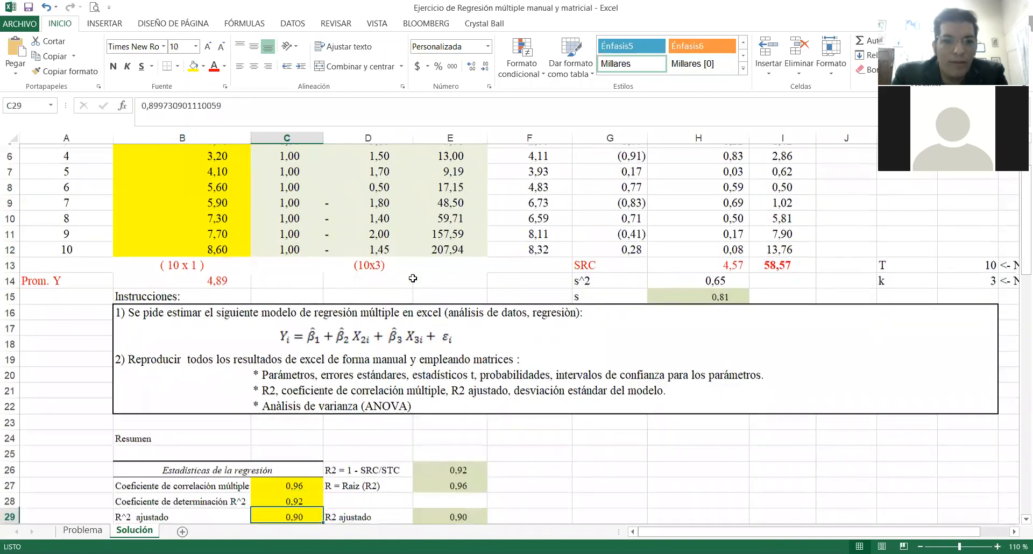
Step: Review the analysis of variance and coefficient tables down to the X'X matrix section
key("Down")
key("Down")
key("Down")
key("Down")
key("Down")
key("Down")
key("Down")
key("Down")
key("Down")
key("Down")
key("Down")
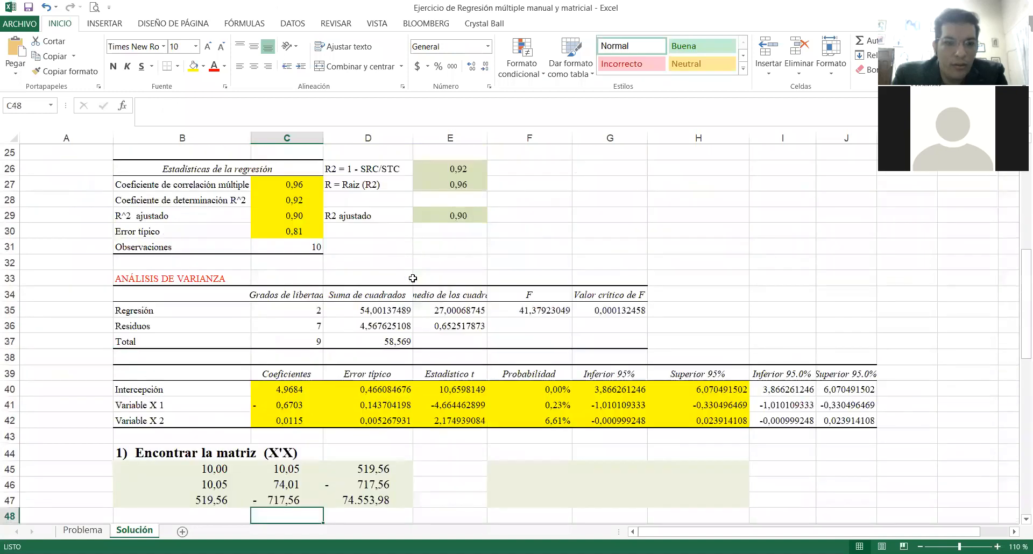
Step: Inspect the array formula behind the X'X matrix in B45:D47 and its section heading
key("Up")
key("Up")
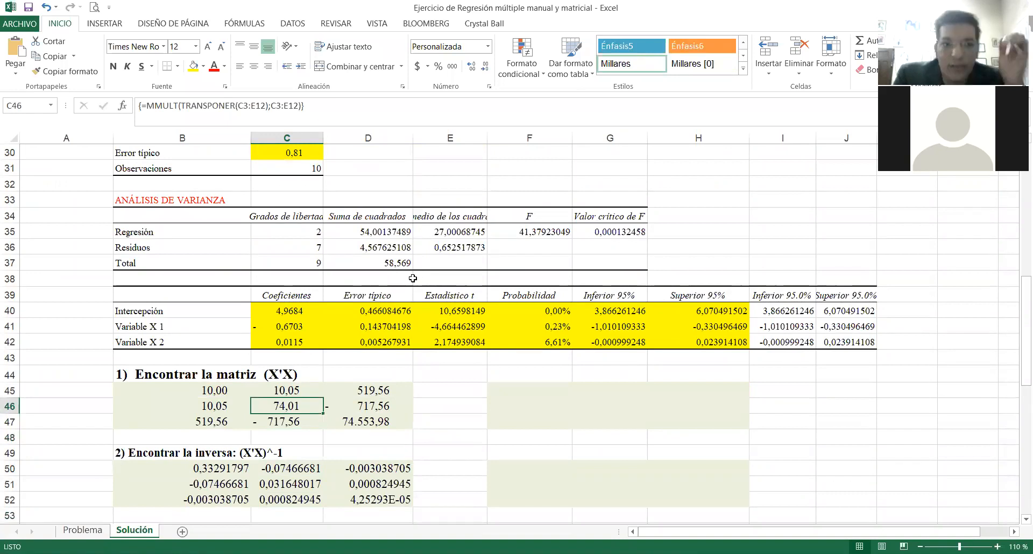
key("Up")
key("Left")
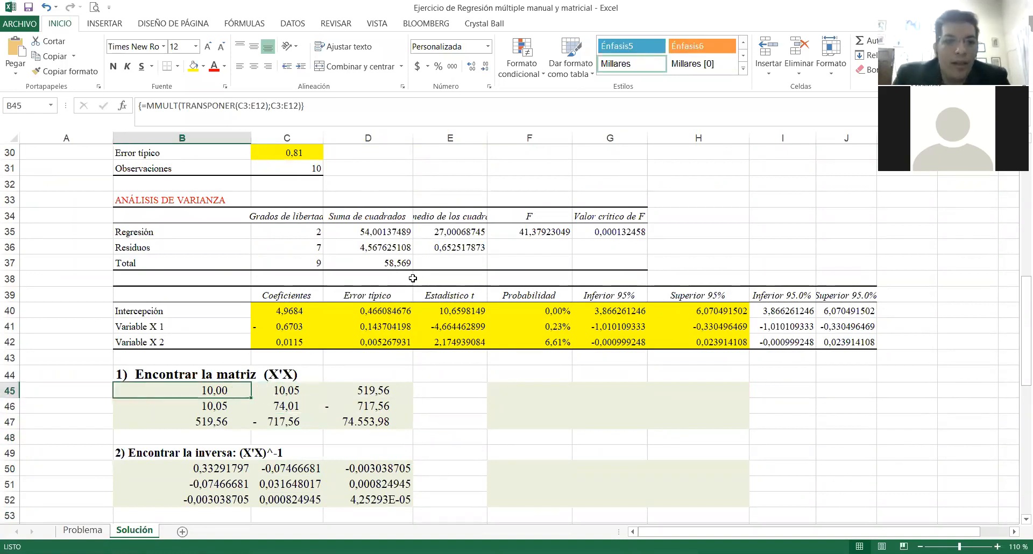
key("Right")
key("Up")
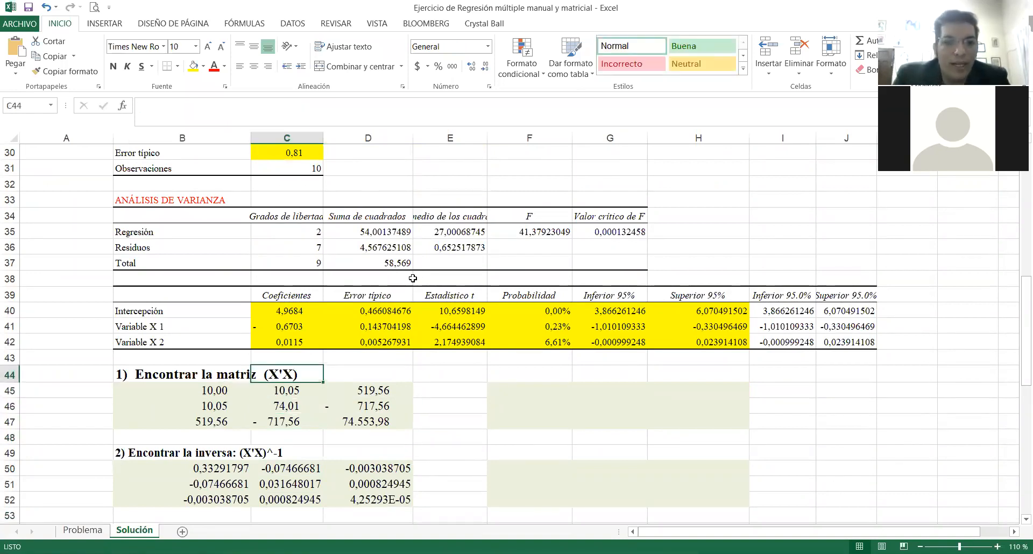
key("Down")
key("Left")
key("Right")
key("Left")
key("Right")
key("Left")
key("Left")
key("Right")
key("Right")
key("Left")
key("Up")
key("Right")
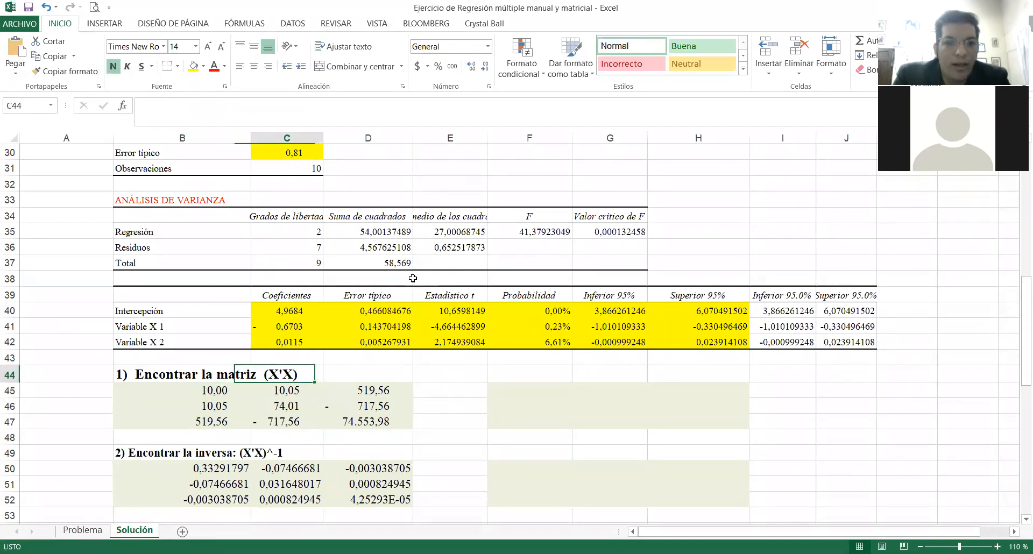
key("Left")
key("Down")
key("Up")
key("Down")
Step: Select the blank shaded three-by-three block F45:H47 beside the X'X matrix
key("Right")
key("Right")
key("Right")
key("Right")
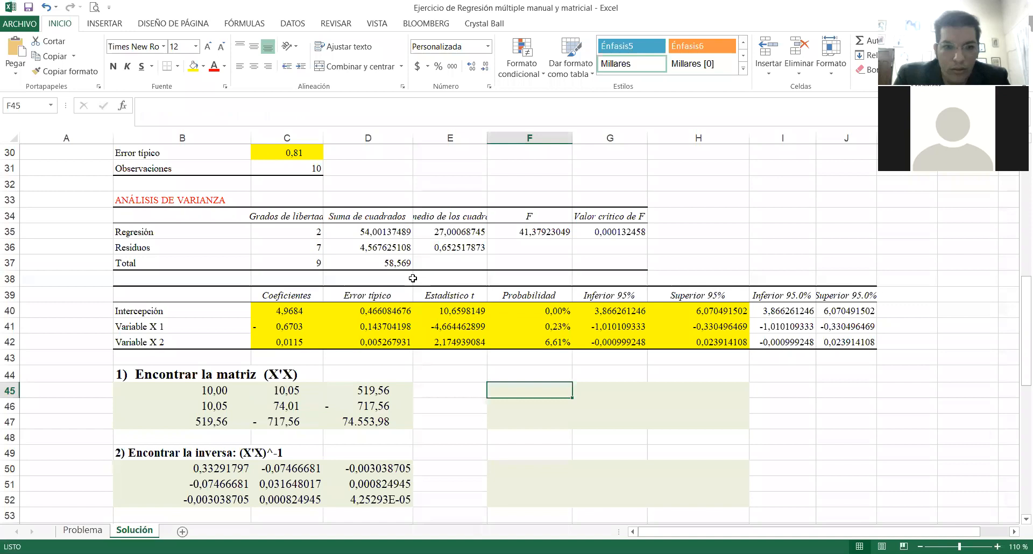
scroll(413, 278, "right", 3)
key("shift+Right")
key("shift+Right")
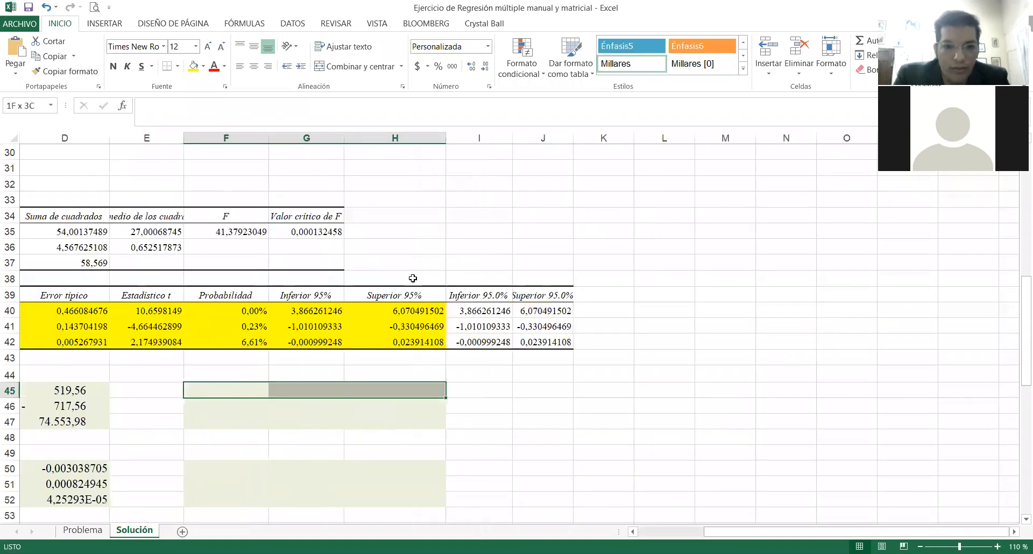
key("shift+Down")
key("shift+Down")
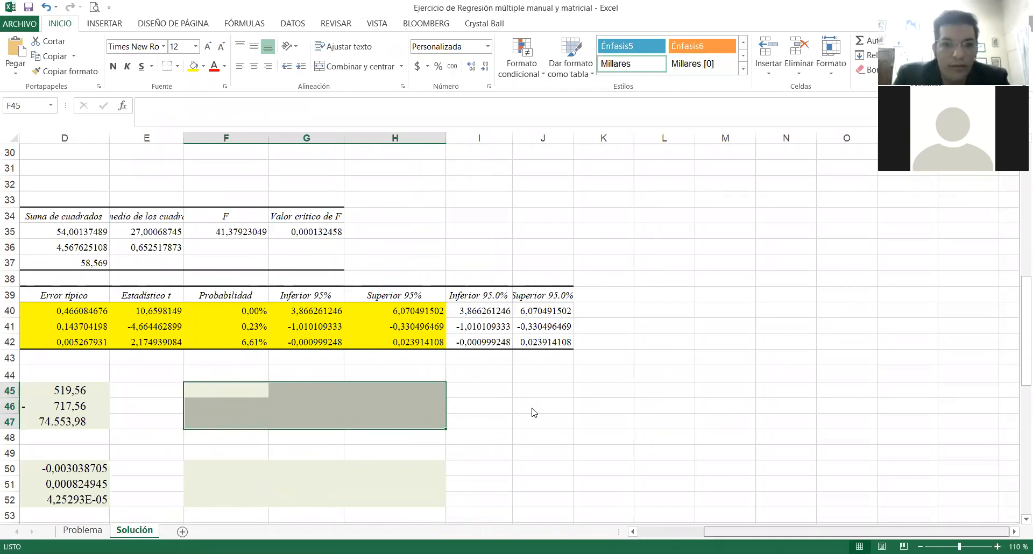
key("alt+Tab")
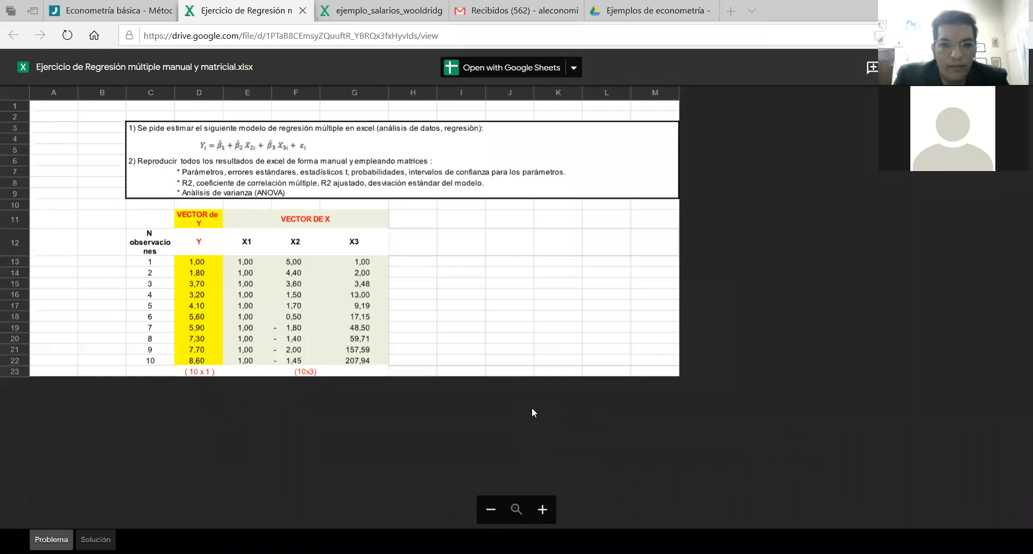
key("alt+Tab")
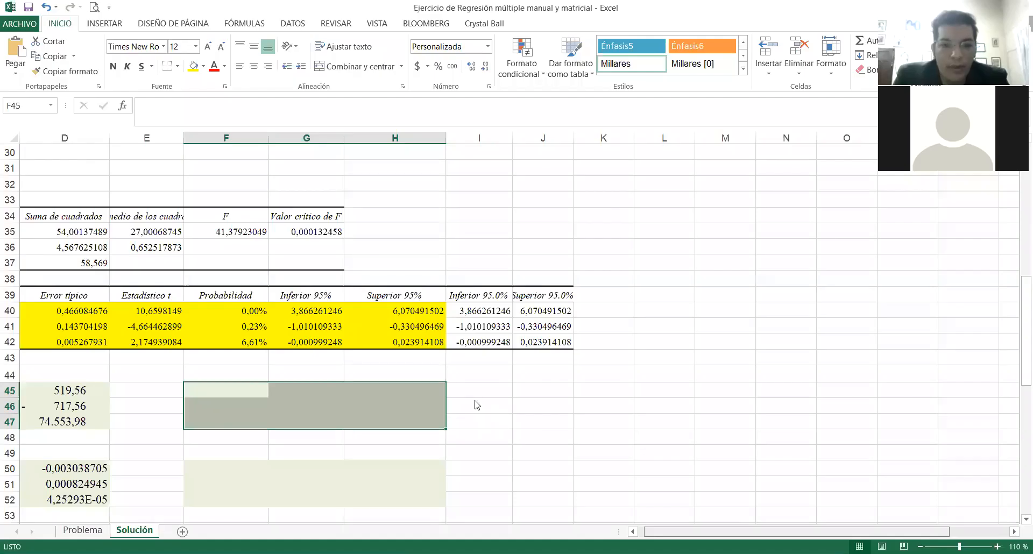
left_click(475, 405)
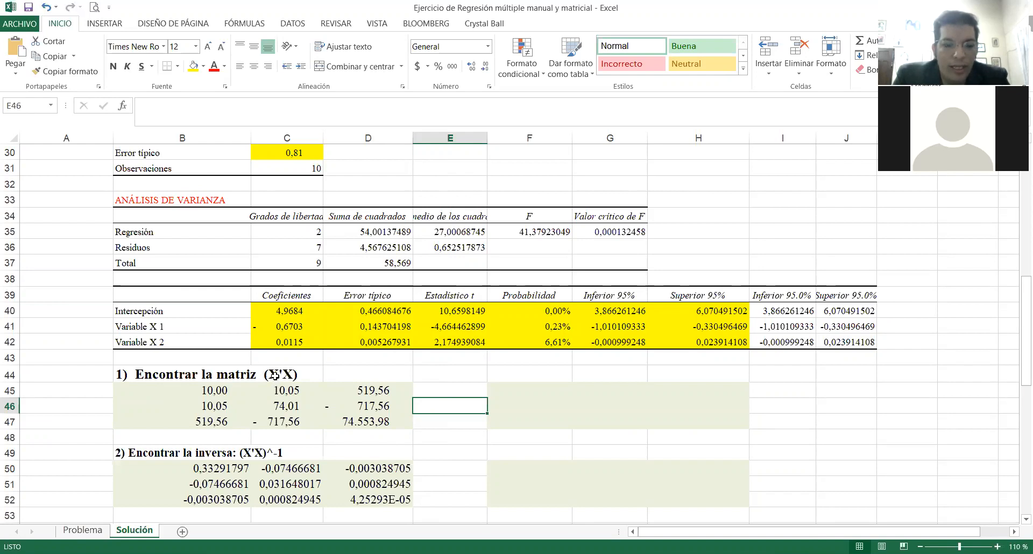
left_click(307, 355)
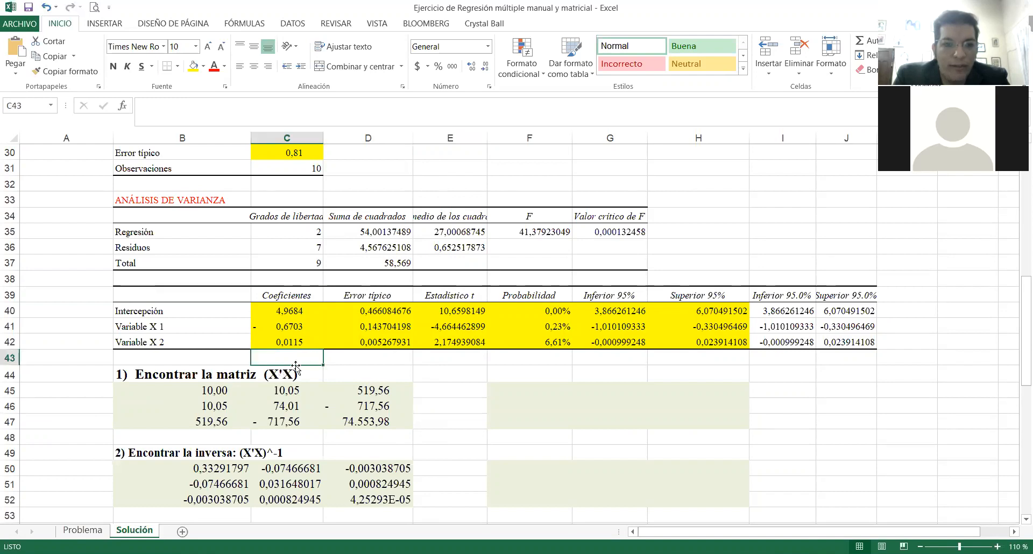
left_click(330, 369)
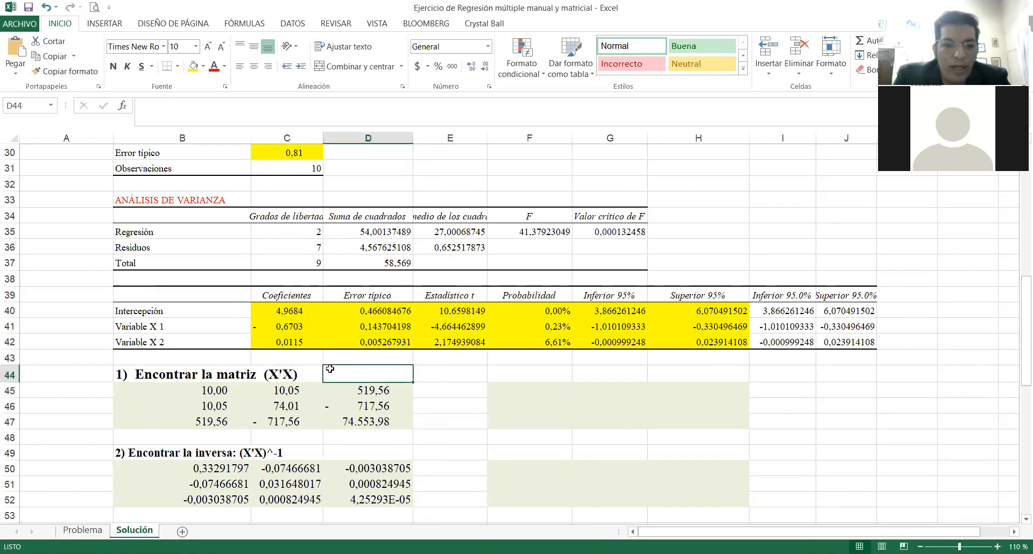
Step: Return to the data table and select the X matrix in C3:E12 to point out its three columns and ten rows
key("Up")
key("Up")
key("Up")
key("Up")
key("Up")
key("Up")
key("Up")
key("Up")
key("Up")
key("Up")
key("Up")
key("Up")
key("Up")
key("Up")
key("Up")
key("Up")
key("Up")
key("Up")
key("Up")
key("Up")
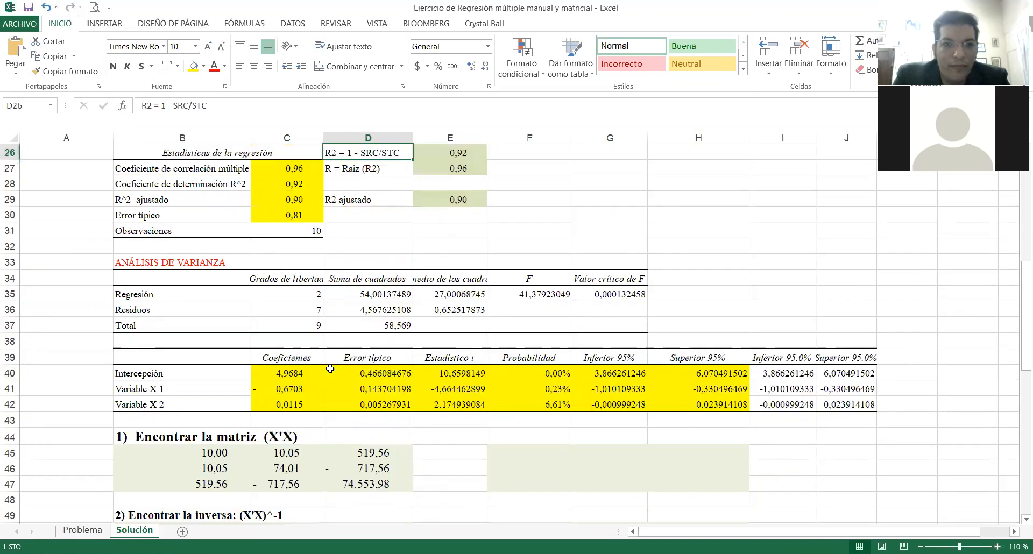
key("Up")
key("Up")
key("Up")
key("Up")
key("Up")
key("Up")
key("Up")
key("Up")
key("Up")
key("Up")
key("Up")
key("Up")
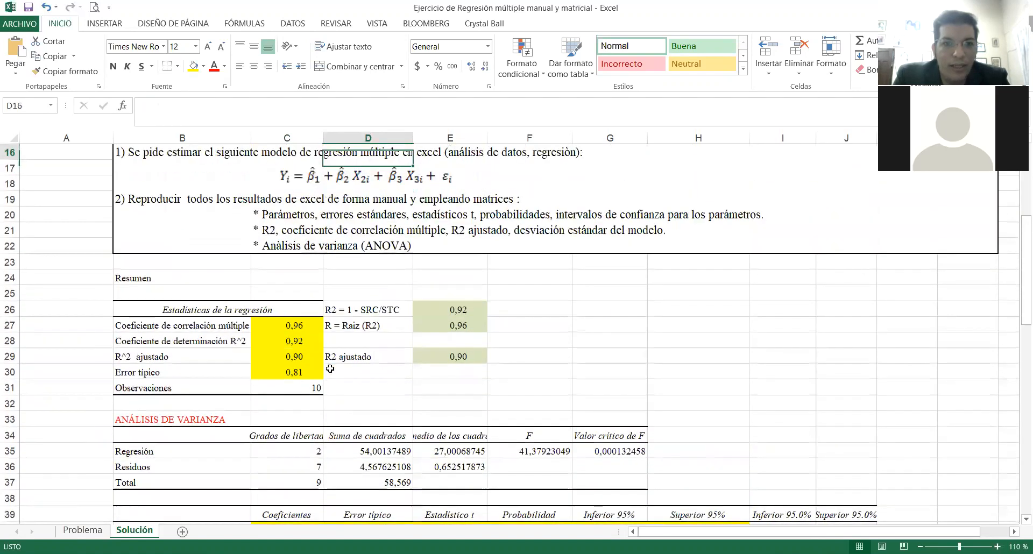
key("Up")
key("Up")
key("Up")
key("Up")
key("Up")
key("Up")
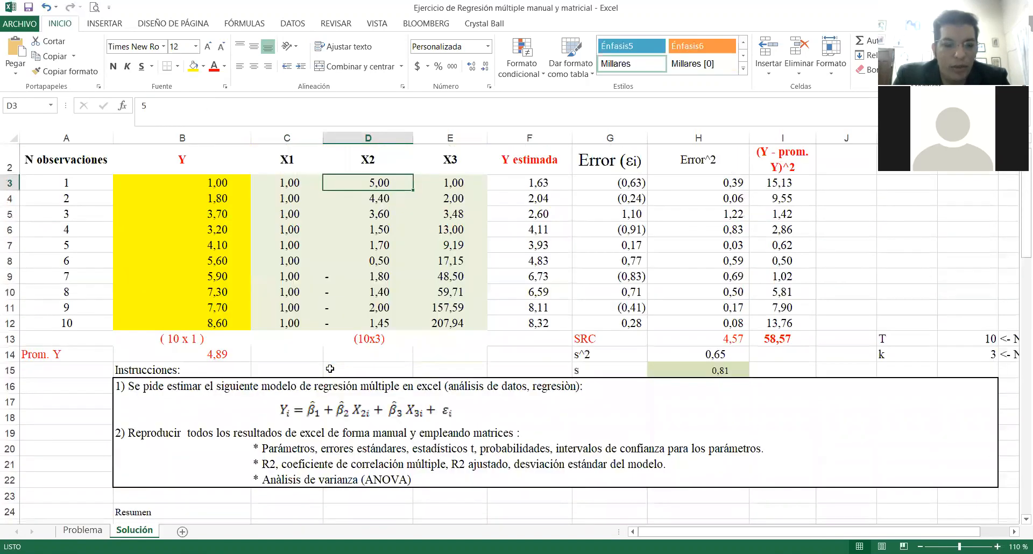
key("Left")
key("shift+Right")
key("shift+Right")
key("shift+Down")
key("shift+Down")
key("shift+Down")
key("shift+Down")
key("shift+Down")
key("shift+Down")
key("shift+Down")
key("shift+Down")
key("shift+Down")
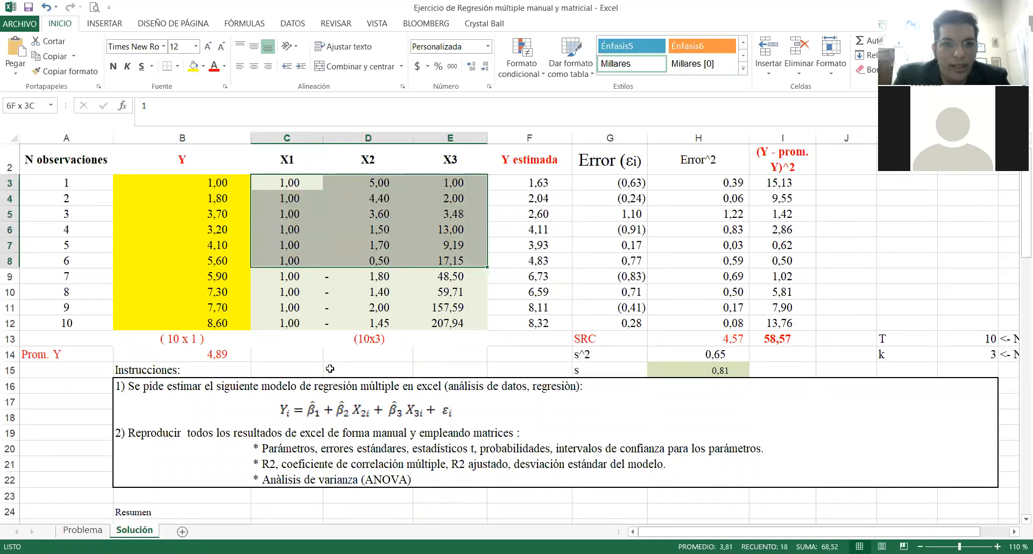
Step: Select the empty three-by-three output range F45:H47 in the X'X matrix section
key("Down")
key("Down")
key("Down")
key("Down")
key("Down")
key("Down")
key("Down")
key("Down")
key("Down")
key("Down")
key("Down")
key("Down")
key("Down")
key("Down")
key("Down")
key("Down")
key("Down")
key("Down")
key("Down")
key("Down")
key("Down")
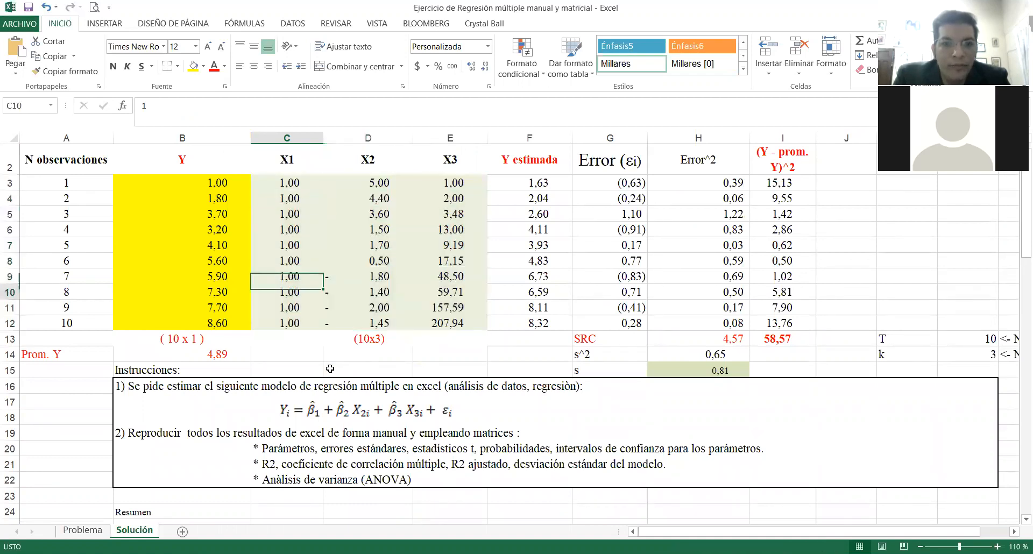
key("Down")
key("Down")
key("Down")
key("Down")
key("Down")
key("Down")
key("Down")
key("Down")
key("Down")
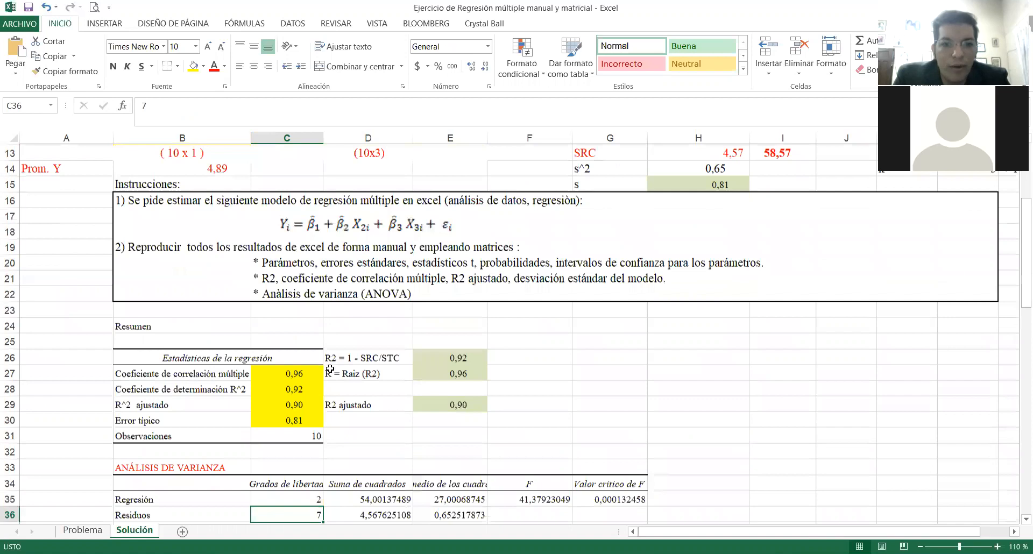
key("Down")
key("Down")
key("Down")
key("Down")
key("Down")
key("Down")
key("Down")
key("Down")
key("Down")
key("Down")
key("Down")
key("Down")
key("Down")
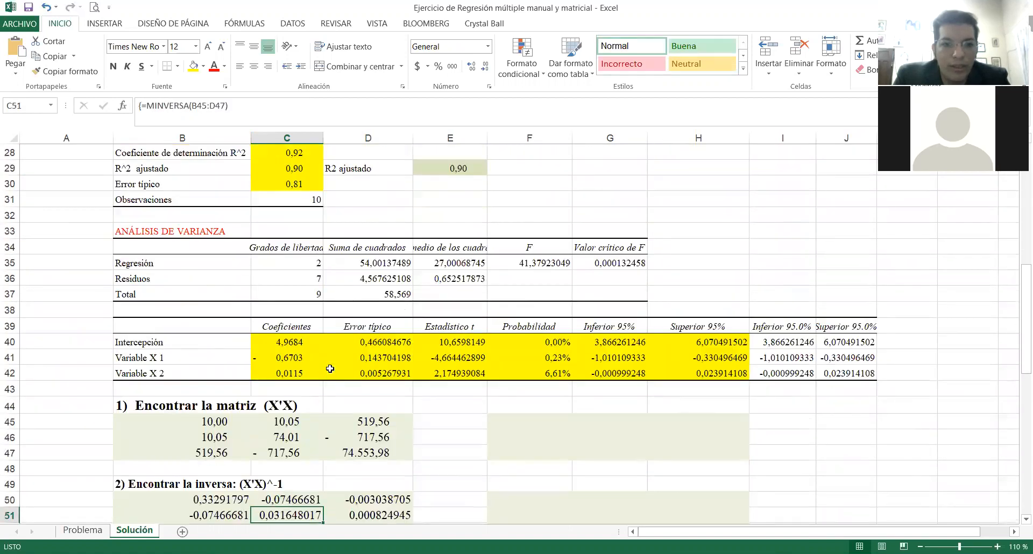
key("Down")
key("Up")
key("Up")
key("Up")
key("Up")
key("Up")
key("Up")
key("Up")
key("Right")
key("Right")
key("Right")
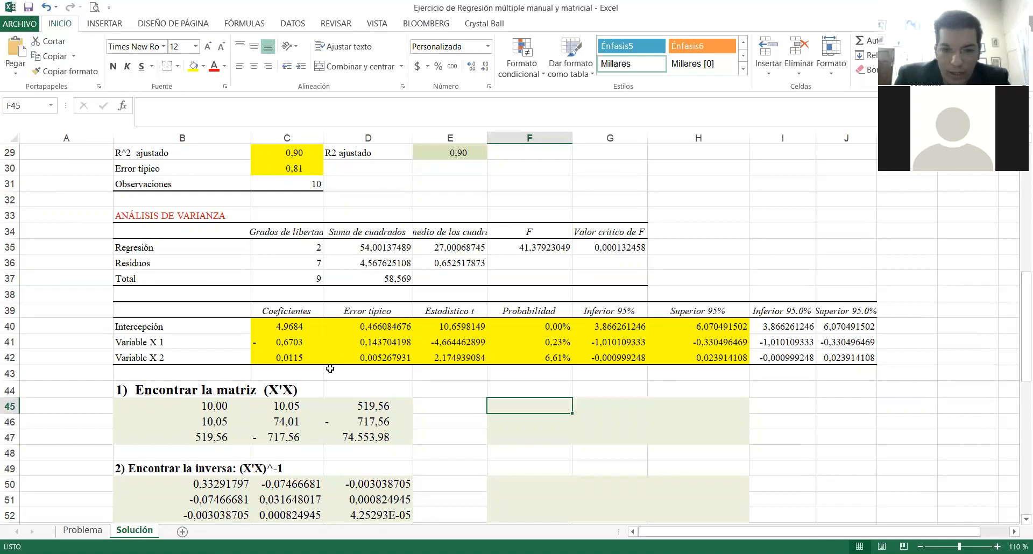
key("shift+Right")
key("shift+Right")
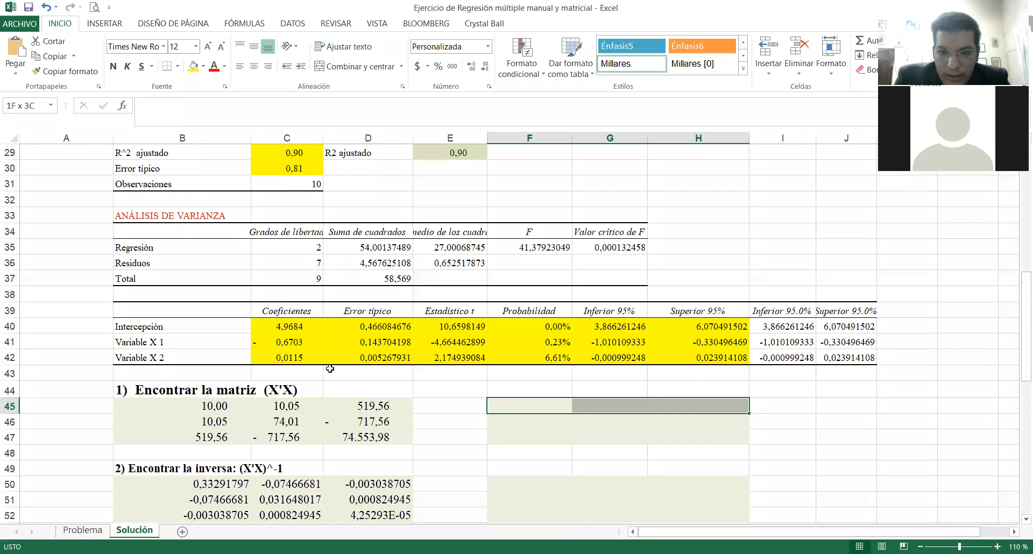
key("shift+Down")
key("shift+Down")
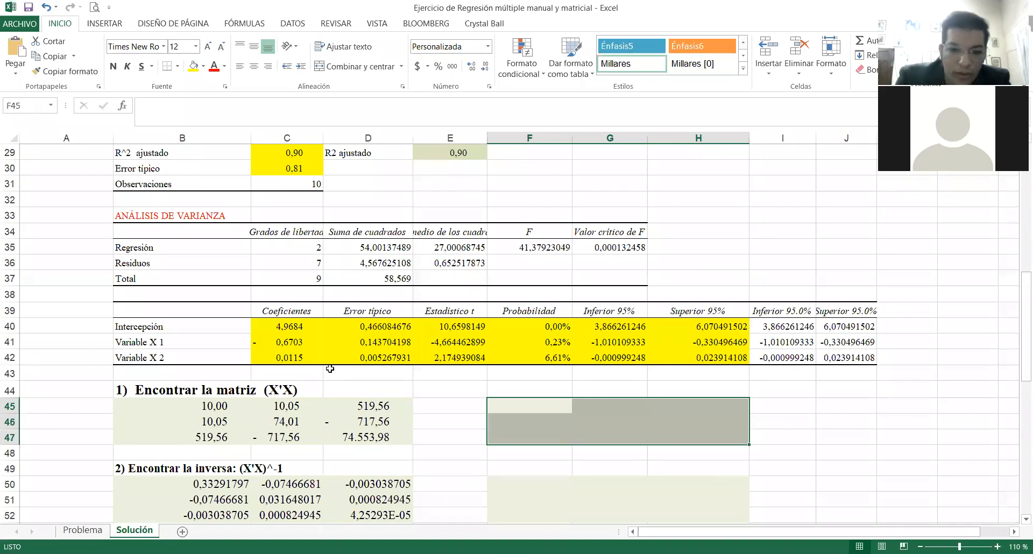
Step: Begin a formula in the selected range with MMULT and a nested TRANSPONER as its first matrix: =mmult(transponer(
type("=m")
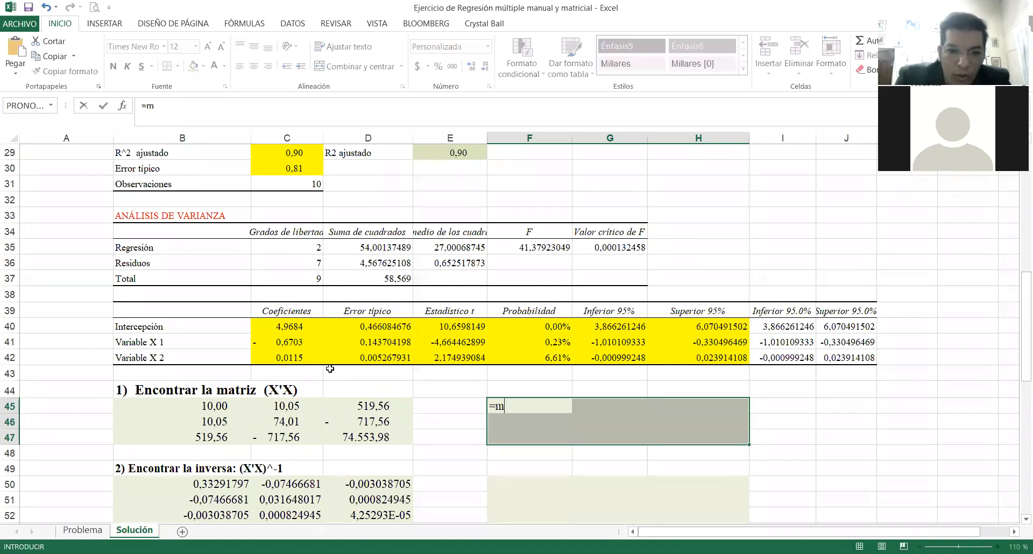
type("mult")
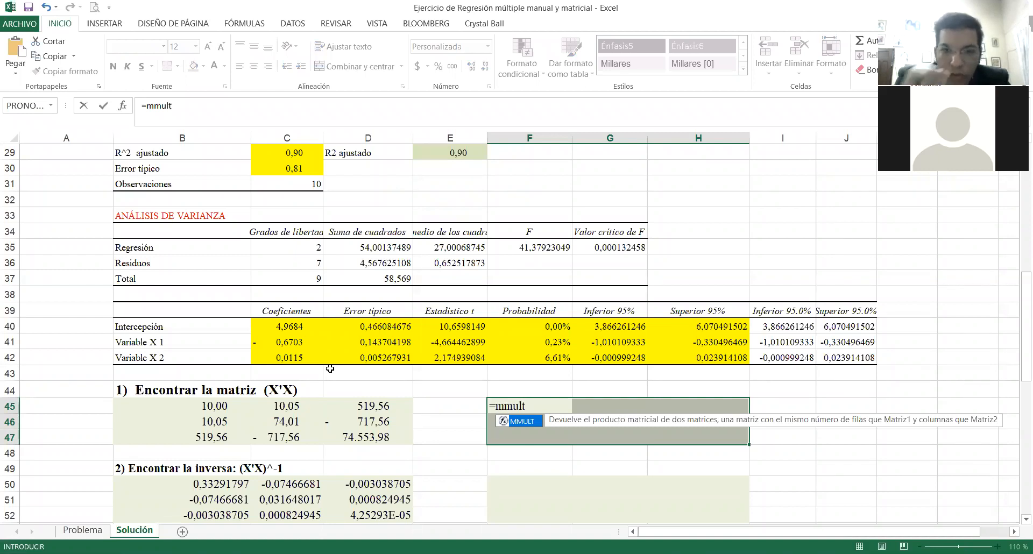
type("(")
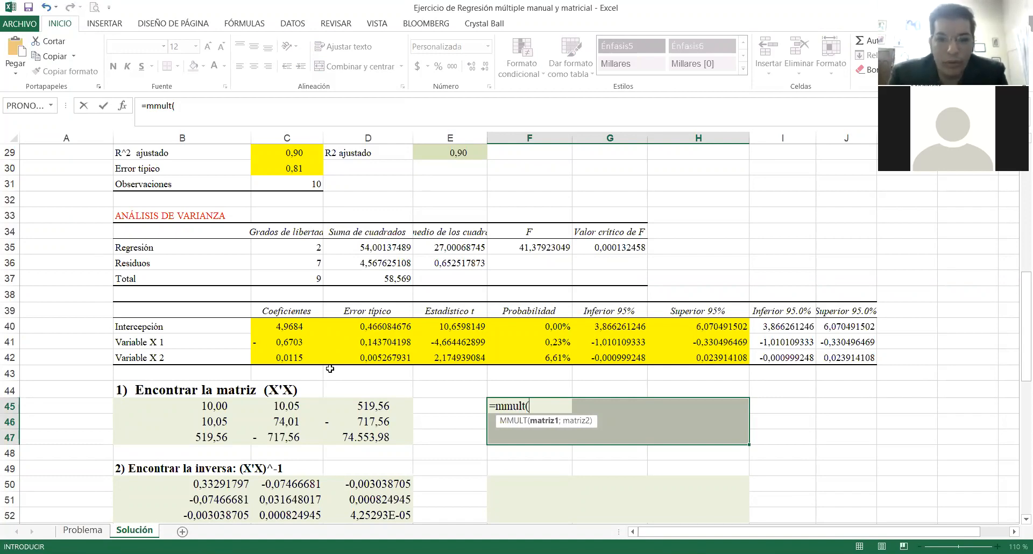
type("transpon")
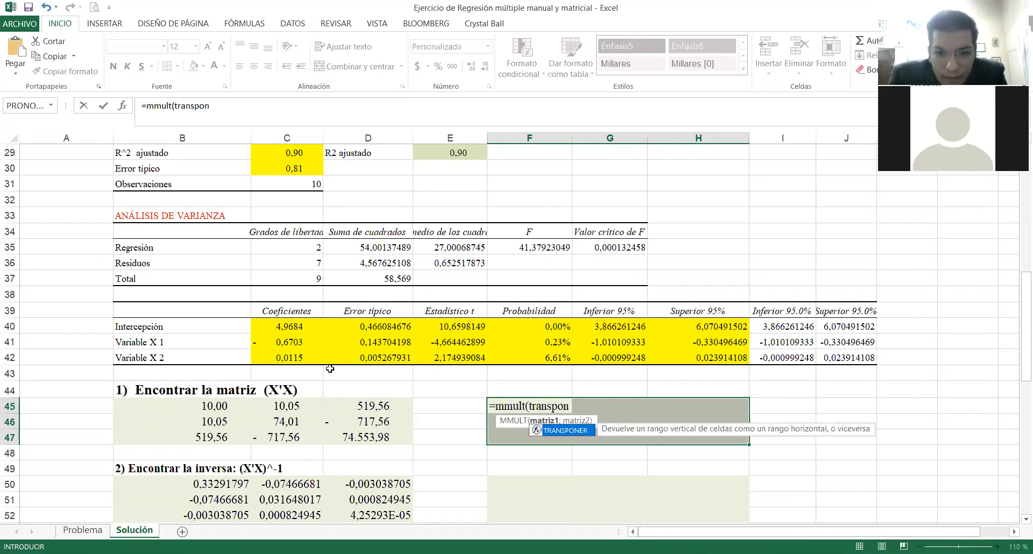
type("er")
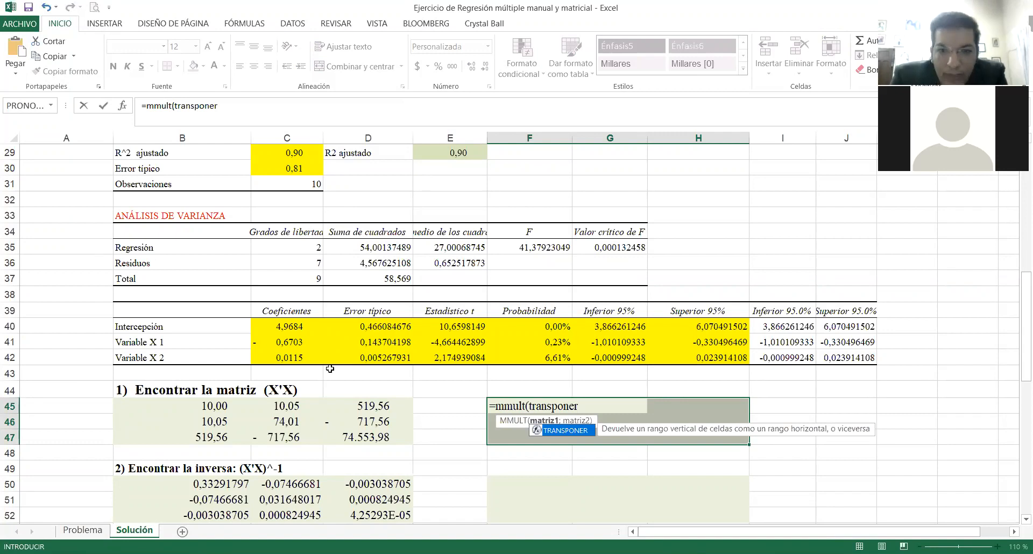
type("(")
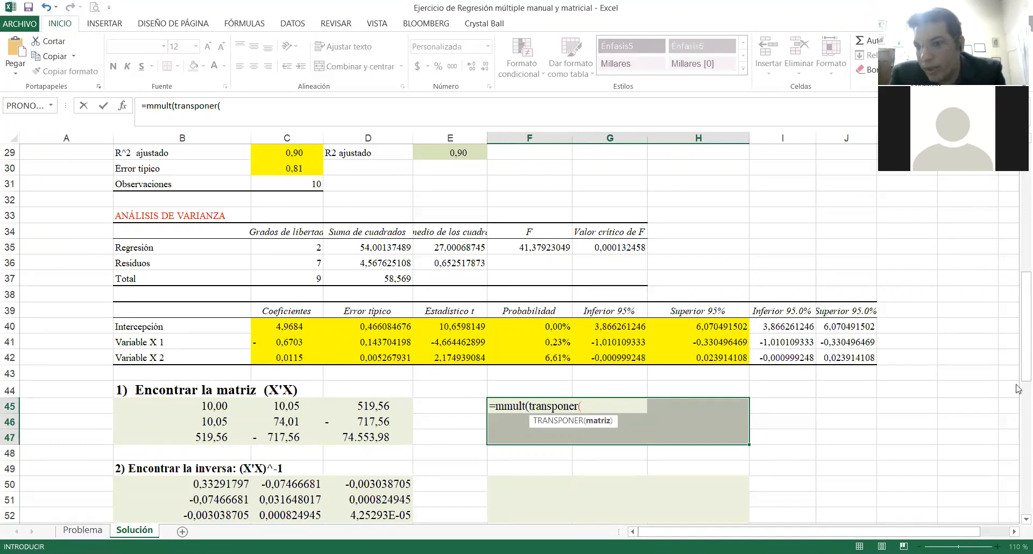
Step: Give the X matrix C3:E12 as the TRANSPONER argument and close its parenthesis
scroll(1017, 264, "up", 4)
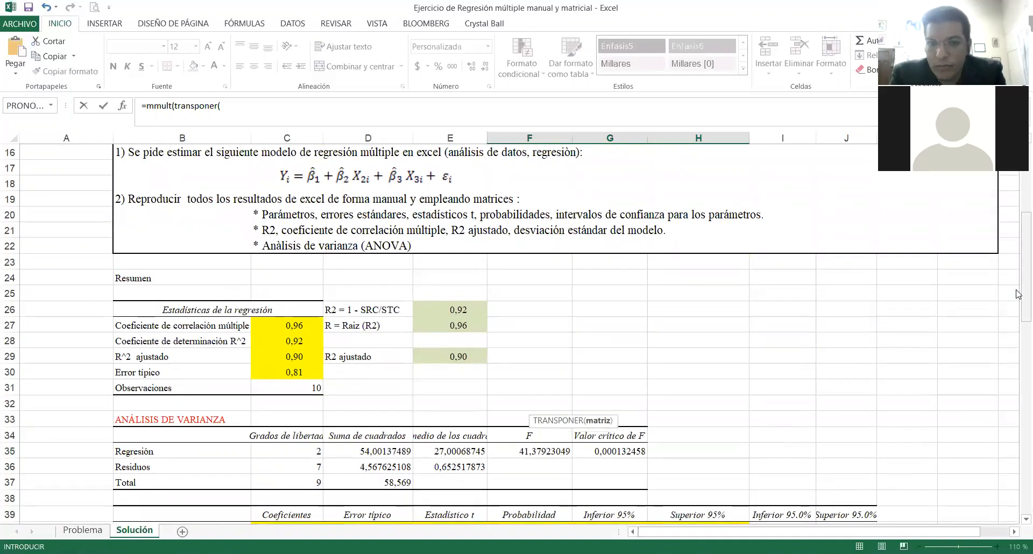
scroll(1018, 225, "up", 5)
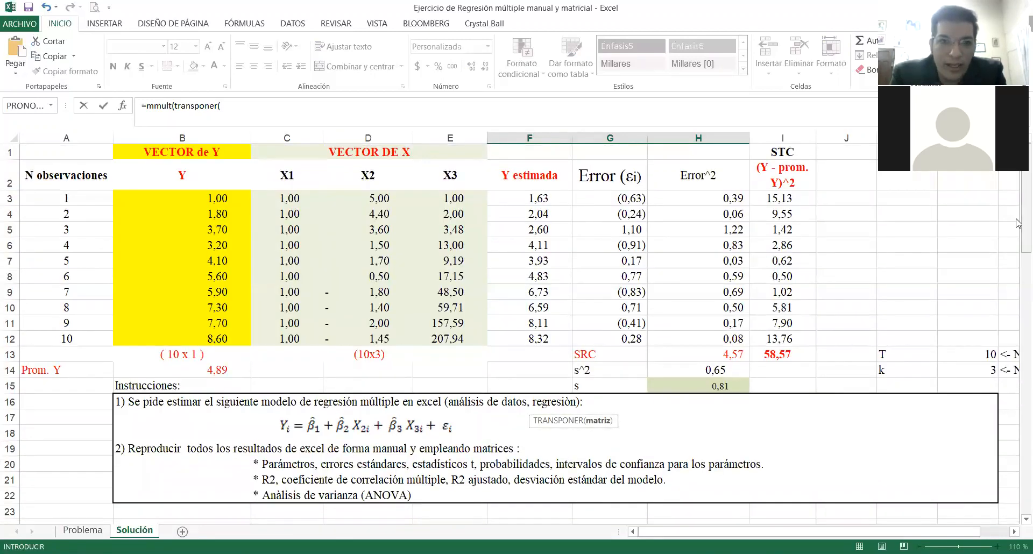
left_click(303, 197)
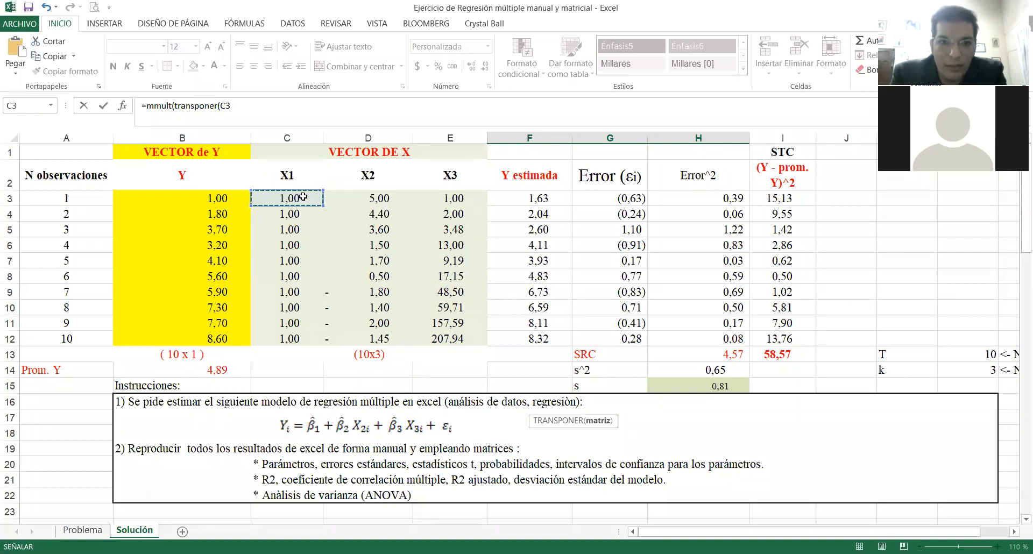
left_click_drag(303, 197, 474, 339)
type(")")
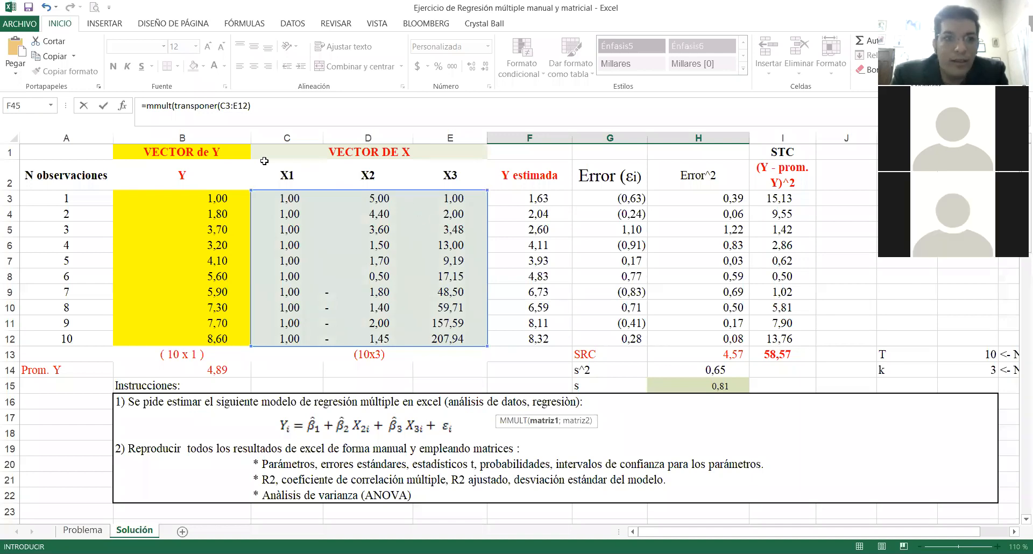
Step: Try to accept the formula from the function arguments of TRANSPONER with C3:E12 as the matrix
left_click(123, 106)
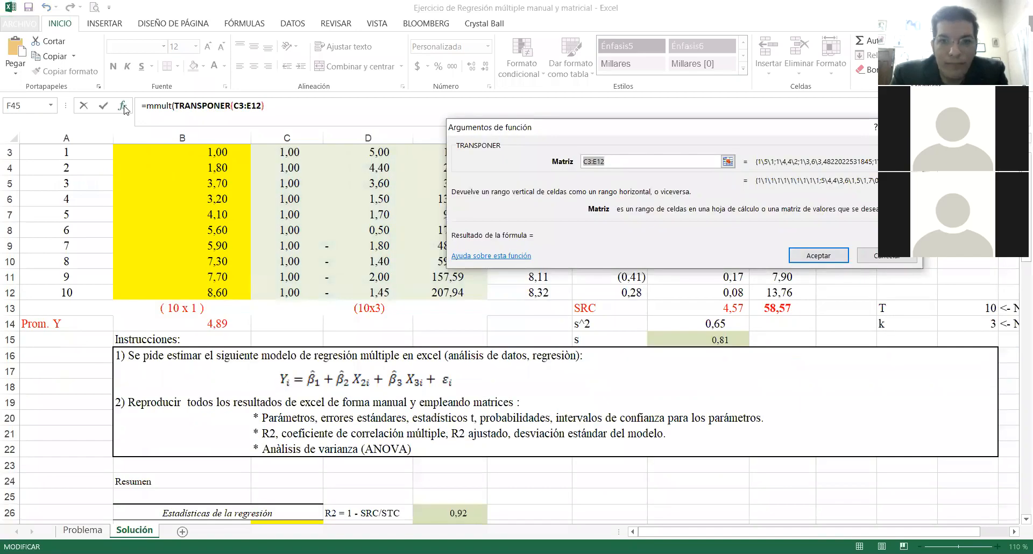
left_click(814, 257)
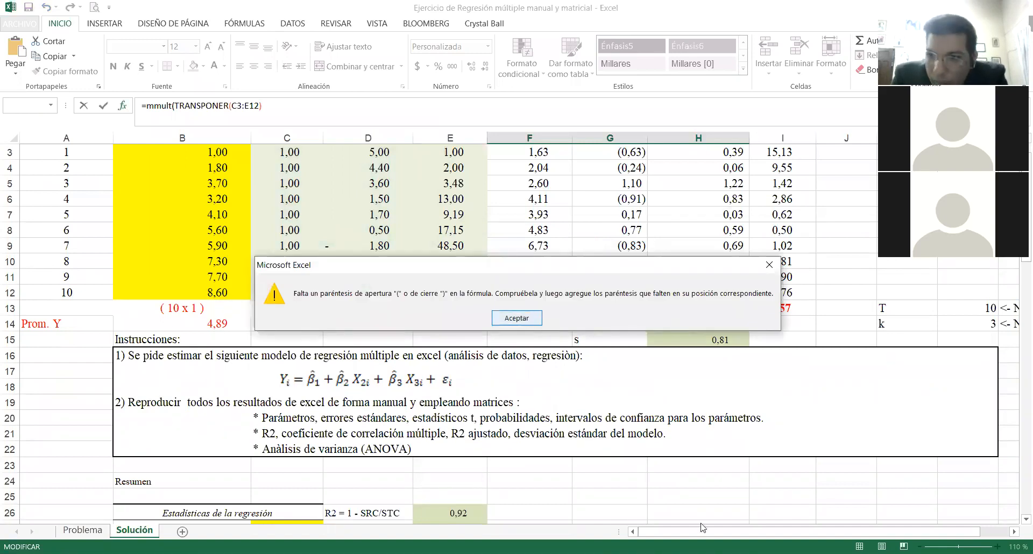
key("Return")
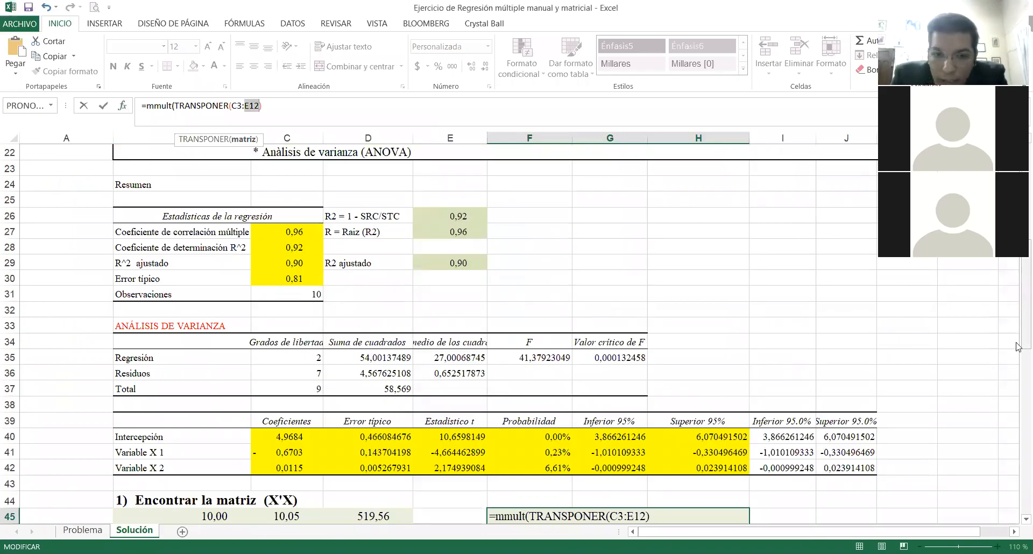
Step: Add the argument separator after TRANSPONER(C3:E12) and open the MMULT function arguments at the second matrix
left_click_drag(1017, 343, 1016, 378)
left_click(684, 392)
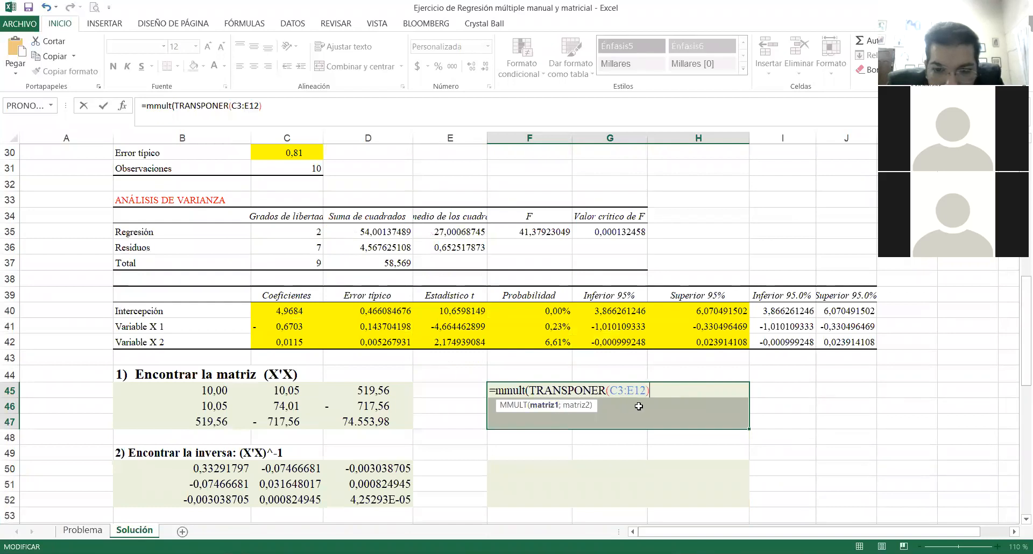
type(";")
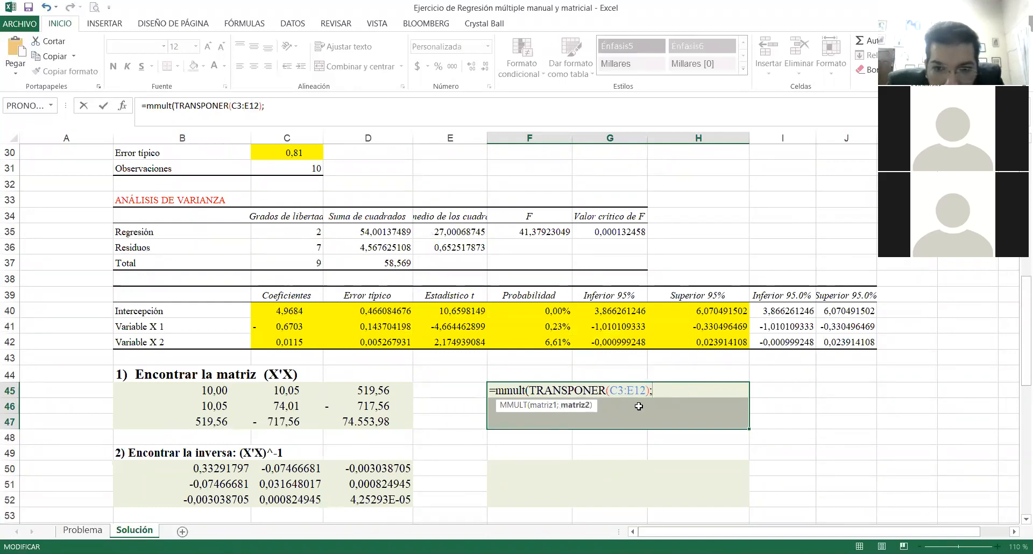
left_click(123, 107)
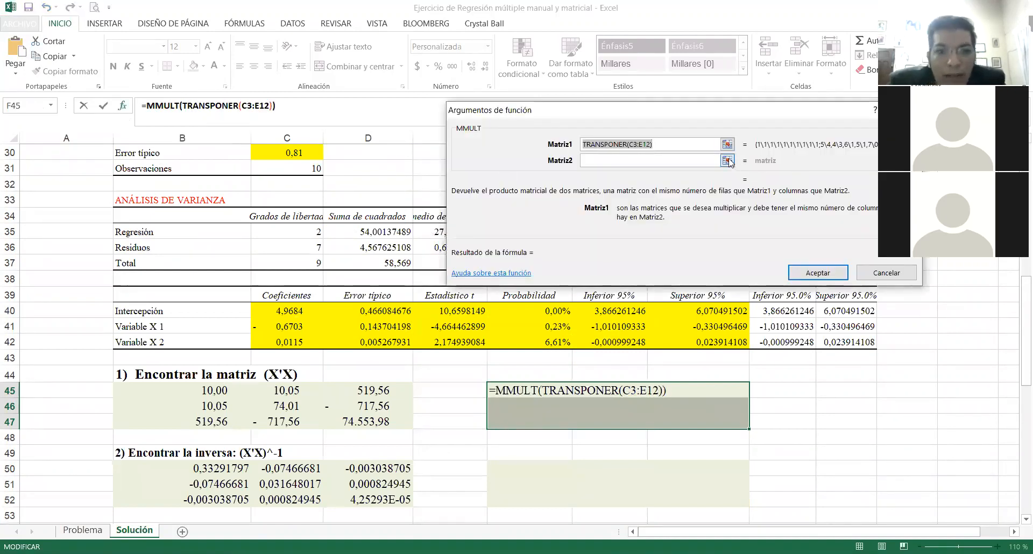
key("Tab")
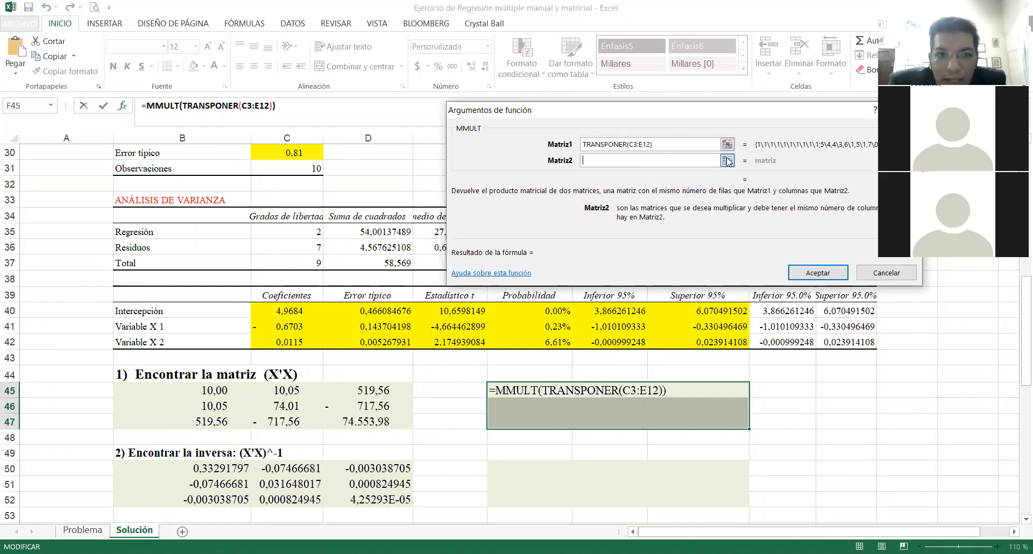
Step: Set the second MMULT matrix to C3:E12 and enter the formula as an array over F45:H47
scroll(304, 199, "up", 10)
left_click(304, 198)
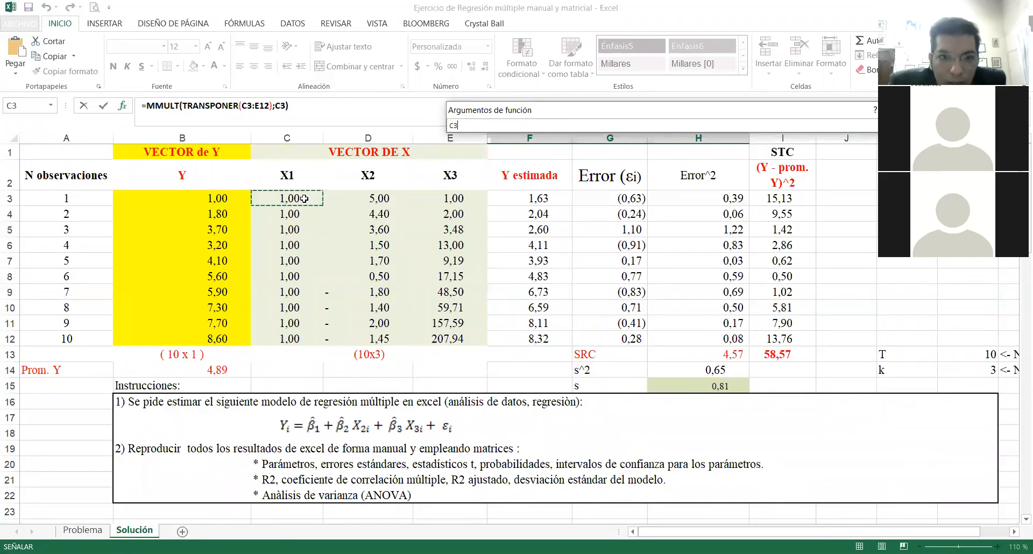
key("ctrl+shift+Down")
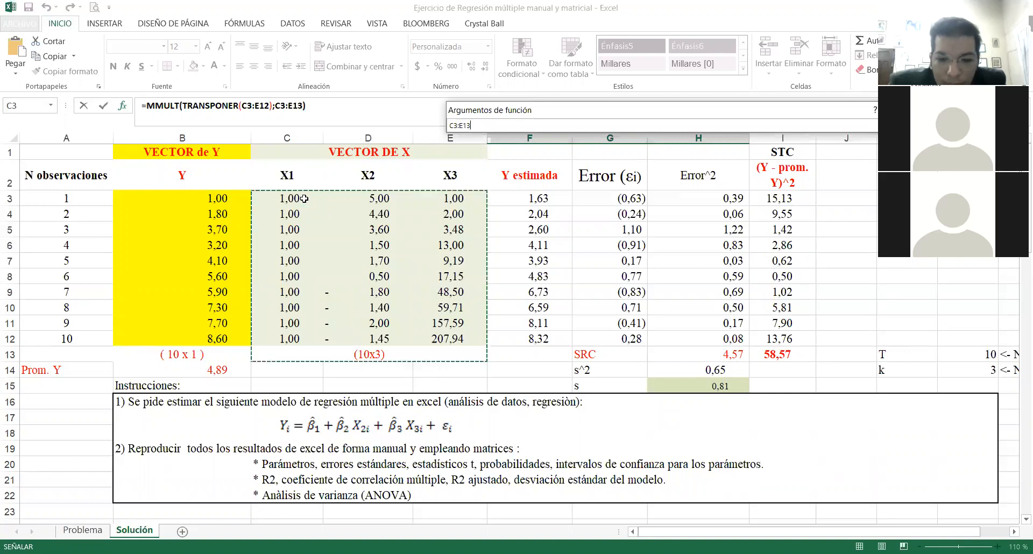
key("shift+Up")
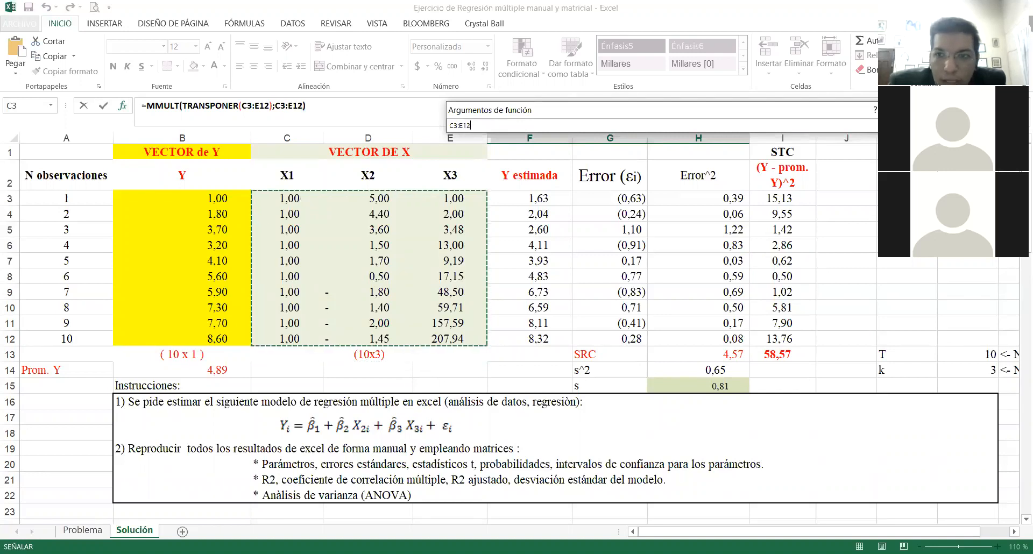
key("Return")
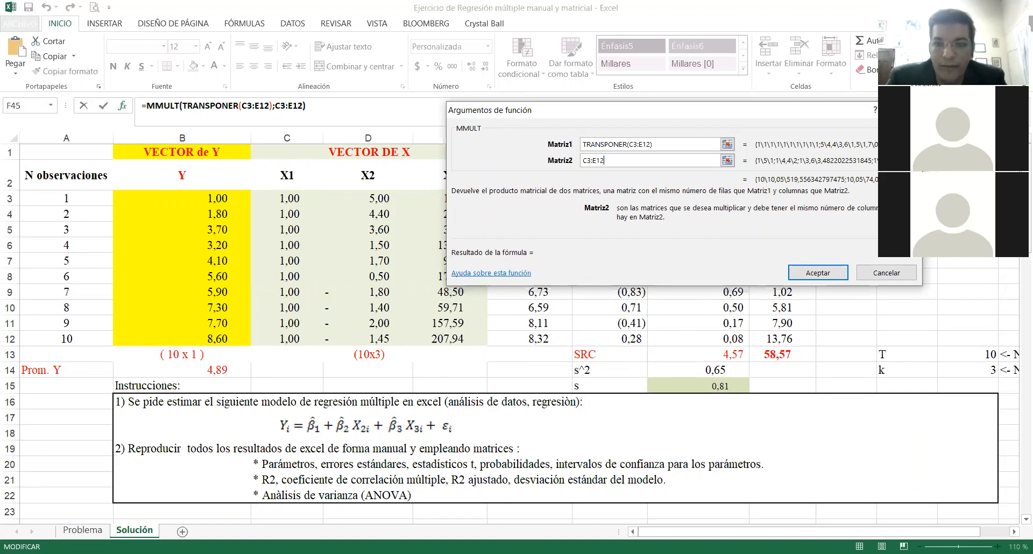
key("ctrl+shift+Return")
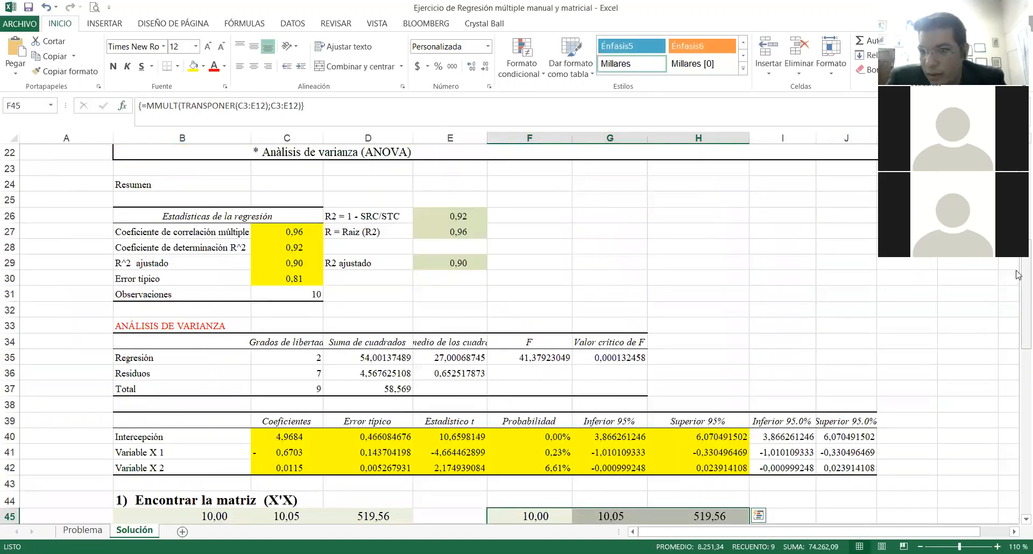
Step: Start a dimension note in F44 above the recomputed matrix with the multiplied sizes (3x10)(10x3)
left_click_drag(1019, 275, 1019, 309)
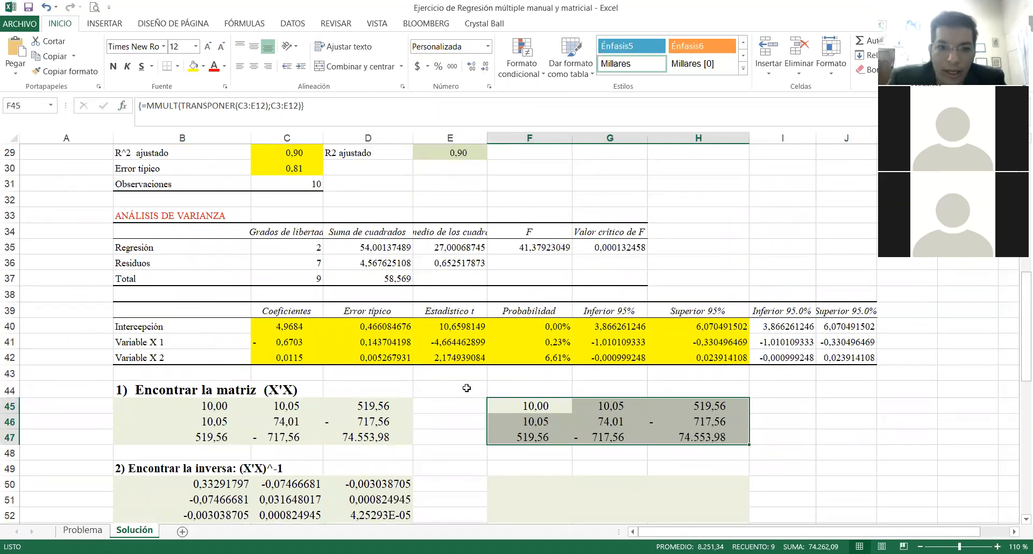
left_click(508, 392)
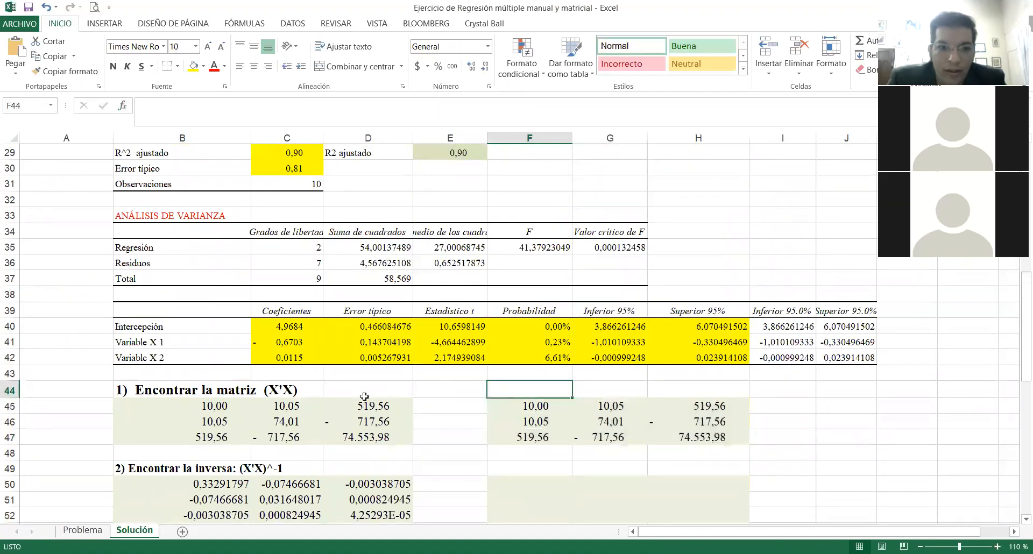
type("(")
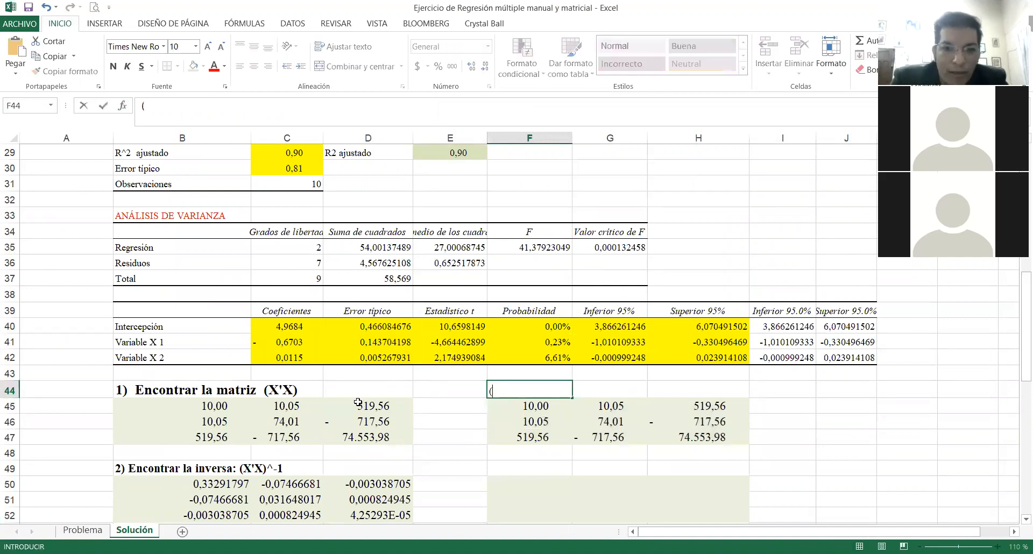
type("10")
key("BackSpace")
key("BackSpace")
type("3")
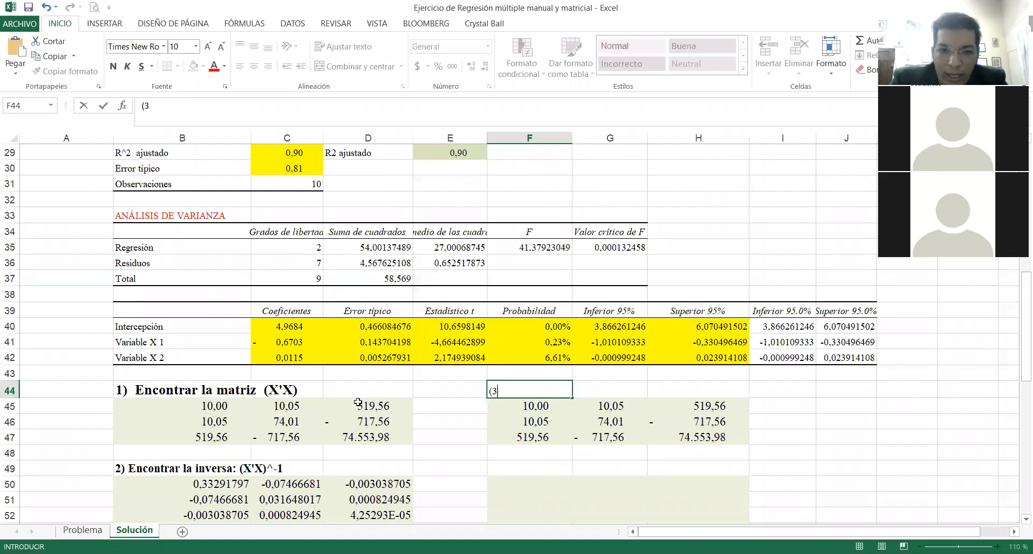
type("x10")
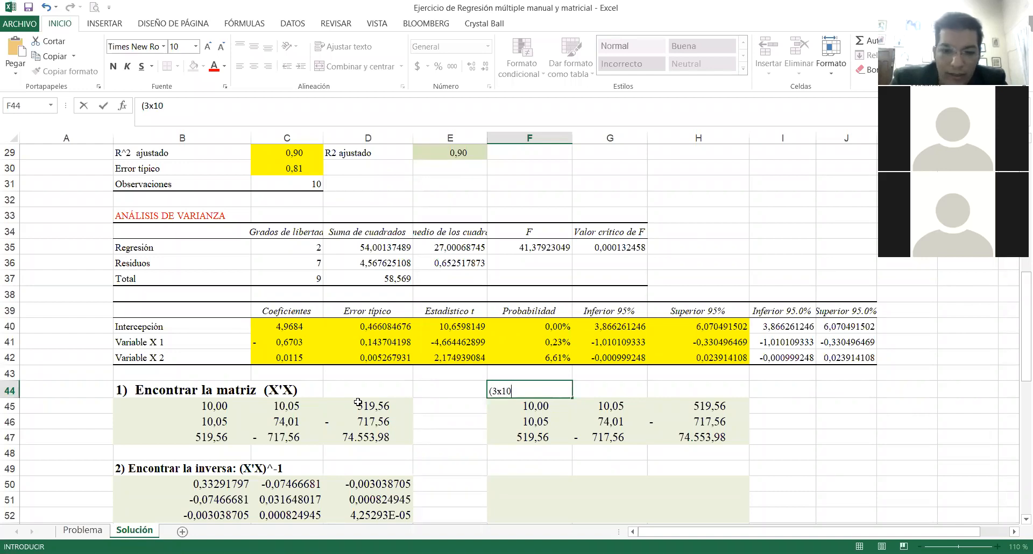
type(")(")
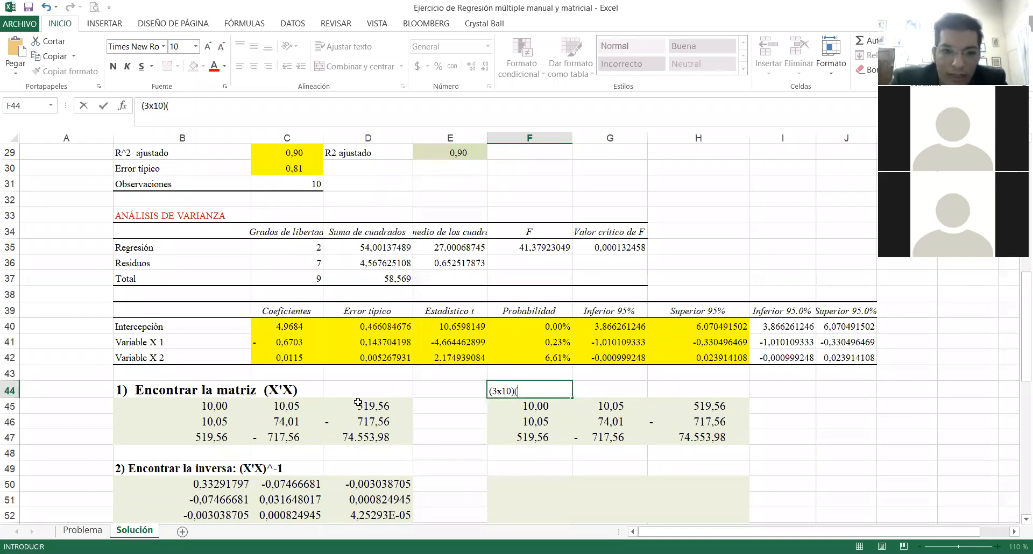
type("10")
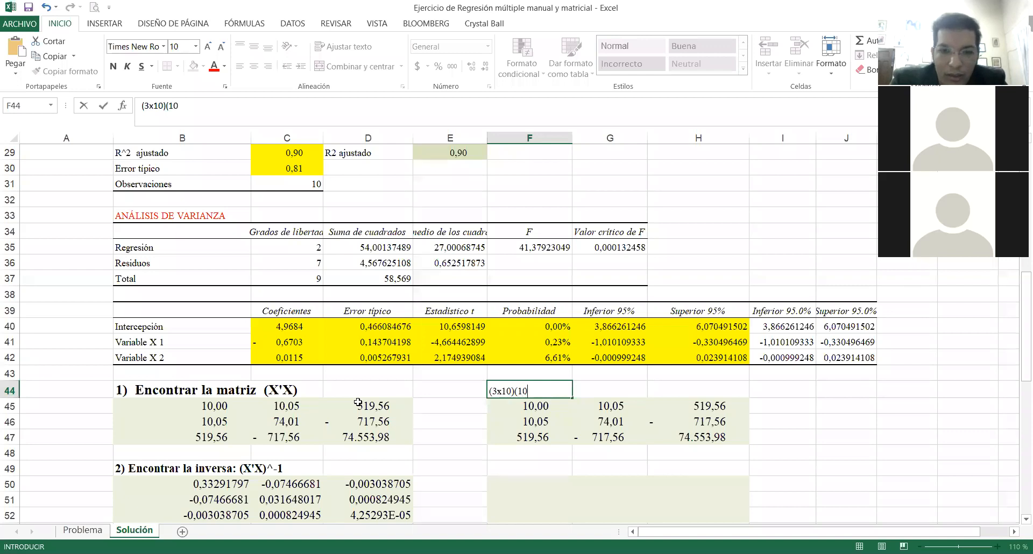
type("x)")
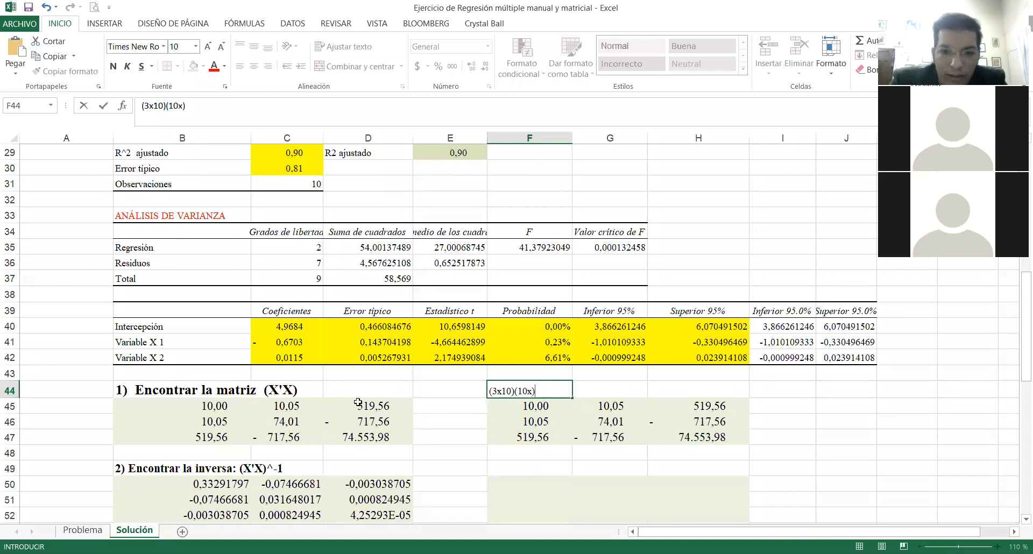
type("3")
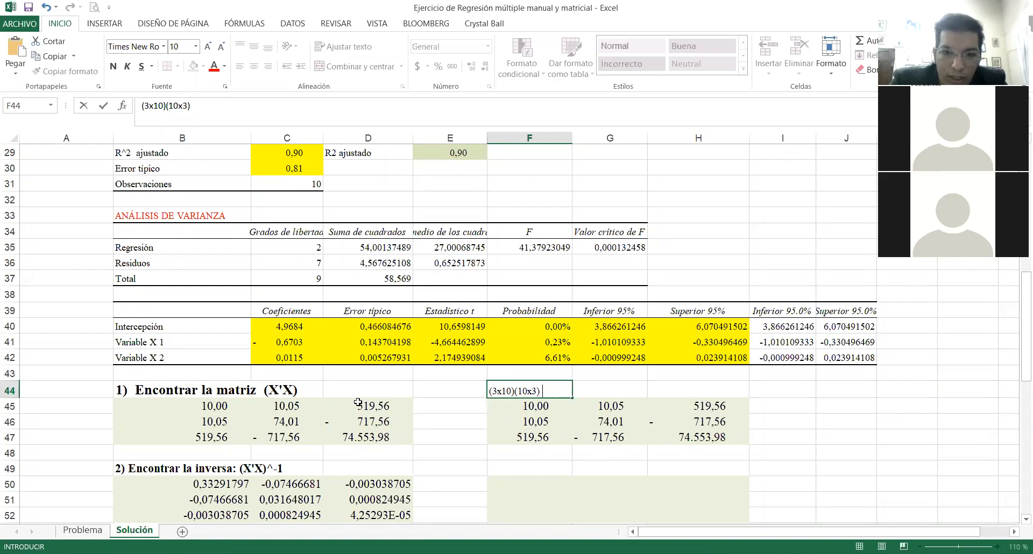
Step: Complete the dimension note in F44 with the resulting matrix size, = (3x3)
type(" =  (")
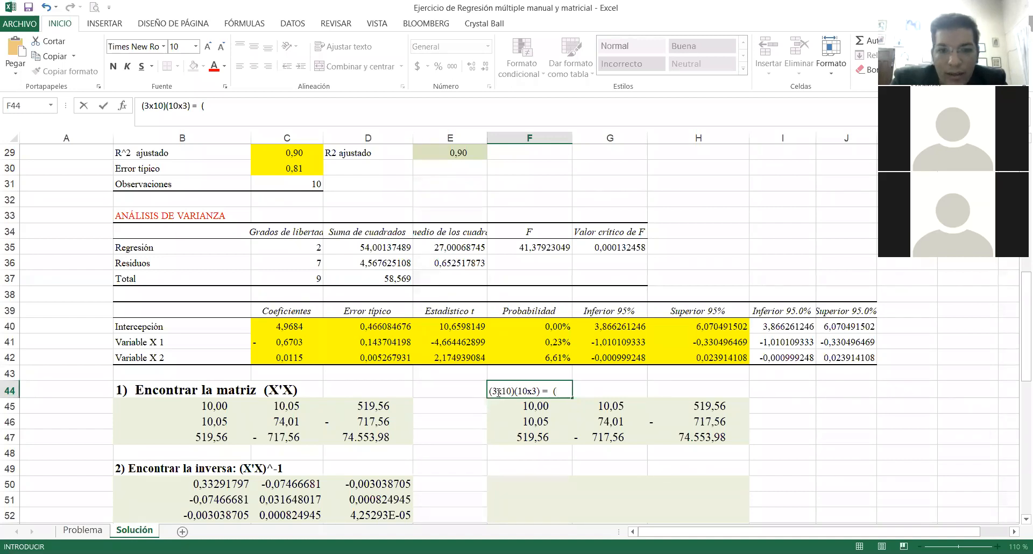
type("3x")
type("3)")
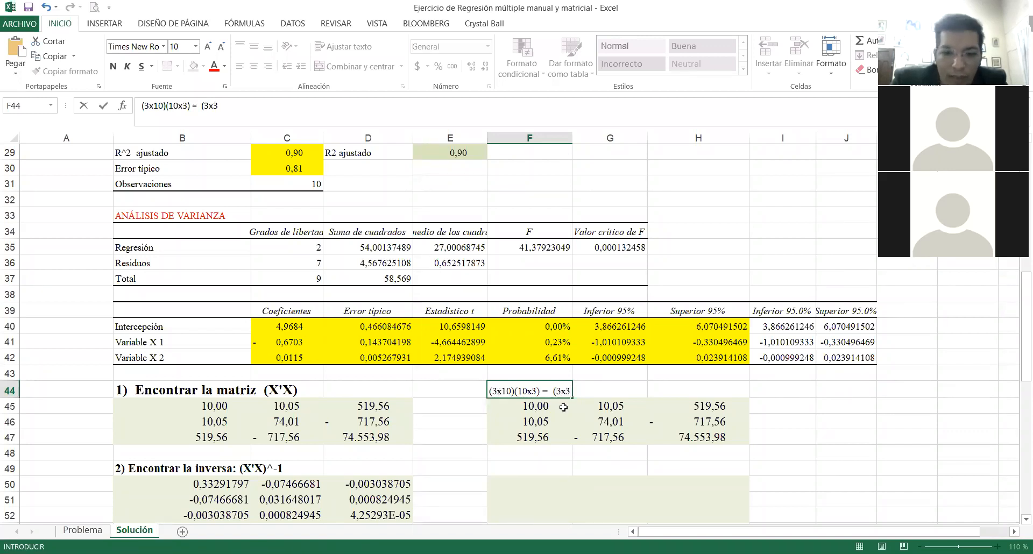
key("Return")
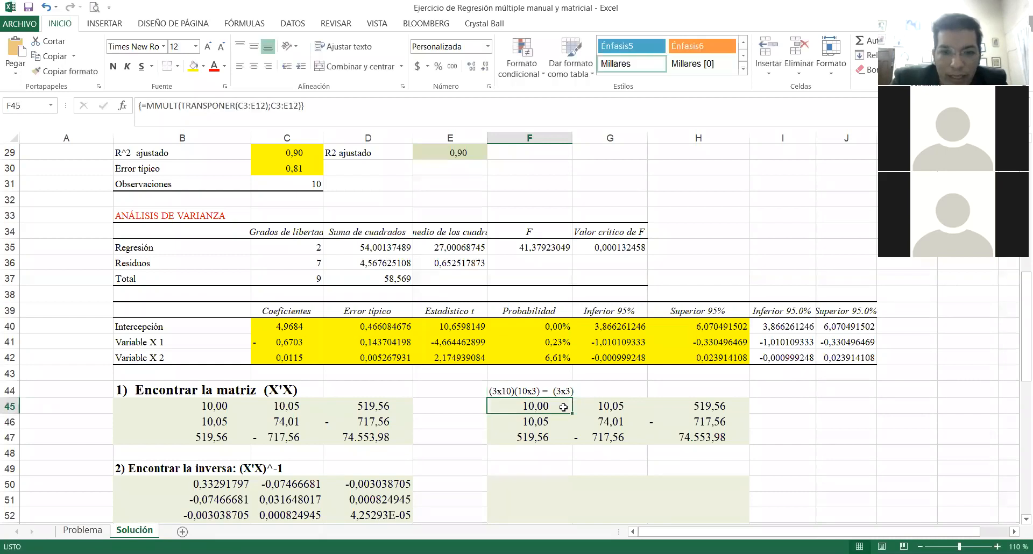
key("Down")
key("Down")
key("Down")
key("Down")
key("Down")
key("Down")
key("Down")
key("Down")
key("Down")
key("Down")
key("Down")
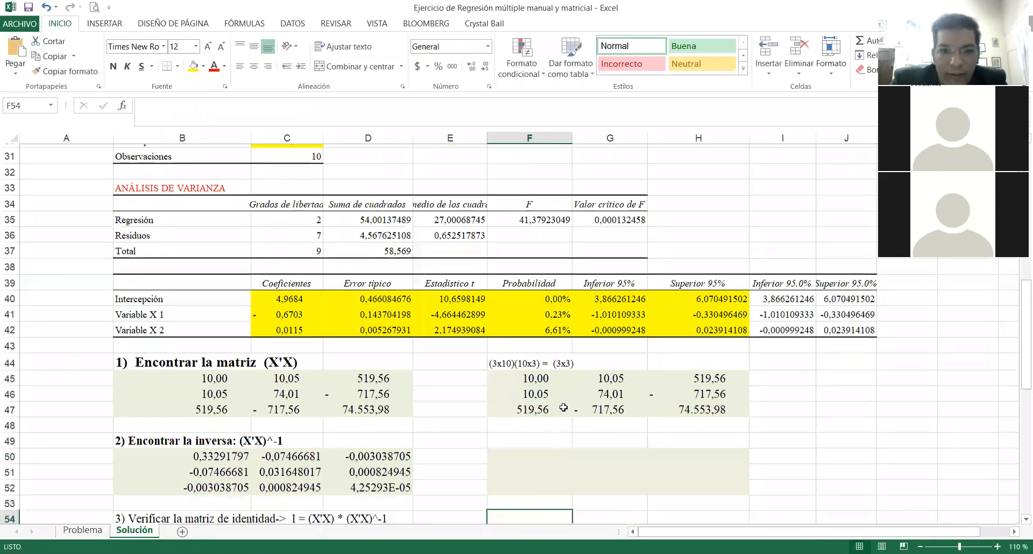
key("Up")
key("Up")
key("Up")
key("Up")
key("Up")
key("Up")
key("Up")
key("Up")
key("Up")
key("Up")
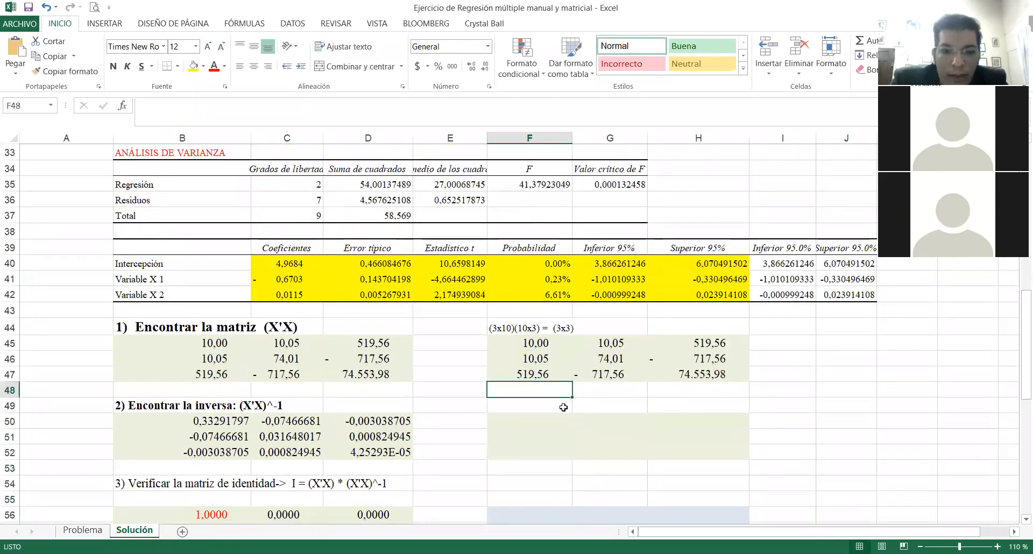
key("Down")
key("Down")
key("Down")
key("Down")
key("Down")
key("Down")
key("Down")
key("Down")
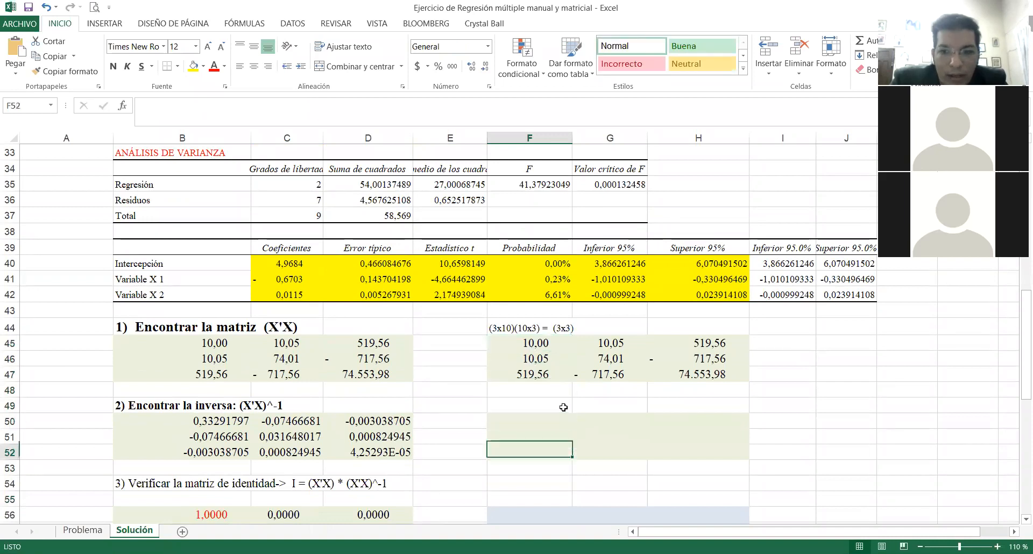
key("Down")
key("Up")
key("Up")
key("Up")
key("Up")
key("Up")
key("Up")
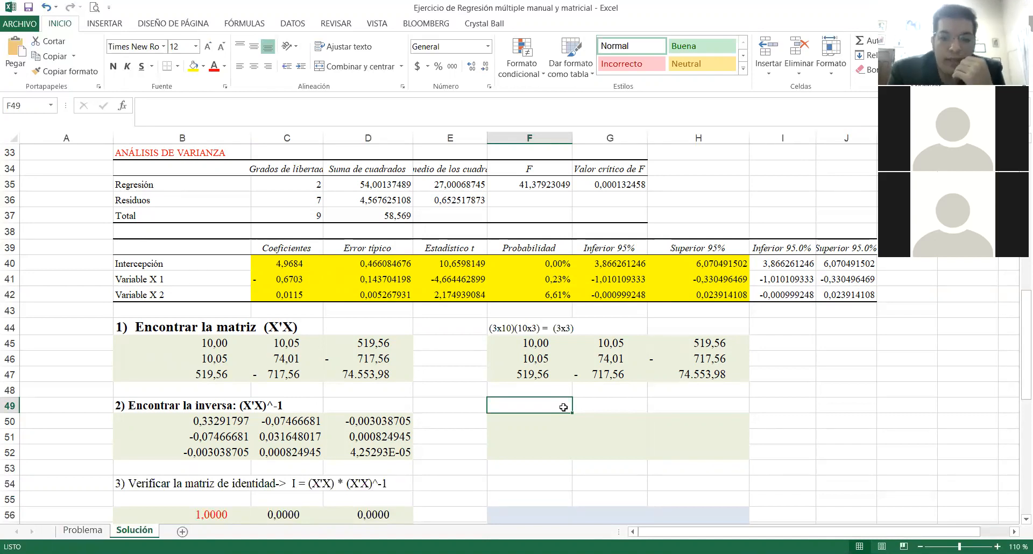
Step: Select the original X'X matrix B45:D47 to examine its extent and array formula
key("Up")
key("Up")
key("Up")
key("Left")
key("Left")
key("Left")
key("Left")
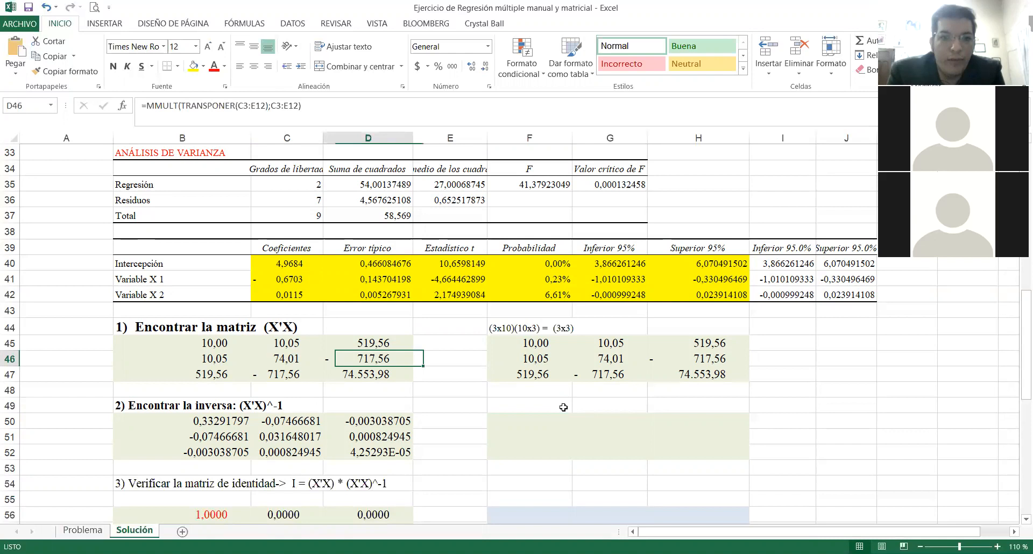
key("Up")
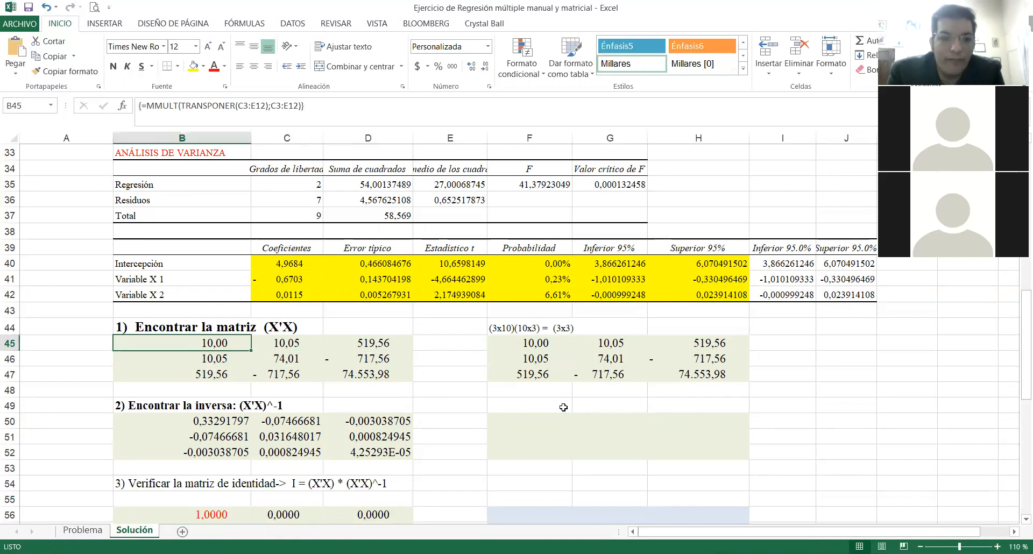
key("shift+Right")
key("shift+Right")
key("shift+Down")
key("shift+Down")
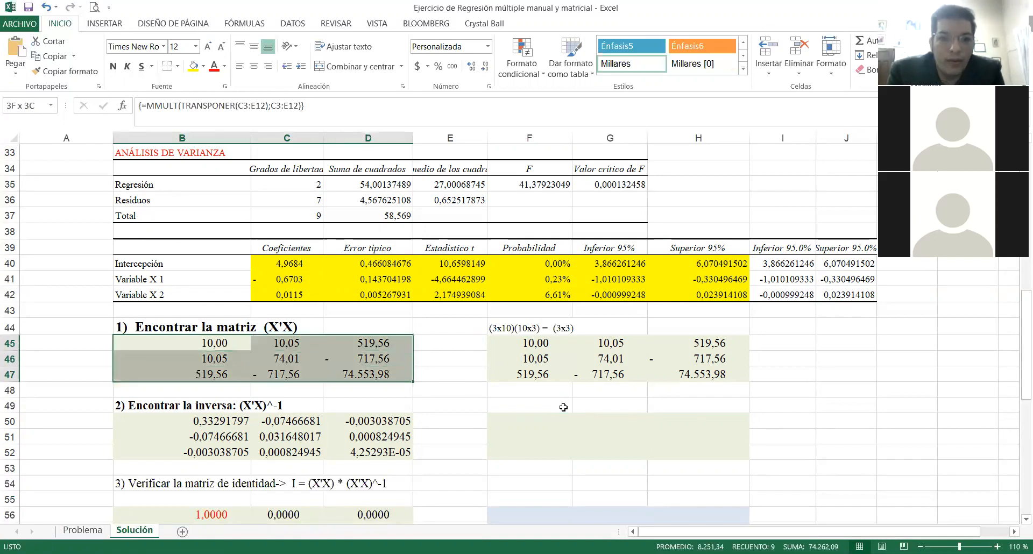
Step: Compare the cells of the original X'X matrix in B45:D47 with the recomputed matrix in F45:H47
key("Right")
key("Right")
key("Right")
key("Right")
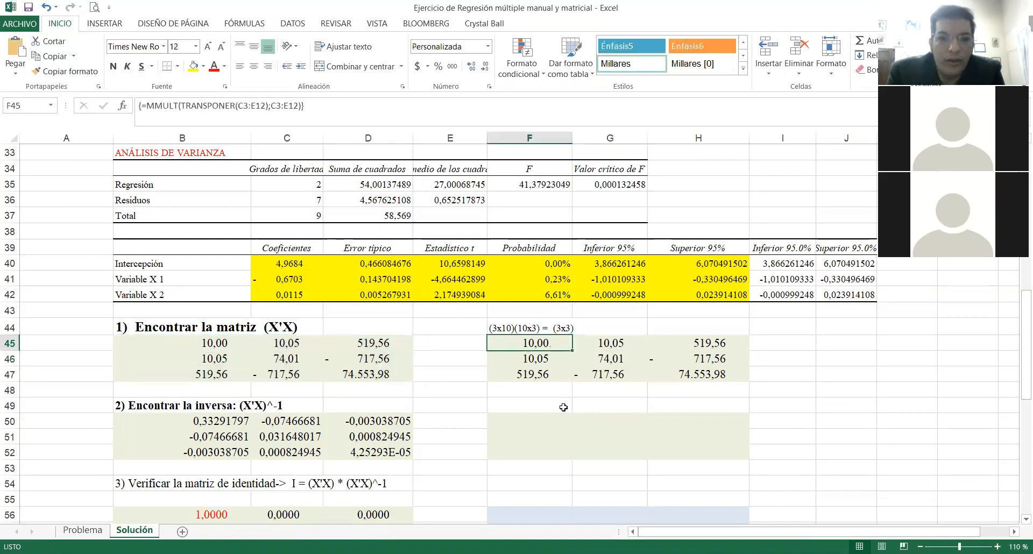
key("shift+Right")
key("shift+Right")
key("Left")
key("Left")
key("Left")
key("Left")
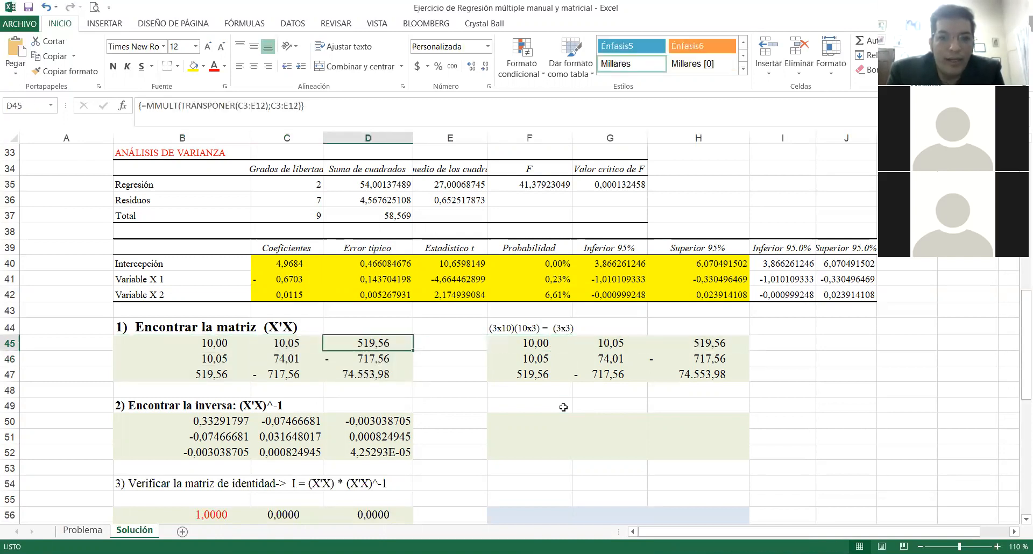
key("Down")
key("Down")
key("Right")
key("Right")
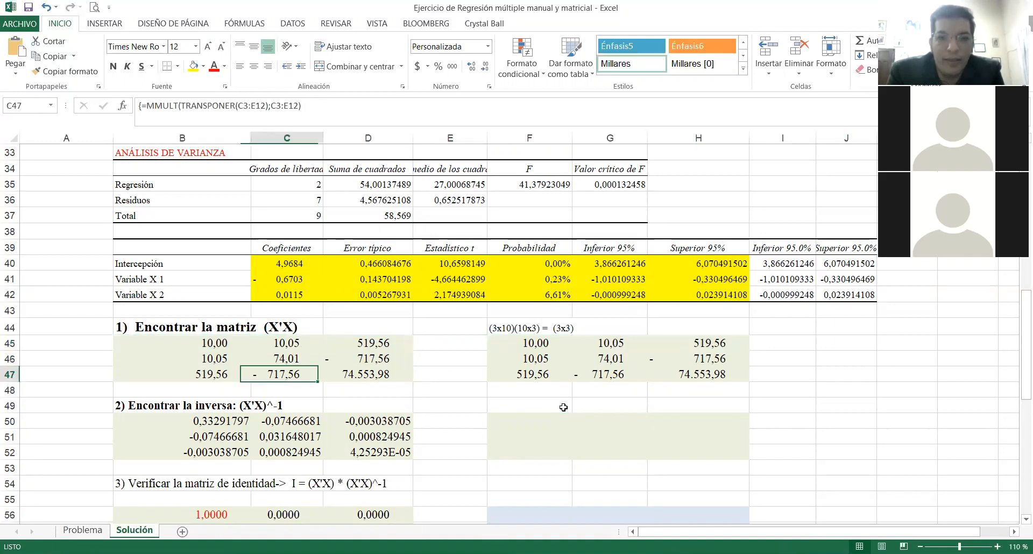
key("Left")
key("Up")
key("Up")
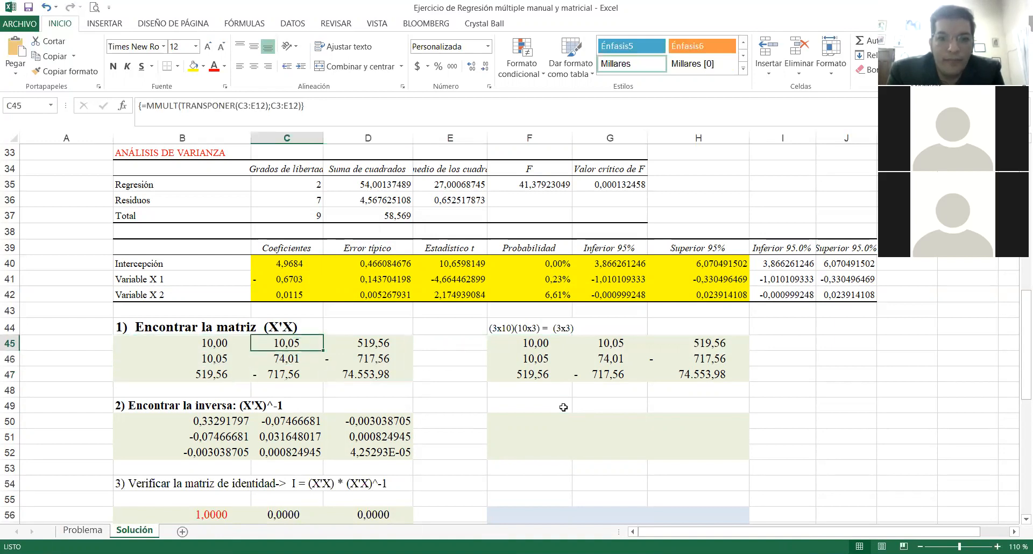
key("Right")
key("Right")
key("Right")
key("Right")
key("Down")
key("Left")
key("Left")
key("Left")
key("Left")
key("Left")
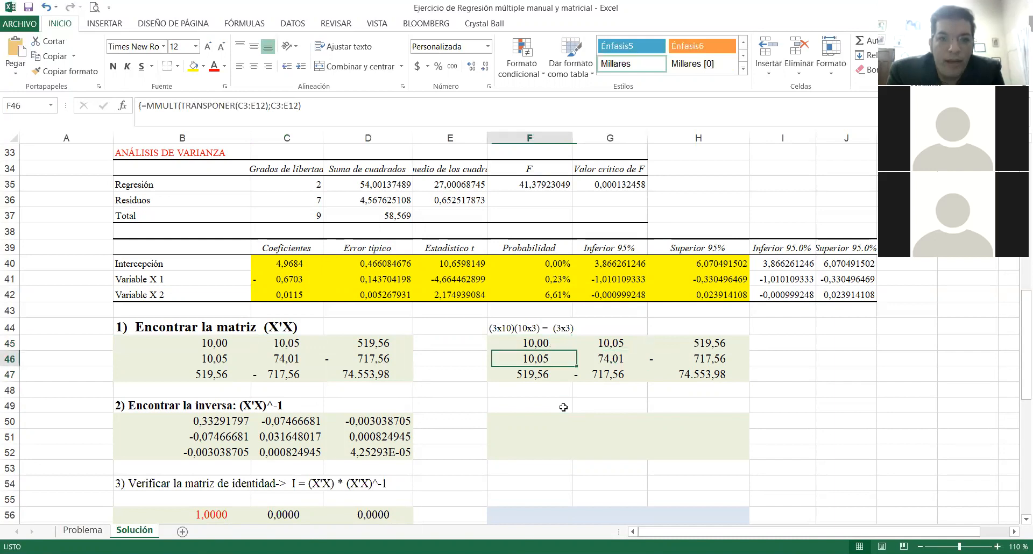
key("Down")
key("Down")
key("Up")
key("Up")
key("Up")
key("Down")
key("Right")
key("Up")
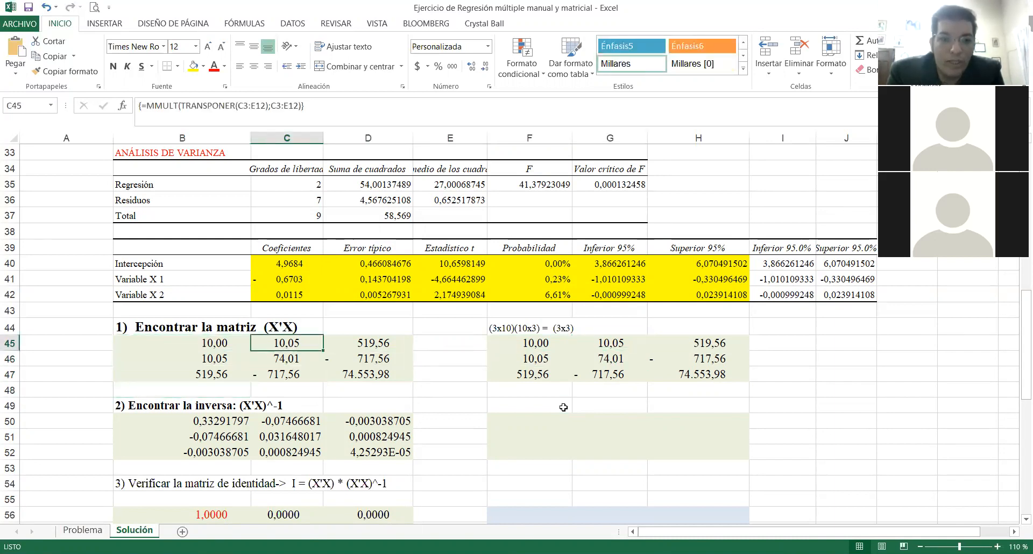
Step: Examine the formula in C50 of the existing inverse matrix (X'X)^-1
key("Down")
key("Down")
key("Down")
key("Down")
key("Down")
key("Down")
key("Up")
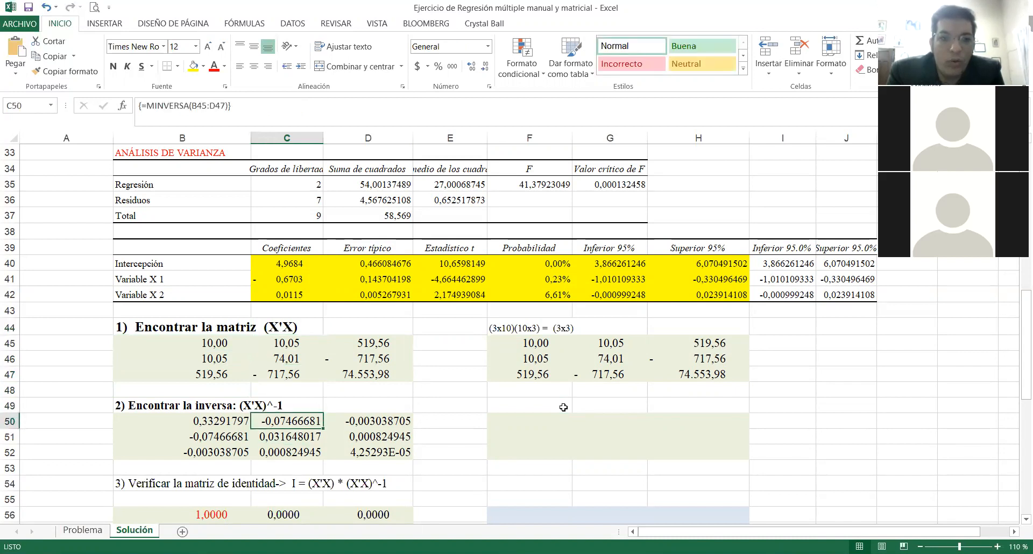
Step: Compute the inverse of the recomputed X'X matrix F45:H47 with a MINVERSA array formula in F50:H52
key("Right")
key("Right")
key("Right")
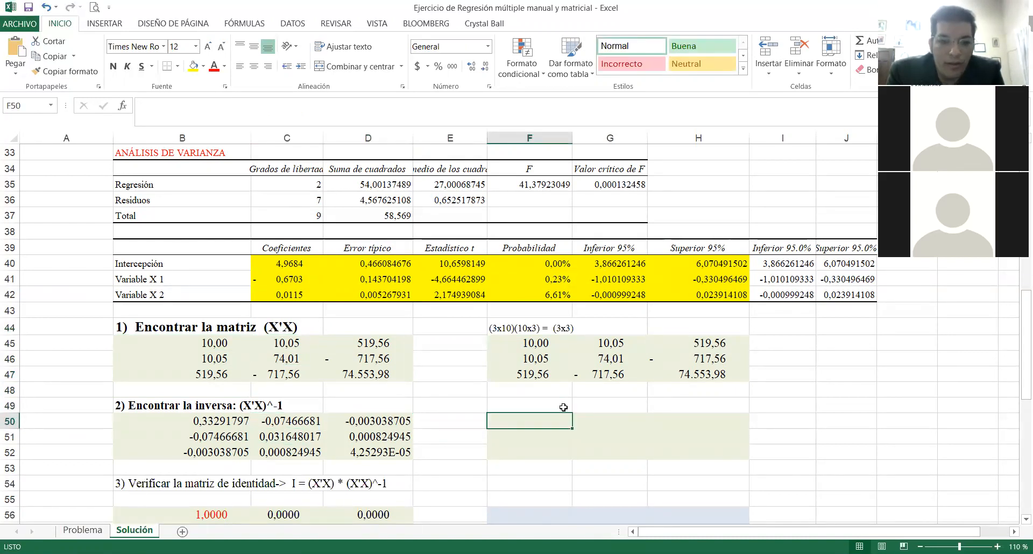
key("shift+Right")
key("shift+Right")
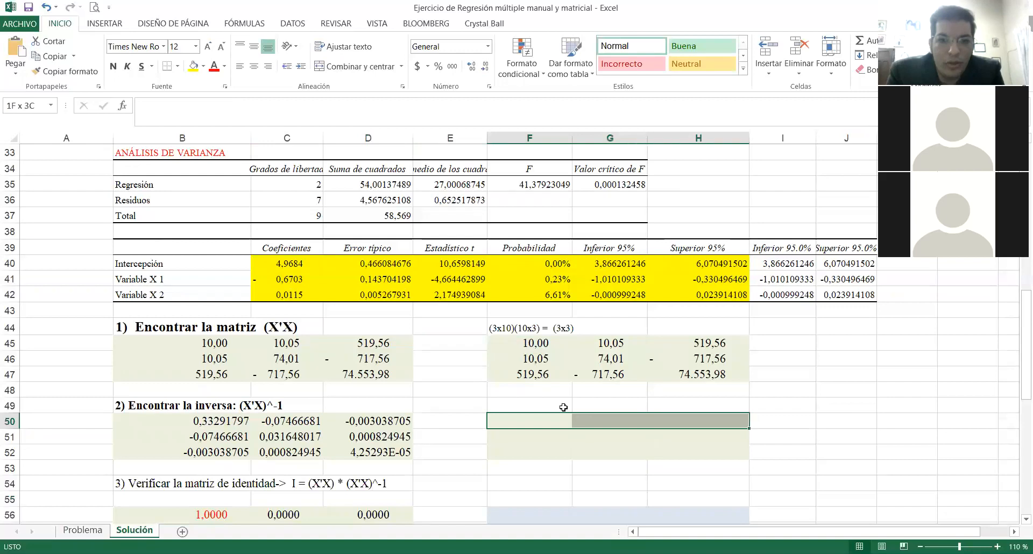
key("shift+Down")
key("shift+Down")
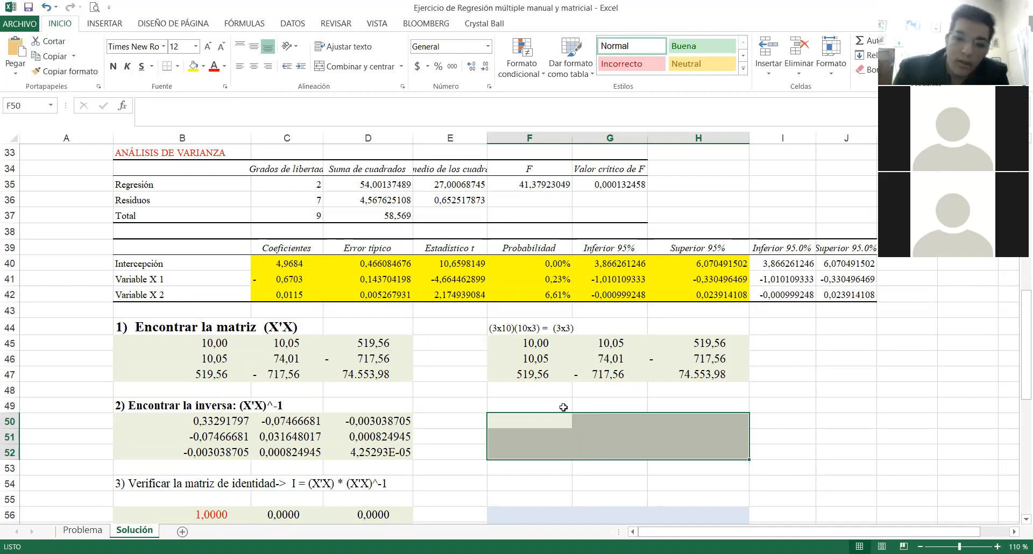
type("=")
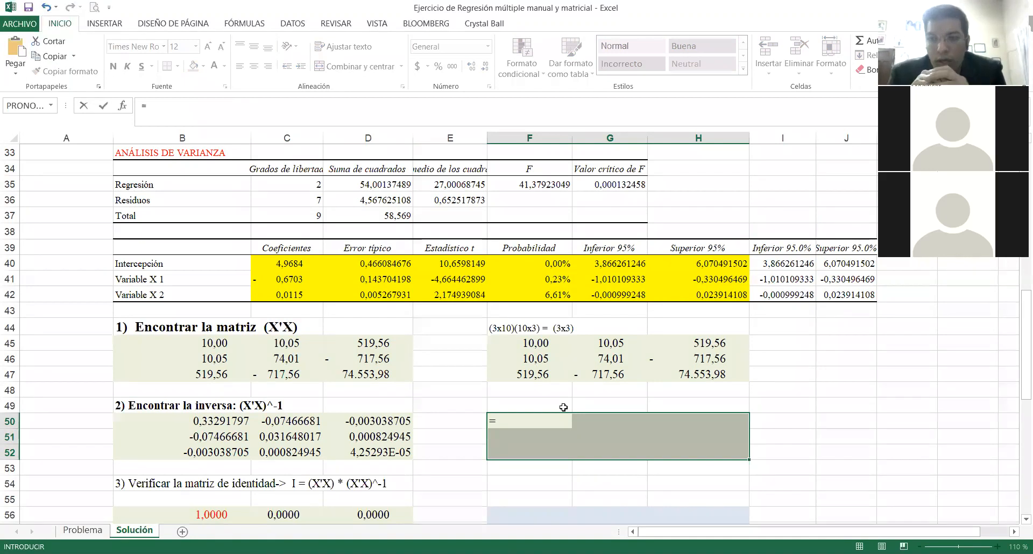
type("m")
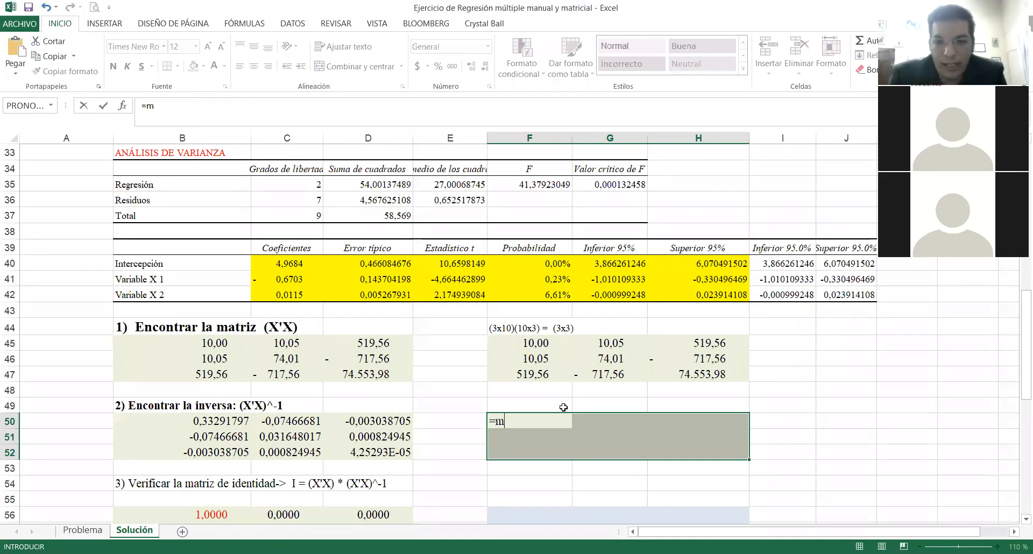
type("inver")
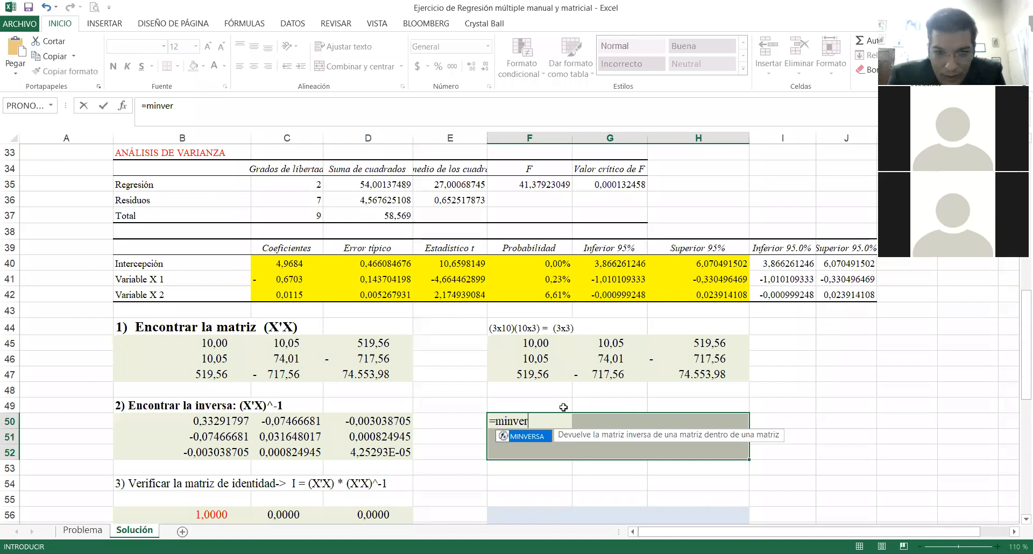
type("sa")
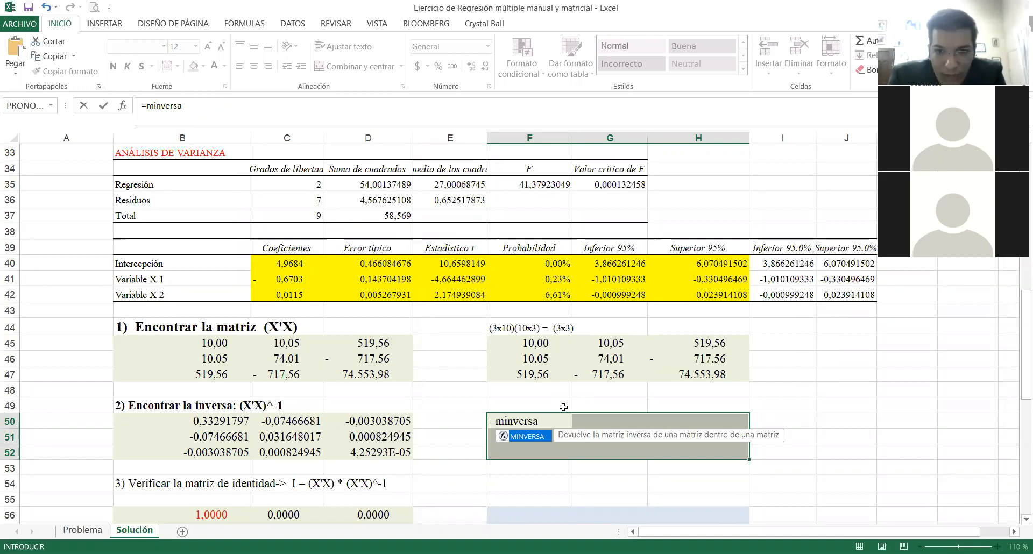
type("(")
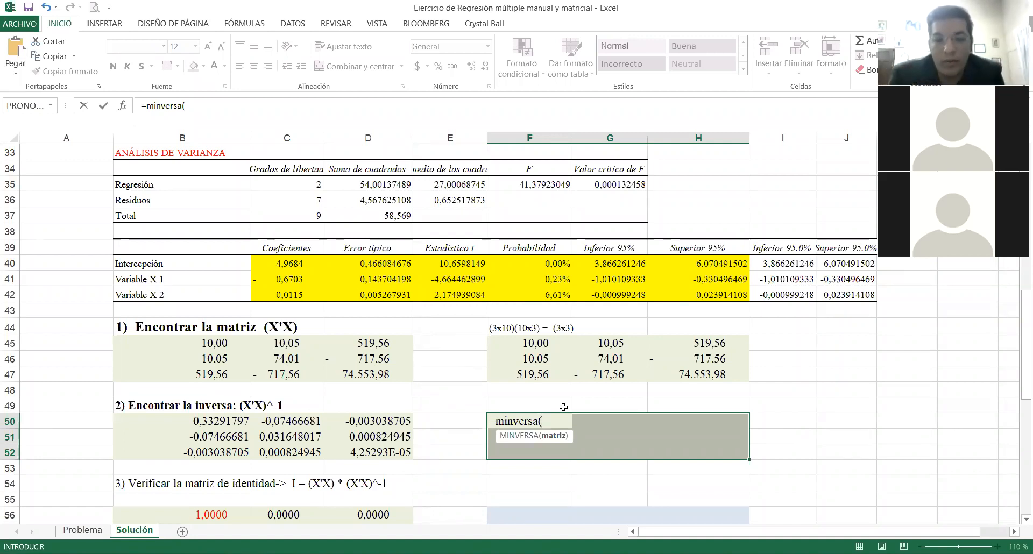
left_click(531, 344)
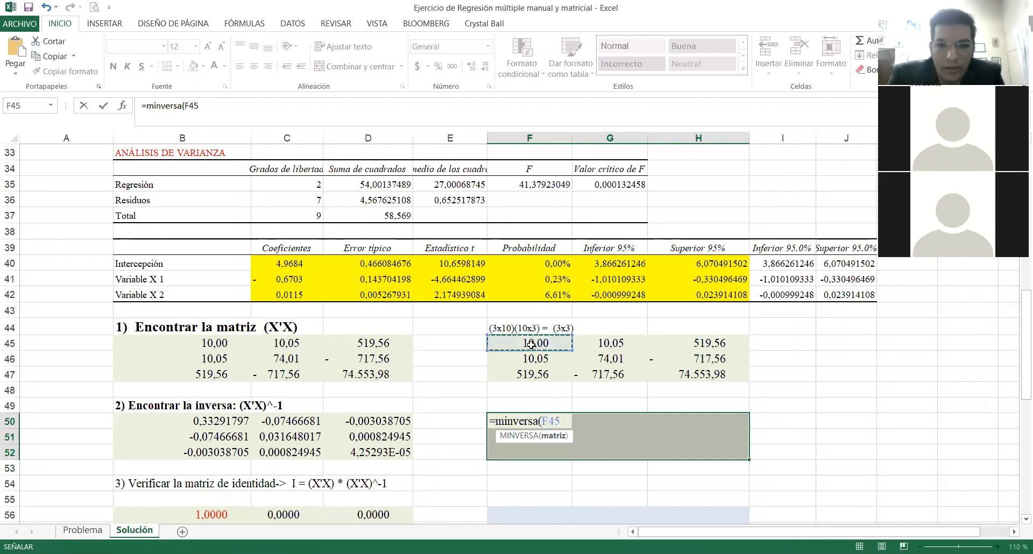
key("shift+Right")
key("shift+Right")
key("shift+Down")
key("shift+Down")
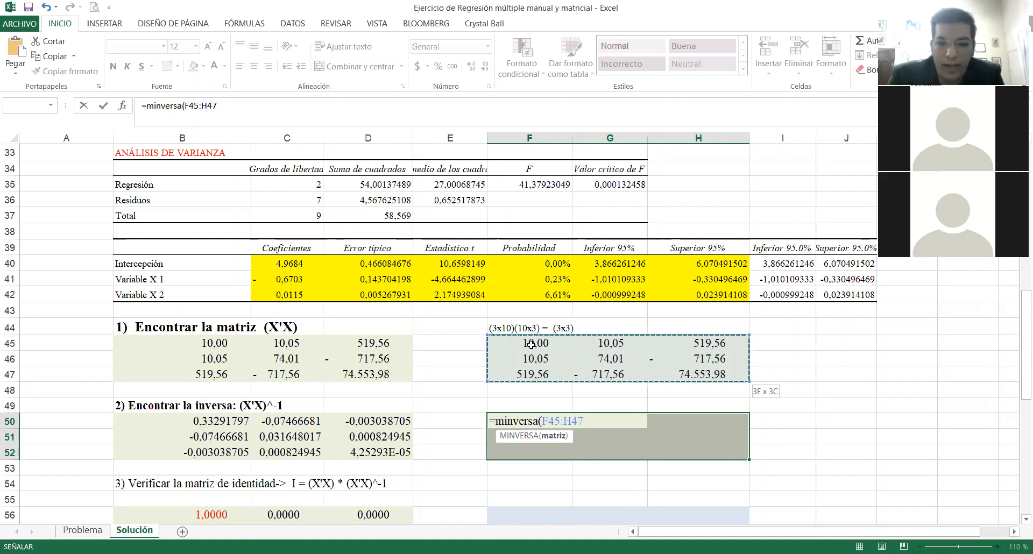
key("ctrl+shift+Return")
Step: Look over the area below the inverse and read the section 3 heading in B54 about verifying the identity matrix
key("Down")
key("Down")
key("Down")
key("Down")
key("Down")
key("Down")
key("Down")
key("Down")
key("Down")
key("Down")
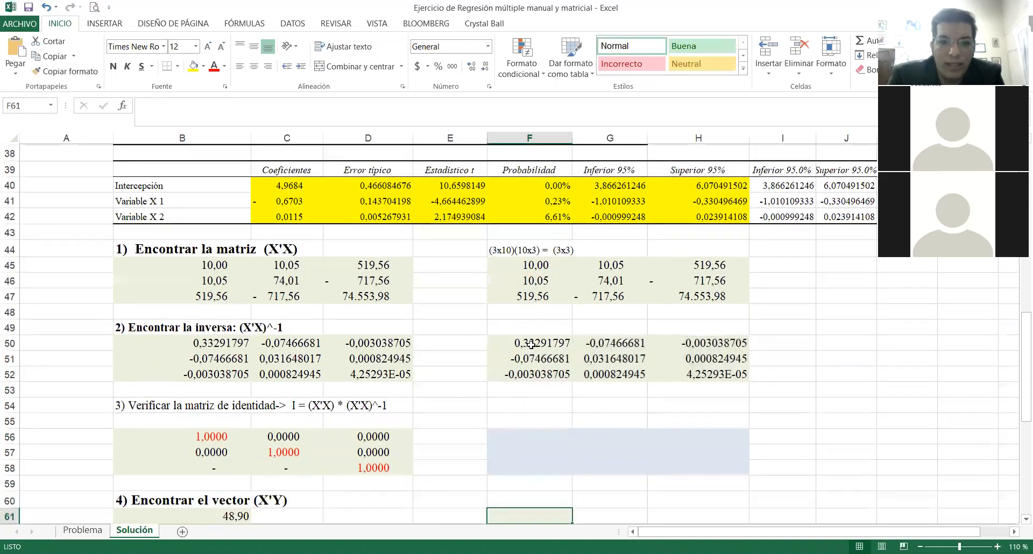
key("Up")
key("Up")
key("Up")
key("Up")
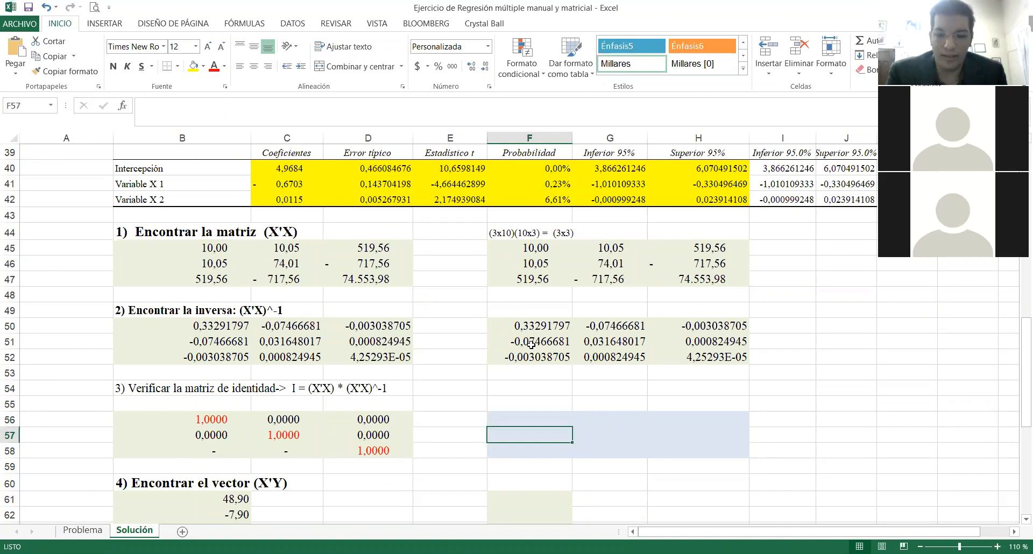
key("Up")
key("Left")
key("Left")
key("Left")
key("Up")
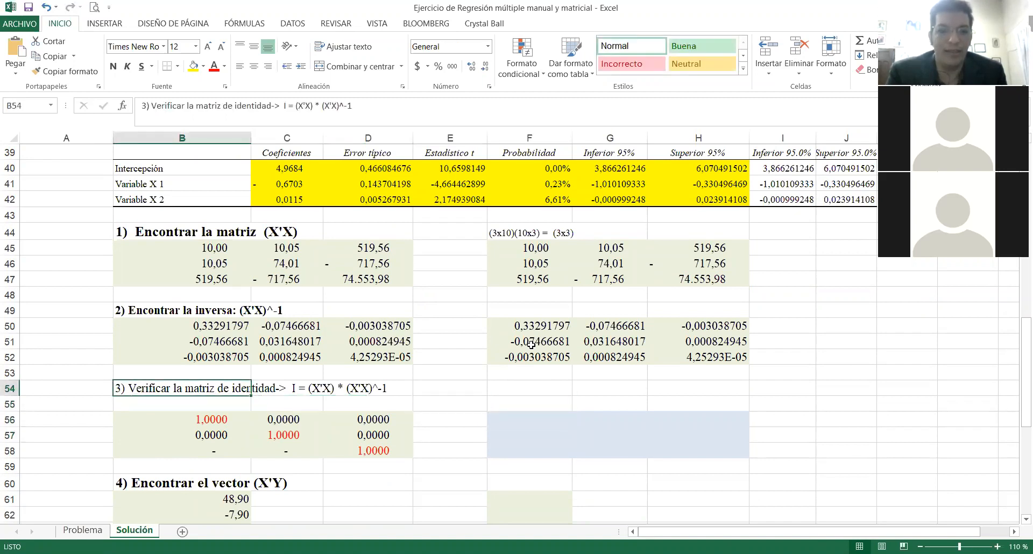
key("Right")
key("Right")
key("Left")
key("Left")
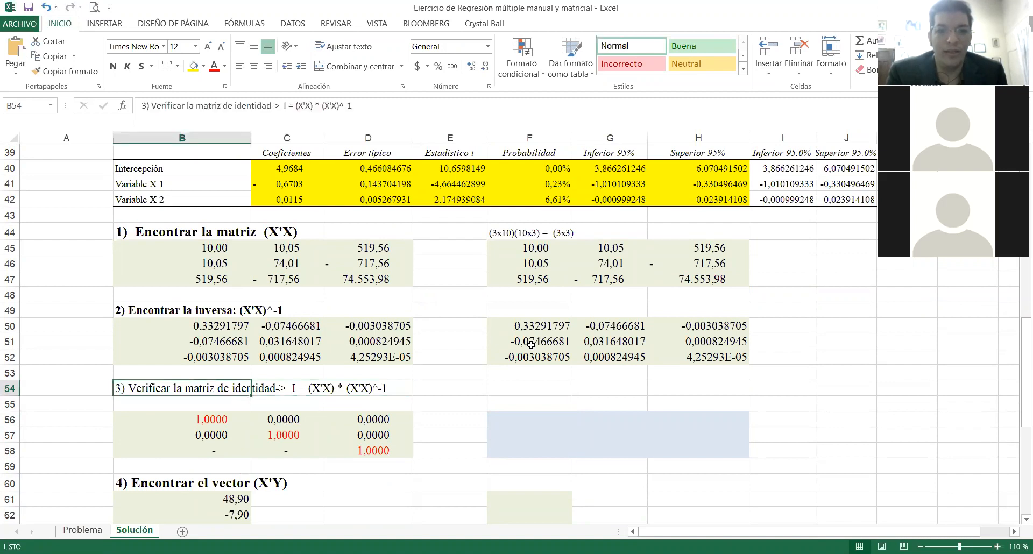
Step: Review the recomputed inverse in F50:H52 and the X'X matrix in F45:H47 as the two factors named in the section 3 heading
key("Right")
key("Right")
key("Right")
key("Right")
key("Up")
key("Up")
key("Up")
key("Up")
key("Up")
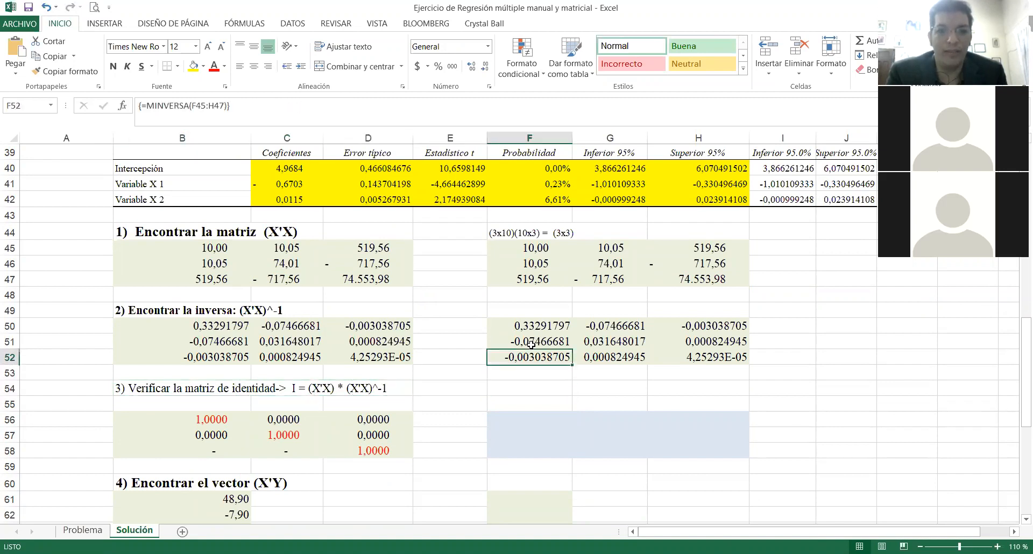
key("Up")
key("Up")
key("Up")
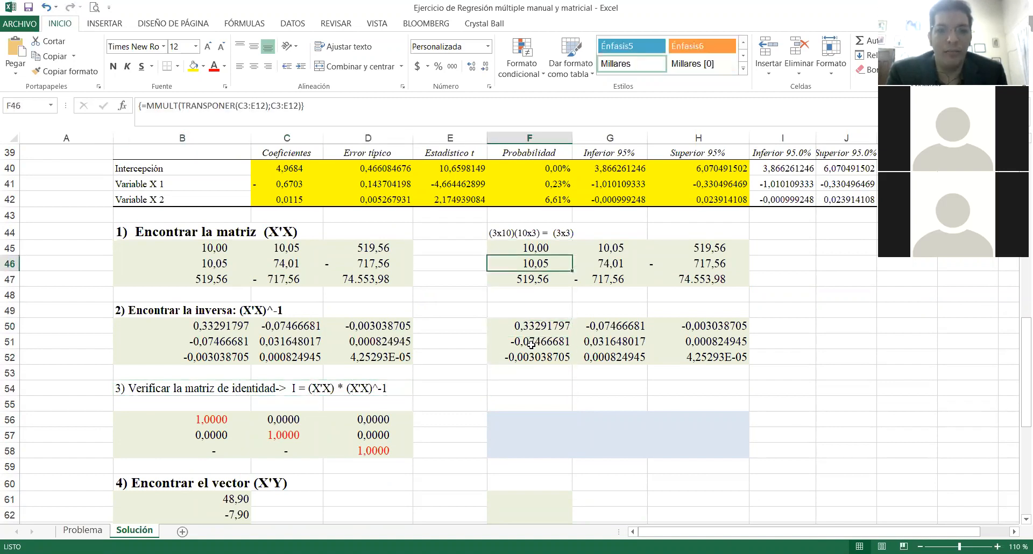
key("Down")
key("Down")
key("Down")
key("Down")
key("Down")
key("Down")
key("Down")
key("Down")
key("Left")
key("Left")
key("Left")
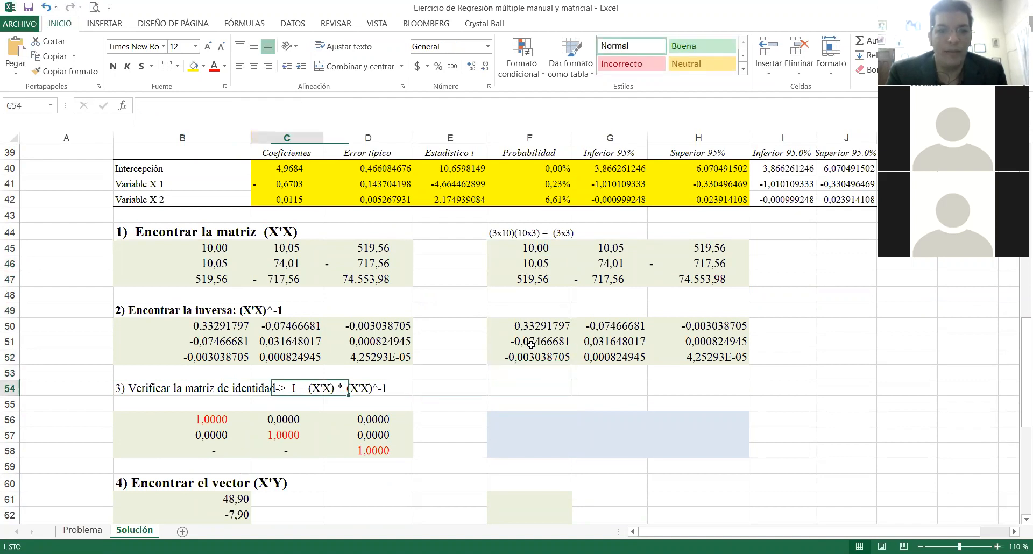
Step: Examine the array formula, diagonal and off-diagonal cells of the existing identity matrix in B56:D58
key("Down")
key("Down")
key("Left")
key("Right")
key("Right")
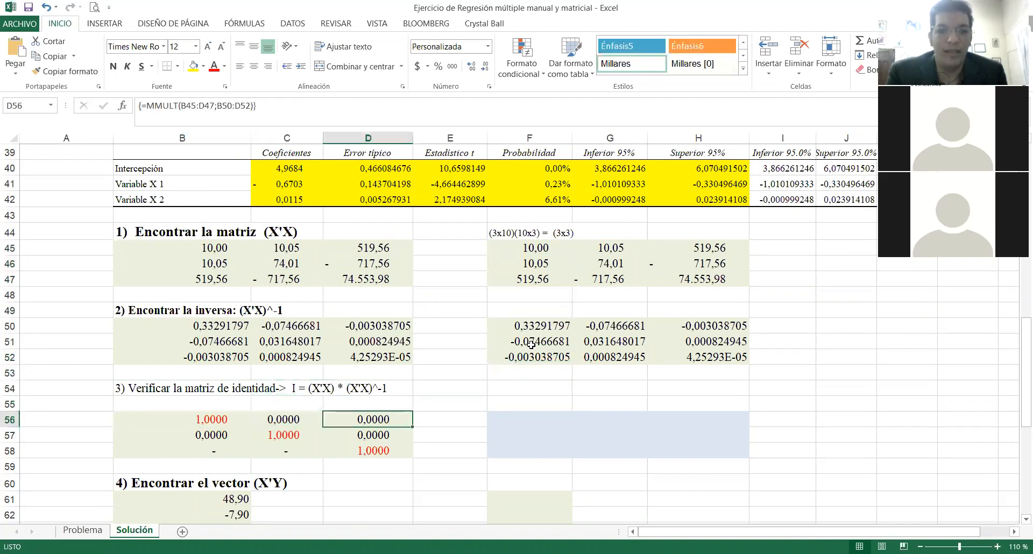
key("Down")
key("Down")
key("Left")
key("Left")
key("Up")
key("Up")
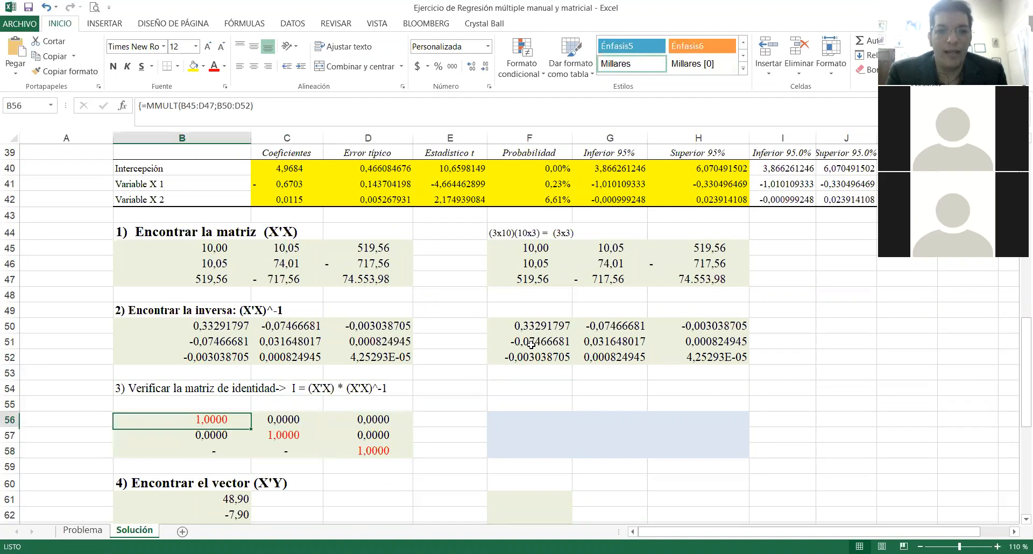
key("Right")
key("Down")
key("Right")
key("Down")
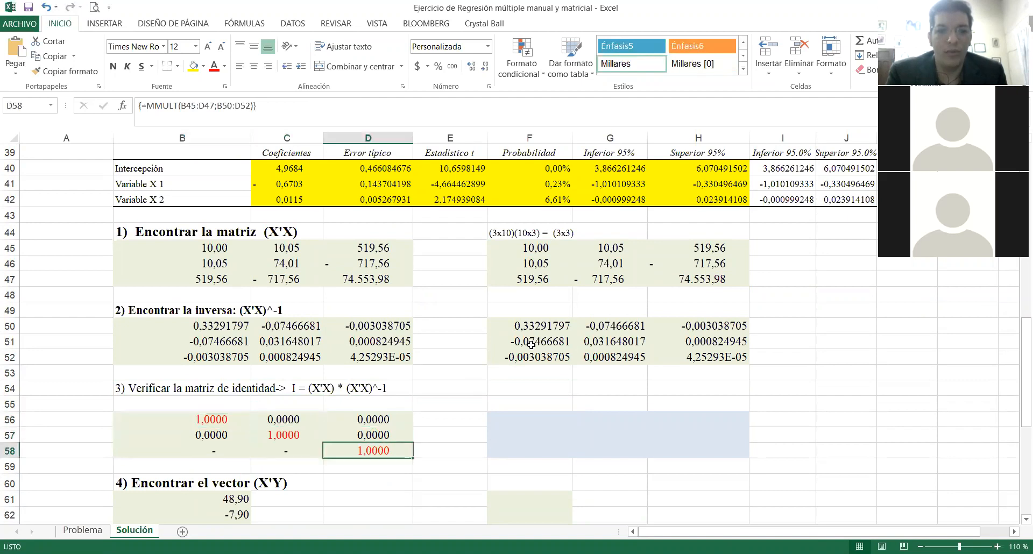
key("Left")
key("Left")
key("Up")
key("Down")
key("Right")
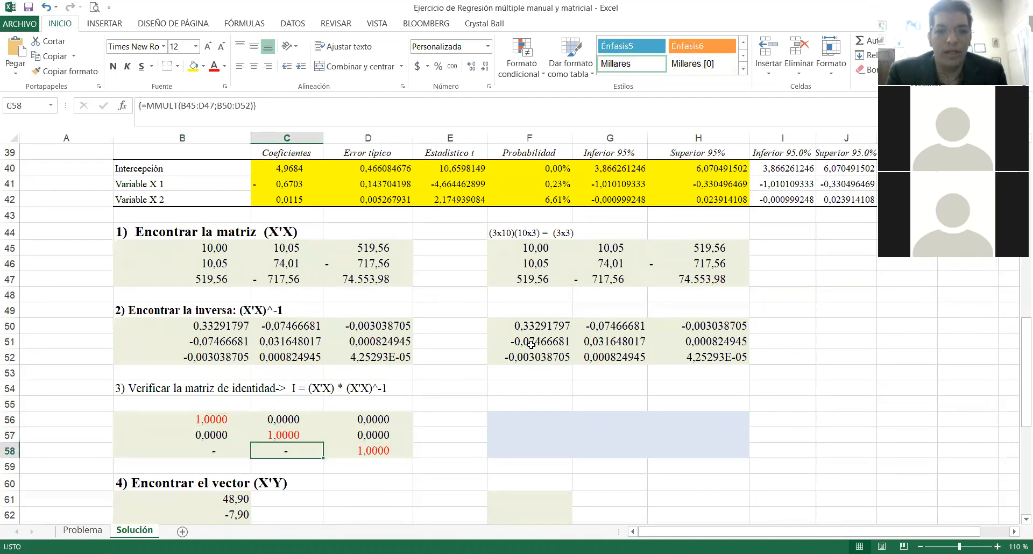
Step: Multiply the X'X matrix F45:H47 by its inverse F50:H52 with an MMULT array formula in F56:H58
key("Up")
key("Up")
key("Right")
key("Right")
key("Right")
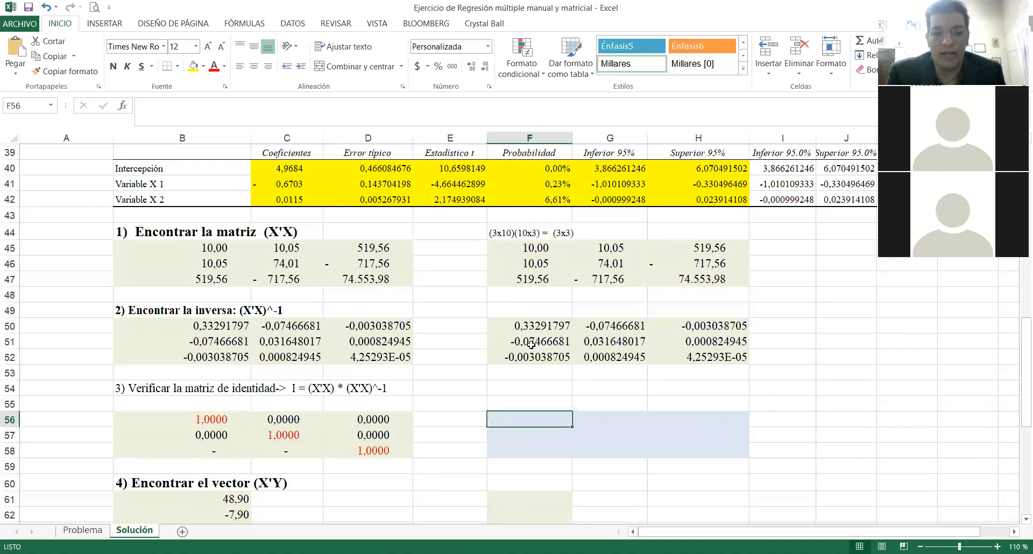
key("shift+Right")
key("shift+Right")
key("shift+Down")
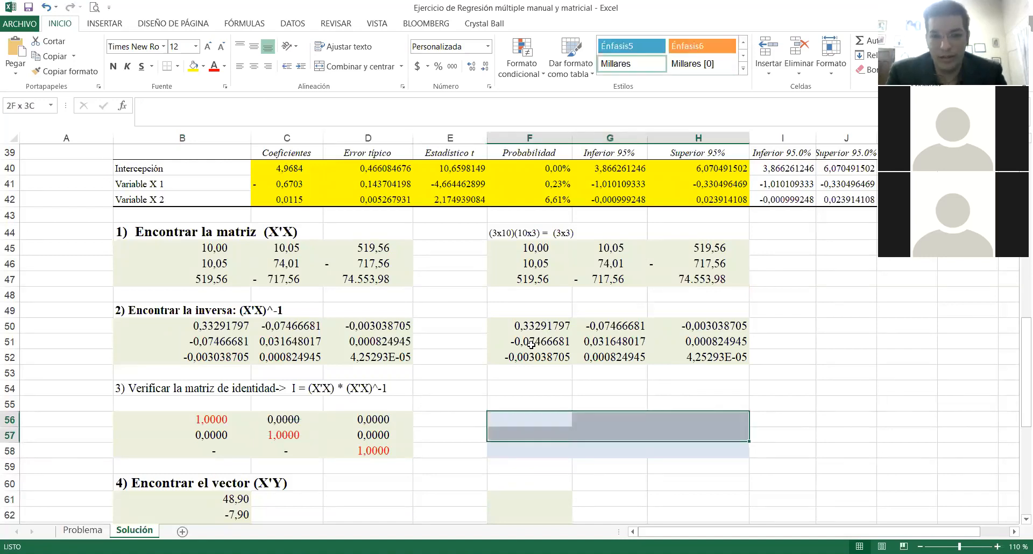
key("shift+Down")
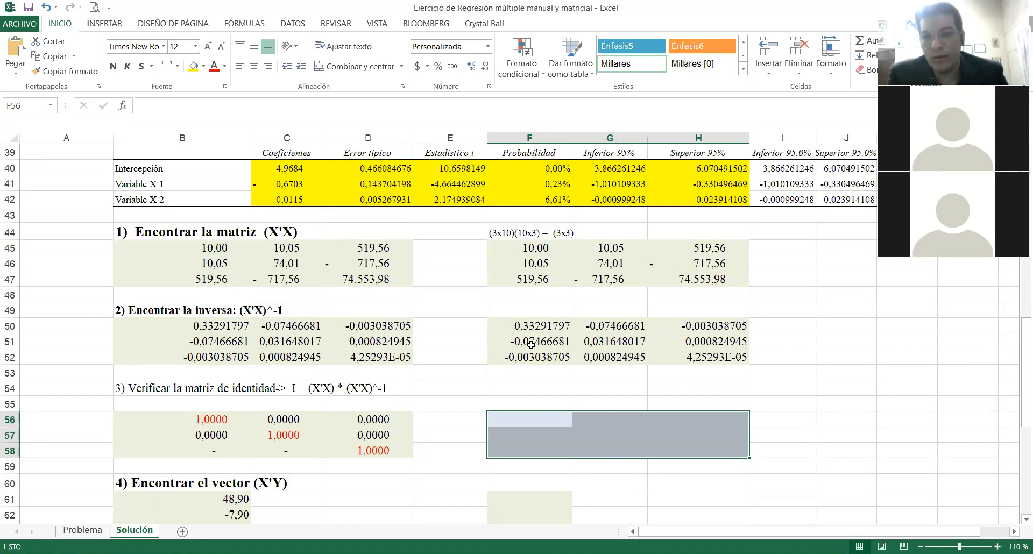
type("=")
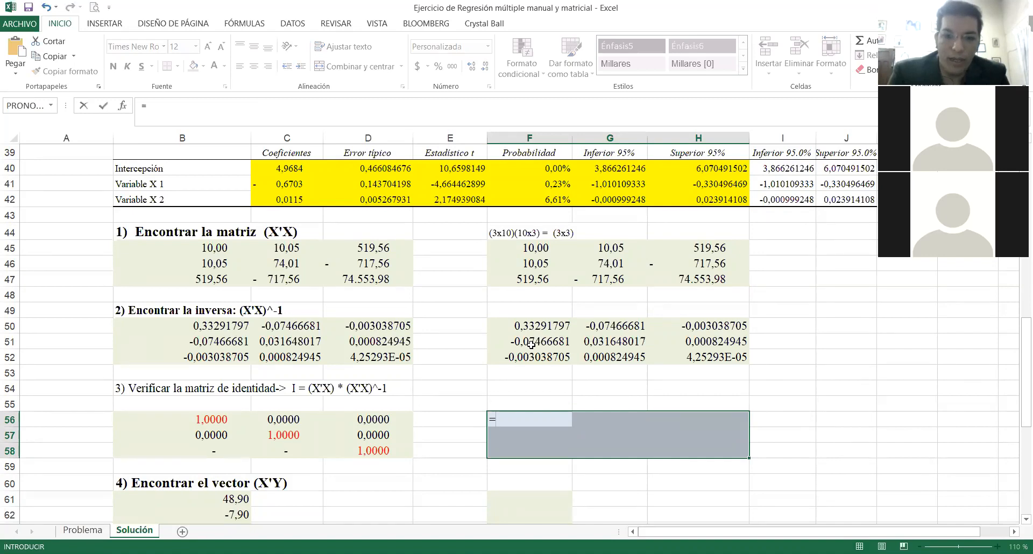
type("mmult(")
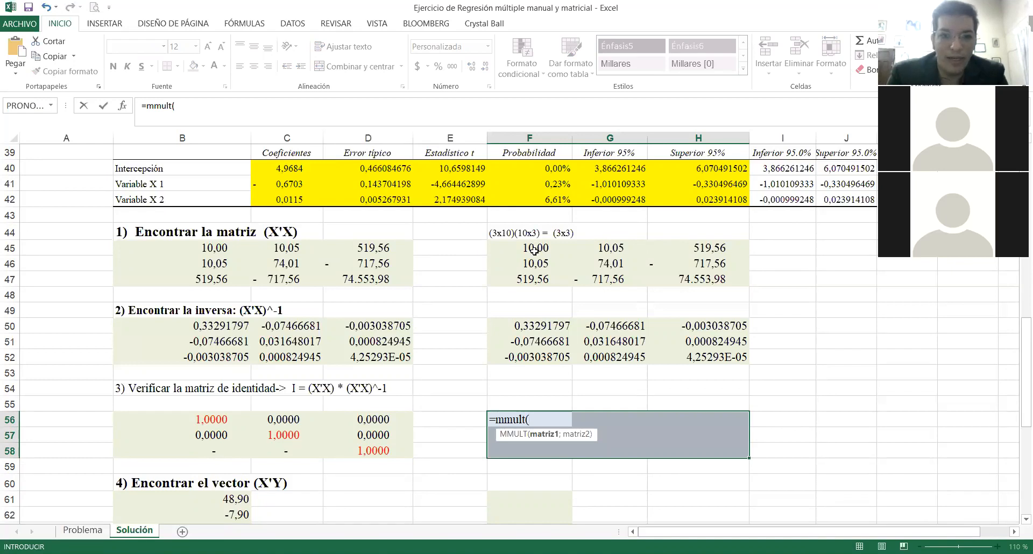
left_click(534, 248)
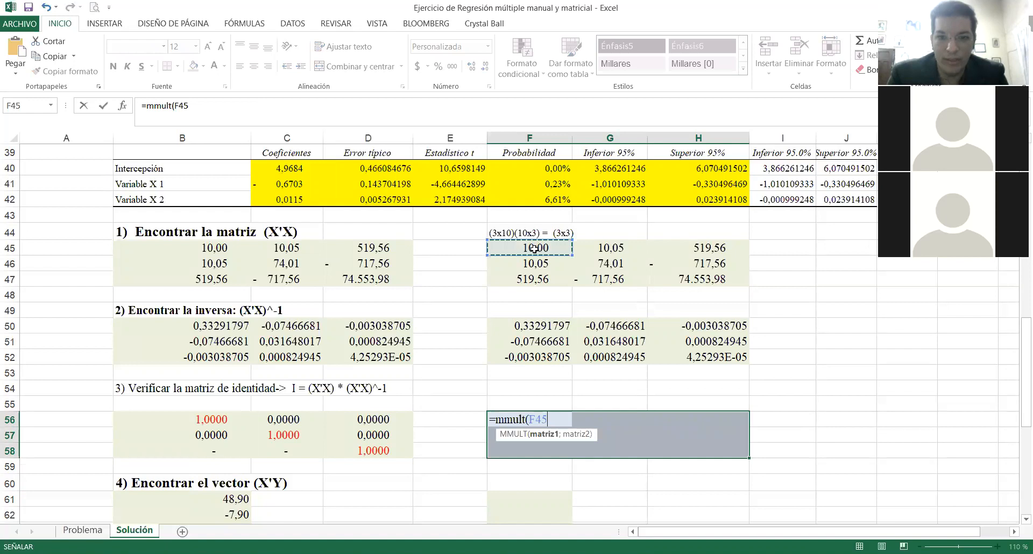
key("shift+Down")
key("shift+Down")
key("shift+Right")
key("shift+Right")
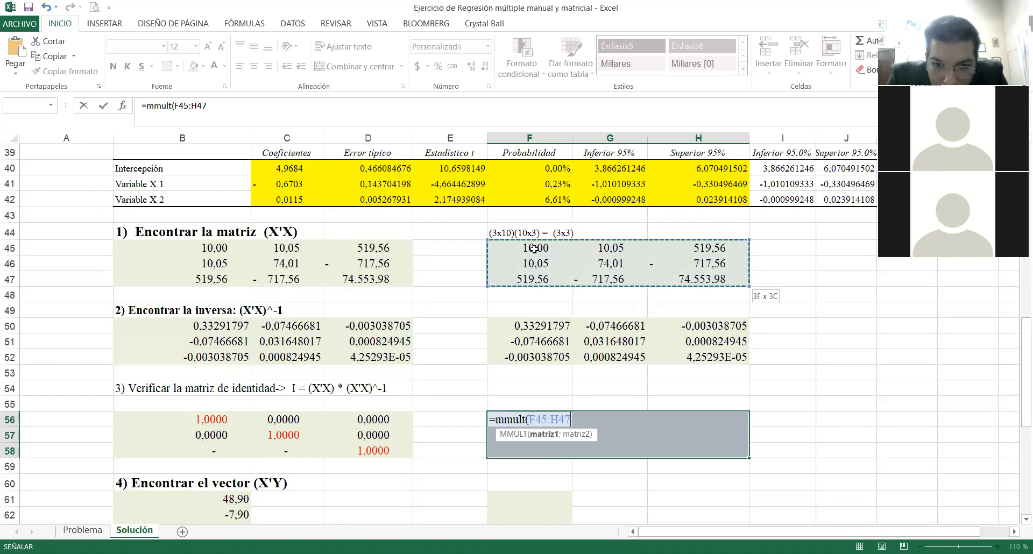
type(";")
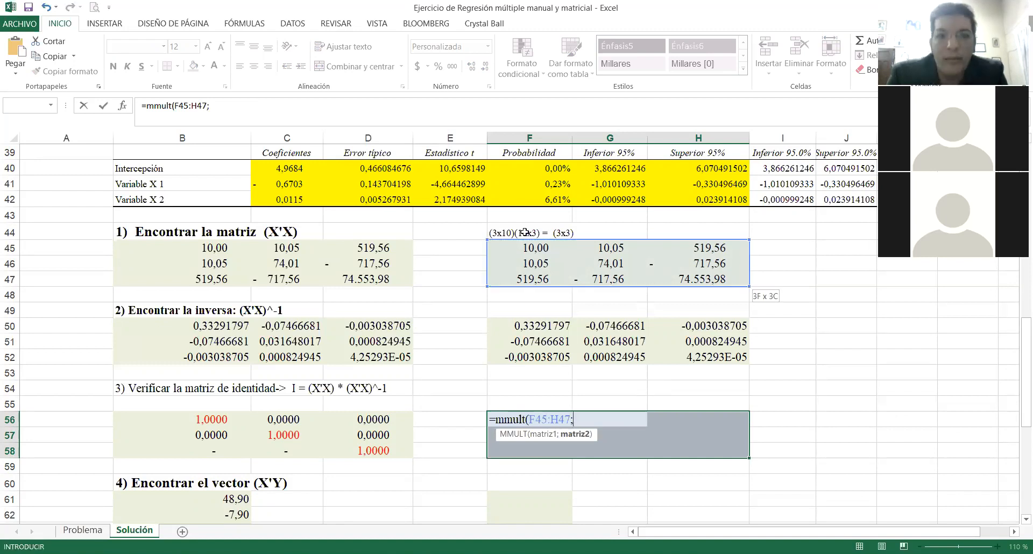
left_click(538, 327)
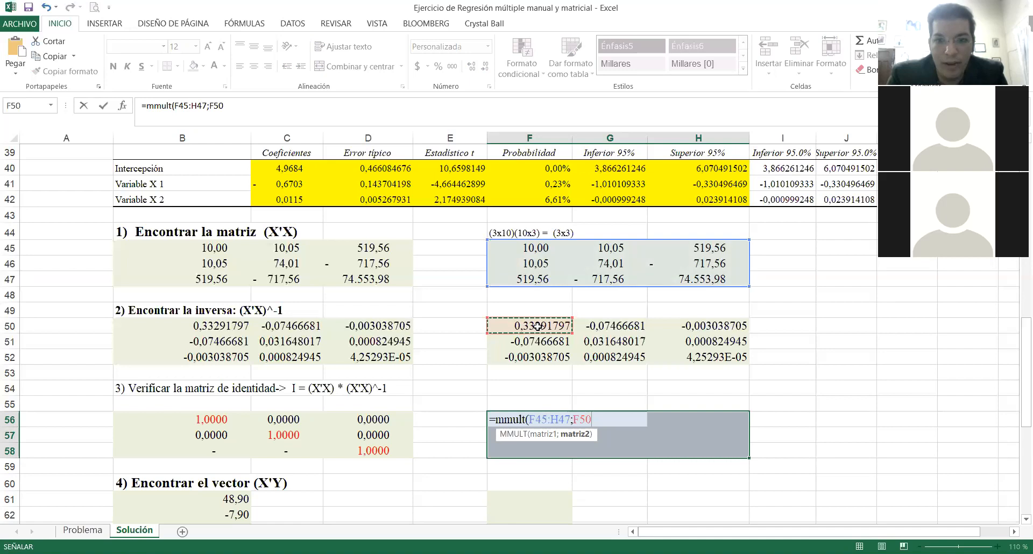
key("ctrl+shift+Right")
key("ctrl+shift+Down")
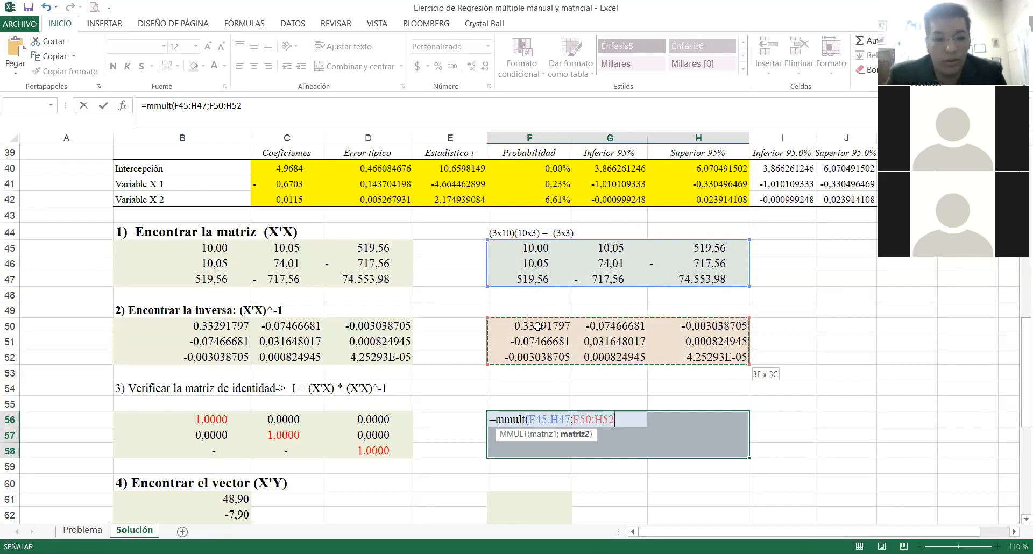
key("ctrl+shift+Return")
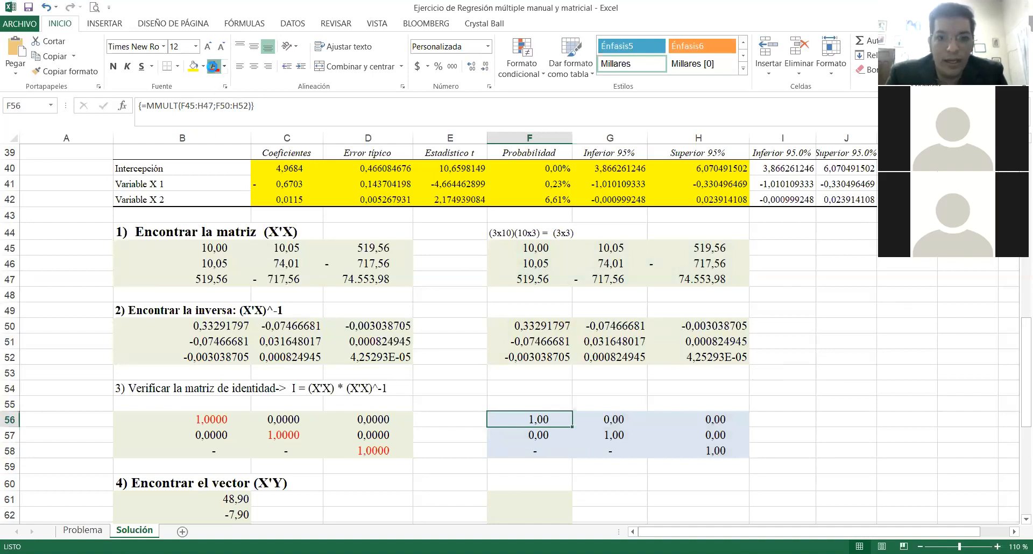
Step: Colour the diagonal values in F56 and G57 of the recomputed identity matrix red
left_click(213, 66)
left_click(610, 430)
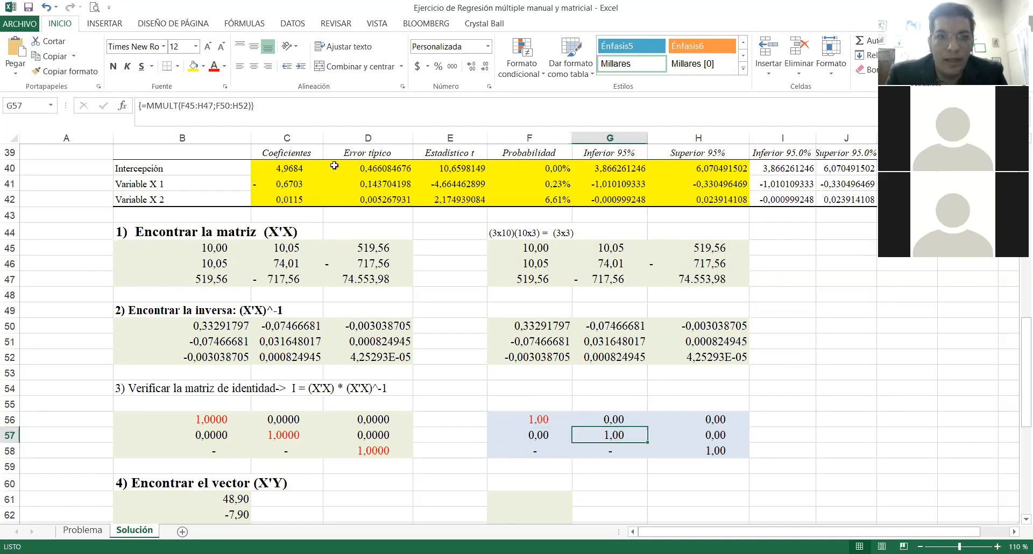
left_click(213, 66)
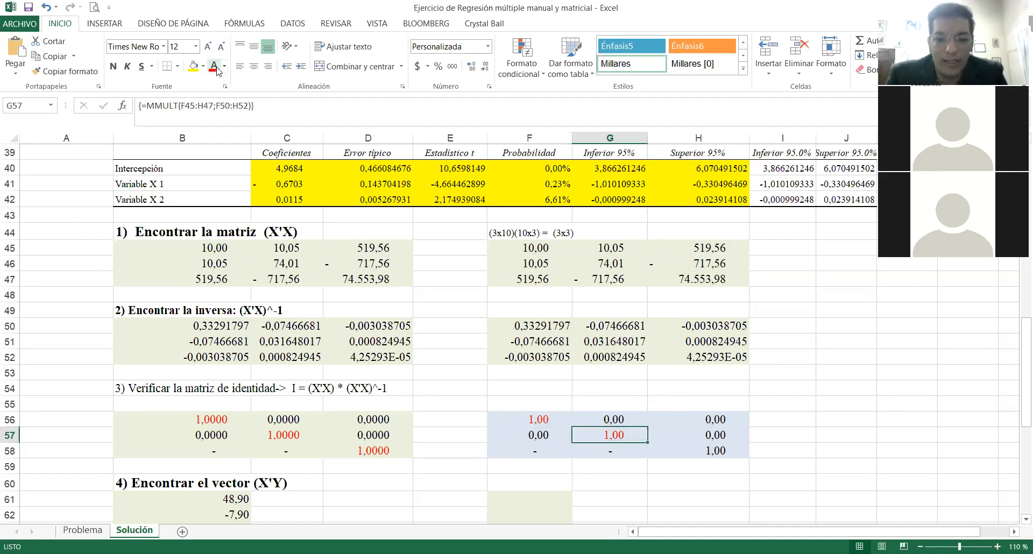
key("Down")
key("Right")
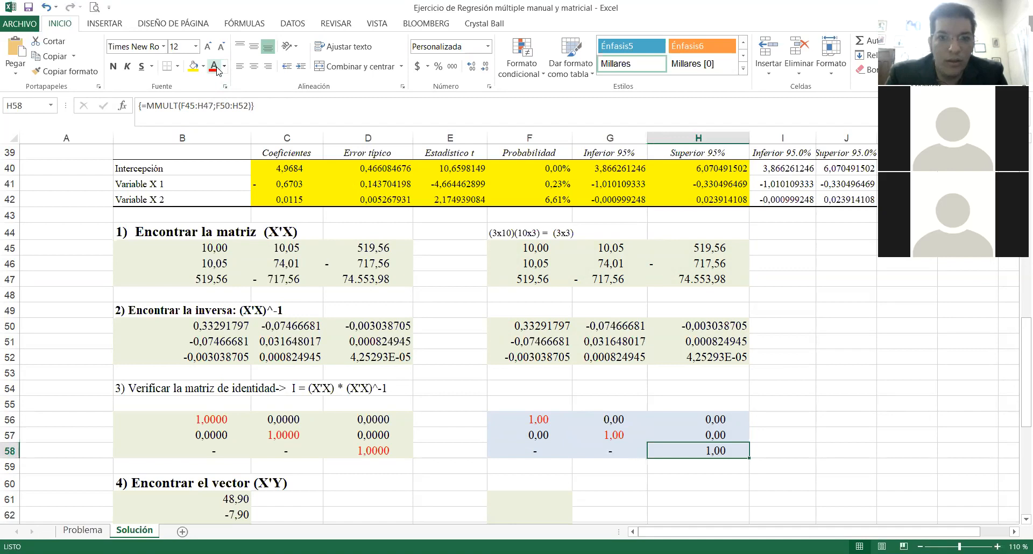
Step: Look over the section 4 block on finding the X'Y vector, including its existing results and the empty shaded range F61:F63
key("Down")
key("Down")
key("Down")
key("Down")
key("Down")
key("Down")
key("Down")
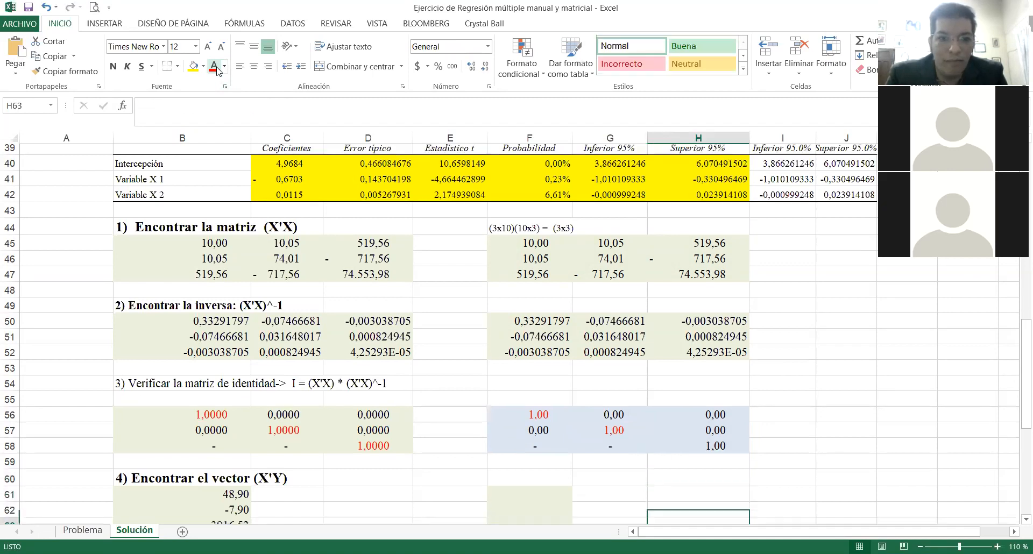
key("Up")
key("Up")
key("Up")
key("Down")
key("Down")
key("Down")
key("Down")
key("Down")
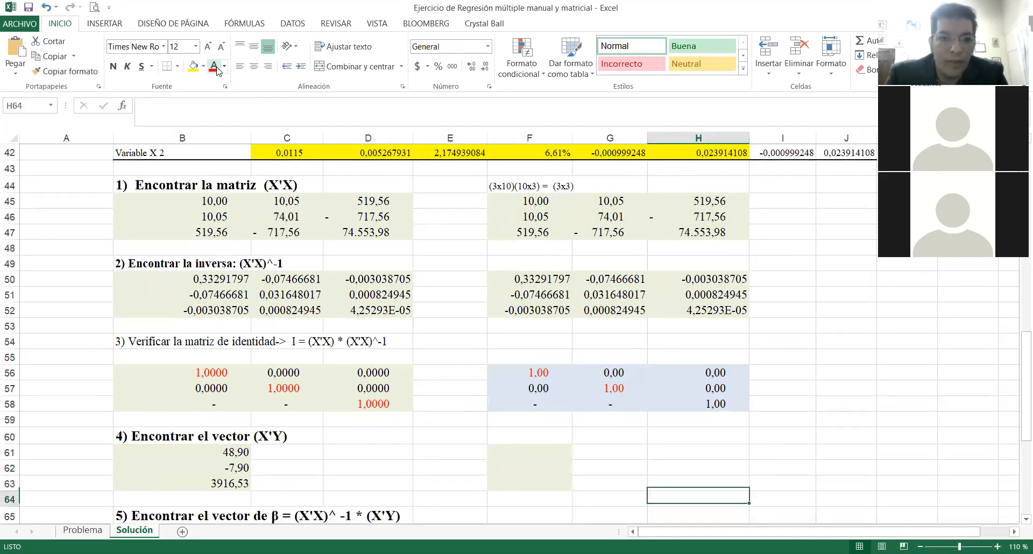
key("Up")
key("Up")
key("Up")
key("Up")
key("Up")
key("Up")
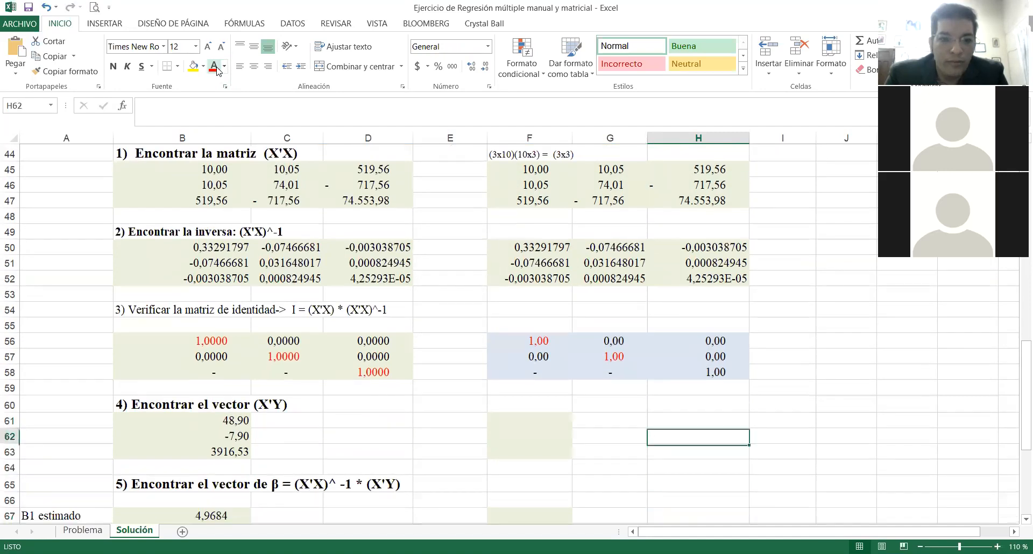
Step: Examine the array formula of the existing X'Y vector in B61 and the X'Y product named in the section 4 heading
key("Left")
key("Left")
key("Left")
key("Left")
key("Left")
key("Left")
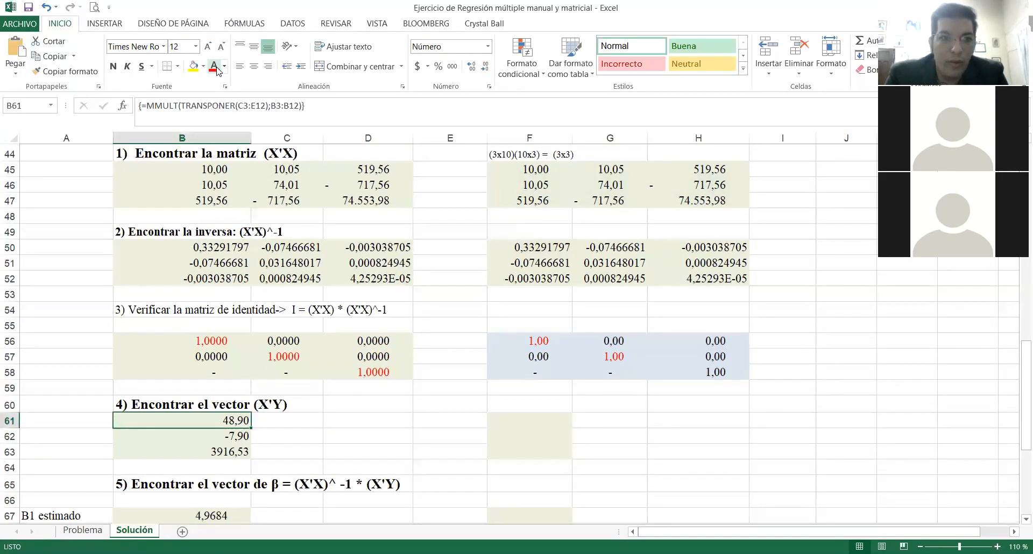
key("Right")
key("Right")
key("Right")
key("Right")
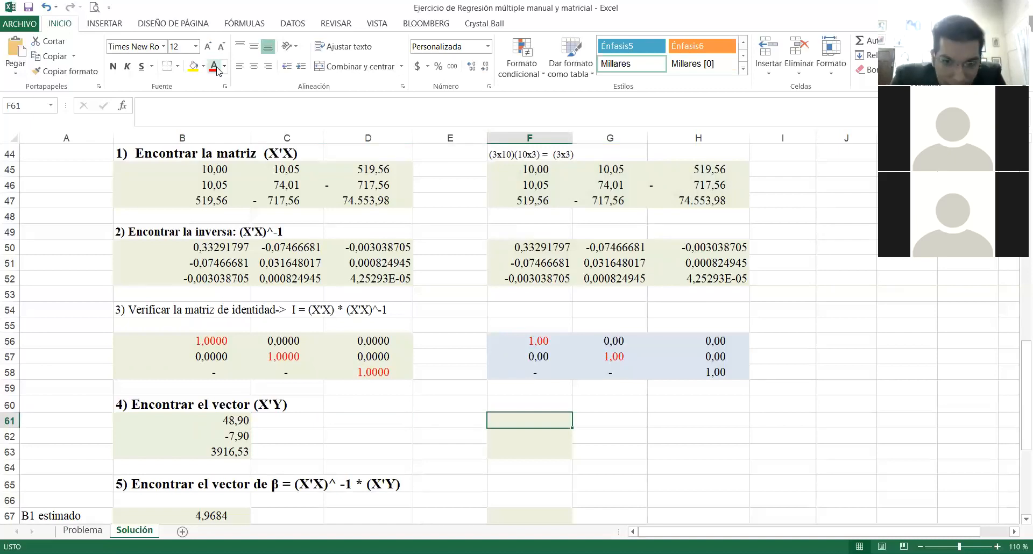
key("Left")
key("Left")
key("Left")
key("Up")
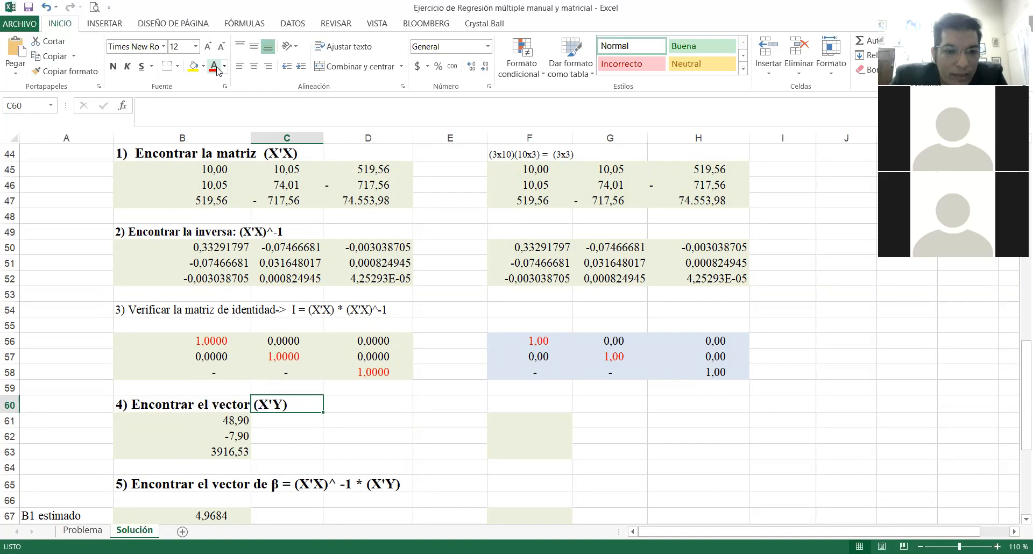
Step: Enter the dimension note "(3x10) (10x1) = (3x1)" in F60, above the empty X'Y range
key("Right")
key("Right")
key("Right")
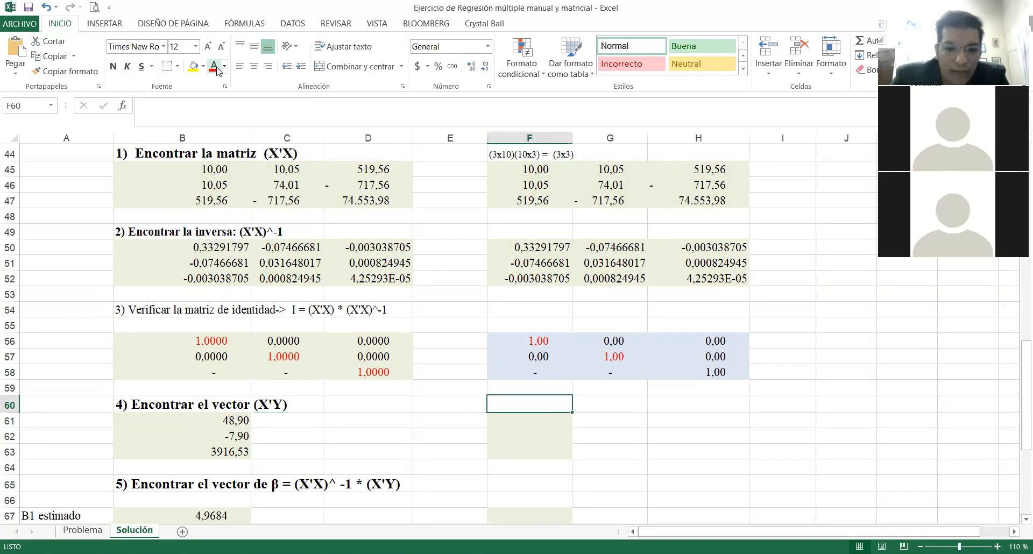
type("(")
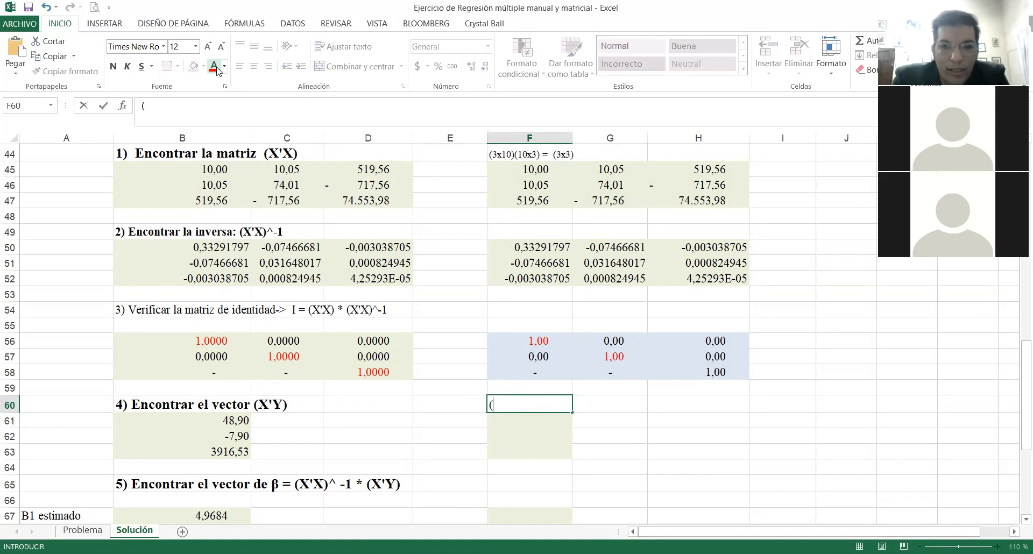
type("3x")
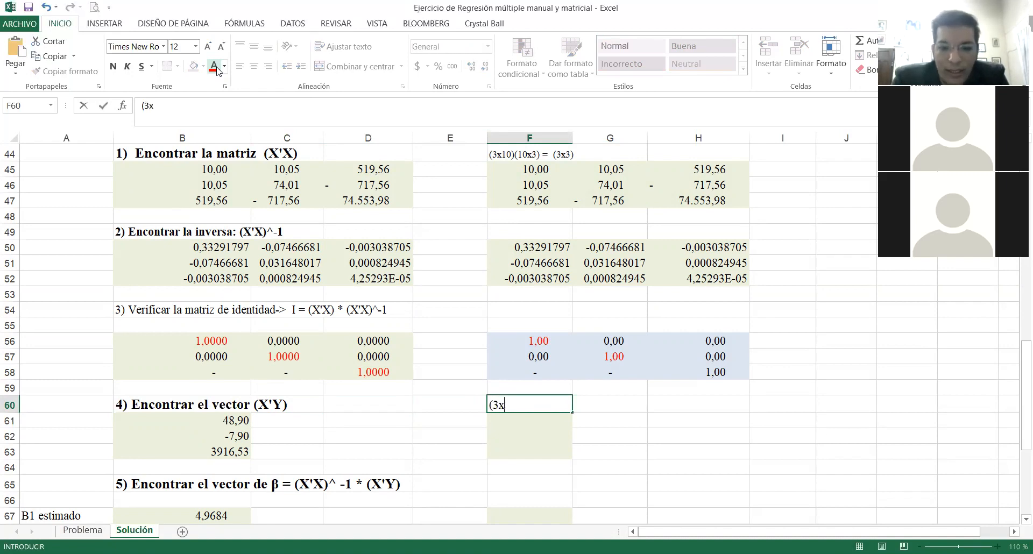
type("10)")
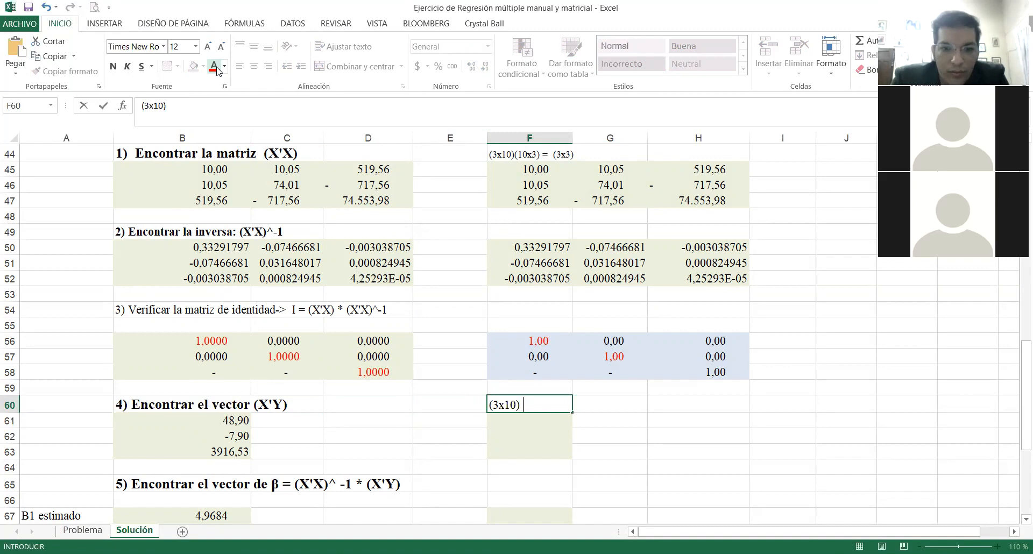
type(" (")
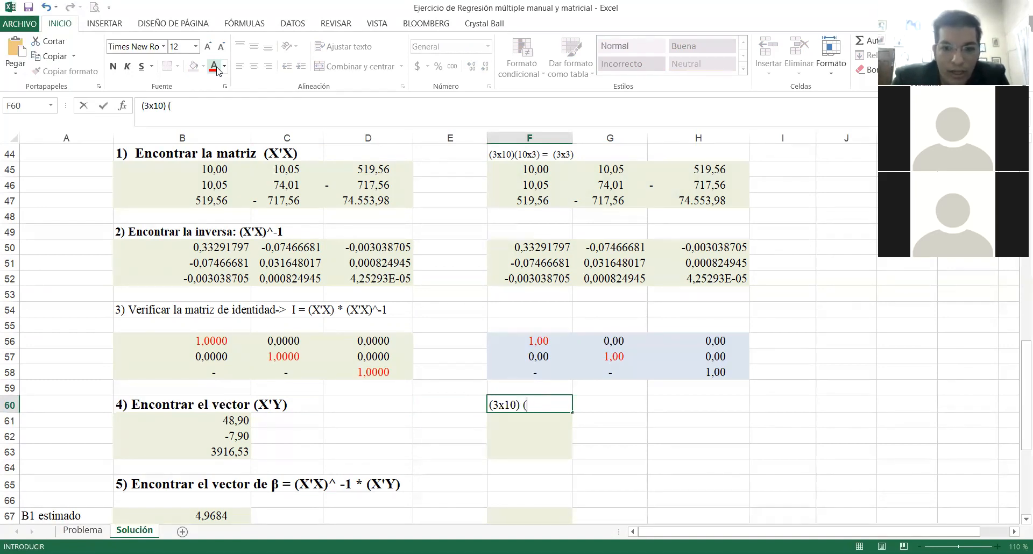
type("10x")
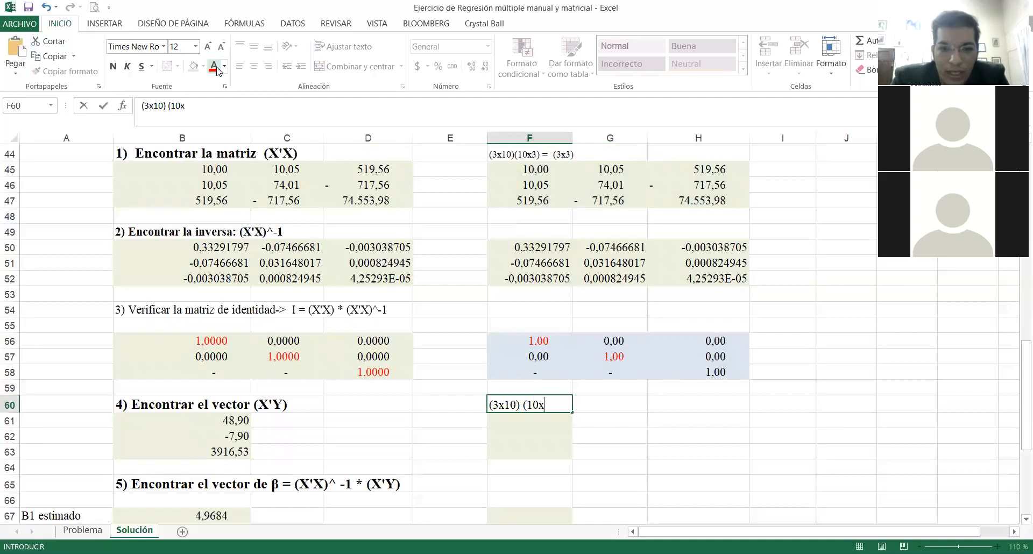
type("1)")
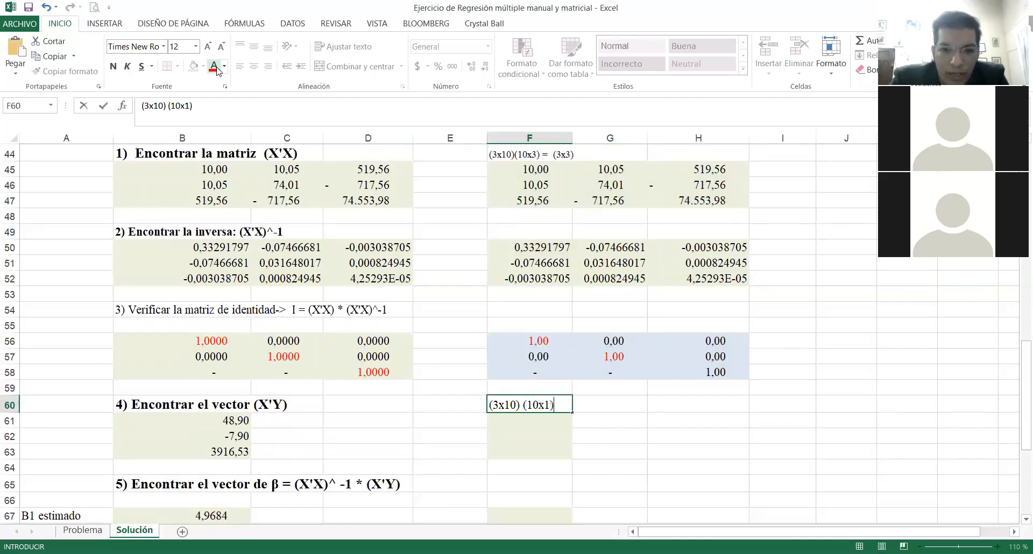
type(" =")
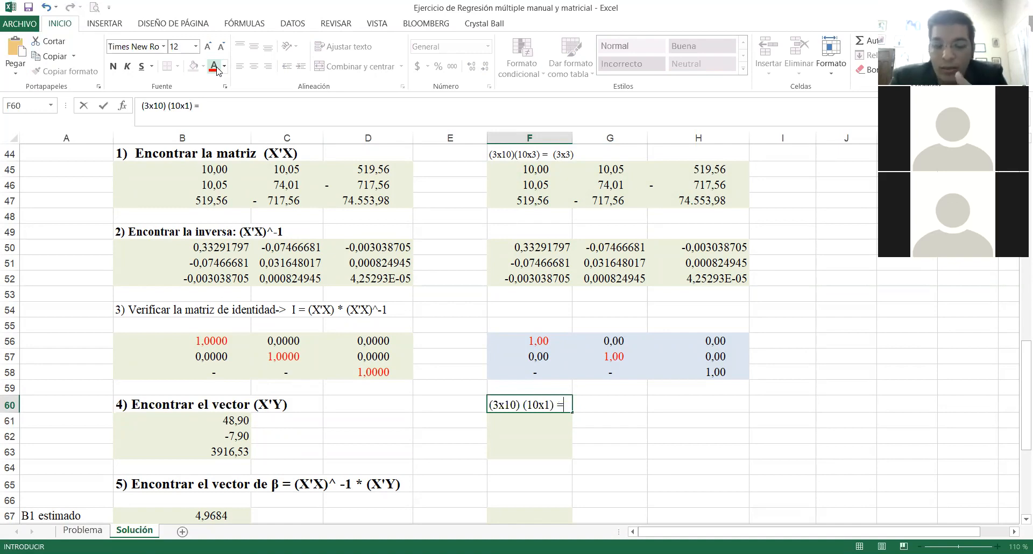
type("(")
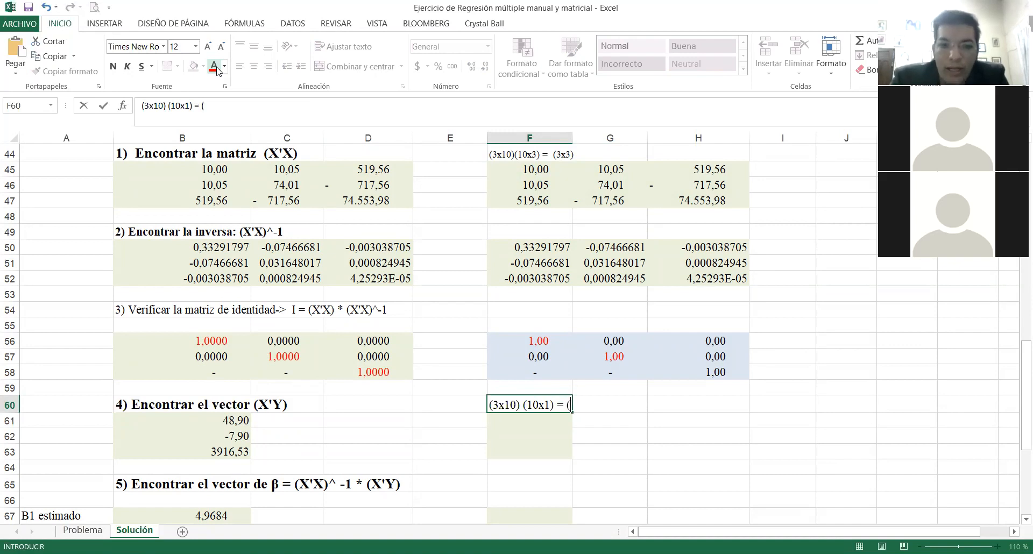
type("3")
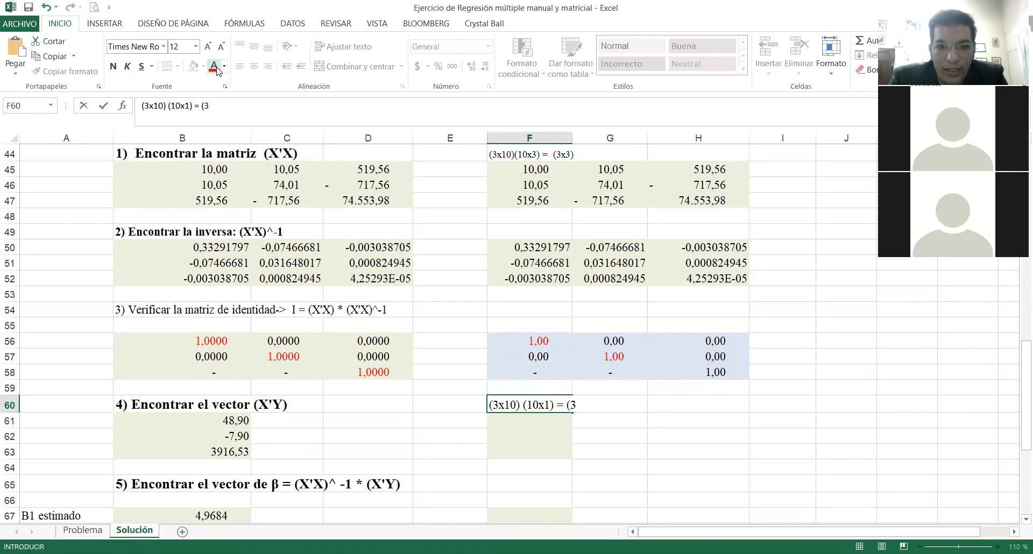
type("x1")
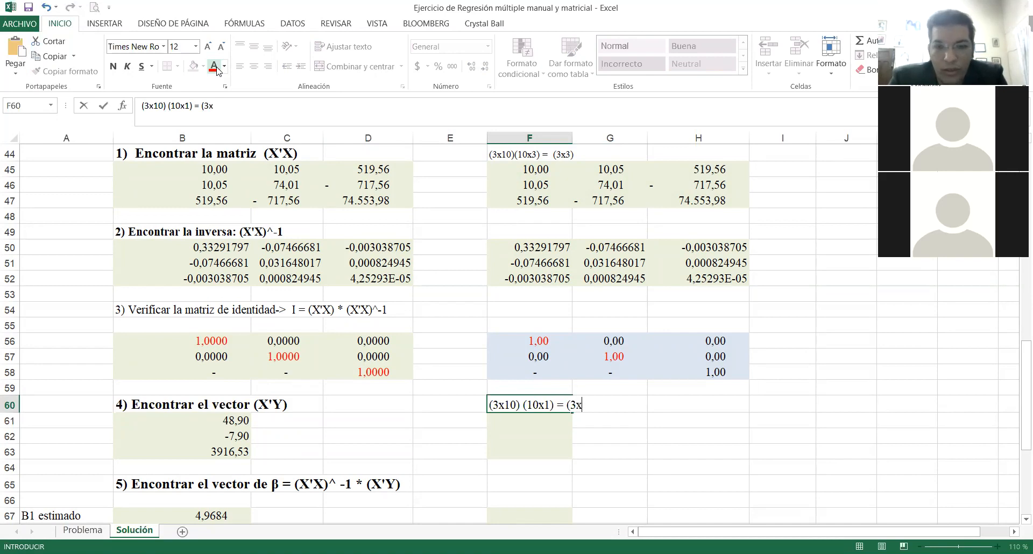
type(")")
key("Return")
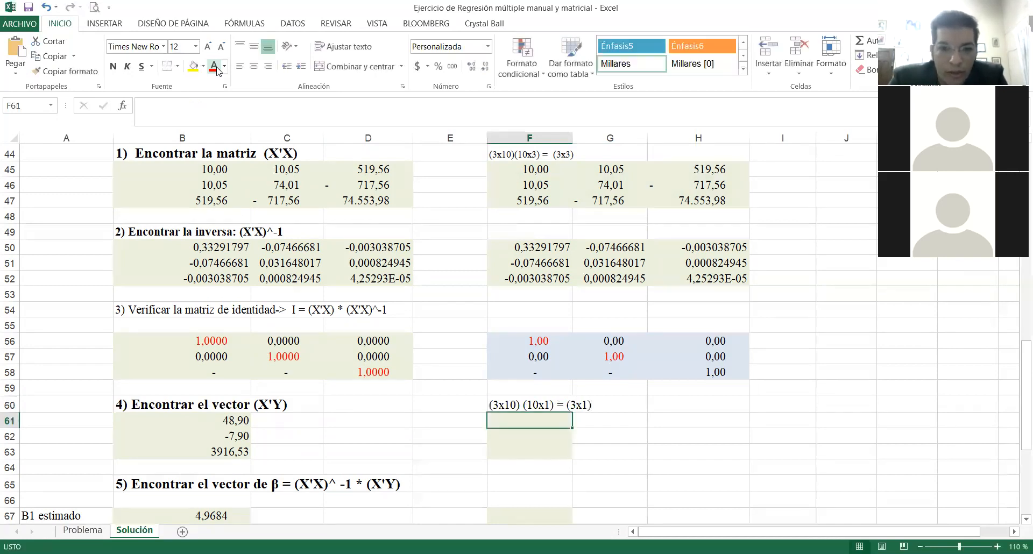
Step: Begin an MMULT formula over F61:F63 with the transposed X matrix, TRANSPONER(C3:E12), as its first factor
scroll(517, 334, "down", 3)
key("Up")
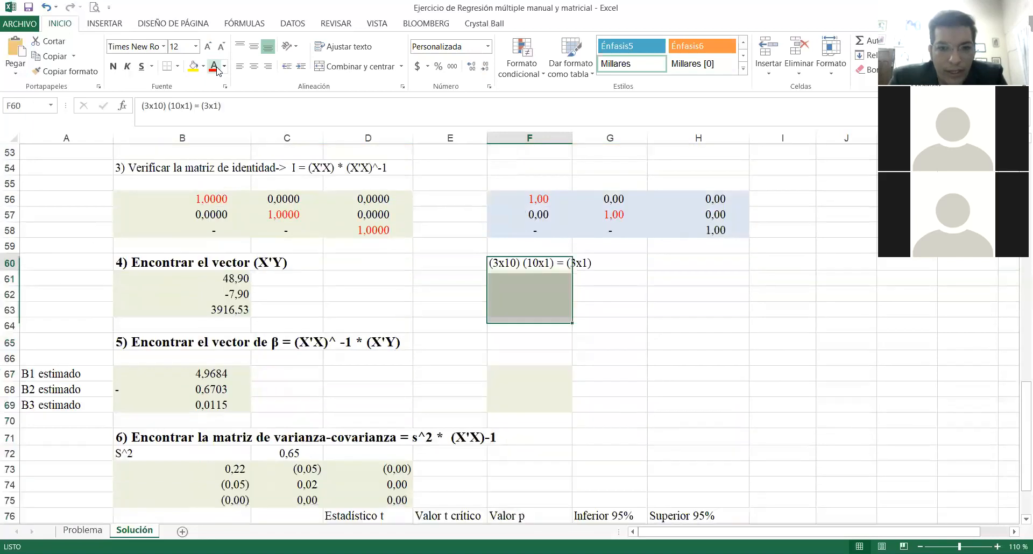
key("Down")
key("shift+Down")
key("shift+Down")
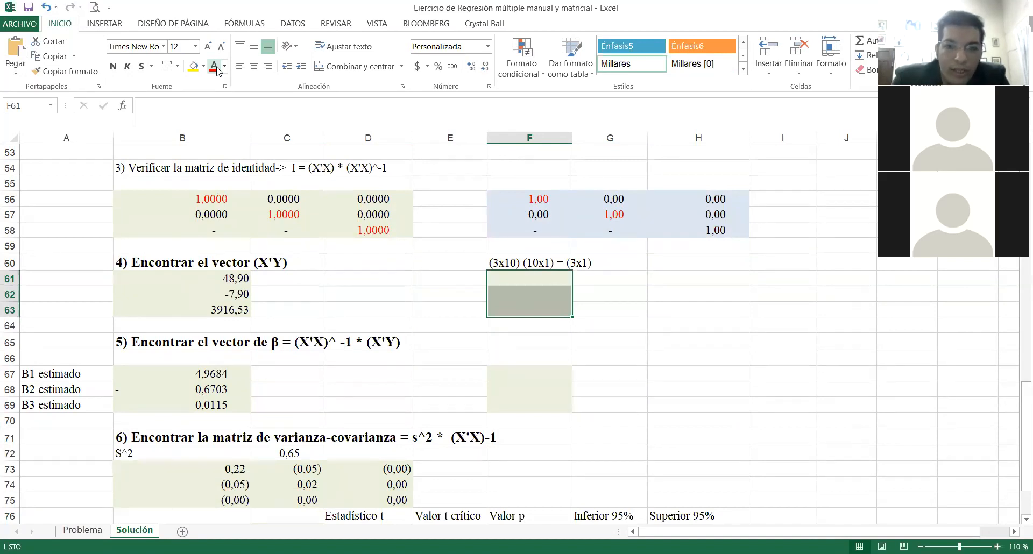
type("=")
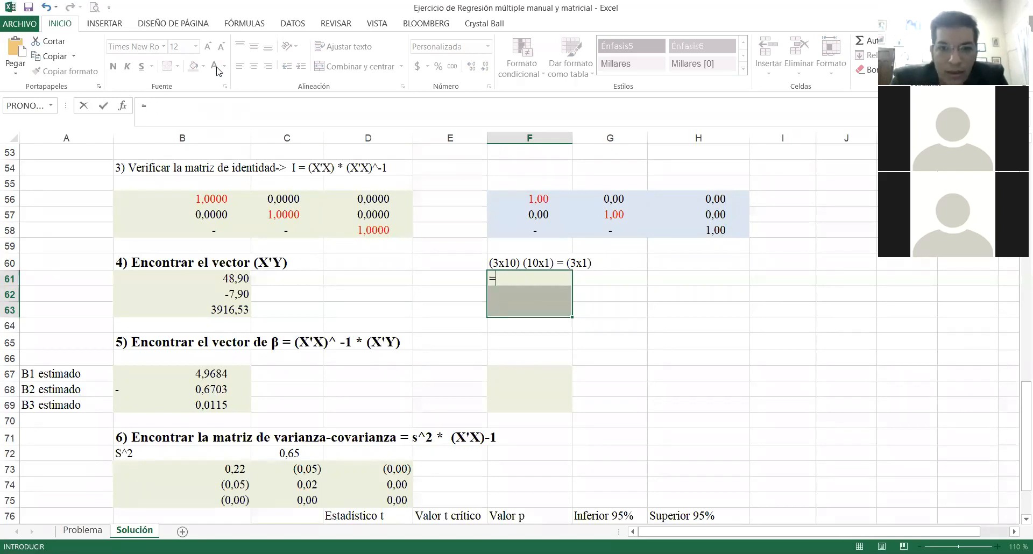
type("mmult(")
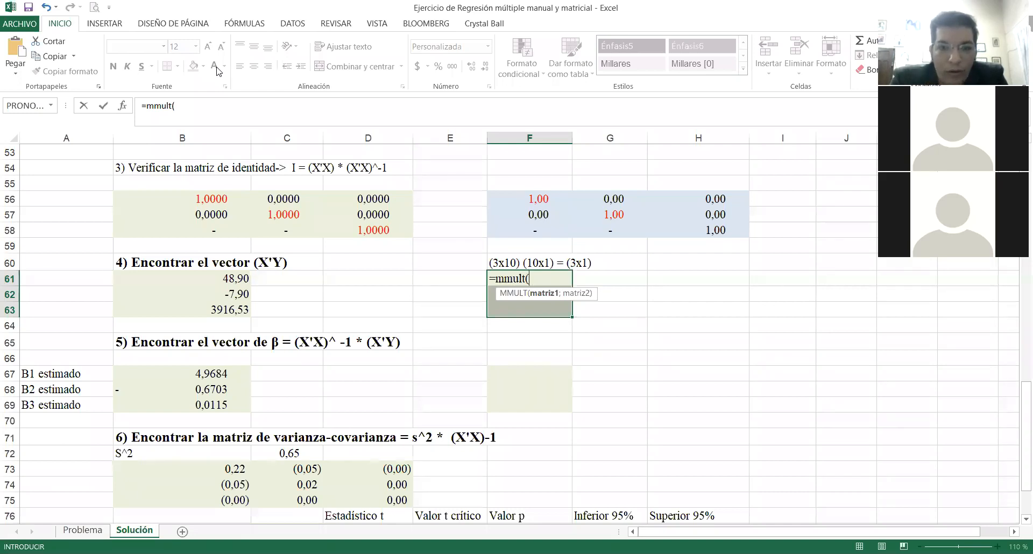
type("transponer")
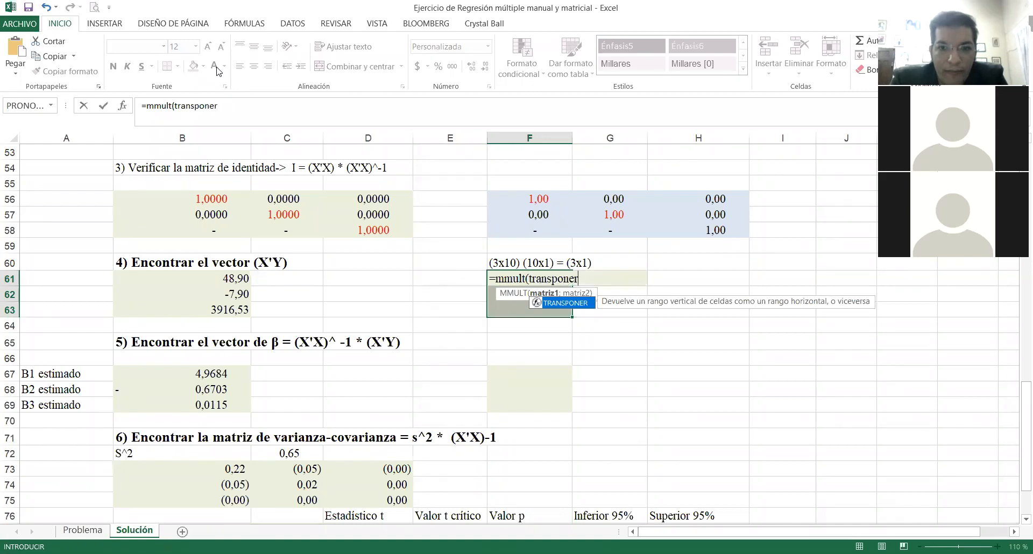
type("(")
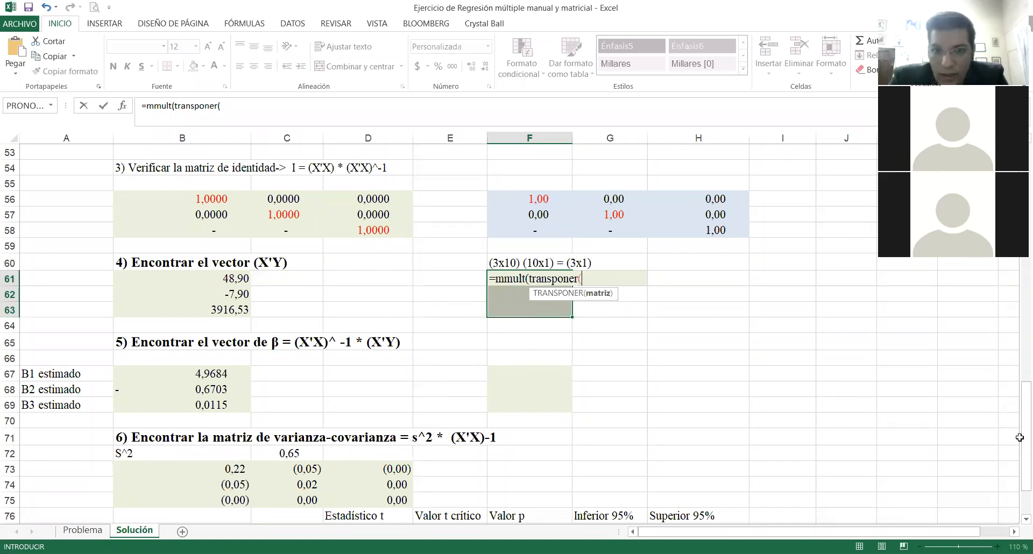
scroll(1020, 438, "up", 17)
left_click(295, 199)
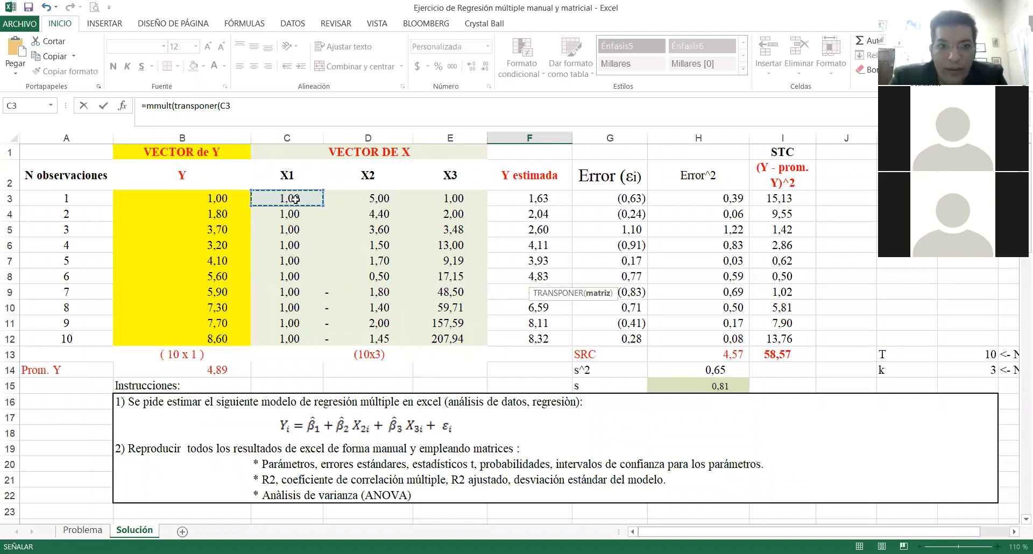
key("shift+Right")
key("shift+Right")
key("ctrl+shift+Down")
type(")")
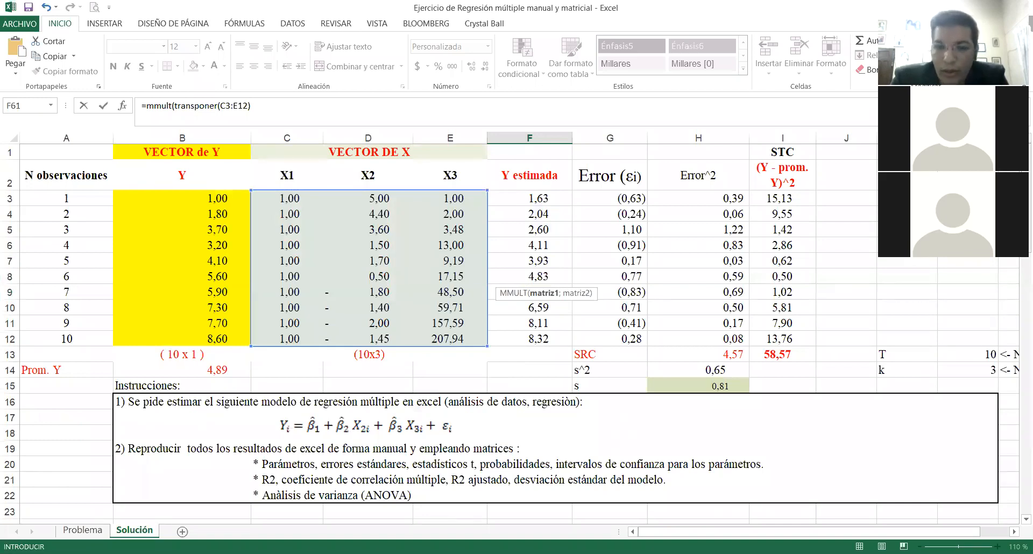
scroll(1019, 367, "down", 12)
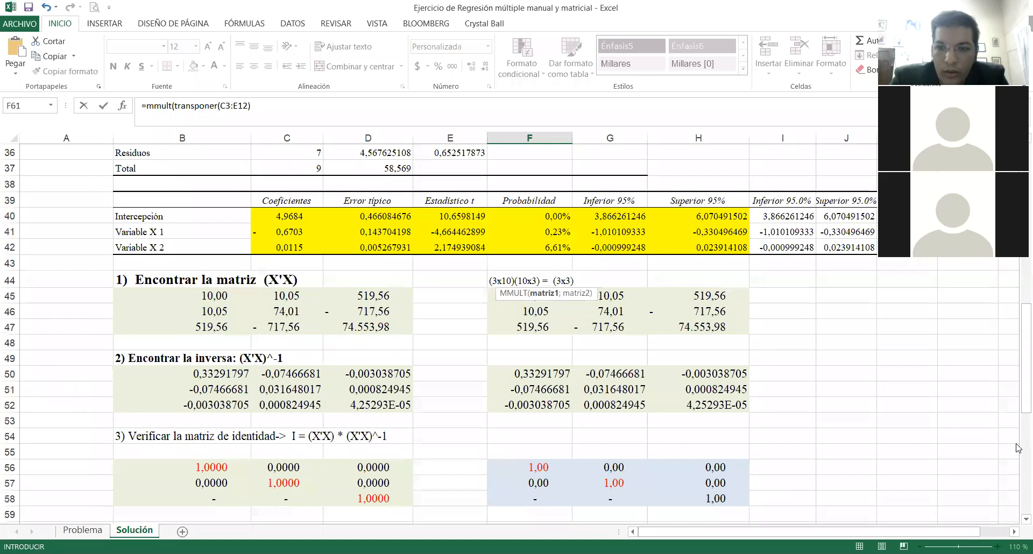
left_click_drag(1017, 368, 1018, 484)
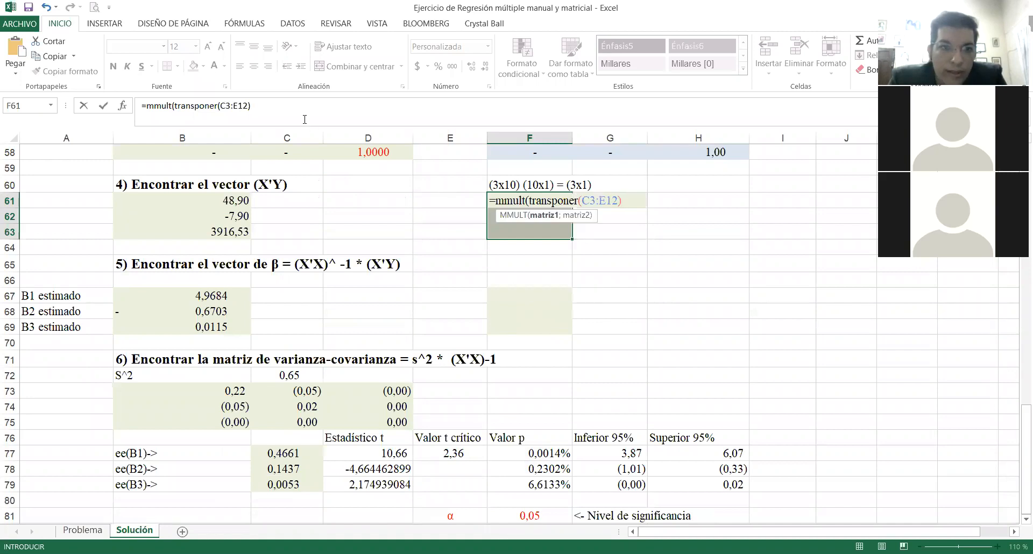
Step: Complete the X'Y formula in F61:F63 with B3:B12 as second factor, enter it as an array, and format it with thousands separators and one decimal
type(";")
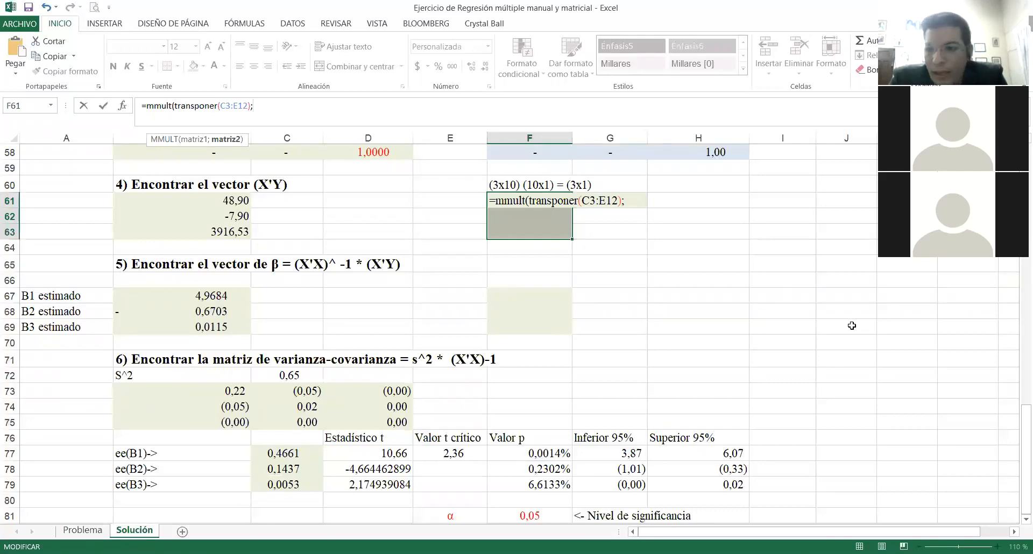
scroll(852, 326, "up", 19)
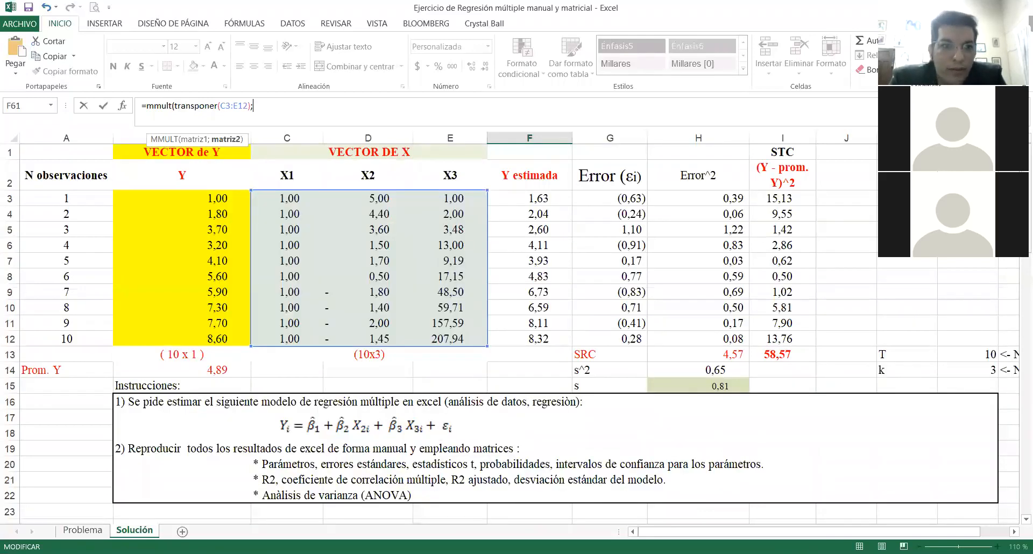
left_click(233, 198)
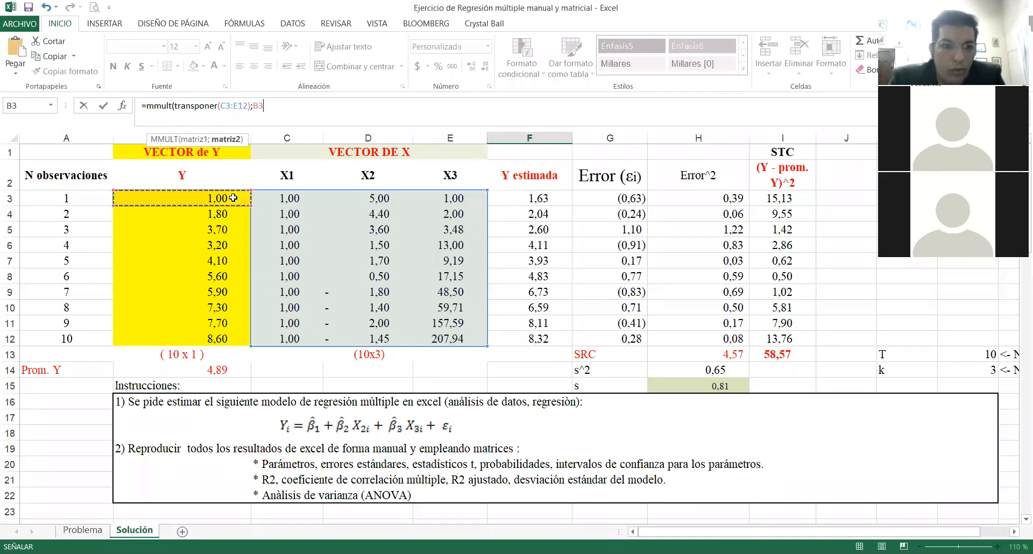
left_click_drag(233, 198, 237, 339)
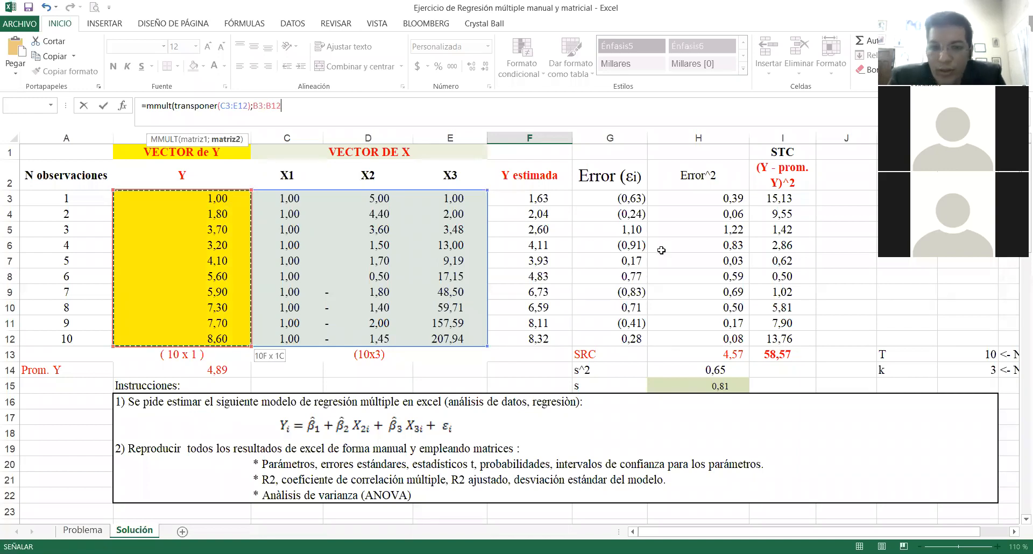
scroll(1019, 506, "down", 19)
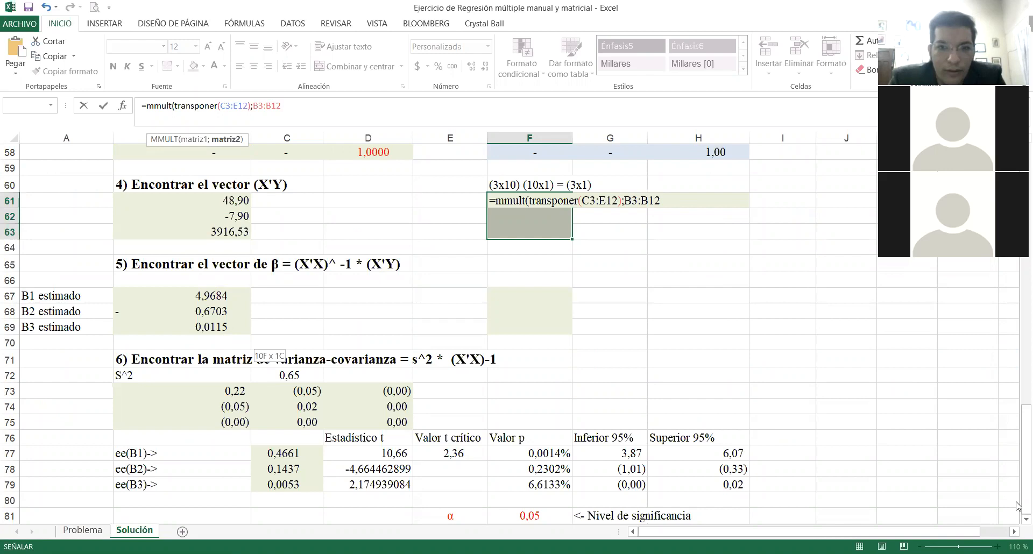
key("ctrl+shift+Return")
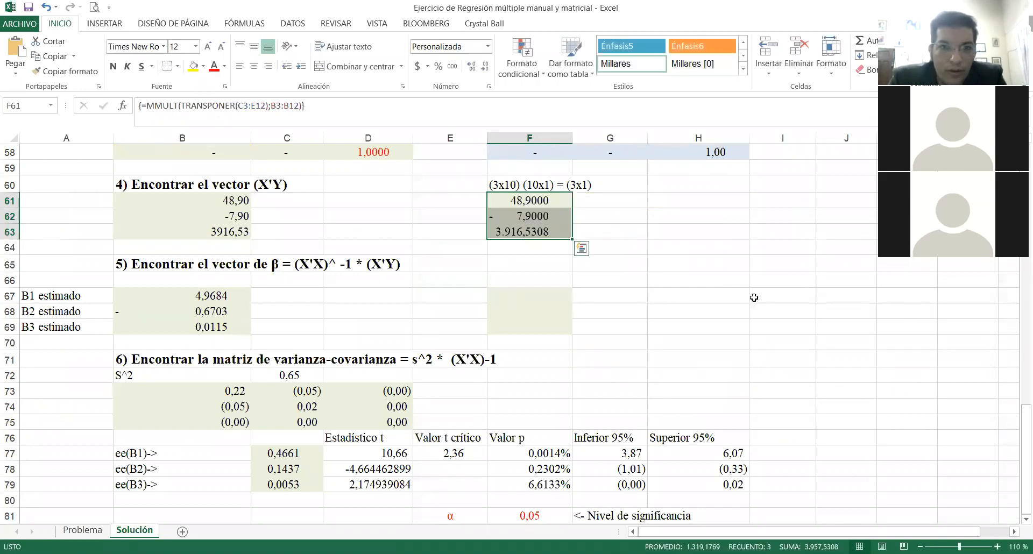
left_click(452, 66)
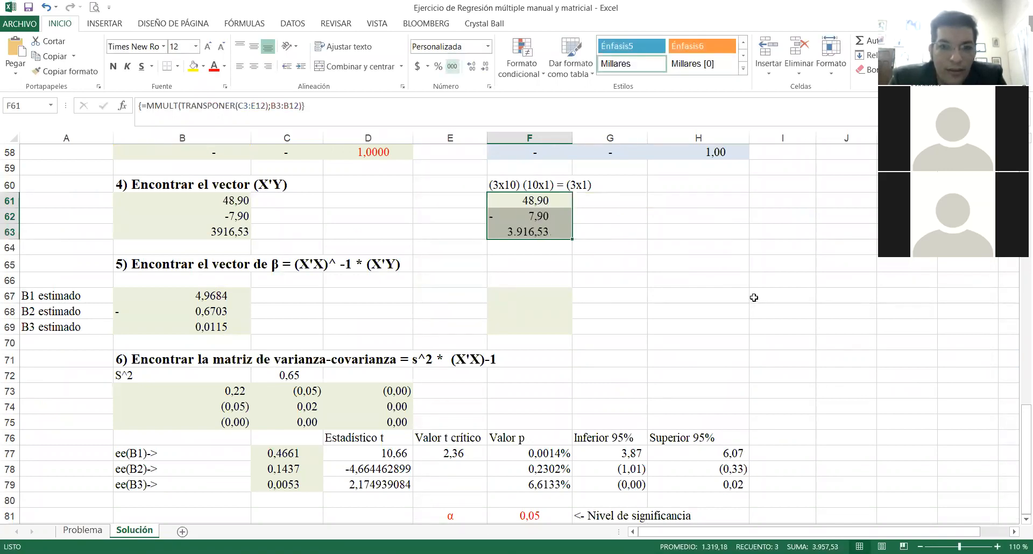
left_click(485, 67)
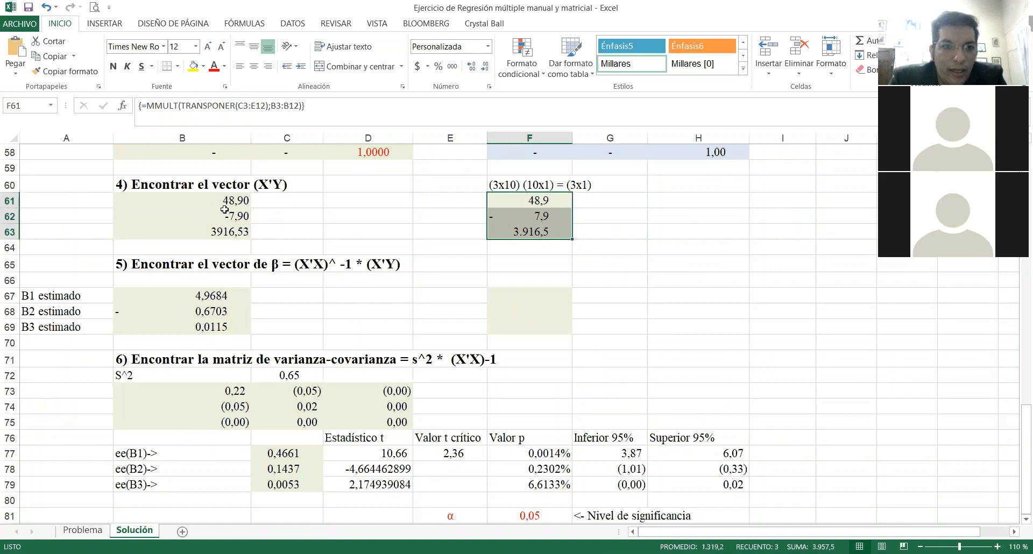
Step: Highlight the section 5 heading on the β vector, B65:E65, with a yellow fill
left_click_drag(150, 265, 470, 263)
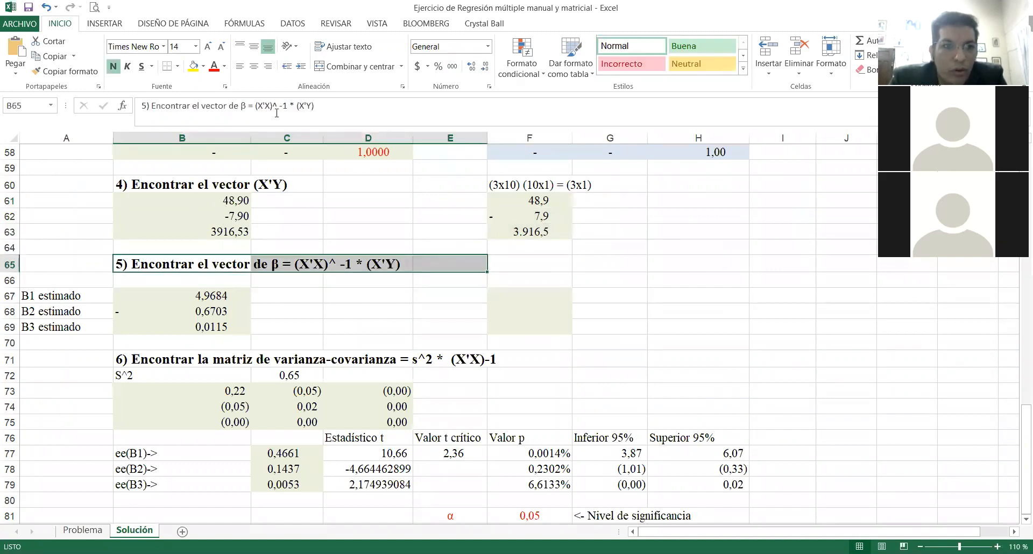
left_click(194, 68)
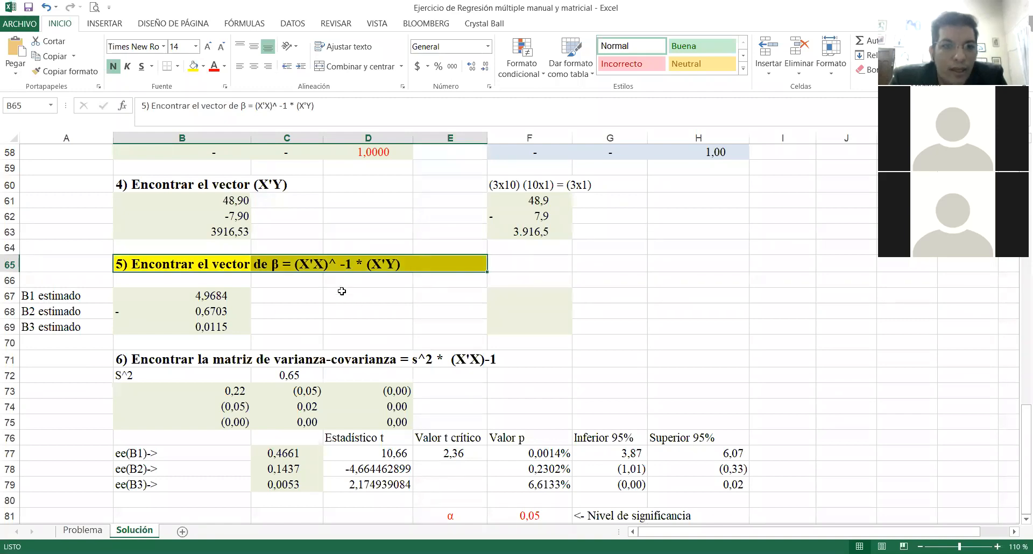
left_click(342, 291)
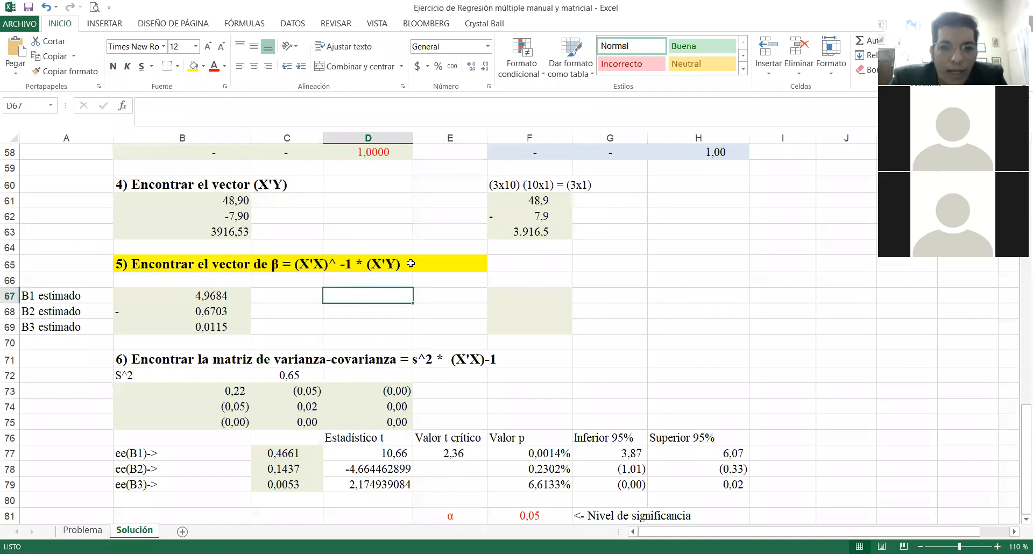
Step: Examine the factors (X'X)^-1 and (X'Y) in the β formula of the section 5 heading
key("Up")
key("Up")
key("Up")
key("Up")
key("Down")
key("Down")
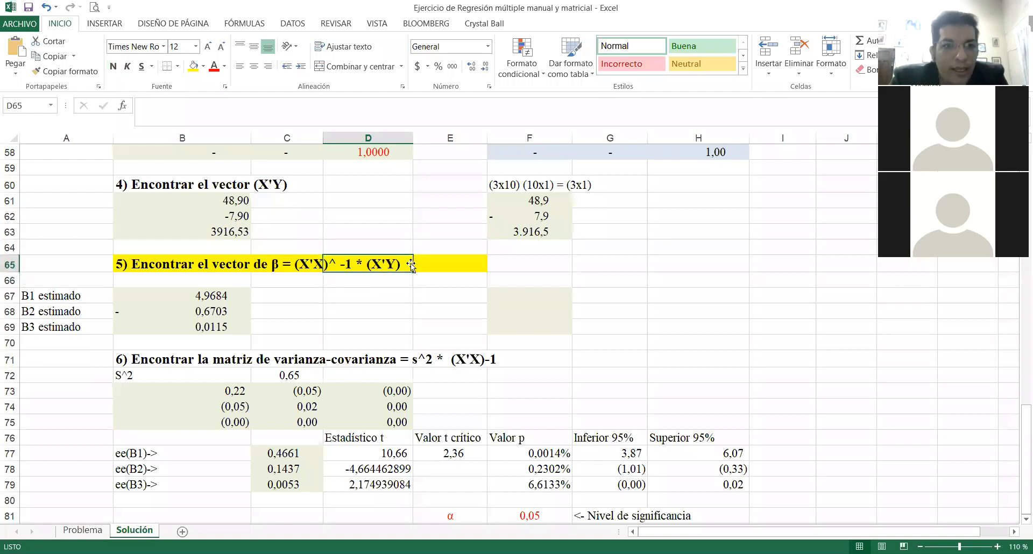
key("Left")
key("Right")
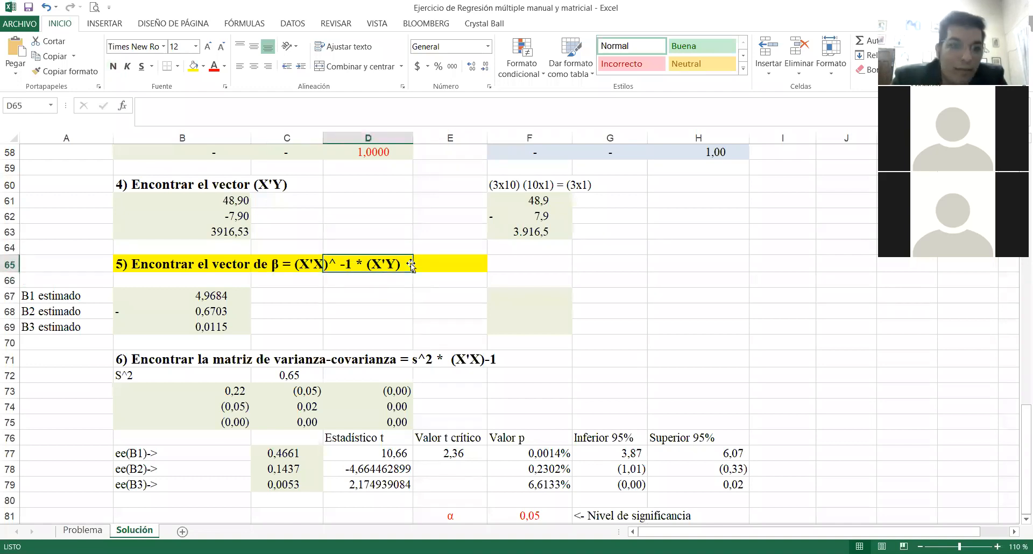
key("Left")
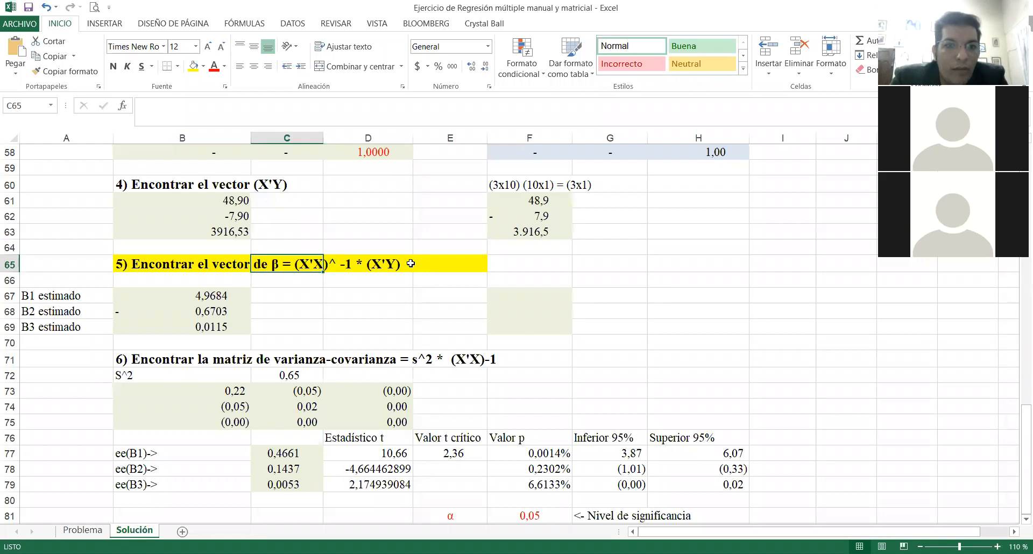
key("Right")
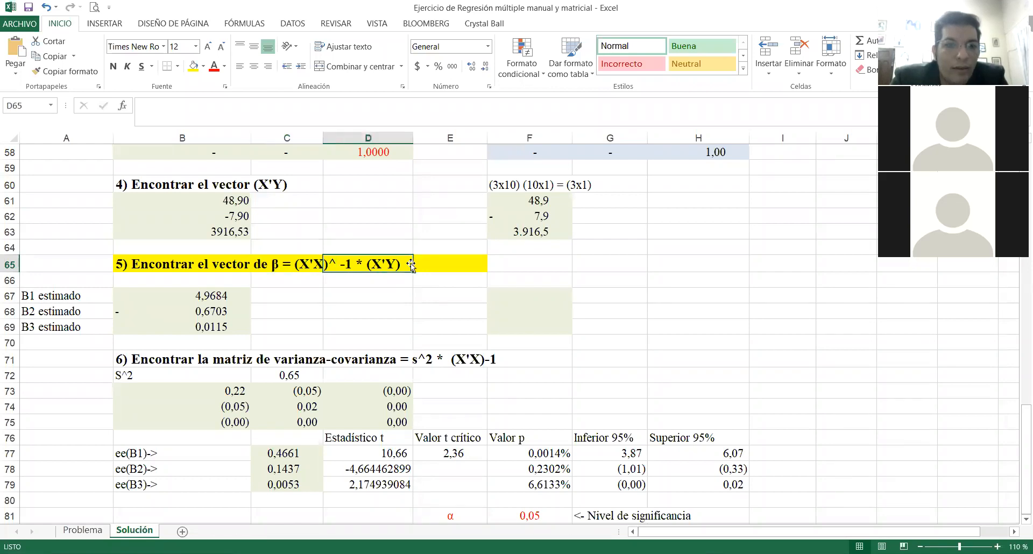
key("Right")
key("Up")
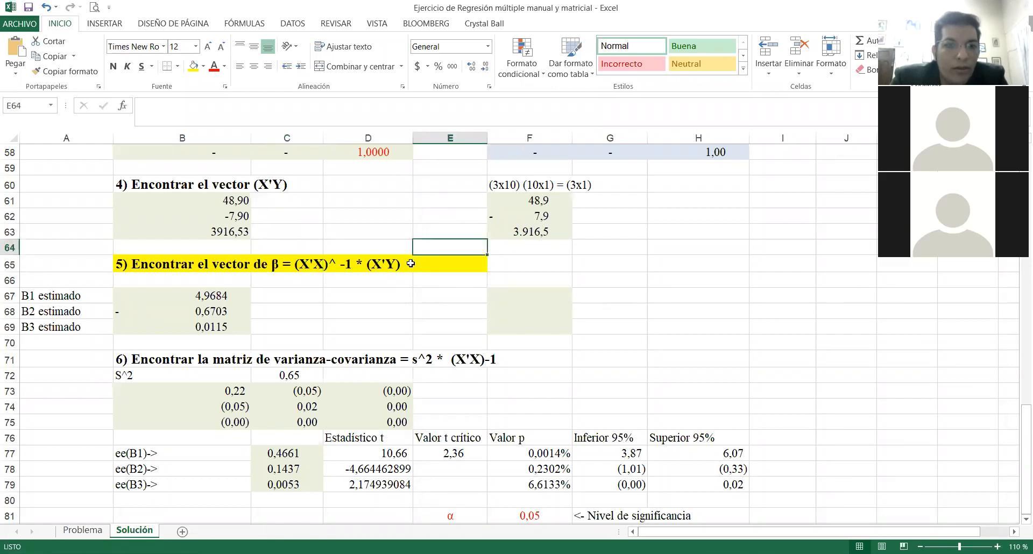
Step: Look over the X'Y vector in section 4 and the identity check in section 3 to review the dimensions of the factors
key("Left")
key("Left")
key("Up")
key("Up")
key("Up")
key("Up")
key("Down")
key("Down")
key("Right")
key("Right")
key("Right")
key("Down")
key("Down")
key("Down")
key("Up")
key("Up")
key("Up")
key("Up")
key("Up")
key("Up")
key("Up")
key("Up")
key("Up")
key("Up")
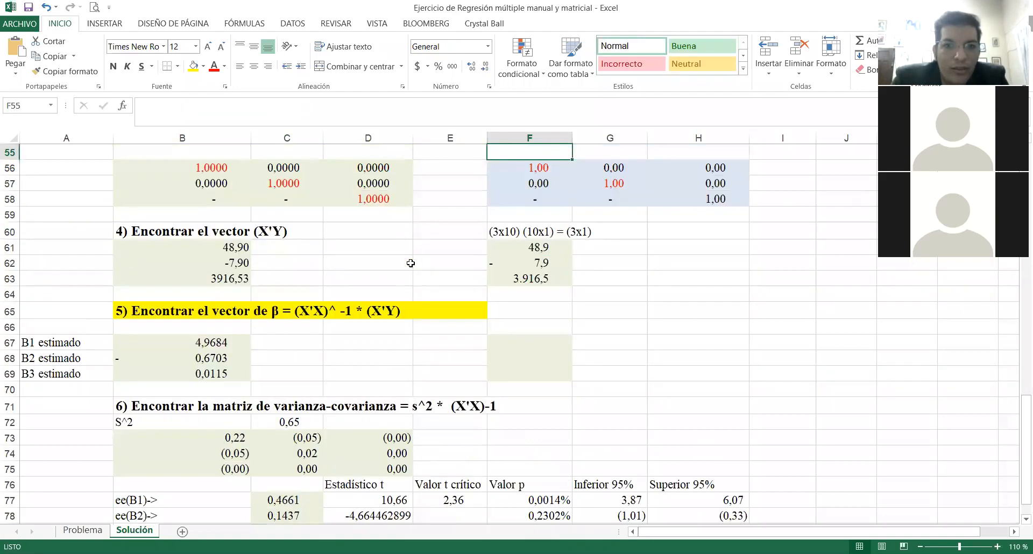
key("Up")
Step: Enter the dimension note "(3x3)x(3x1) = (3x1)" in F65, beside the section 5 heading
key("Down")
key("Down")
key("Down")
key("Down")
key("Down")
key("Down")
key("Down")
key("Down")
key("Down")
key("Down")
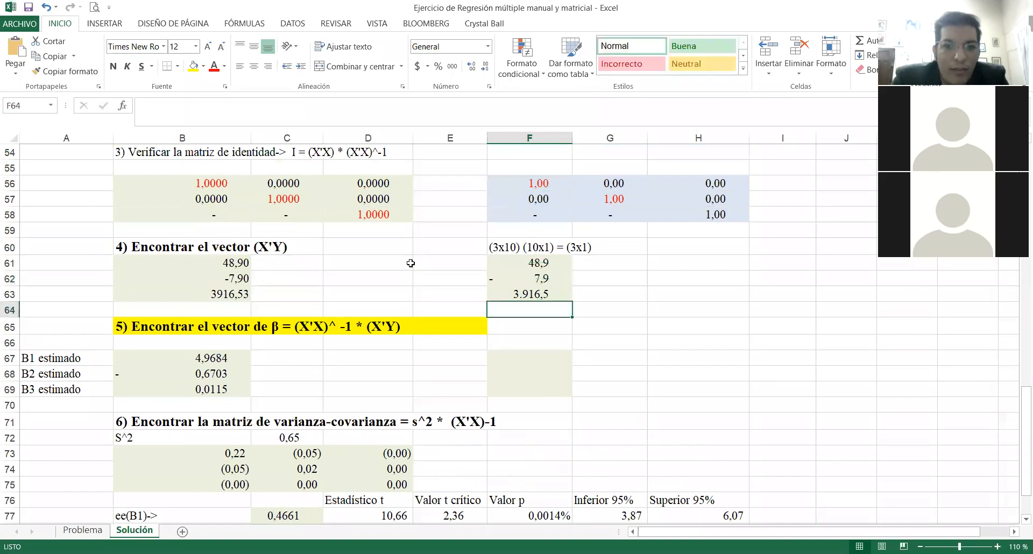
key("Down")
type("(3x3)")
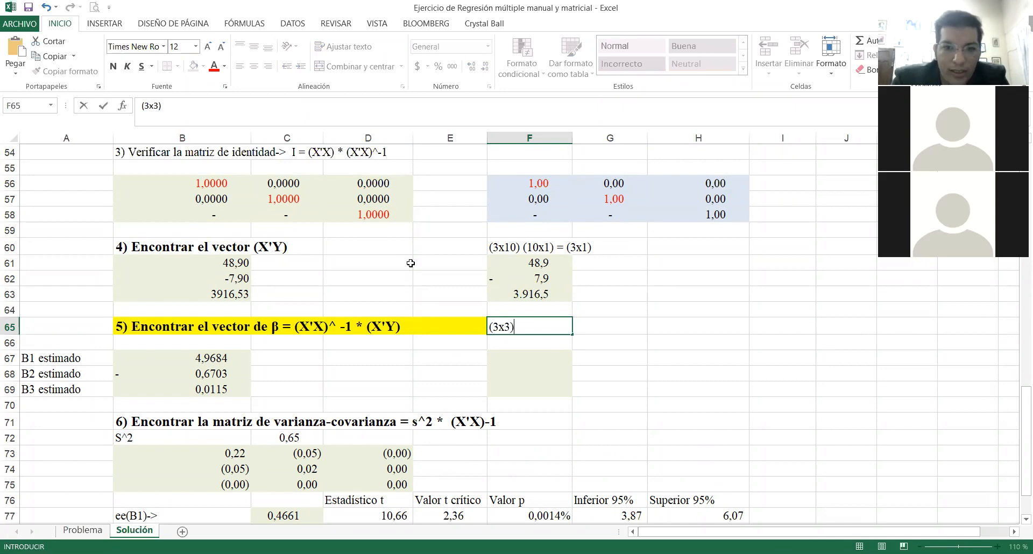
type("/")
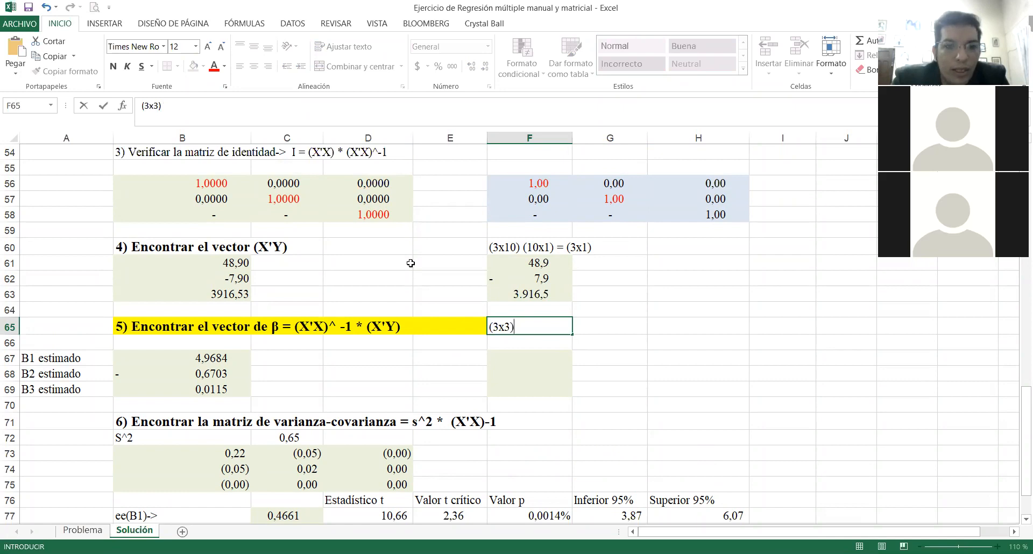
type("x(")
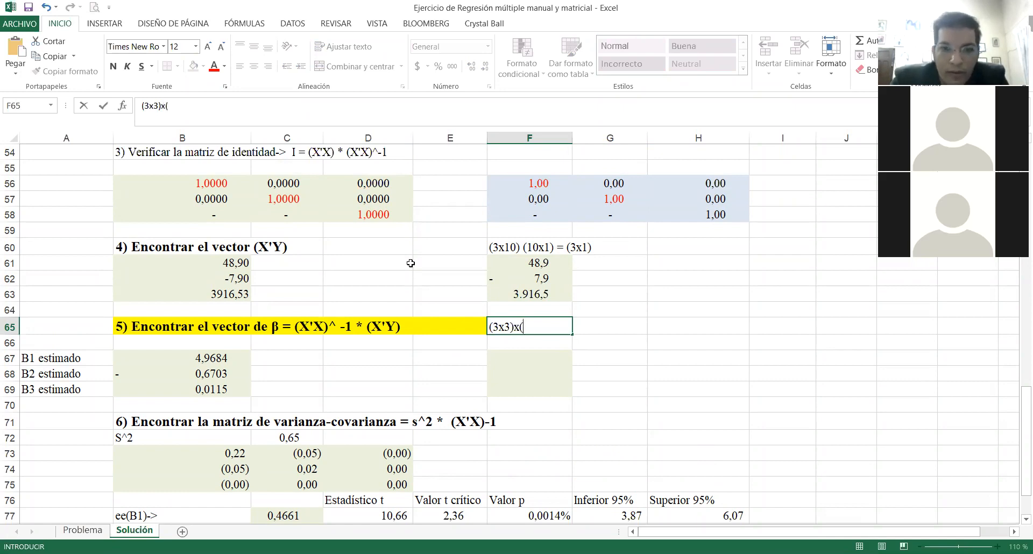
type("3x1")
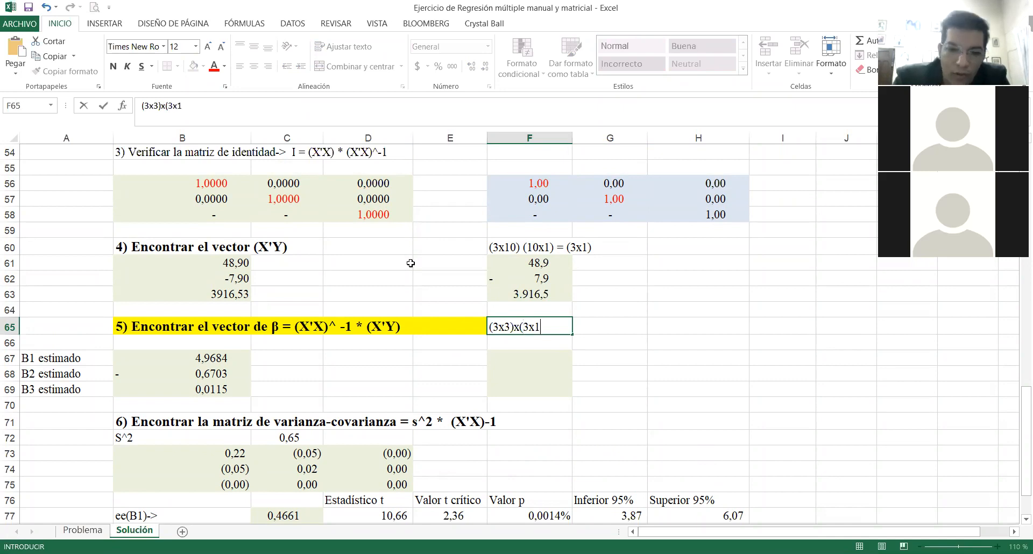
type(") = (")
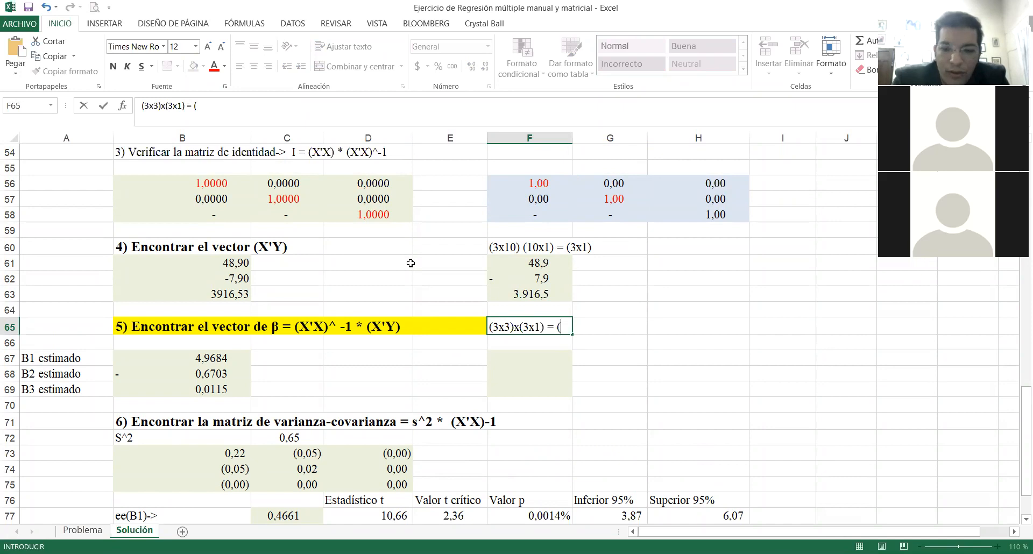
type("3")
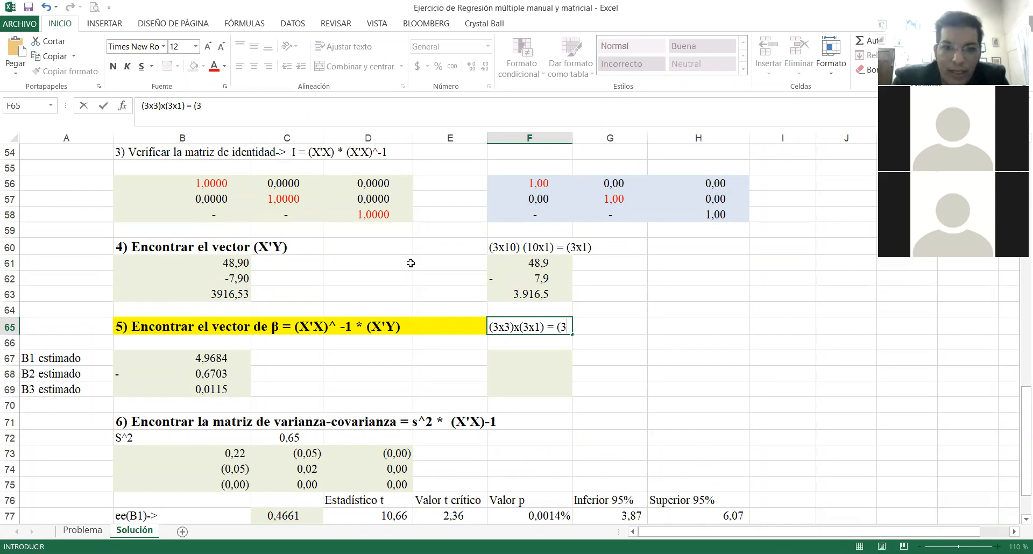
type("x1)")
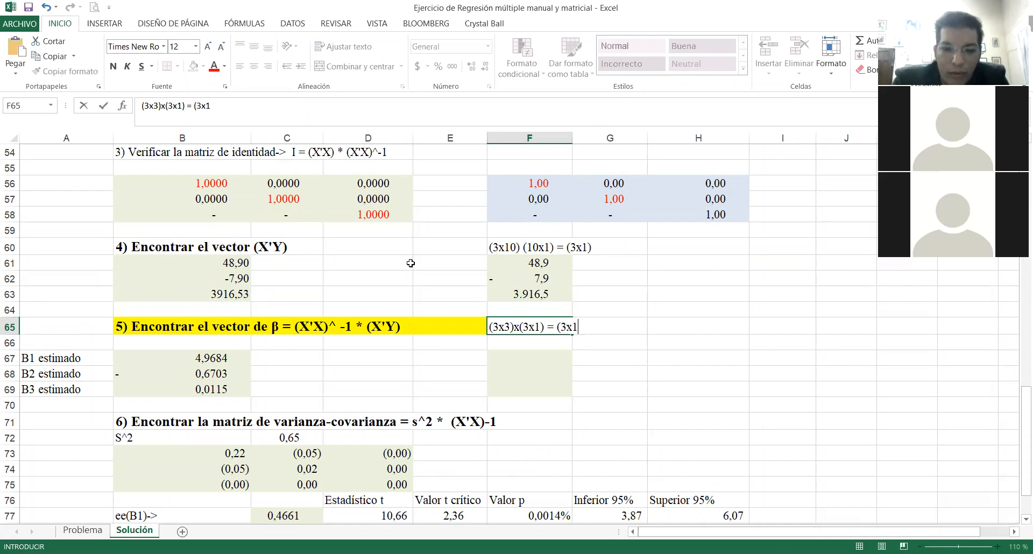
key("Return")
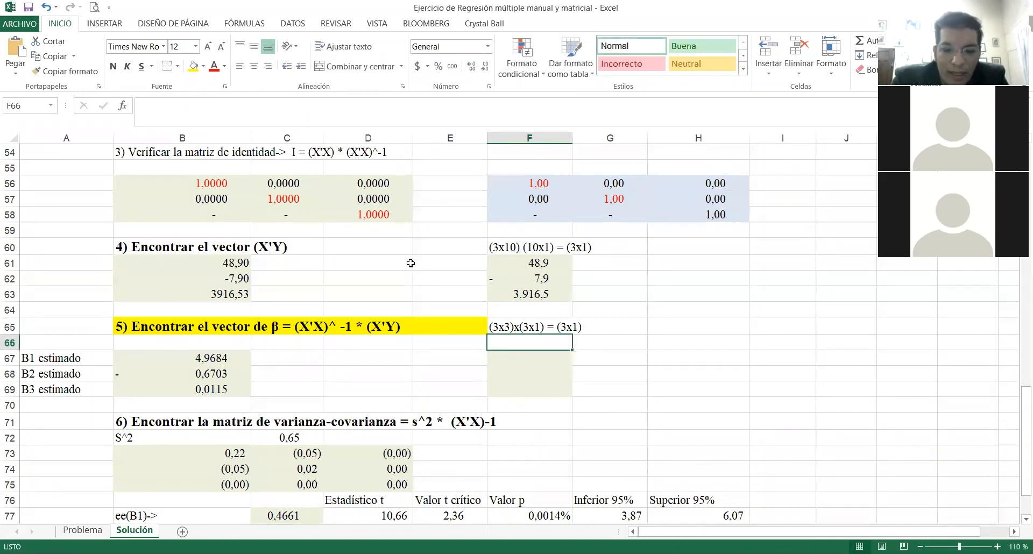
Step: Review the β vector formula in the section 5 heading across B65:D65 against its dimension note
key("Down")
key("Up")
key("Up")
key("Left")
key("Left")
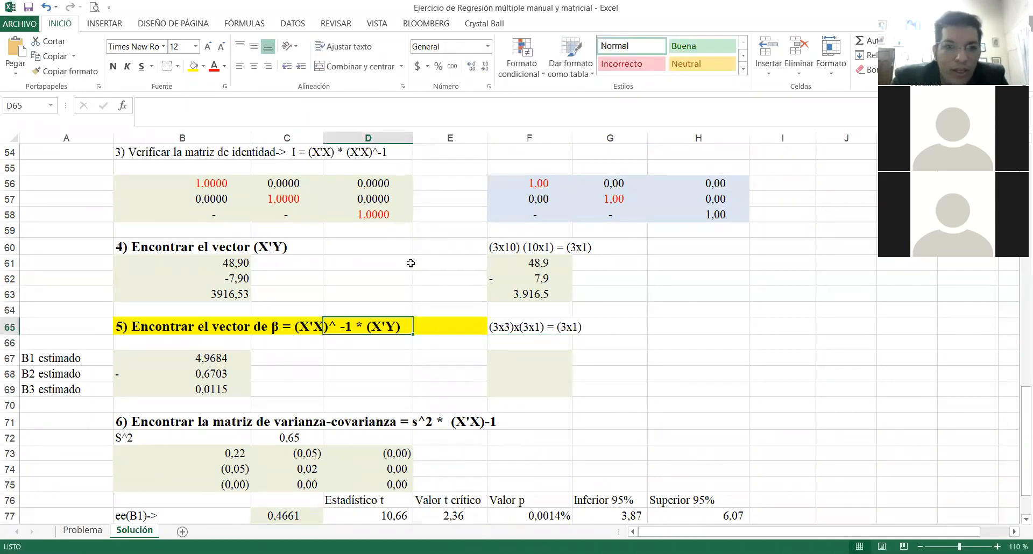
key("Left")
key("Left")
key("shift+Right")
key("shift+Right")
key("shift+Right")
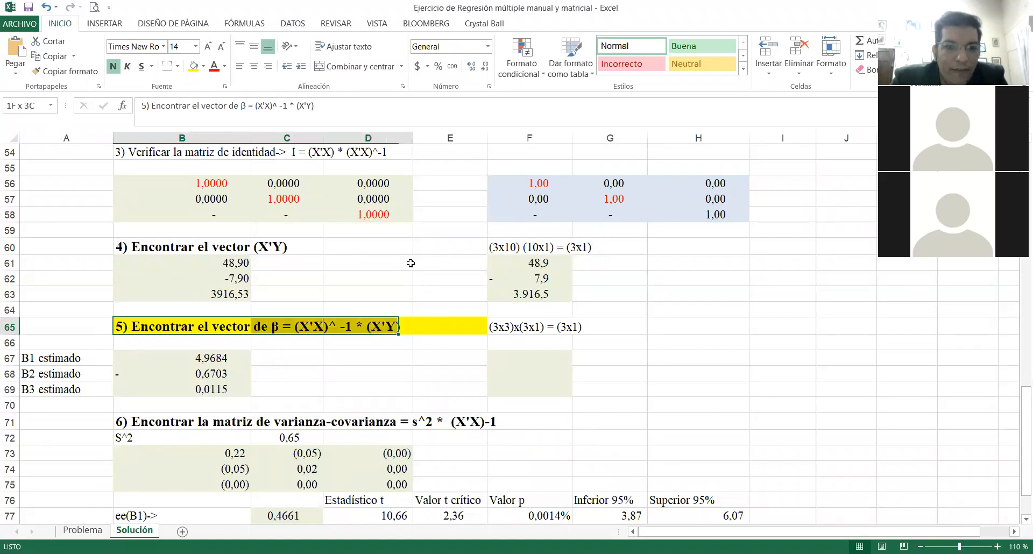
key("shift+Left")
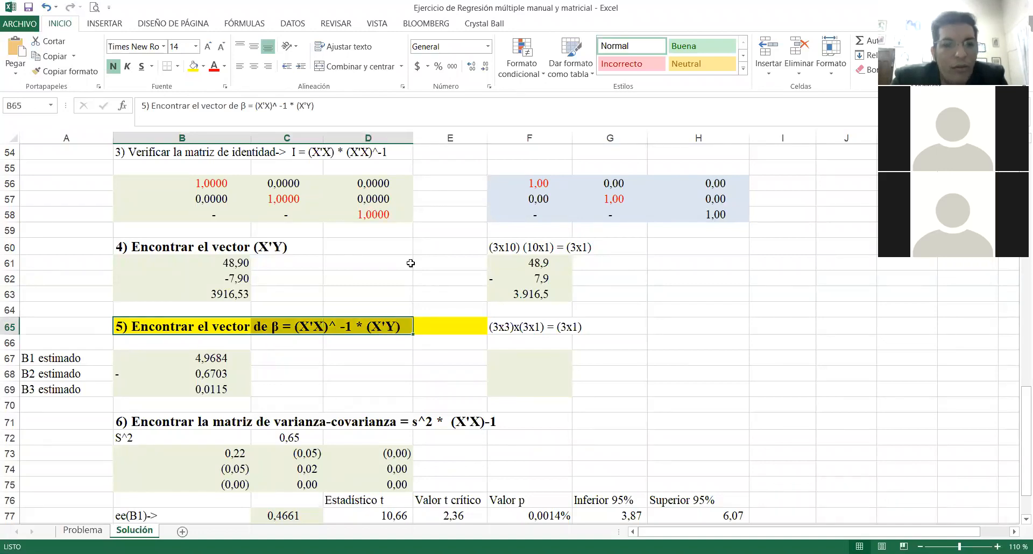
key("Right")
key("Right")
key("Right")
key("Right")
key("Right")
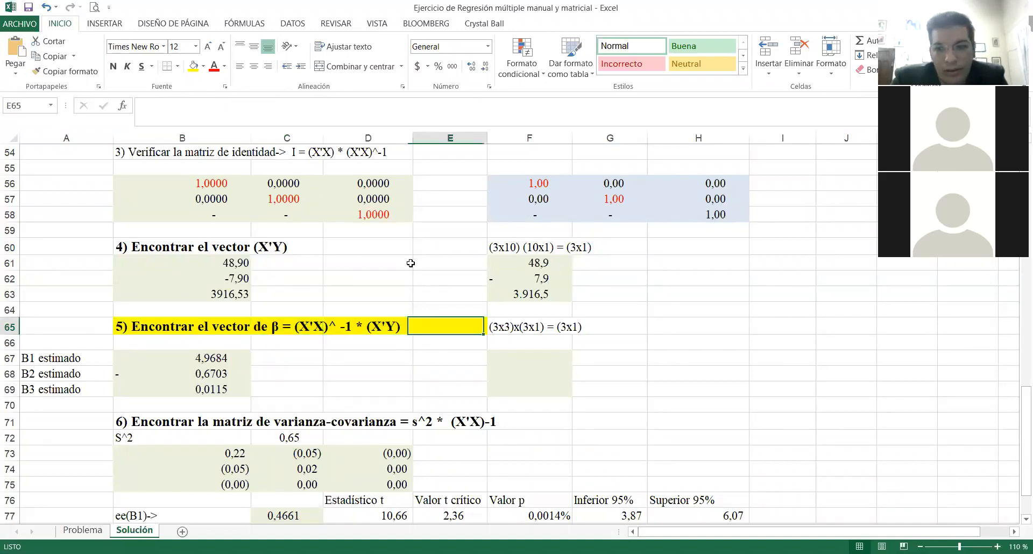
Step: Begin an MMULT formula over the range F67:F69, in the row block of the estimated B1, B2 and B3
key("Down")
key("Left")
key("Down")
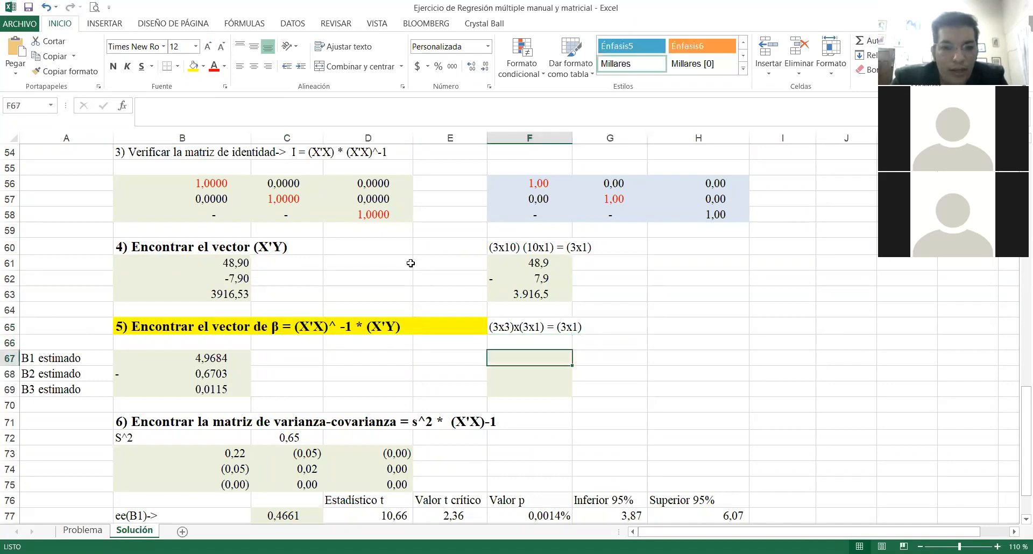
key("shift+Down")
key("shift+Down")
type("=")
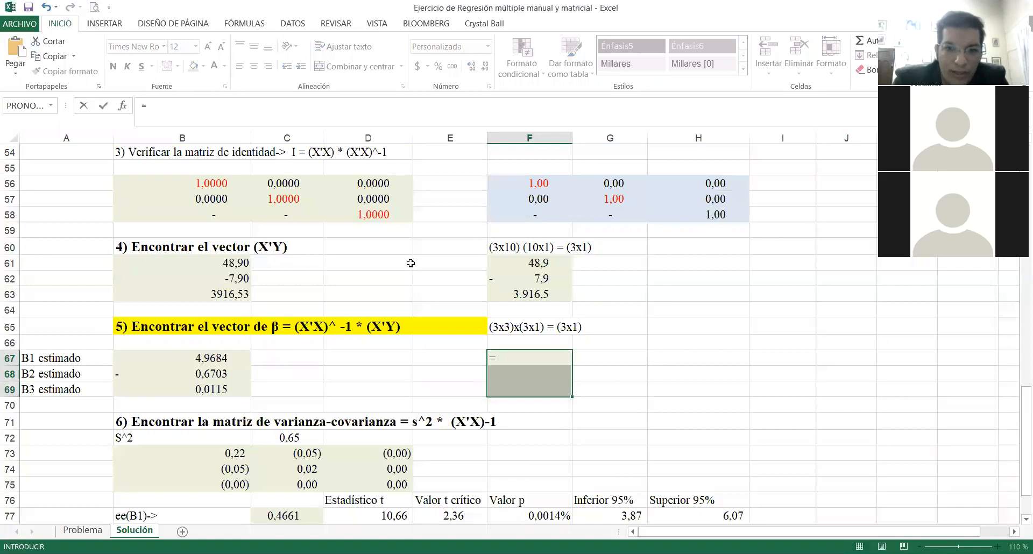
type("mmult(")
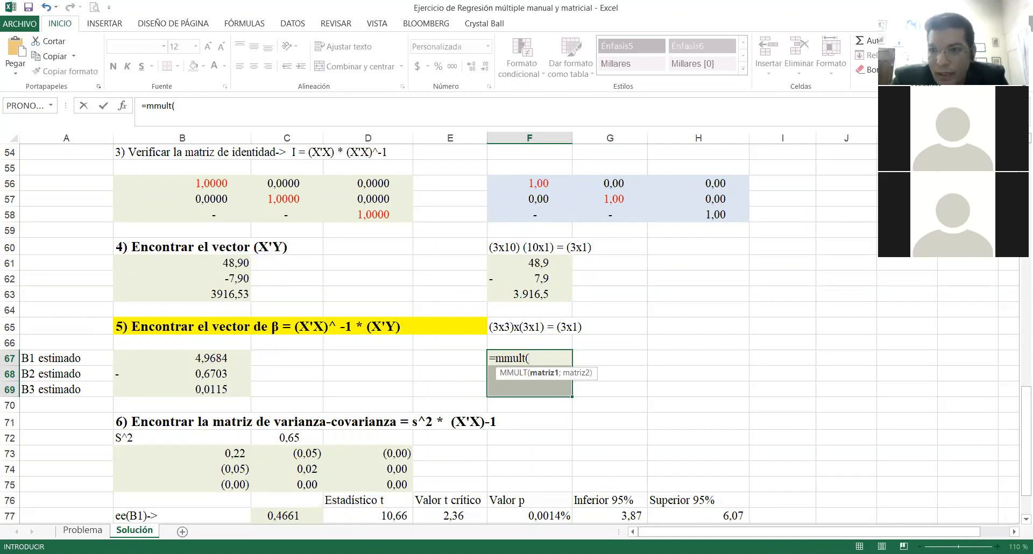
scroll(511, 334, "up", 3)
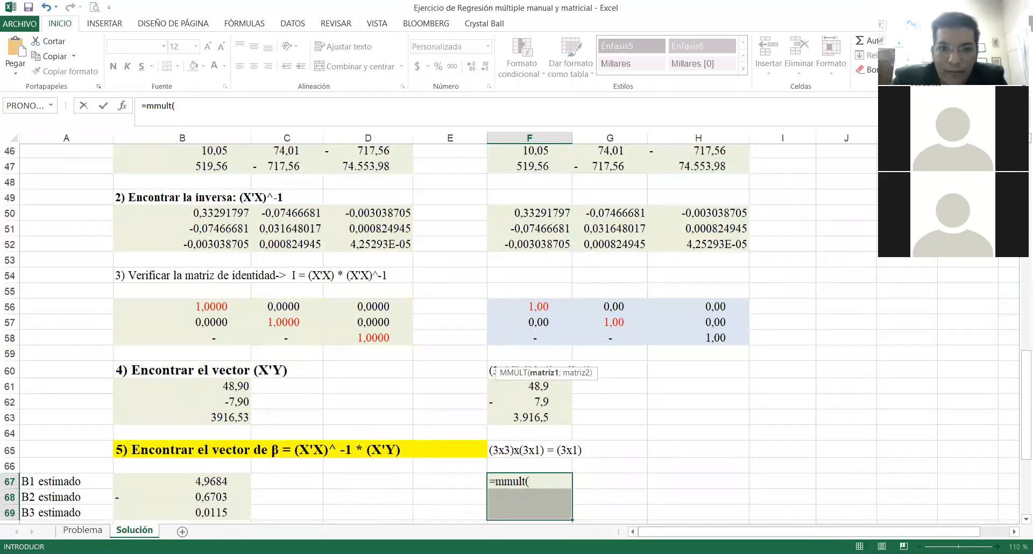
left_click(550, 213)
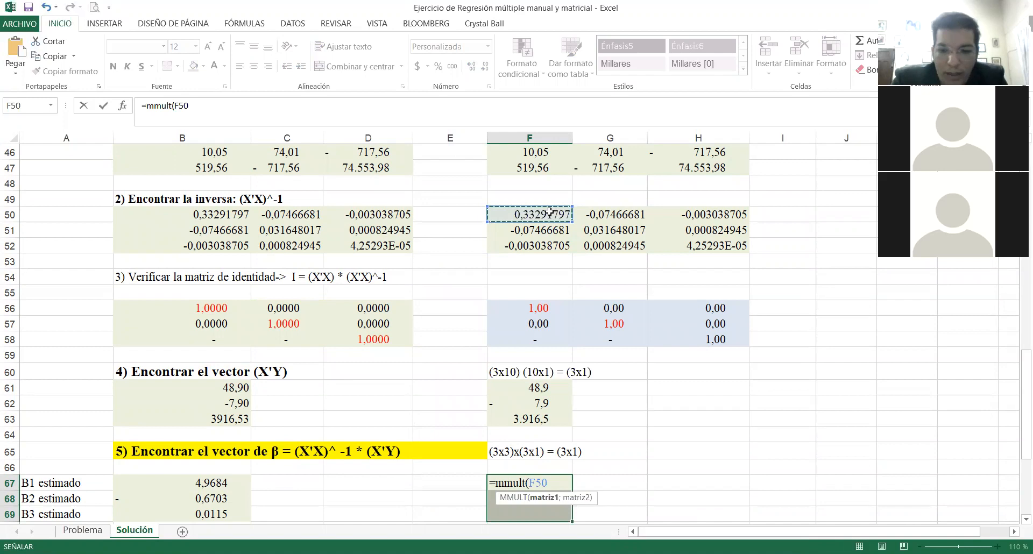
key("ctrl+shift+Right")
key("ctrl+shift+Down")
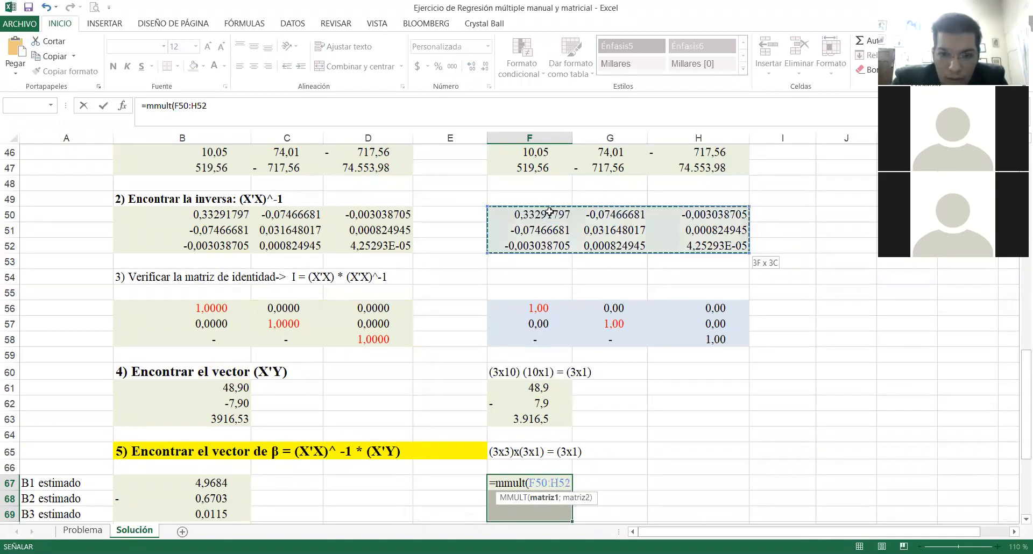
type("M")
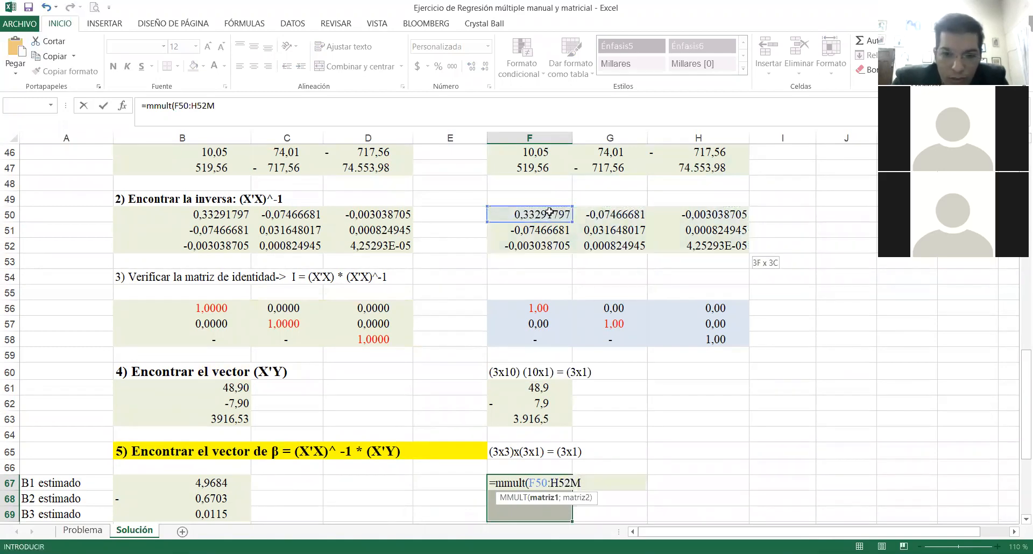
key("BackSpace")
key("BackSpace")
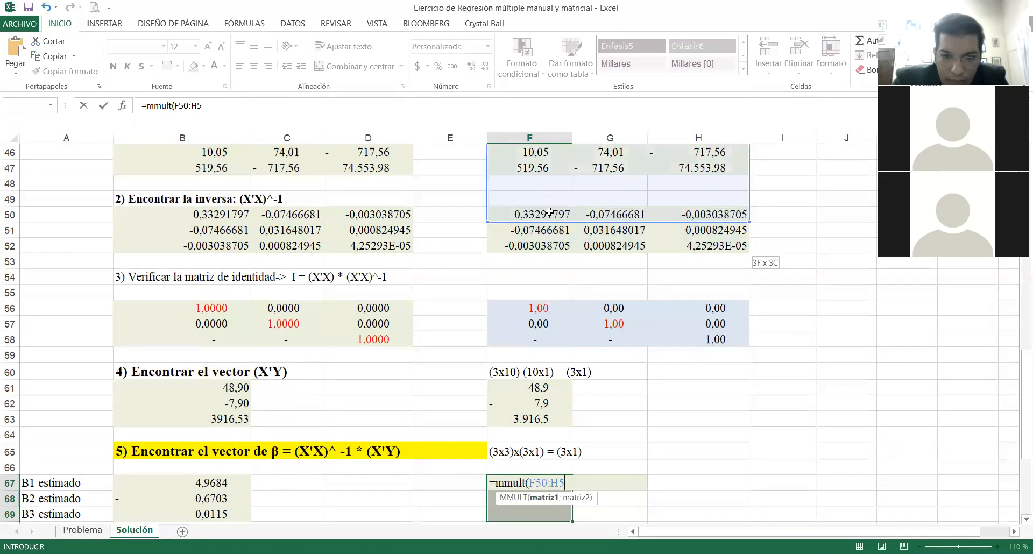
key("BackSpace")
key("BackSpace")
key("BackSpace")
key("BackSpace")
key("BackSpace")
key("BackSpace")
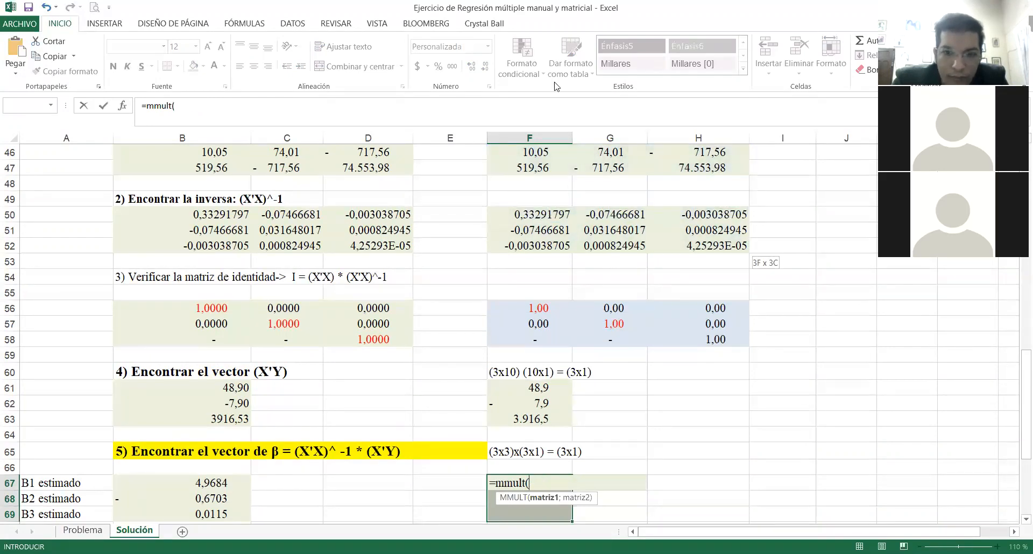
Step: Complete the formula as =MMULT(F50:H52;F61:F63), multiplying the inverse by the X'Y vector, and enter it as an array in F67:F69
left_click(547, 214)
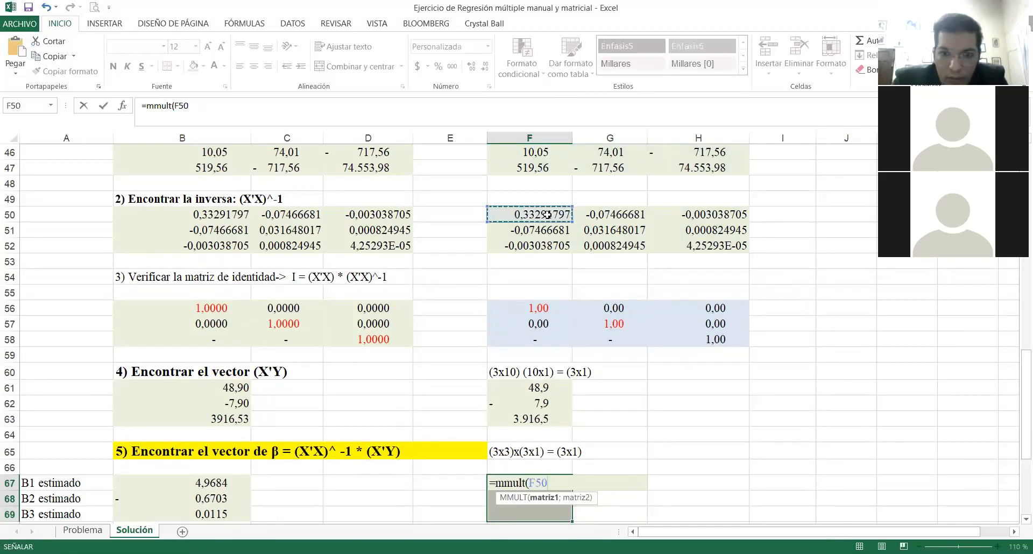
key("ctrl+shift+Right")
key("ctrl+shift+Down")
type(";")
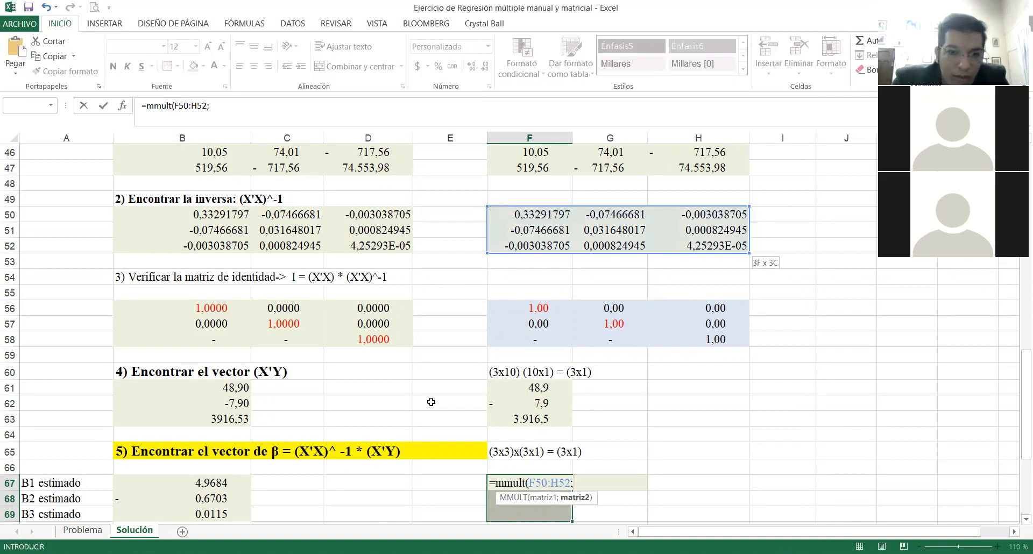
left_click(547, 388)
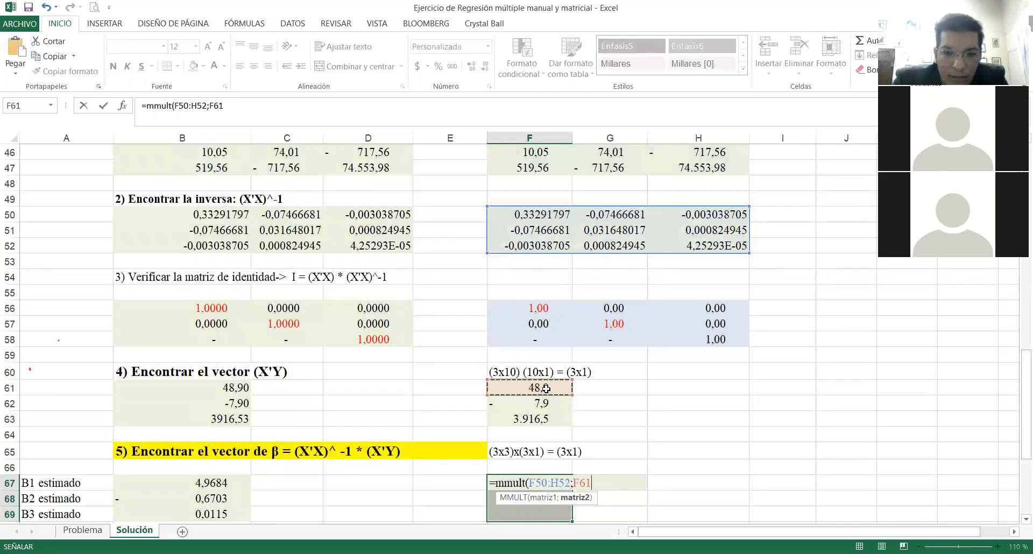
key("shift+Down")
key("shift+Down")
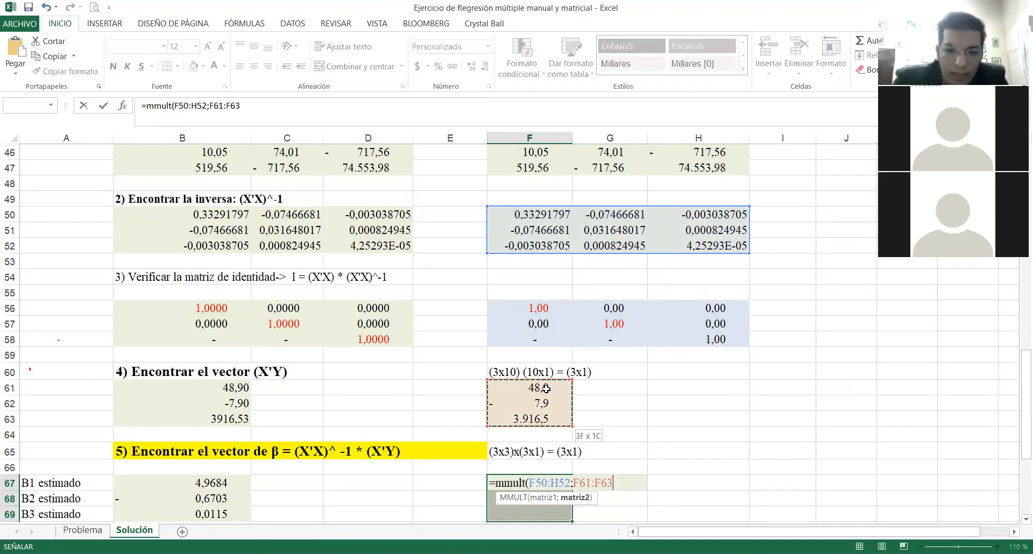
type(")")
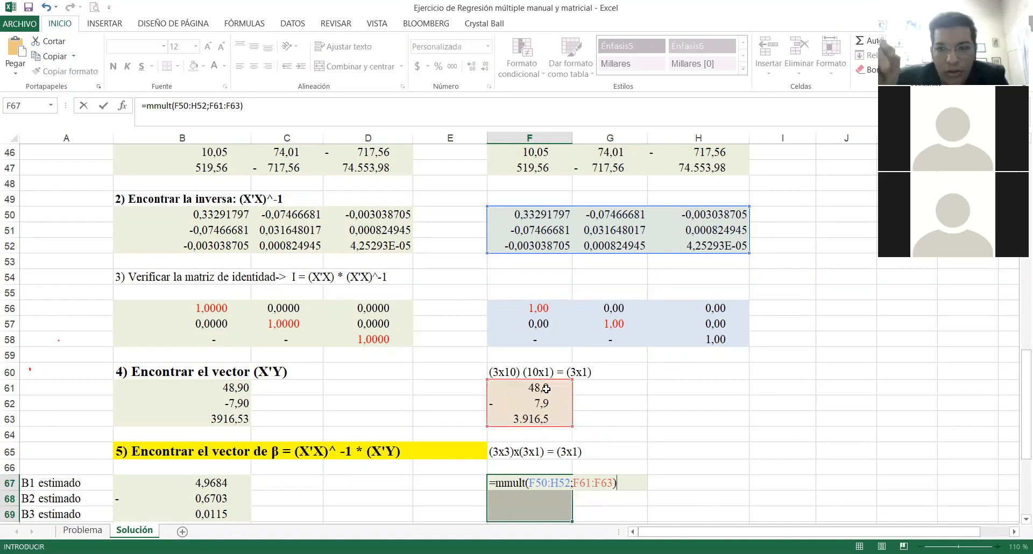
key("ctrl+shift+Return")
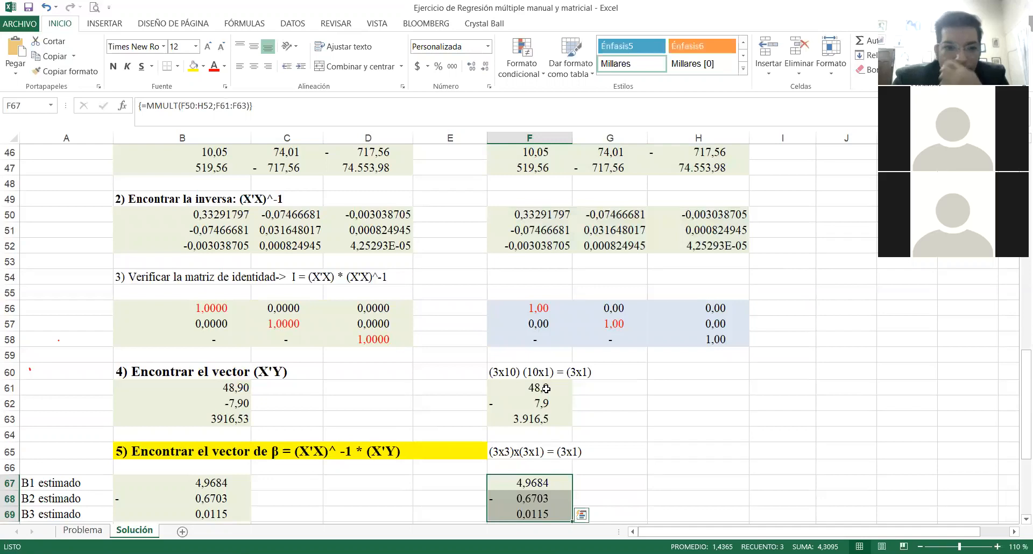
Step: Review each computed coefficient in F67:F69 against its label, B1, B2 and B3 estimado, in column A
scroll(546, 388, "down", 1)
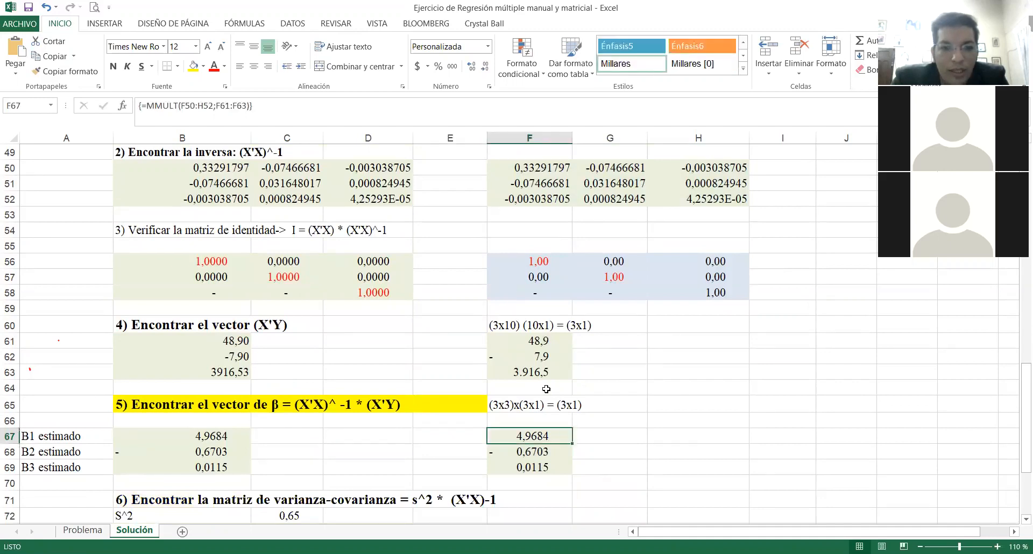
key("Left")
key("Left")
key("Left")
key("Left")
key("Left")
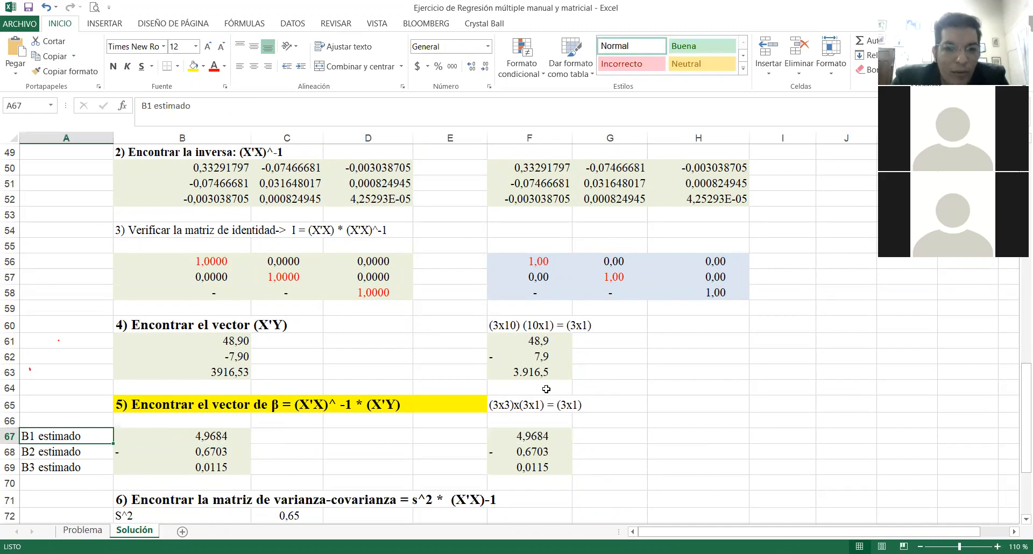
key("Right")
key("Right")
key("Right")
key("Right")
key("Right")
key("Down")
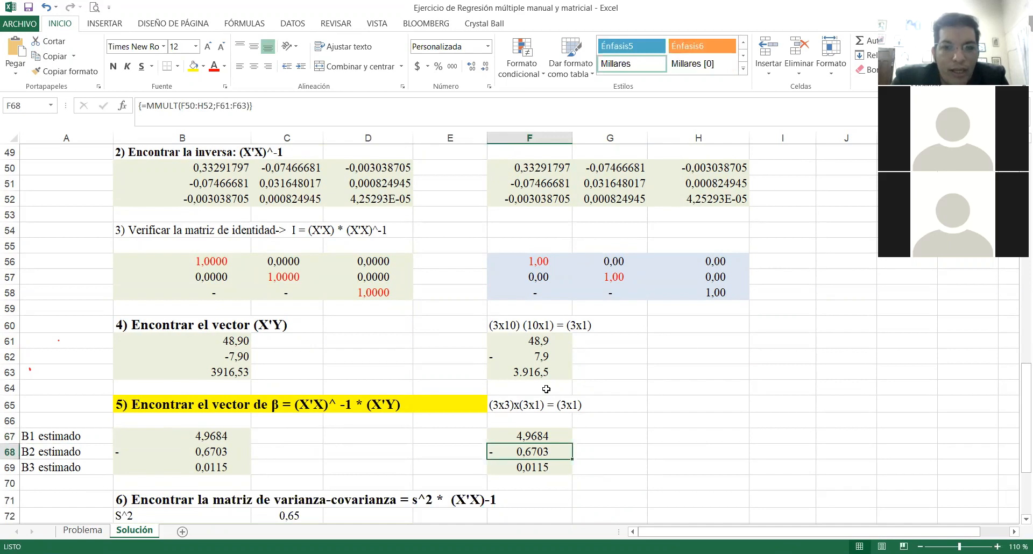
key("Left")
key("Left")
key("Left")
key("Left")
key("Left")
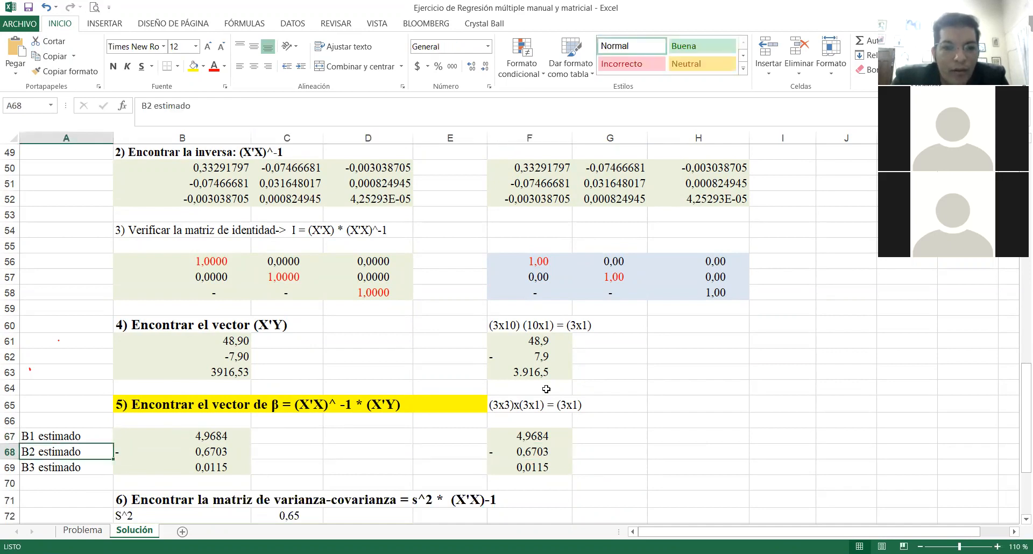
key("Right")
key("Right")
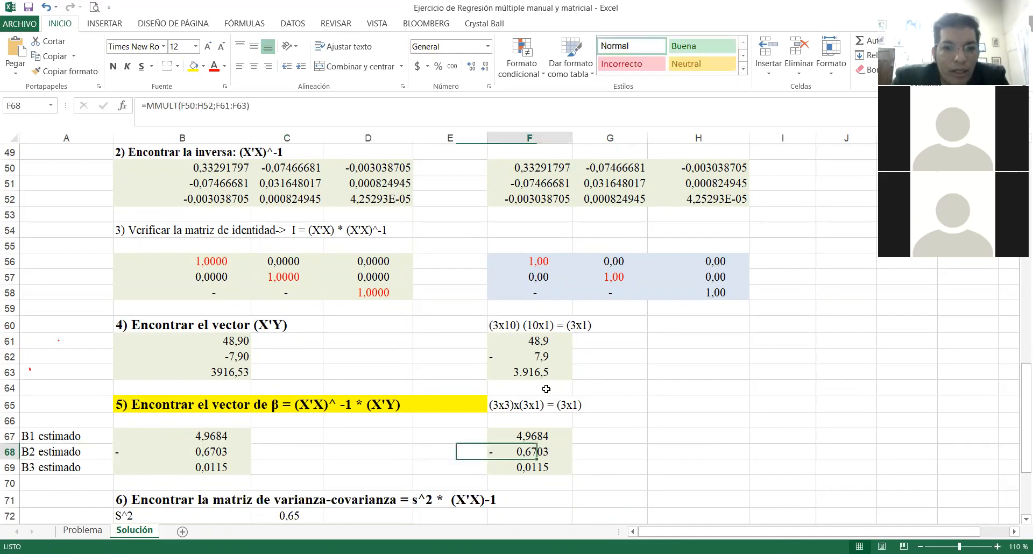
key("Down")
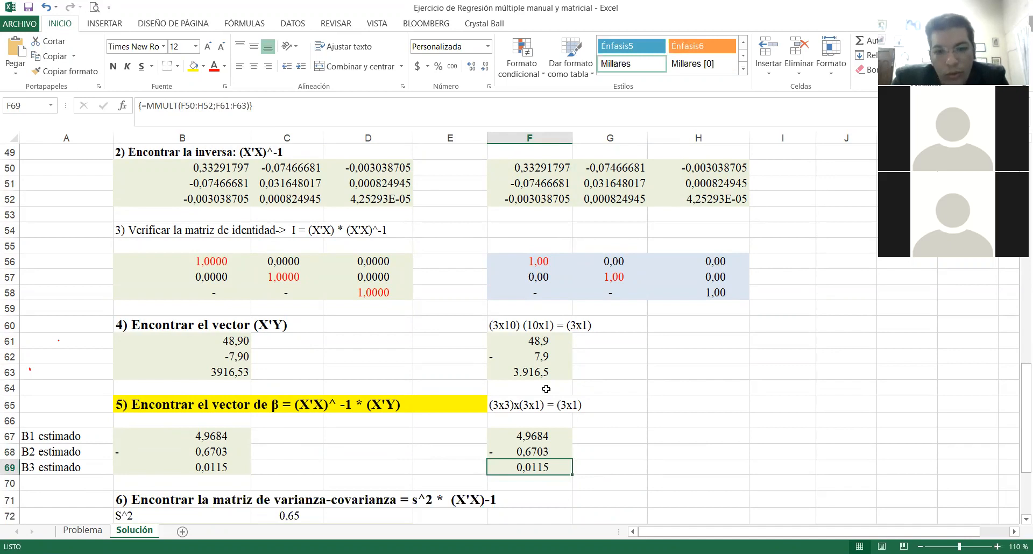
key("Left")
key("Left")
key("Left")
key("Left")
key("Left")
Step: Look over section 6 with the variance-covariance matrix, standard errors, t statistics, p values and confidence limits
key("Down")
key("Down")
key("Down")
key("Down")
key("Down")
key("Down")
key("Down")
key("Down")
key("Down")
key("Down")
key("Down")
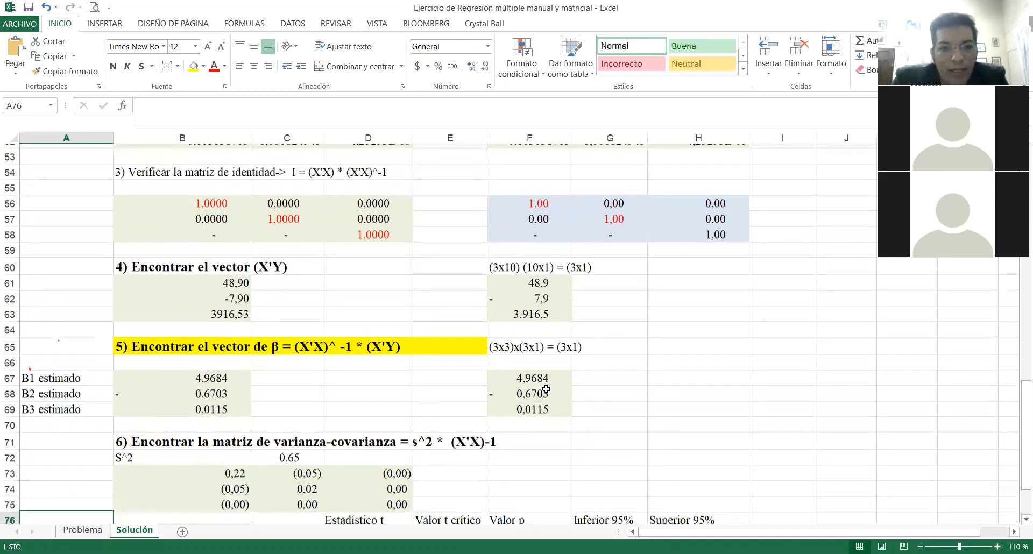
key("Down")
key("Down")
key("Down")
key("Up")
key("Up")
key("Up")
key("Up")
key("Up")
key("Up")
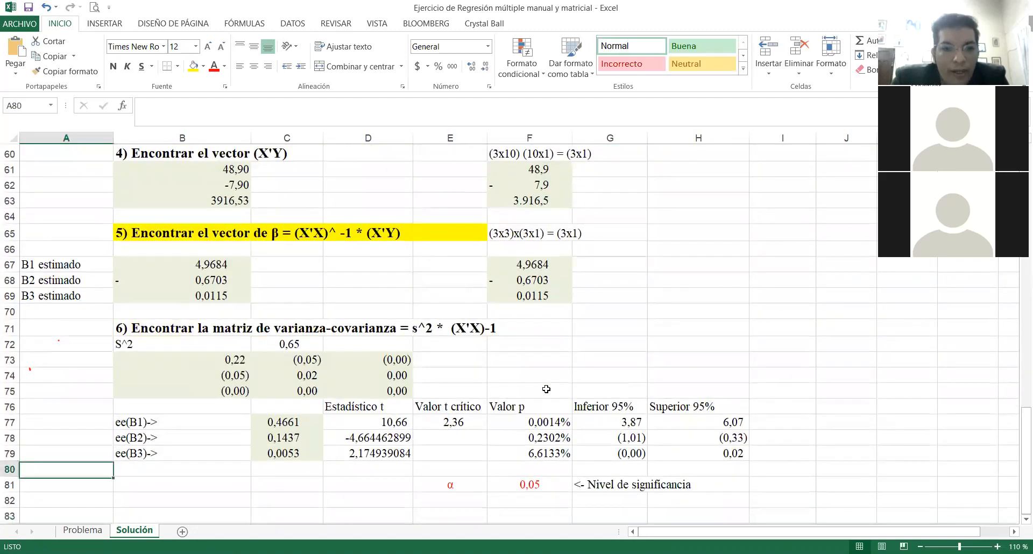
key("Up")
key("Up")
key("Up")
key("Up")
key("Up")
key("Up")
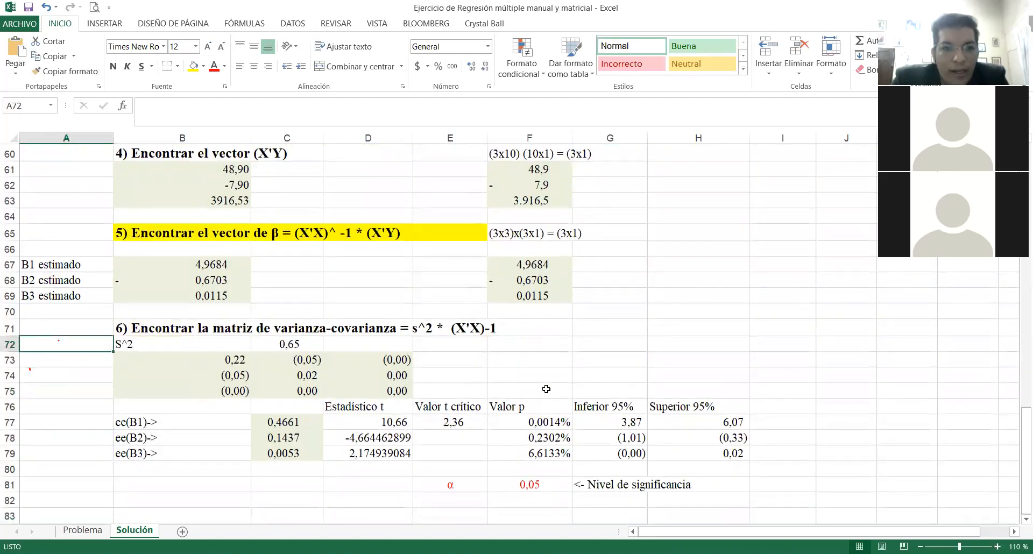
Step: Examine the variance-covariance formula in the section 6 heading and the S^2 value's source in C72
key("Right")
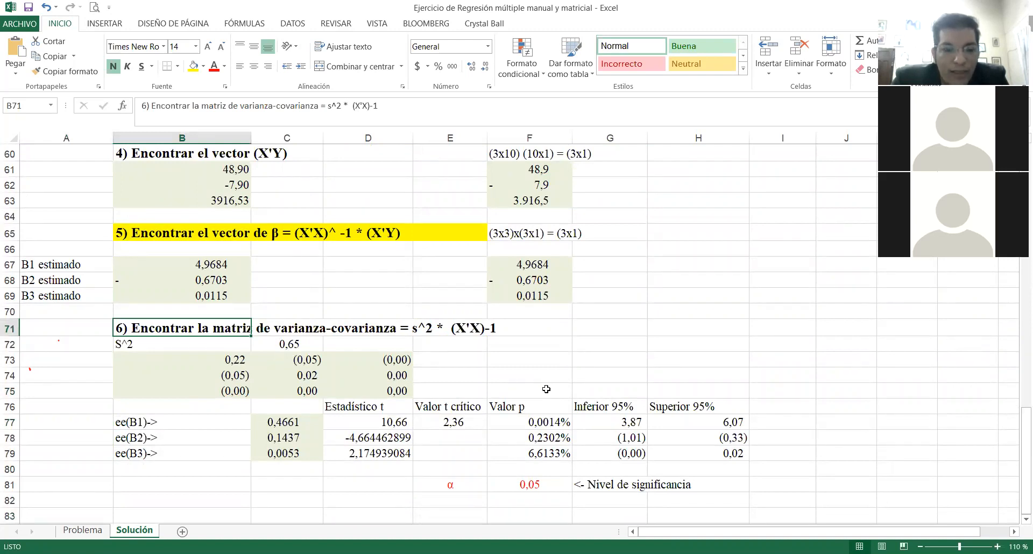
key("Right")
key("Right")
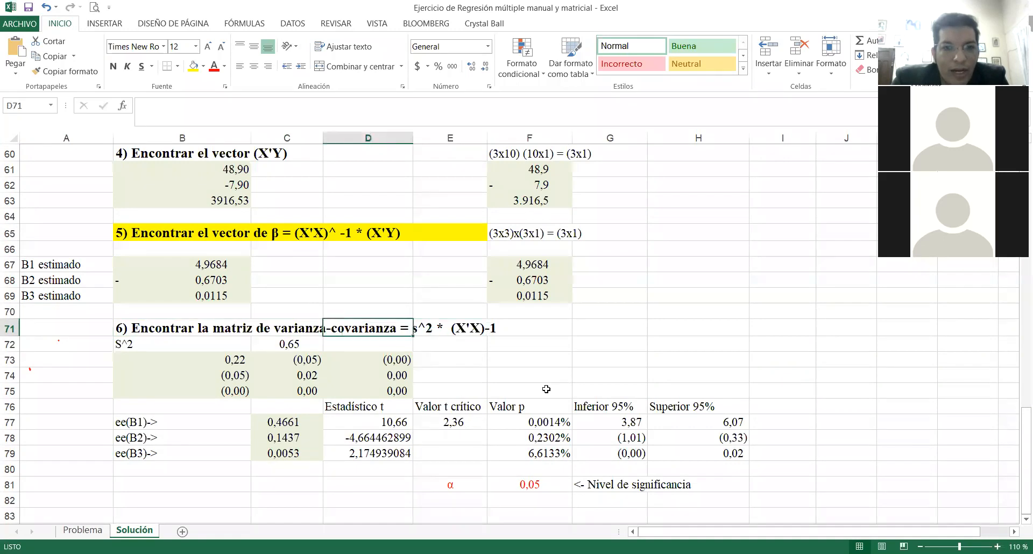
key("Right")
key("Right")
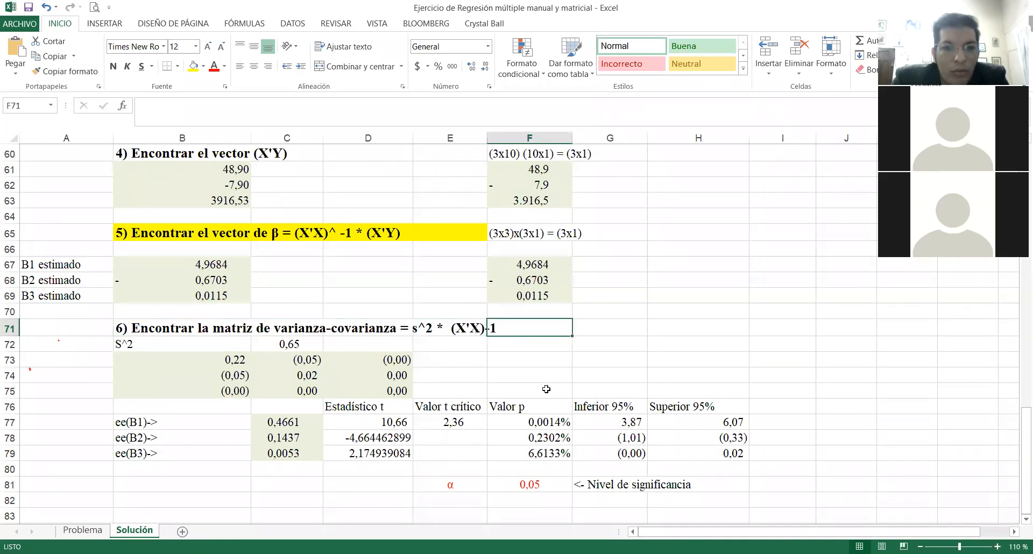
key("Left")
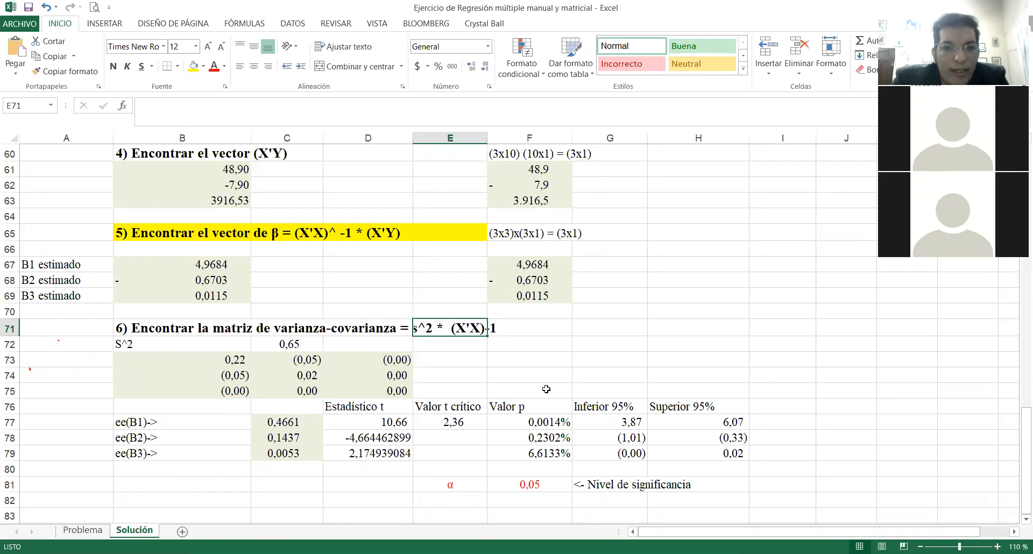
key("Down")
key("Left")
key("Left")
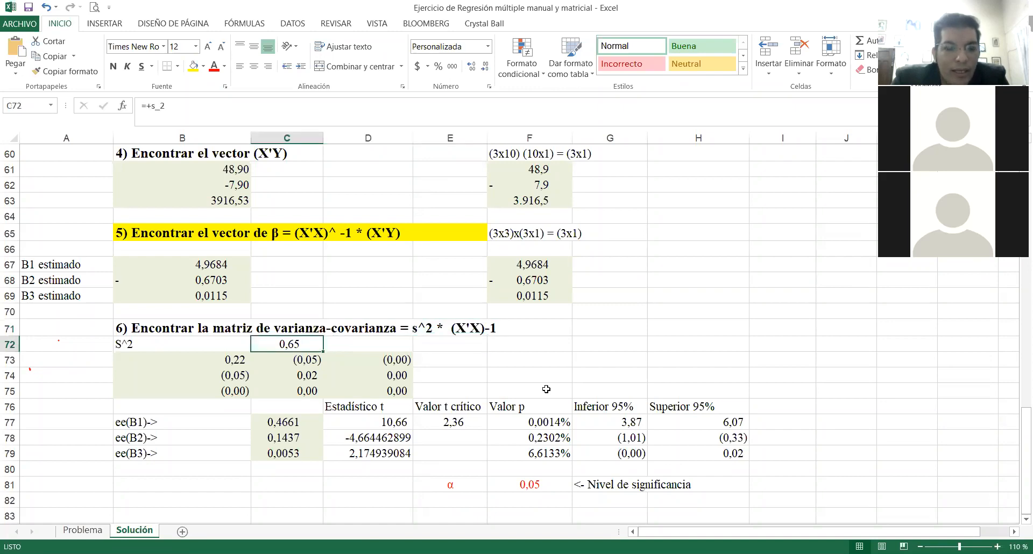
Step: Return to the data table at the start of the sheet and examine the Y estimada formula in F3 against the X vectors
key("Up")
key("Up")
key("Up")
key("Up")
key("Up")
key("Up")
key("Up")
key("Up")
key("Up")
key("Up")
key("Up")
key("Up")
key("Up")
key("Up")
key("Up")
key("Up")
key("Up")
key("Up")
key("Up")
key("Up")
key("Up")
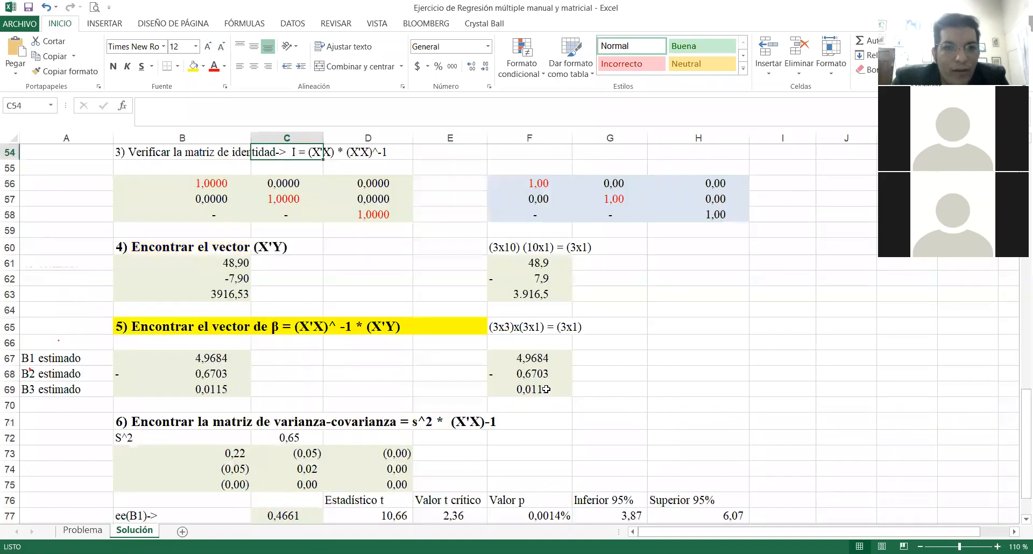
key("Up")
key("Up")
key("Up")
key("Up")
key("Up")
key("Up")
key("Up")
key("Up")
key("Up")
key("Up")
key("Up")
key("Up")
key("Up")
key("Up")
key("Up")
key("Up")
key("Up")
key("Up")
key("Up")
key("Up")
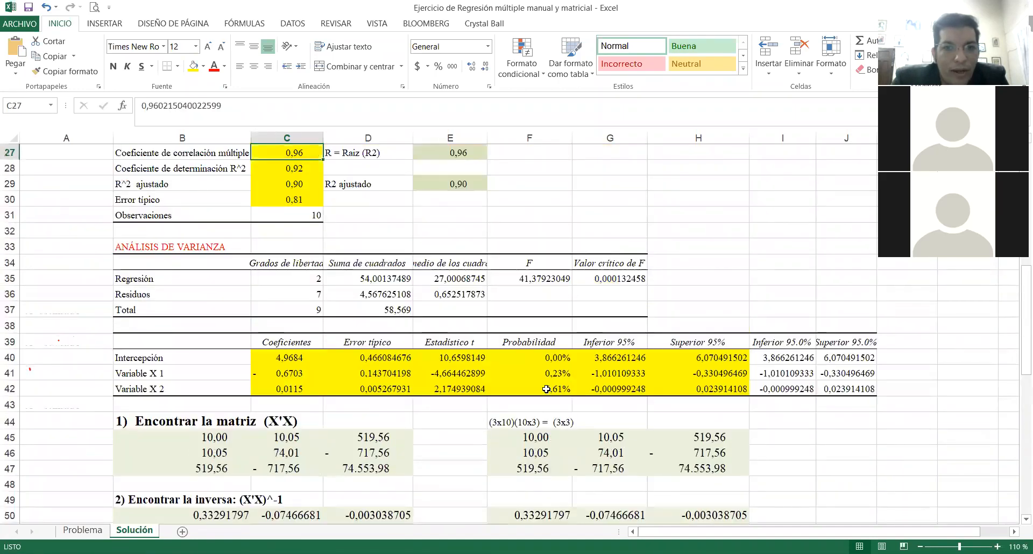
key("Up")
key("Up")
key("Up")
key("Up")
key("Up")
key("Up")
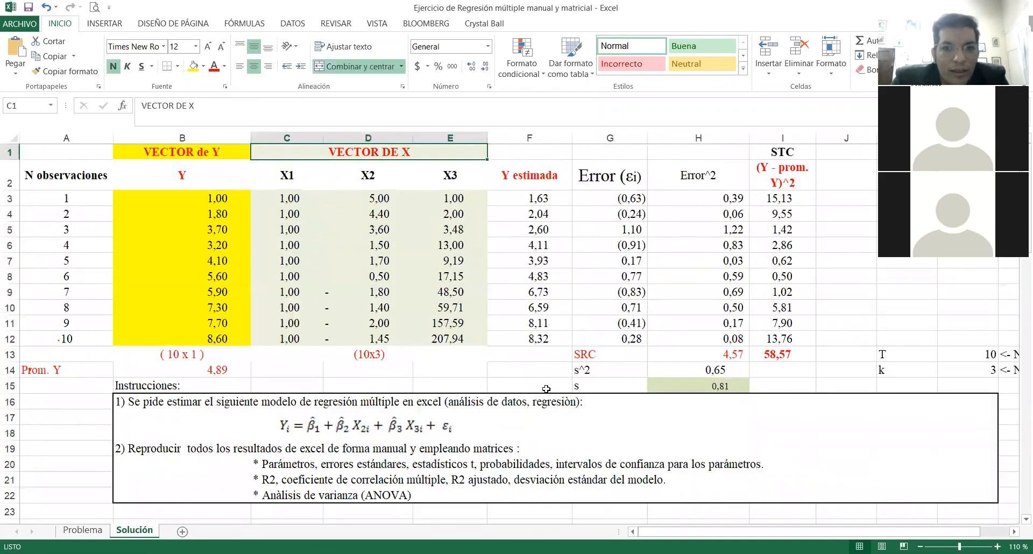
key("Right")
key("Right")
key("Right")
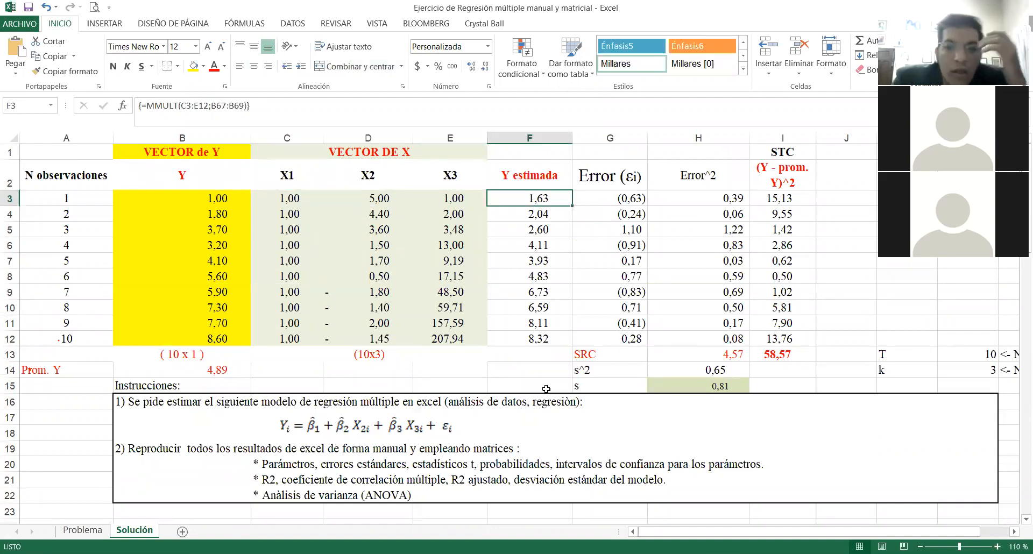
key("Left")
key("Left")
key("Left")
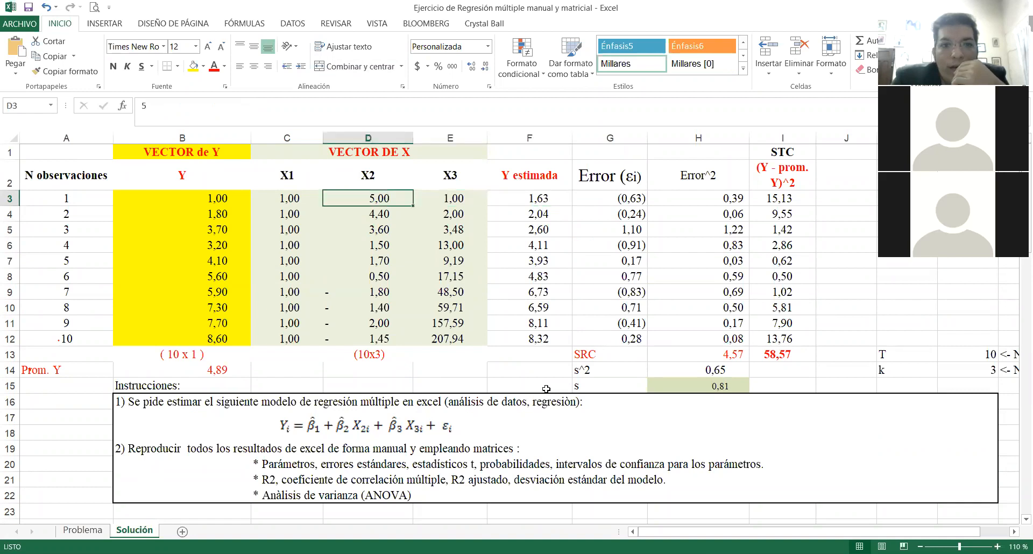
key("Right")
key("Right")
key("Right")
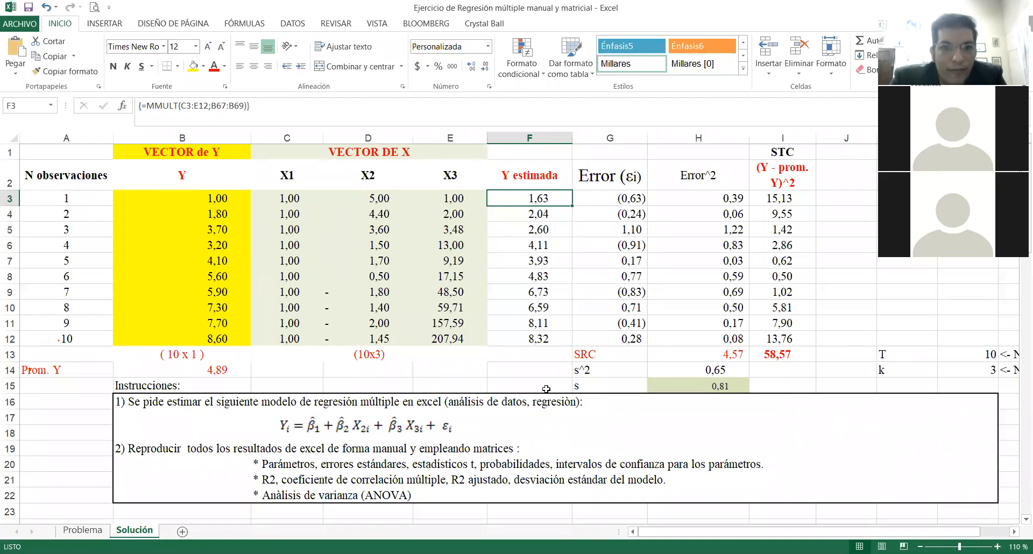
Step: Select the Y estimada range F3:F12 to examine the extent of its matrix product
key("shift+Down")
key("shift+Down")
key("shift+Down")
key("shift+Down")
key("shift+Down")
key("shift+Down")
key("shift+Down")
key("shift+Down")
key("shift+Down")
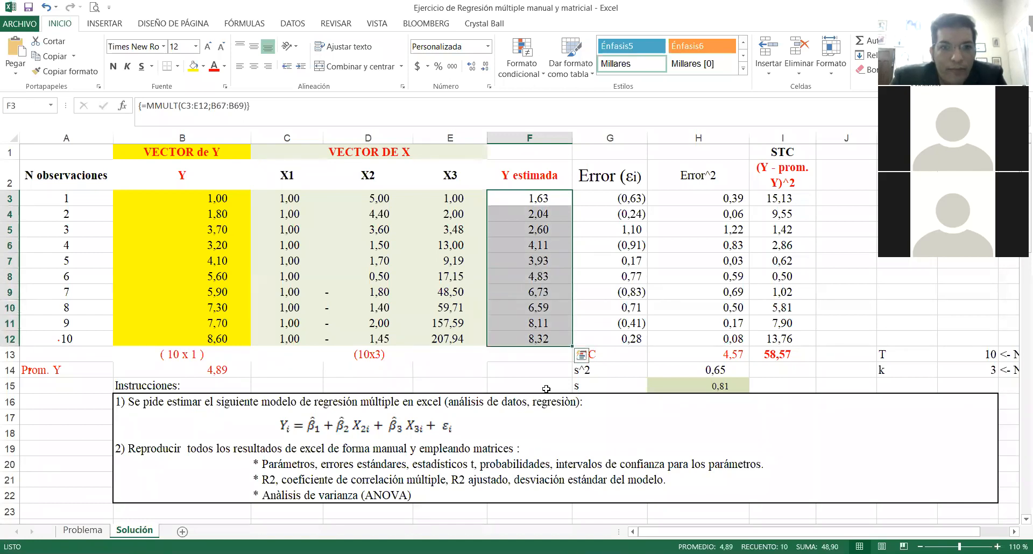
key("Up")
key("Up")
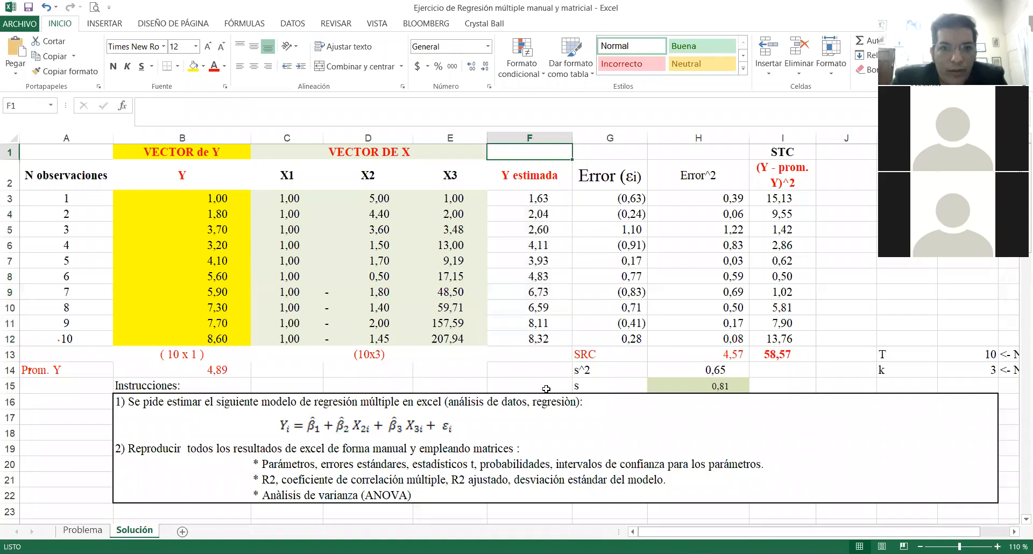
type("(1")
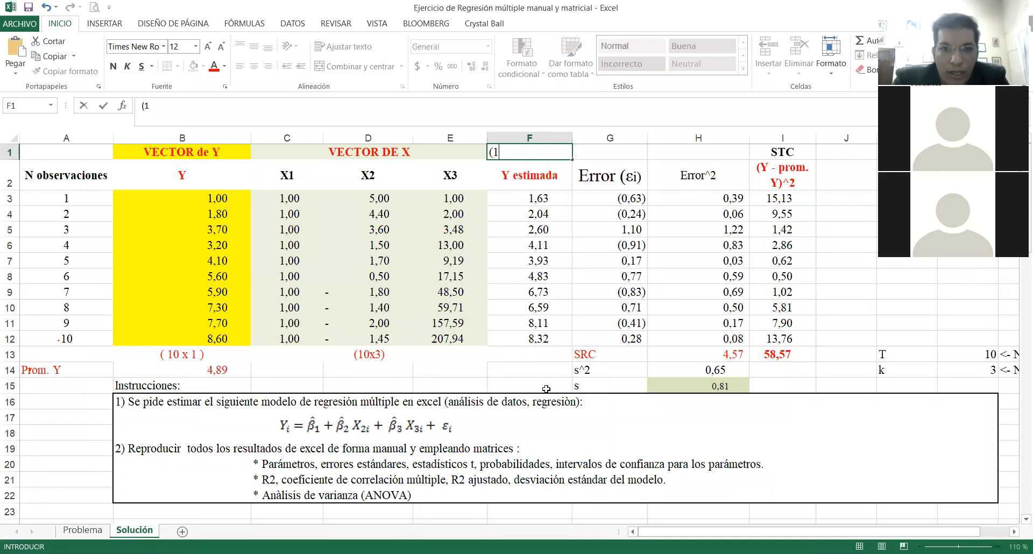
key("Escape")
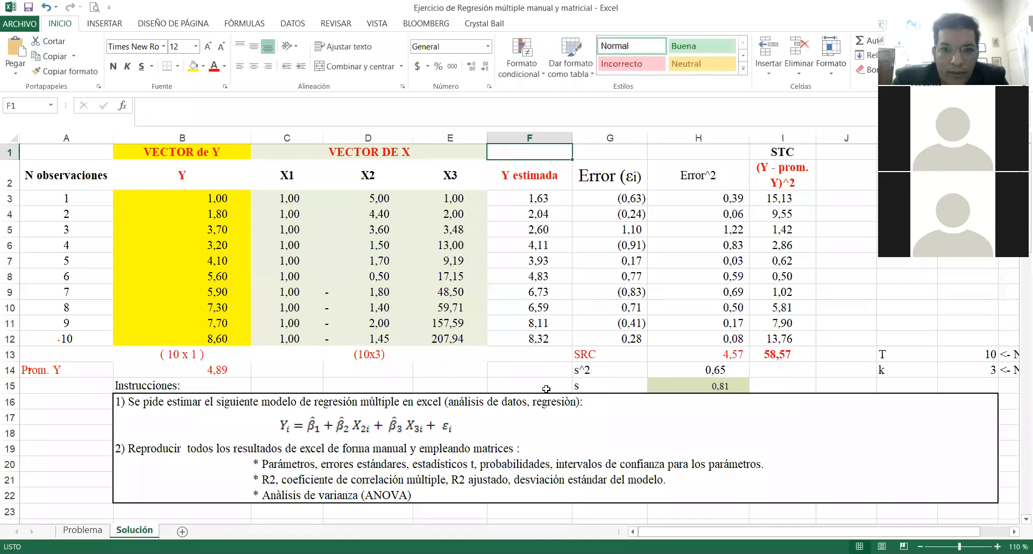
Step: Examine the β vector in F67:F69 and its dimension note in section 5, and return to cell F1 above Y estimada
key("Down")
key("Down")
key("Down")
key("Down")
key("Down")
key("Down")
key("Down")
key("Down")
key("Down")
key("Down")
key("Down")
key("Down")
key("Down")
key("Down")
key("Down")
key("Down")
key("Down")
key("Down")
key("Down")
key("Down")
key("Down")
key("Down")
key("Down")
key("Down")
key("Down")
key("Down")
key("Down")
key("Down")
key("Down")
key("Down")
key("Down")
key("Down")
key("Down")
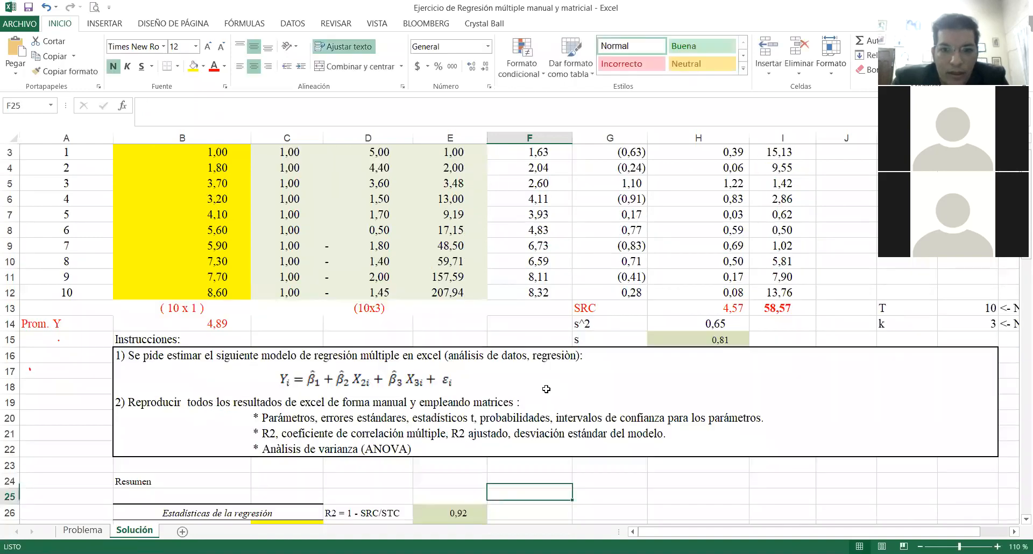
key("Down")
key("Down")
key("Down")
key("Down")
key("Down")
key("Down")
key("Down")
key("Down")
key("Down")
key("Down")
key("Down")
key("Down")
key("Down")
key("Down")
key("Down")
key("Down")
key("Down")
key("Down")
key("Down")
key("Down")
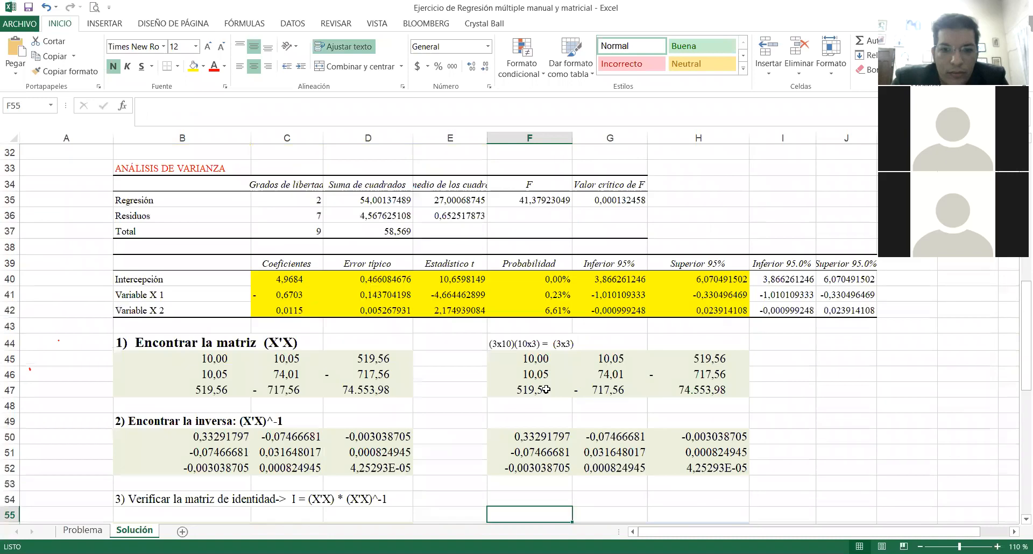
key("Up")
key("Up")
key("Up")
key("Up")
key("Up")
key("Up")
key("Up")
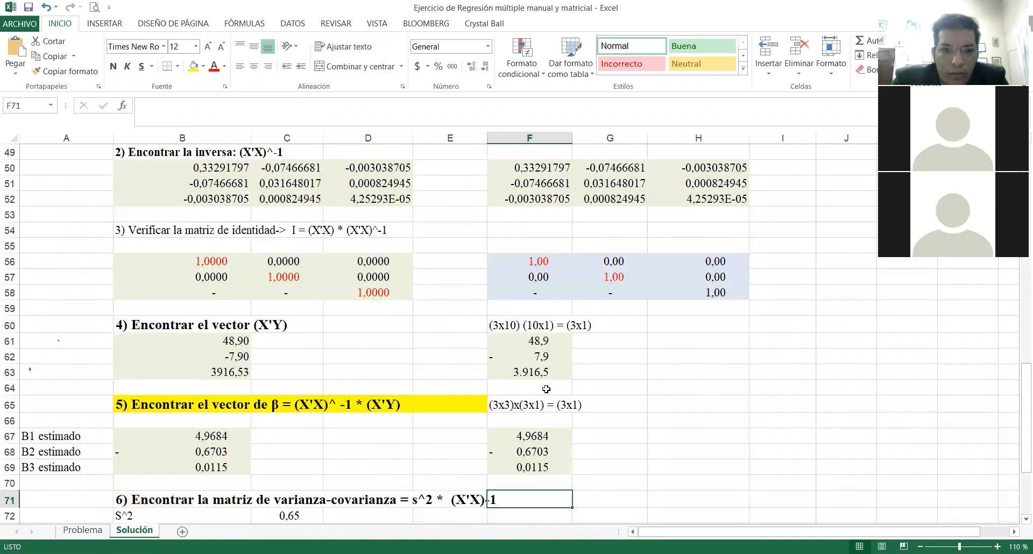
key("Down")
key("Down")
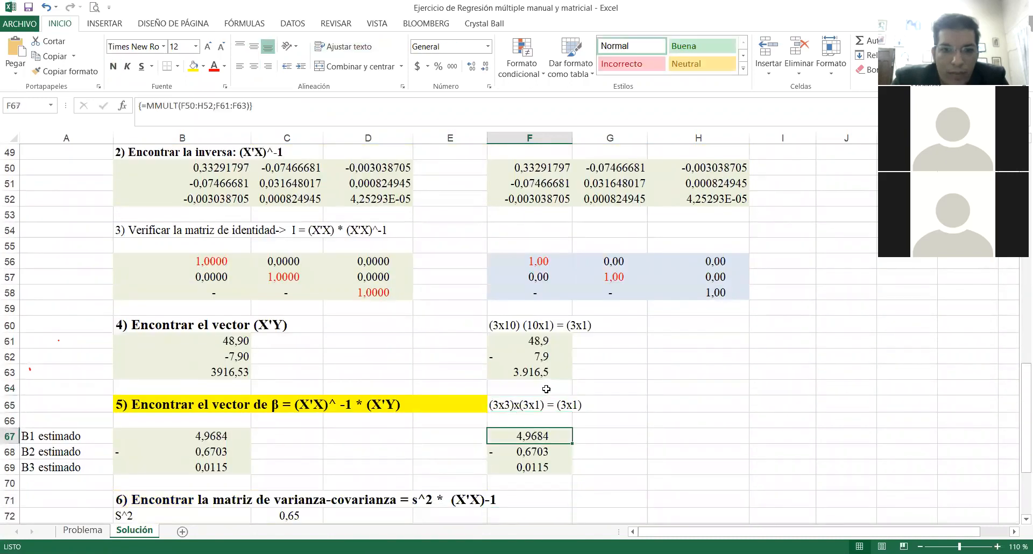
key("Up")
key("Up")
key("Up")
key("Up")
key("Up")
key("Up")
key("Up")
key("Up")
key("Up")
key("Up")
key("Up")
key("Up")
key("Up")
key("Up")
key("Up")
key("Up")
key("Up")
key("Up")
key("Up")
key("Up")
key("Up")
key("Up")
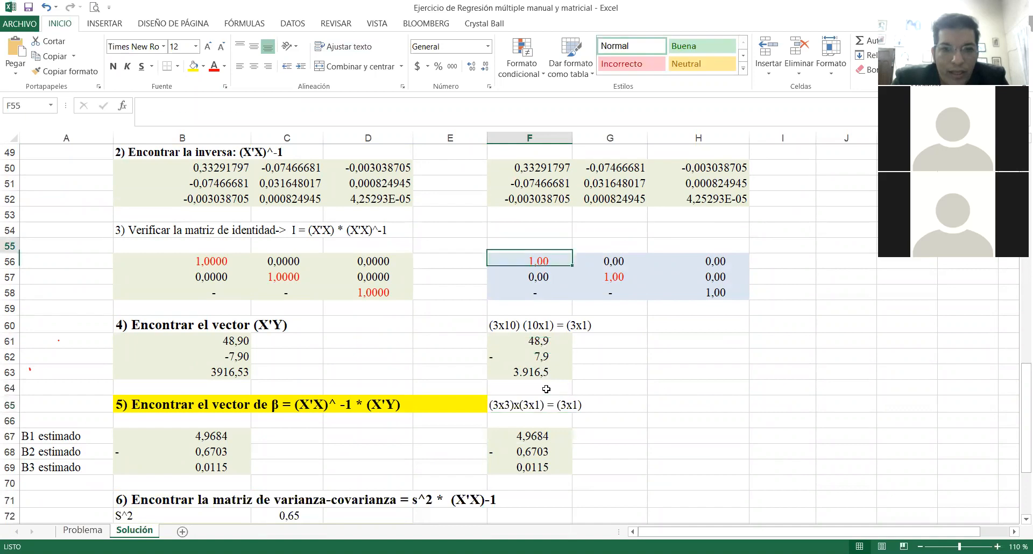
key("Up")
key("Up")
key("Up")
key("Up")
key("Up")
key("Up")
key("Up")
key("Up")
key("Up")
key("Up")
key("Up")
key("Up")
key("Up")
key("Up")
key("Up")
key("Up")
key("Up")
key("Up")
key("Up")
key("Up")
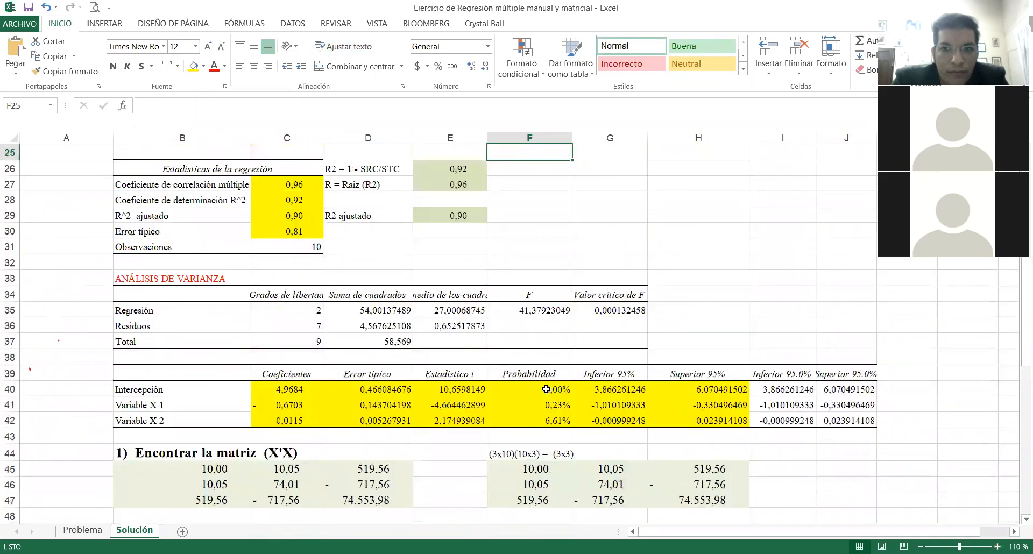
key("Up")
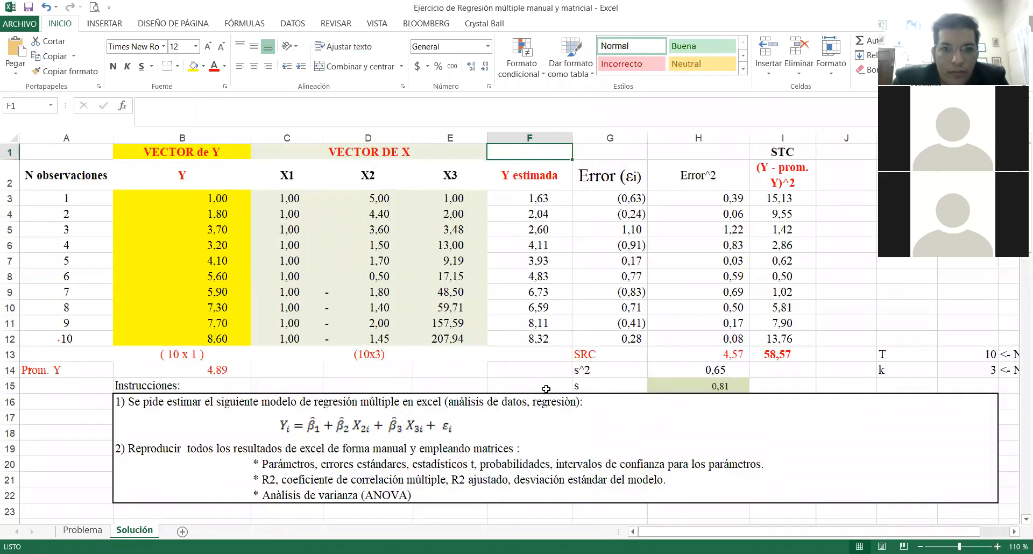
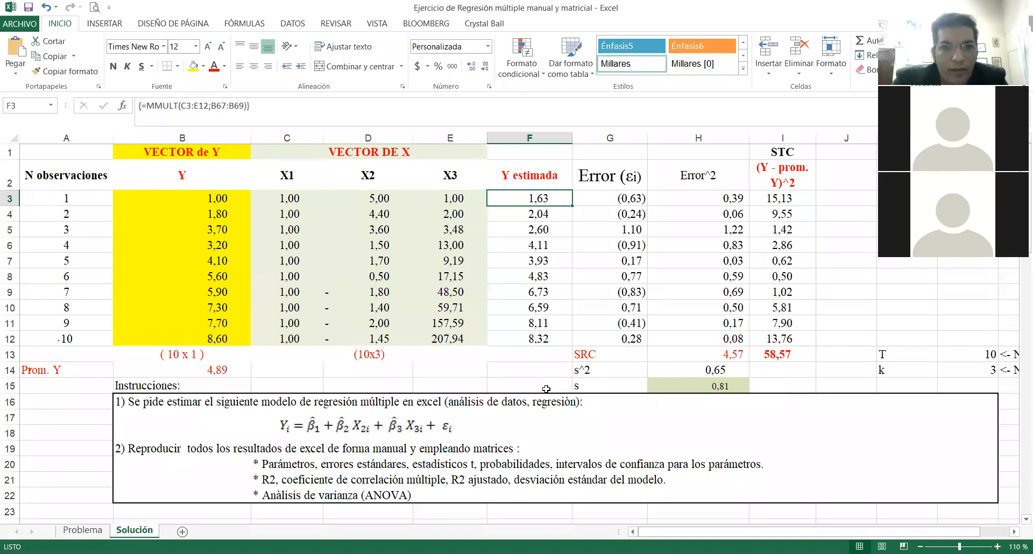
Step: Enter the matrix dimension note "(10x3)x(3x1) = (10x1)" in F1 above the Y estimada heading
key("Up")
key("Up")
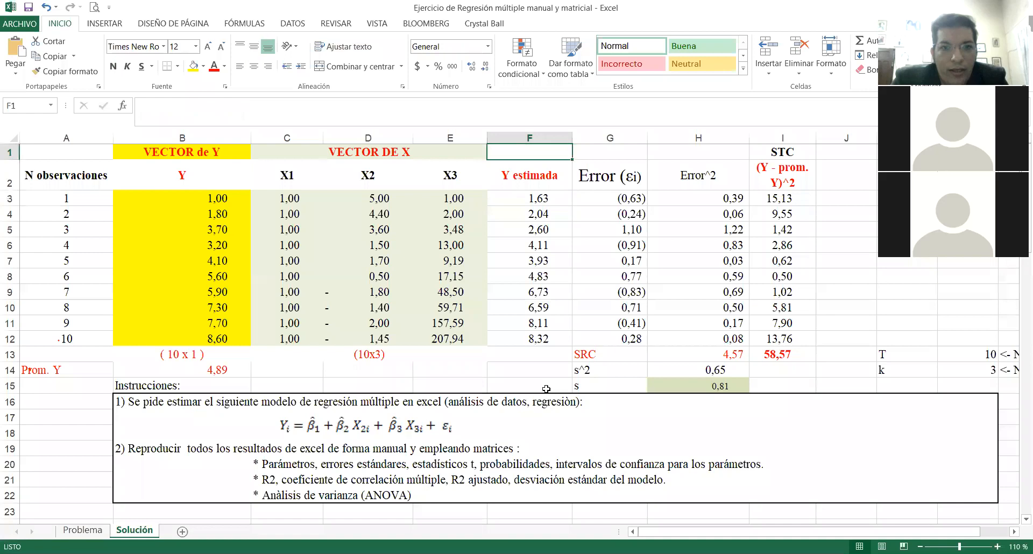
type("(")
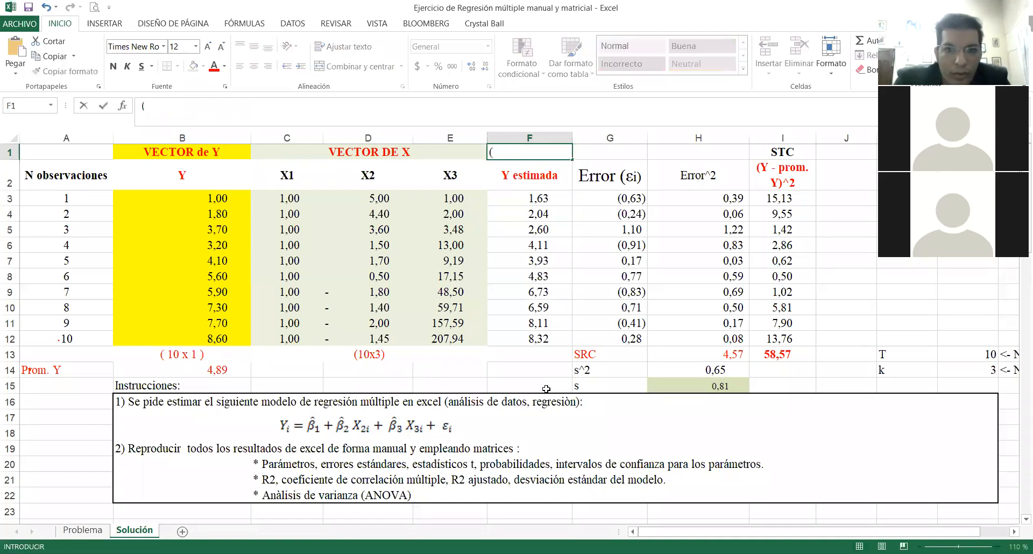
type("3x")
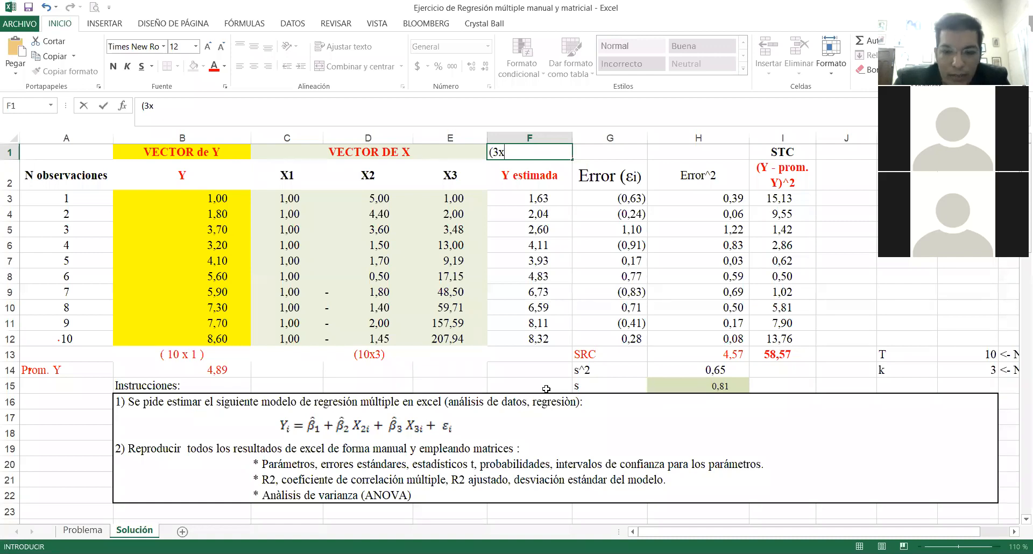
key("BackSpace")
key("BackSpace")
type("10x3)")
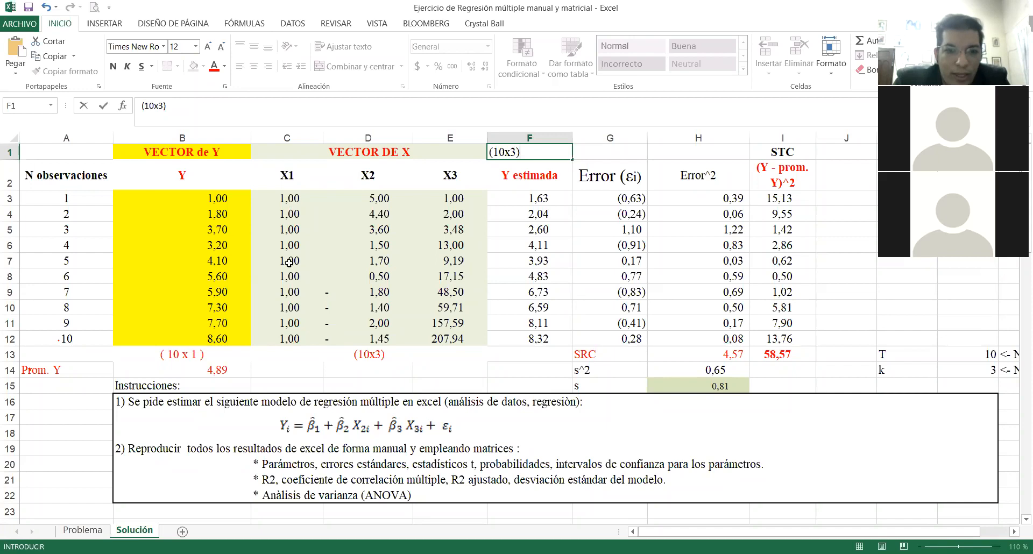
type("x(")
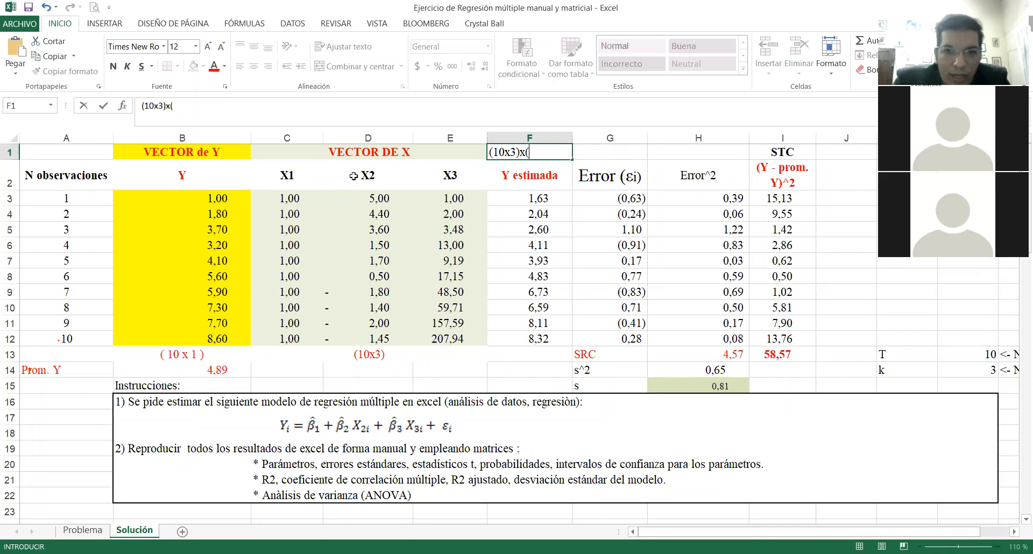
type("3x1)")
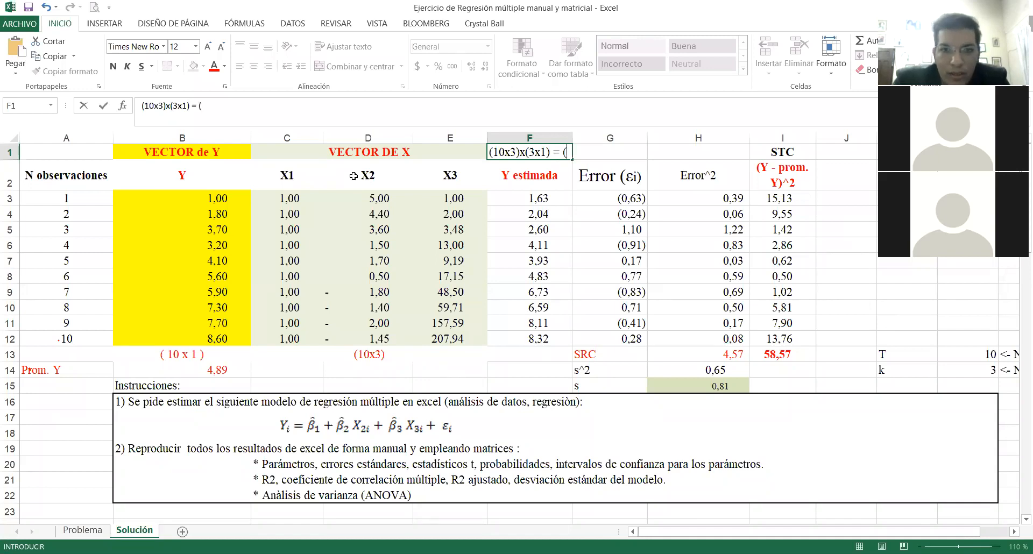
type("= (10x1")
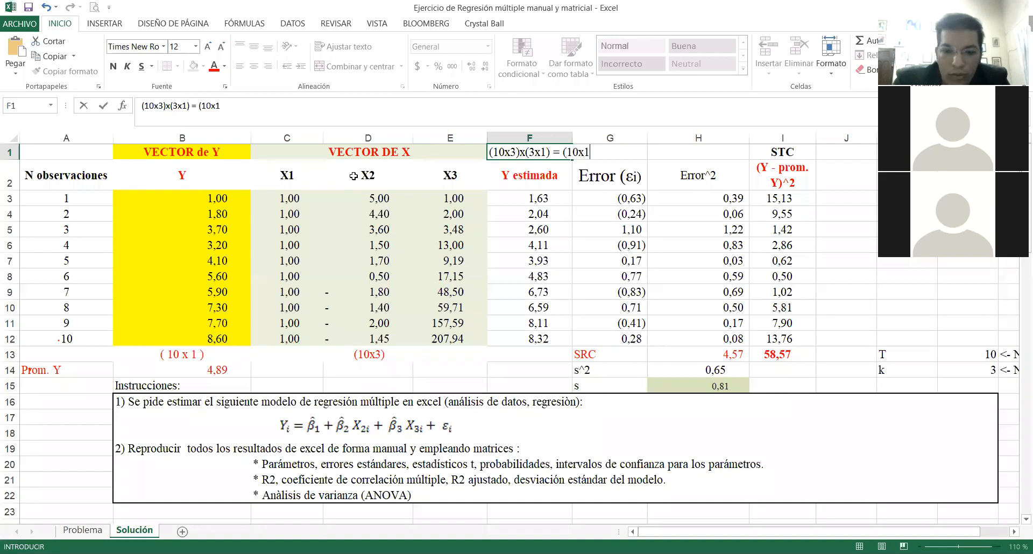
type(")")
key("Return")
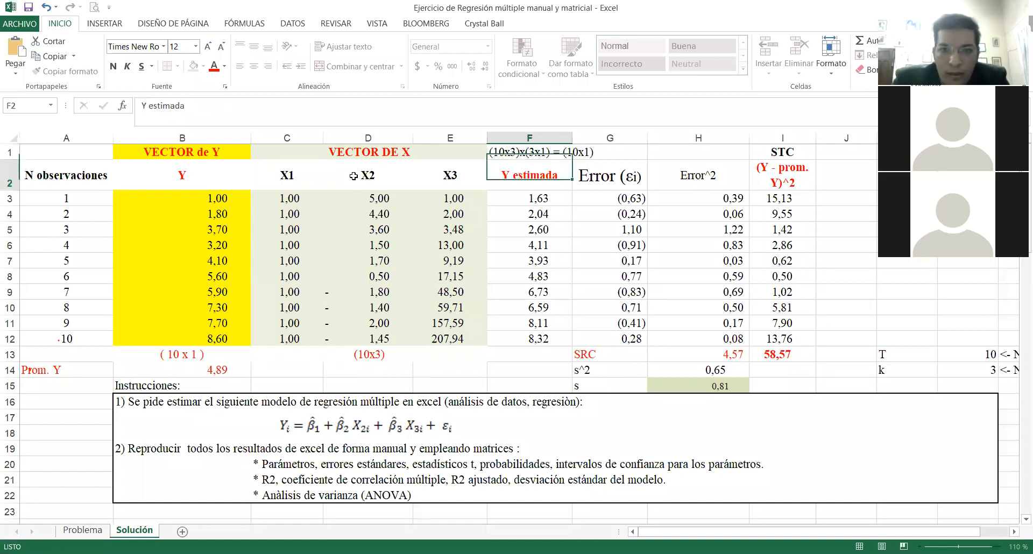
Step: Clear the Y estimada array results in F3:F12 and make F3 the active cell
key("Return")
key("shift+Down")
key("shift+Down")
key("shift+Down")
key("shift+Down")
key("shift+Down")
key("shift+Down")
key("shift+Down")
key("shift+Down")
key("shift+Down")
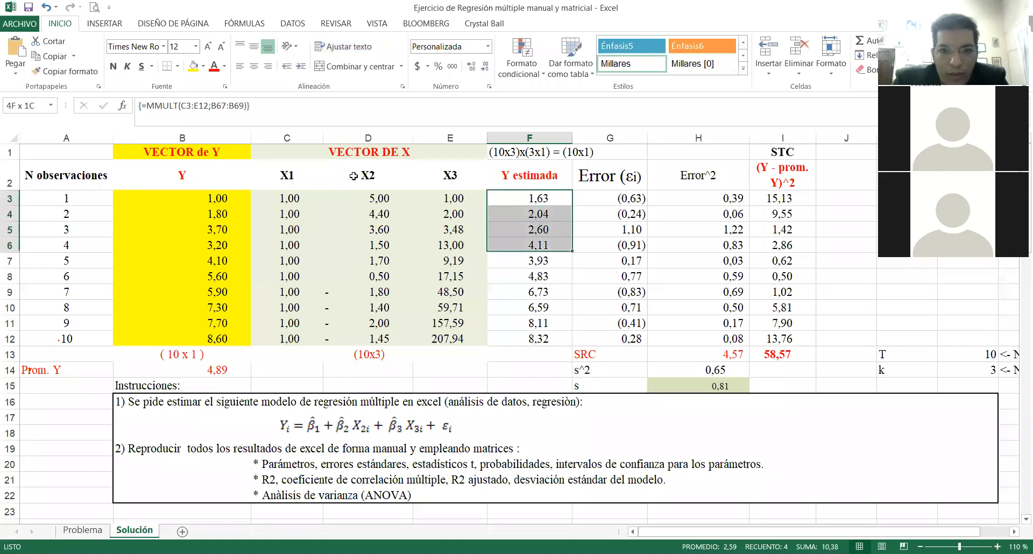
key("Delete")
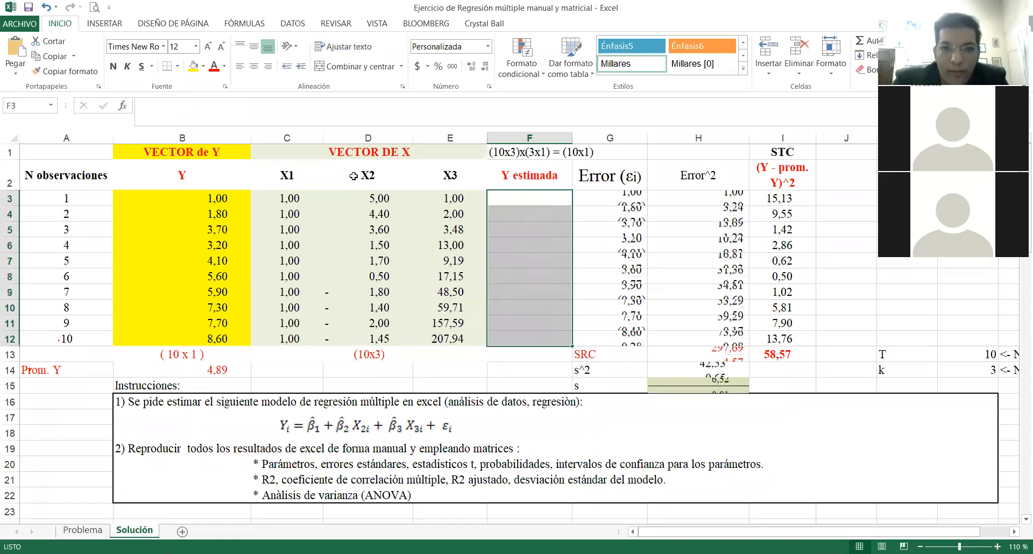
key("Up")
key("Down")
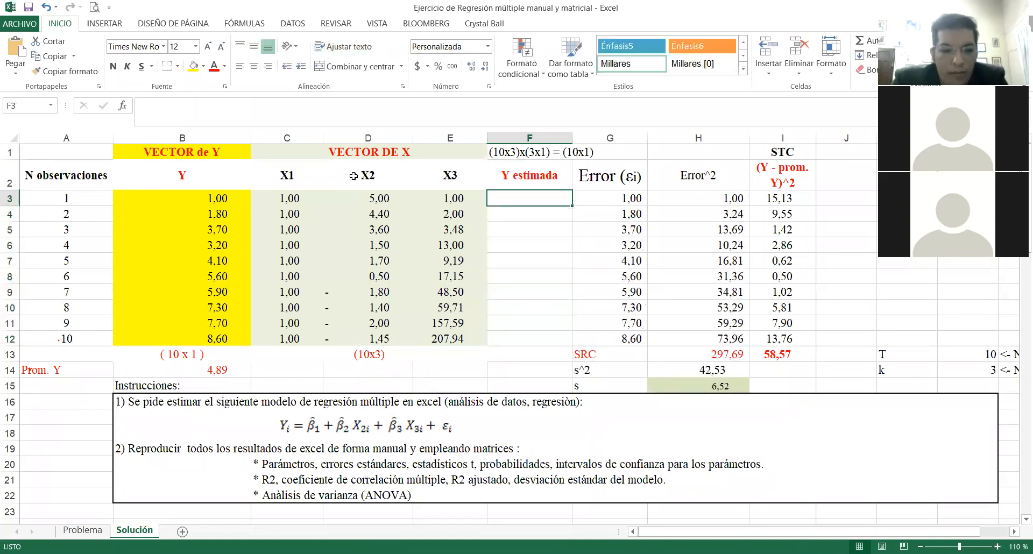
Step: Begin a matrix product formula over the Y estimada range F3:F12, using the X matrix C3:E12 as MMULT's first array
key("shift+Down")
key("shift+Down")
key("shift+Down")
key("shift+Down")
key("shift+Down")
key("shift+Down")
key("shift+Down")
key("shift+Down")
key("shift+Down")
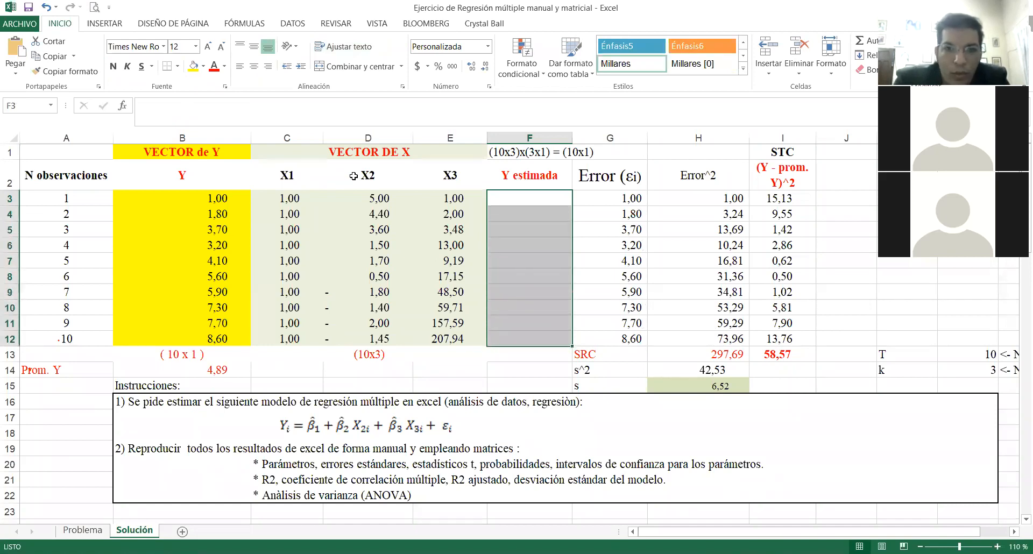
type("=")
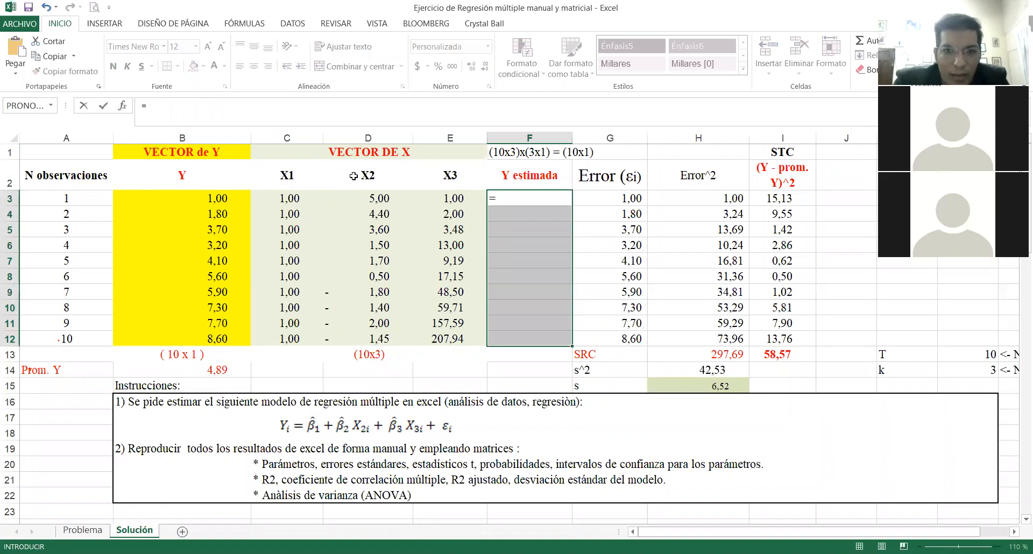
type("mmult(")
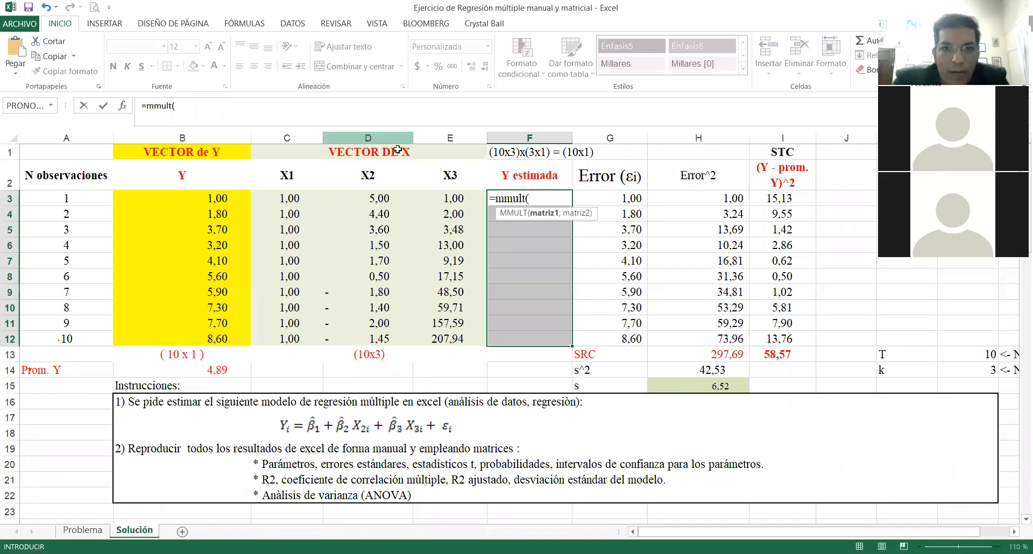
left_click(304, 199)
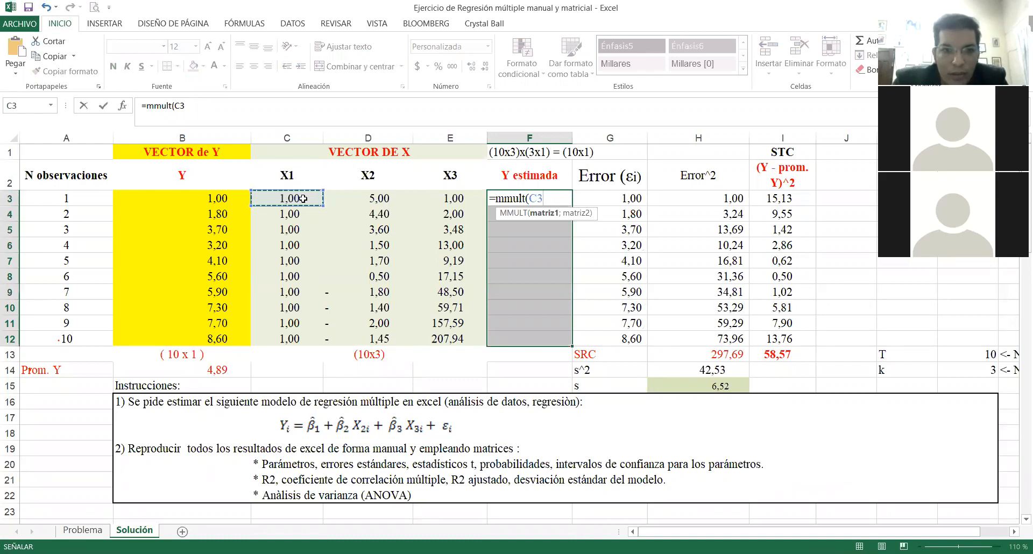
key("ctrl+shift+Down")
key("ctrl+shift+Right")
type(";")
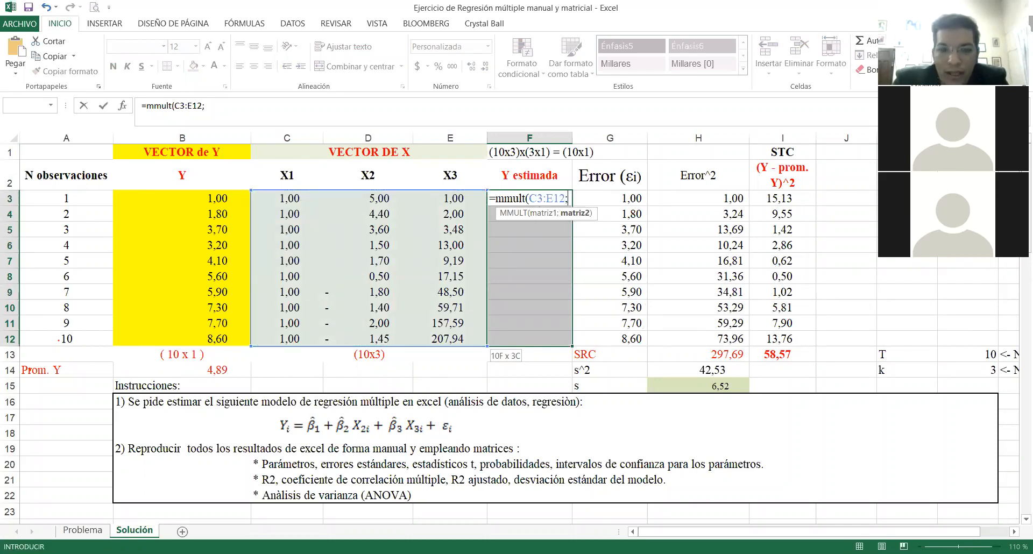
Step: Complete MMULT with the estimated beta vector F67:F69 as second array and enter it as an array formula in F3:F12
scroll(1017, 358, "down", 13)
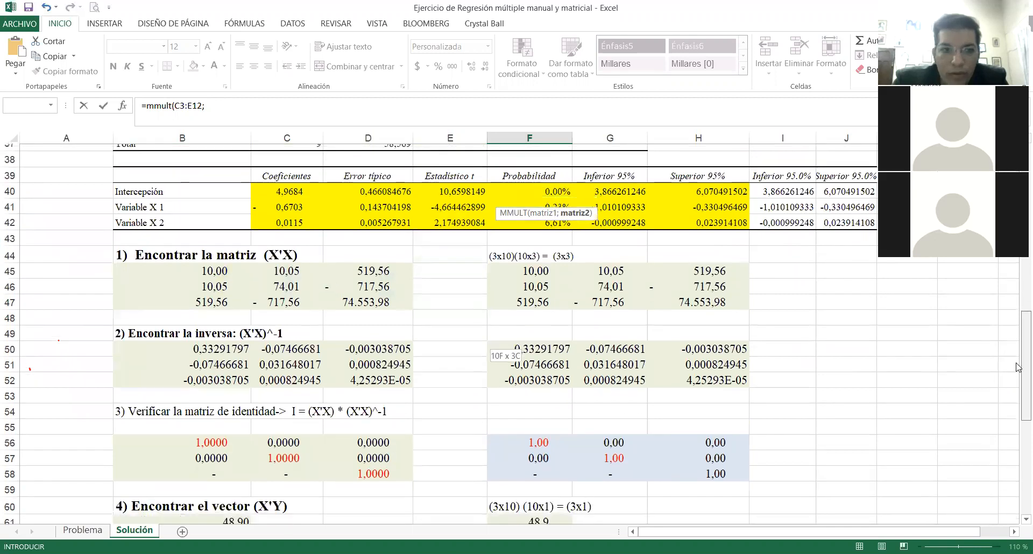
scroll(1017, 376, "down", 1)
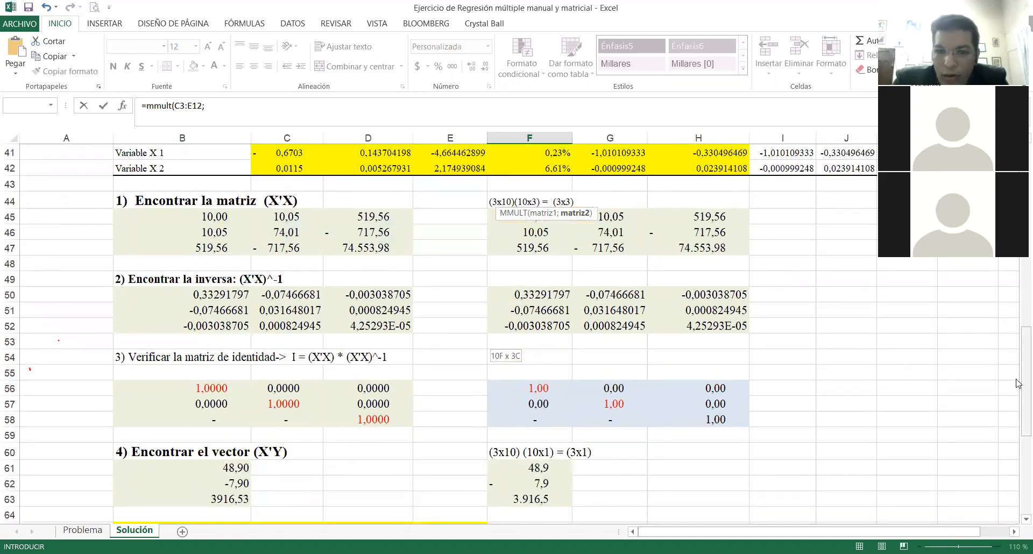
scroll(1019, 425, "down", 3)
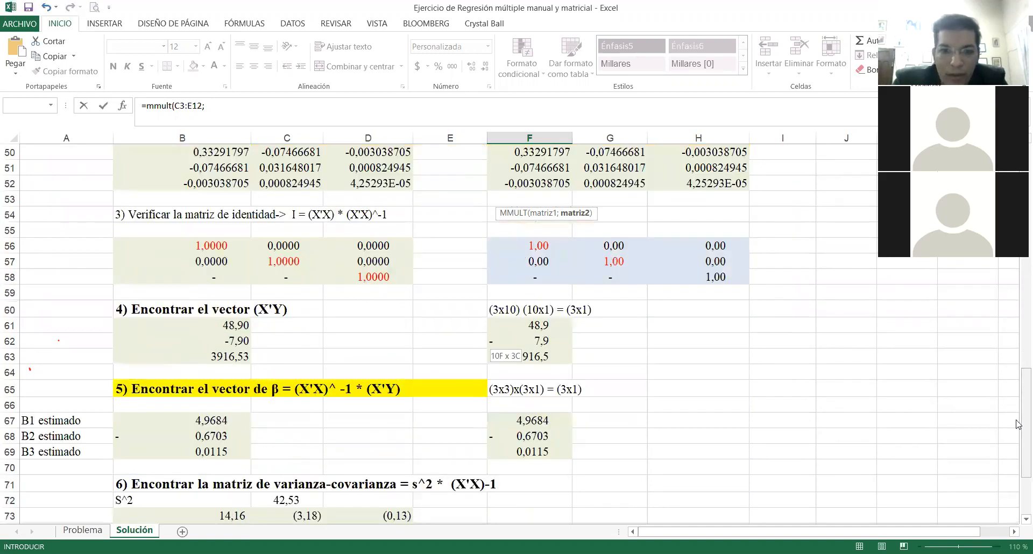
left_click(552, 422)
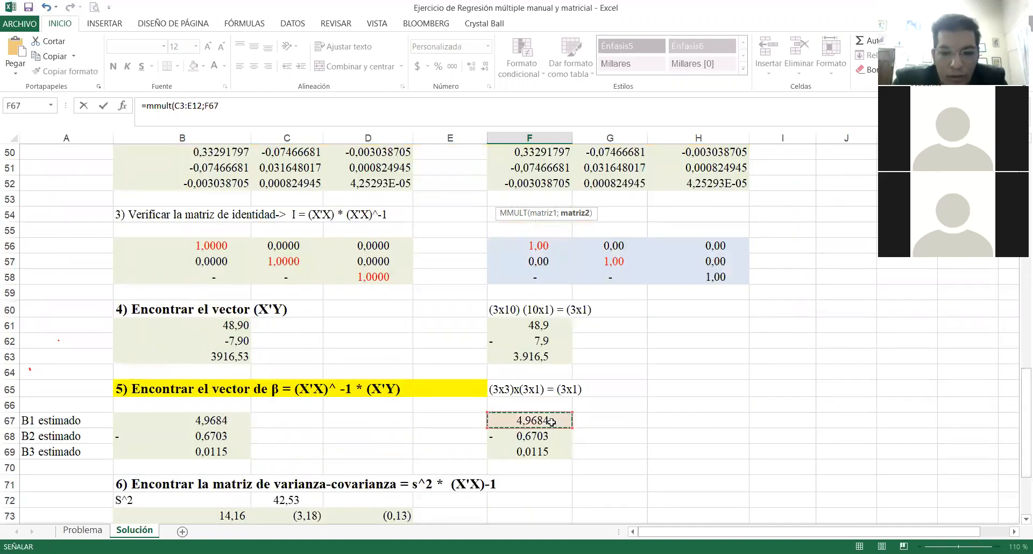
left_click_drag(552, 423, 550, 452)
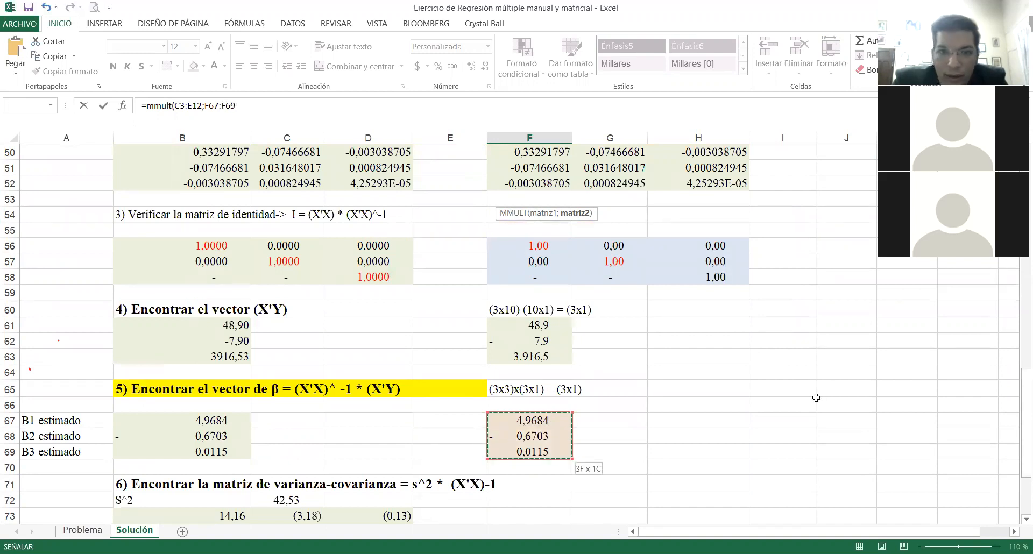
scroll(816, 398, "up", 16)
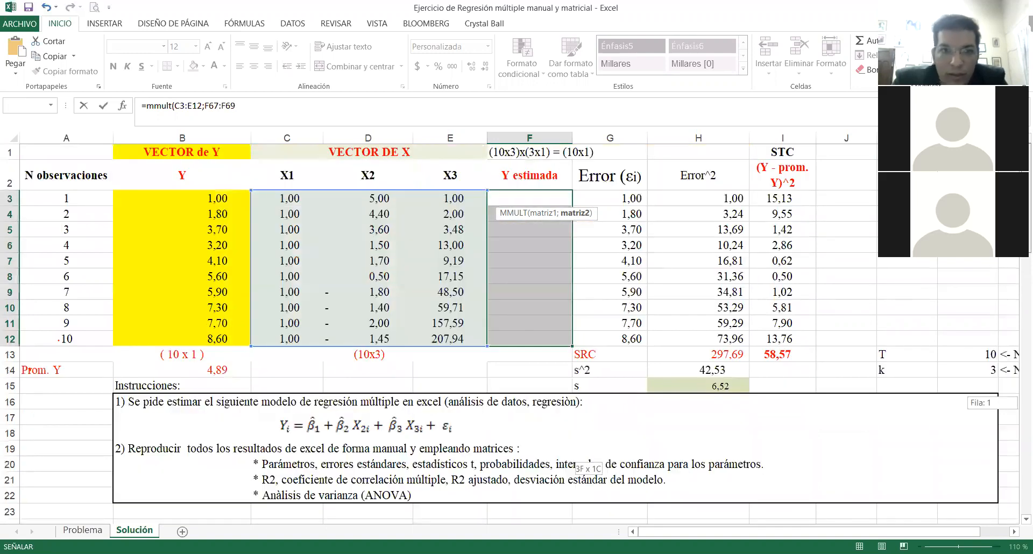
left_click(383, 106)
type(")")
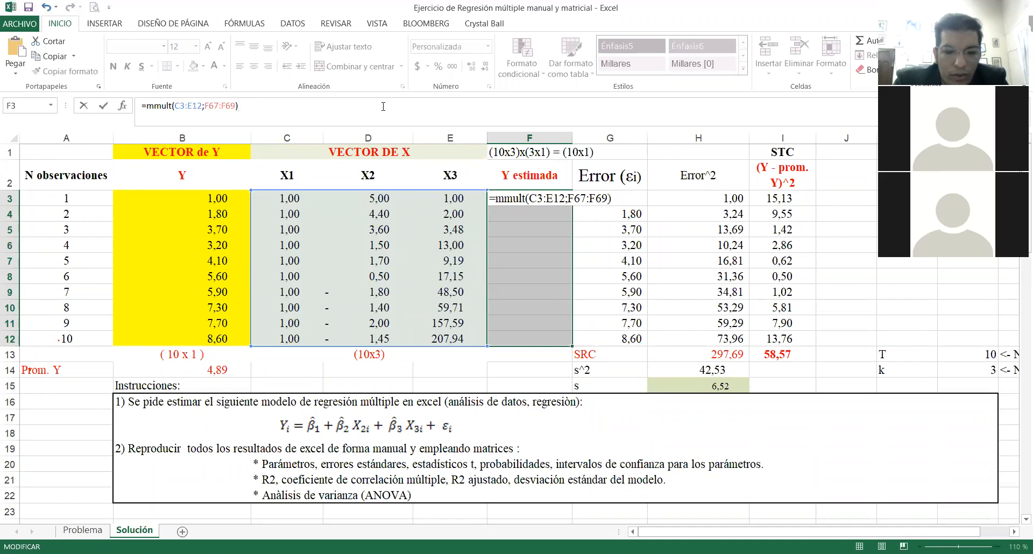
key("ctrl+shift+Return")
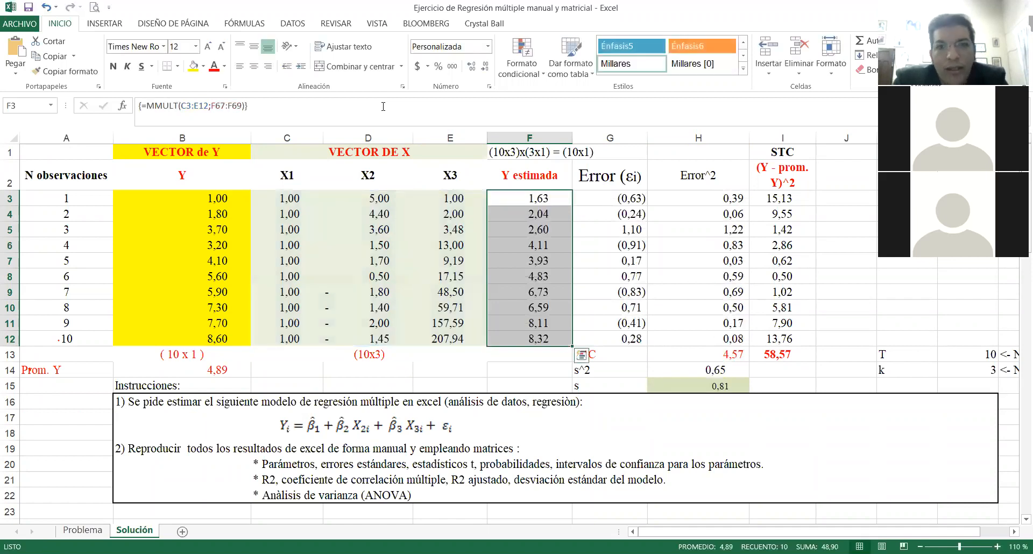
Step: Compare the estimated Y values in F3:F12 with the observed Y values in B3:B12
left_click_drag(527, 200, 539, 341)
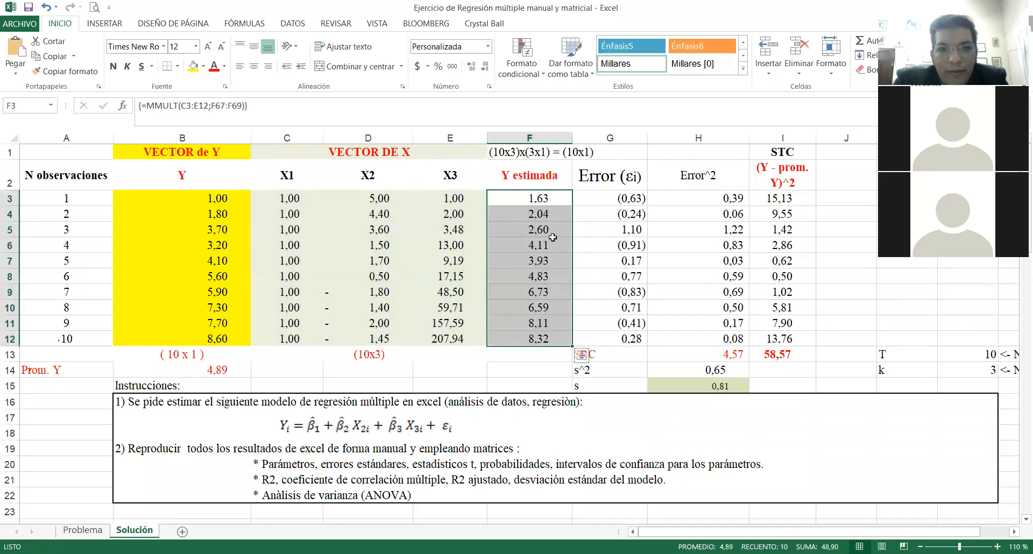
left_click(545, 204)
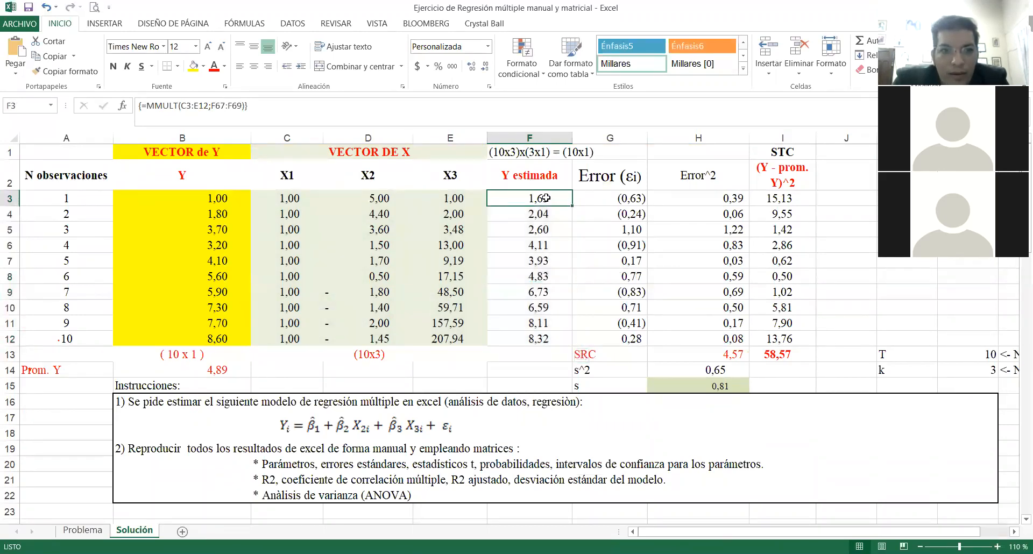
left_click_drag(238, 199, 236, 336)
left_click_drag(545, 198, 550, 333)
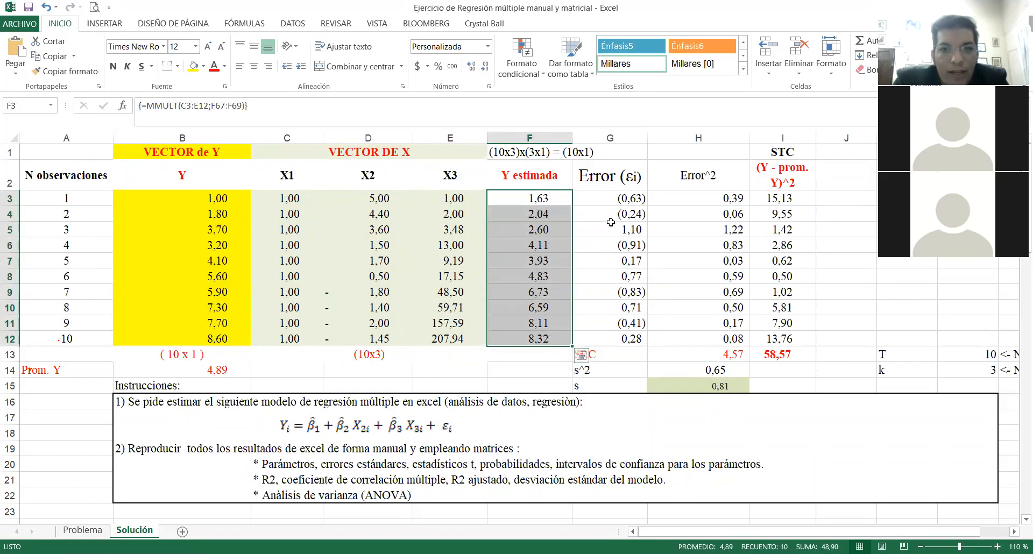
Step: Examine the error formulas in G3:G12, which should subtract each estimated Y from its observed Y
left_click(617, 202)
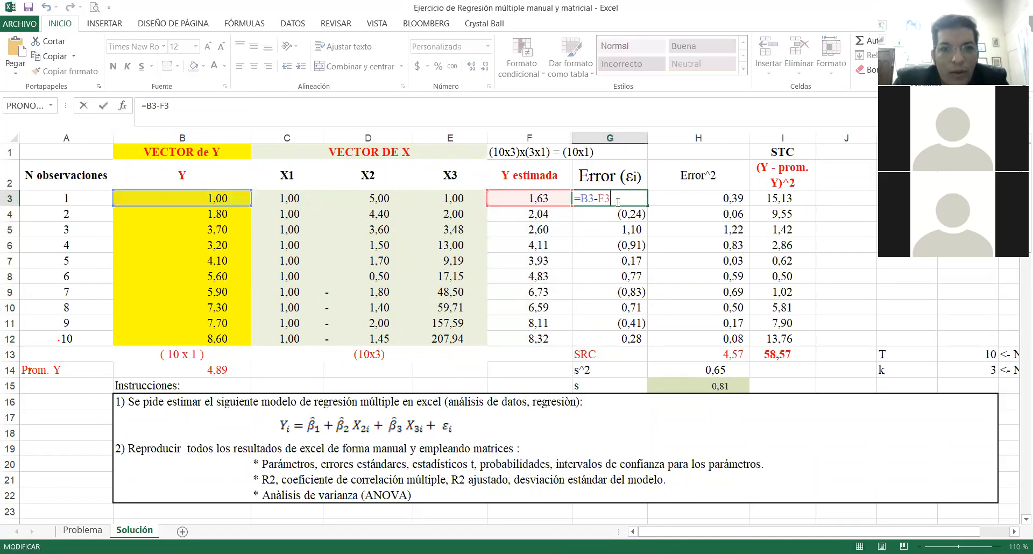
key("Return")
key("Down")
key("Down")
key("Down")
key("Down")
key("Down")
key("Down")
key("Down")
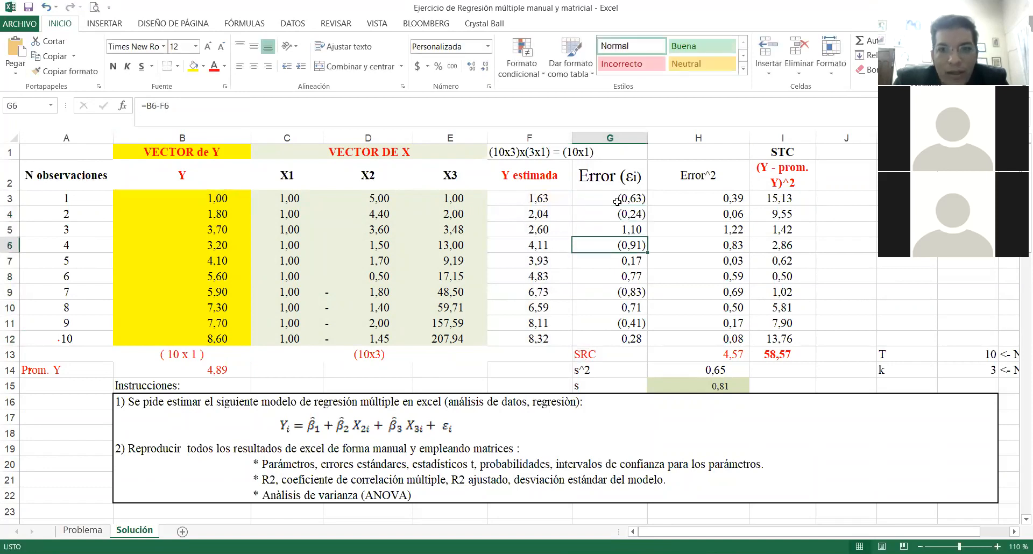
key("Down")
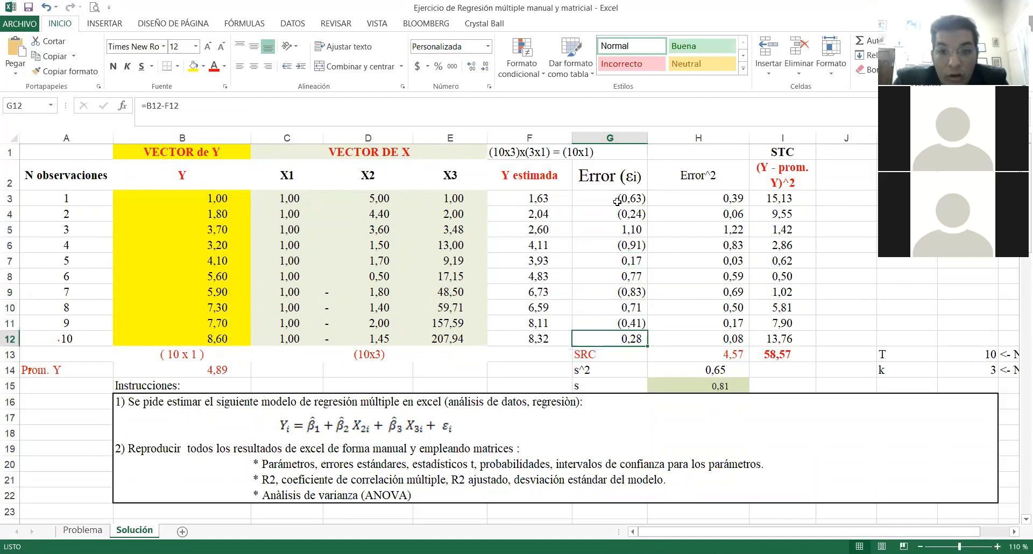
key("Up")
key("Up")
key("Up")
key("Up")
key("Up")
key("Up")
key("Up")
key("Up")
key("Up")
key("Up")
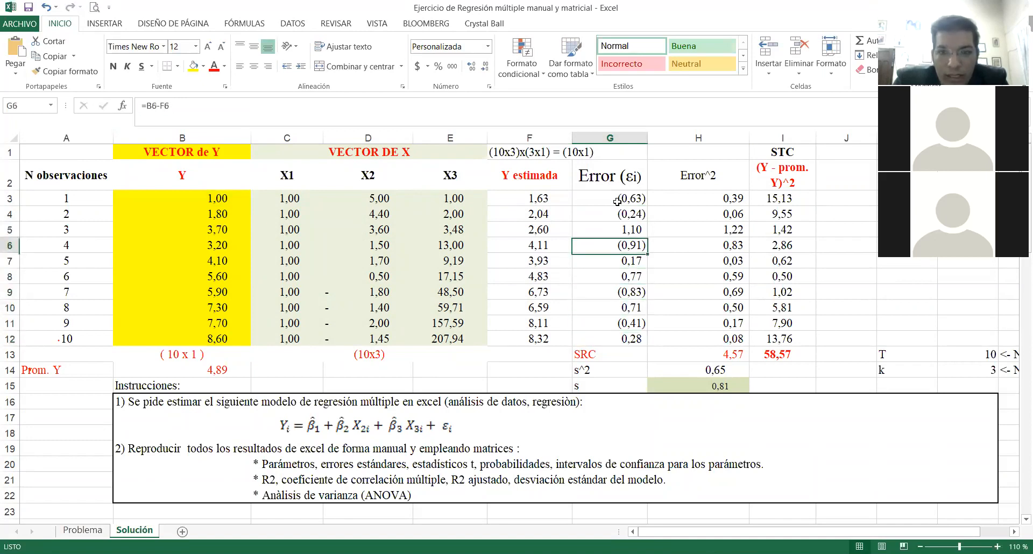
key("Down")
Step: Examine the squared error formulas down the Error^2 column, H3:H12
key("Right")
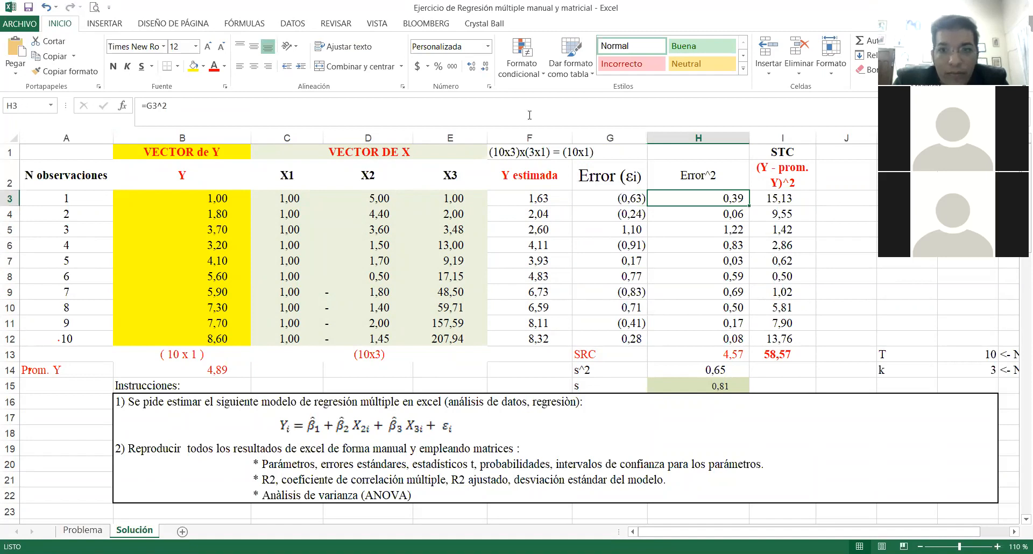
key("F2")
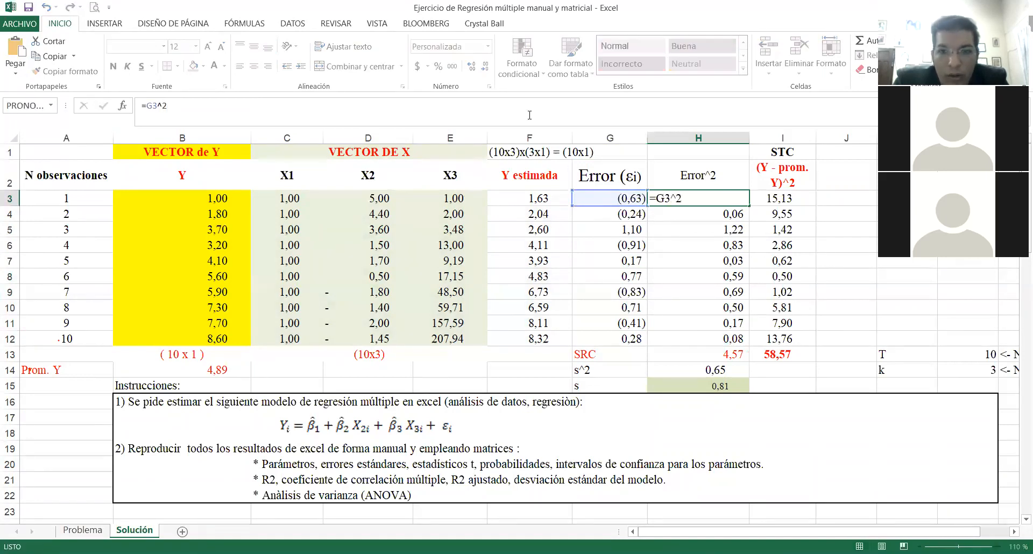
key("Return")
key("Down")
key("Down")
key("Down")
key("Down")
key("Down")
key("Down")
key("Down")
key("Down")
key("Down")
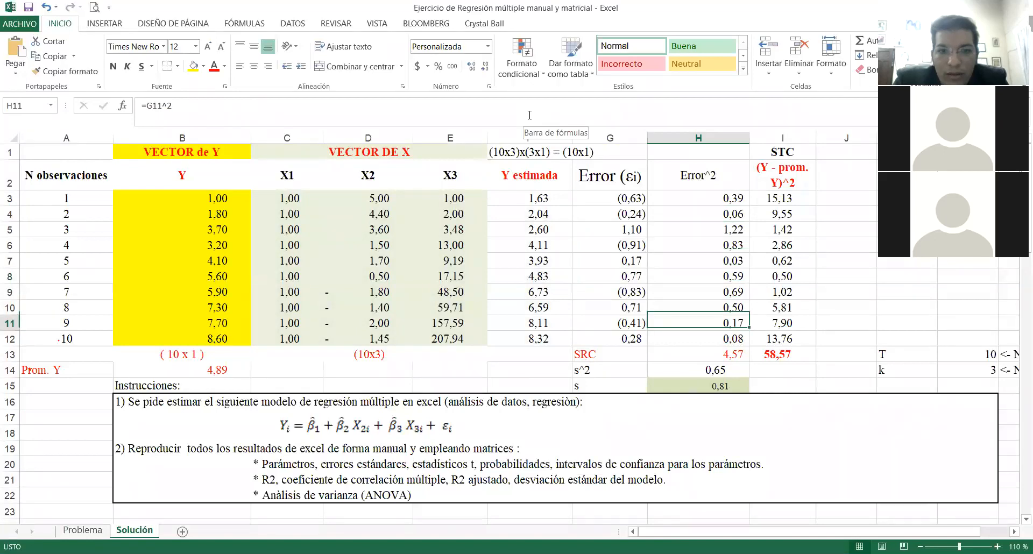
Step: Inspect the SRC sum formula in H13 and go back over the squared errors it adds up
key("F2")
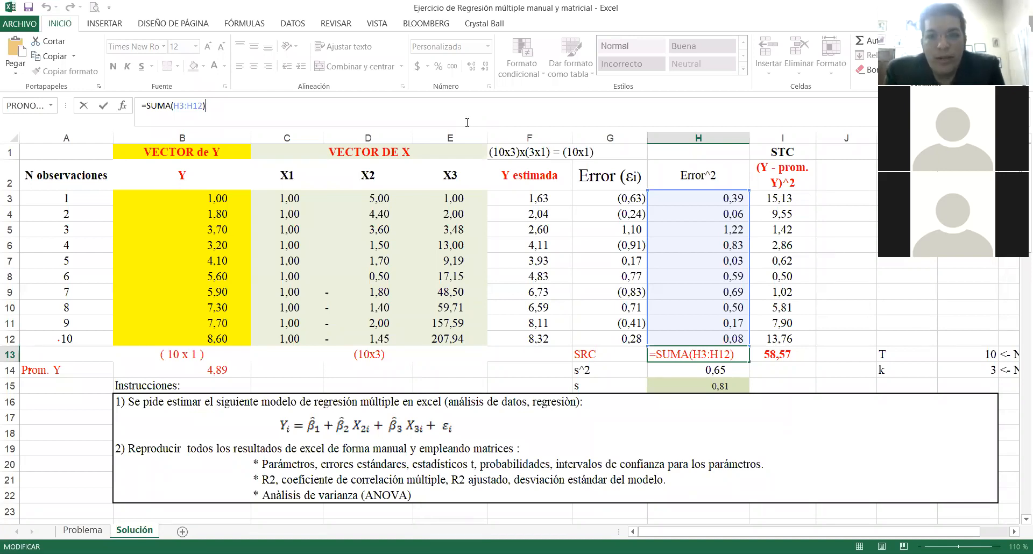
key("Return")
key("Up")
key("Up")
key("Up")
key("Up")
key("Up")
key("Up")
key("Up")
key("Up")
key("Up")
key("Up")
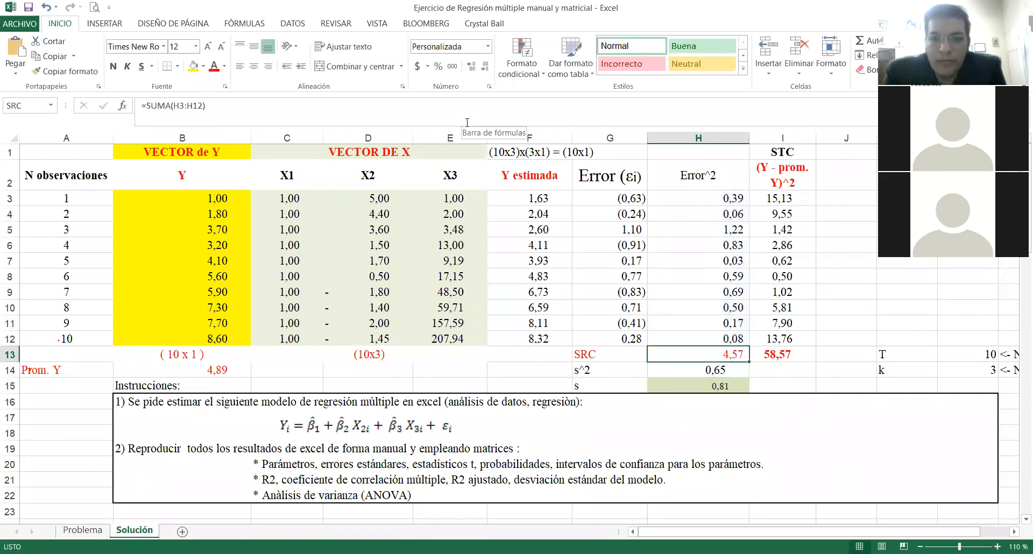
key("Up")
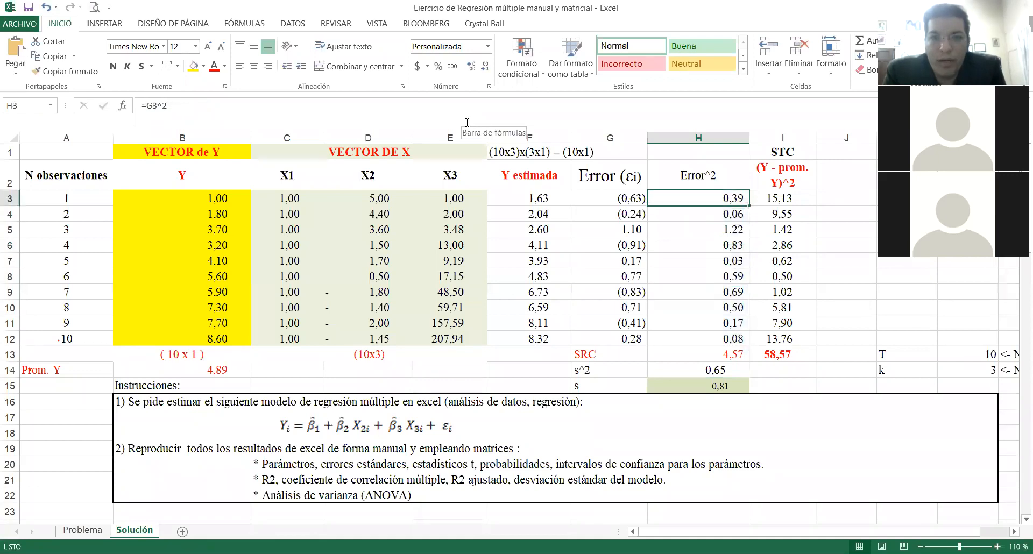
Step: Examine the STC formulas in I3:I12, based on the mean of Y in B14, and their sum formula in I13
key("Right")
key("Up")
key("Up")
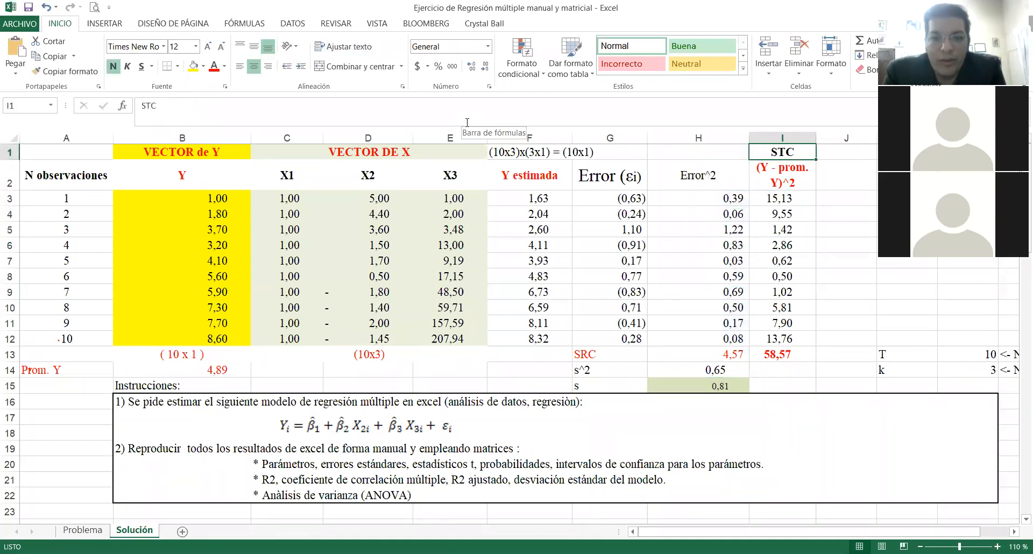
key("Down")
key("Down")
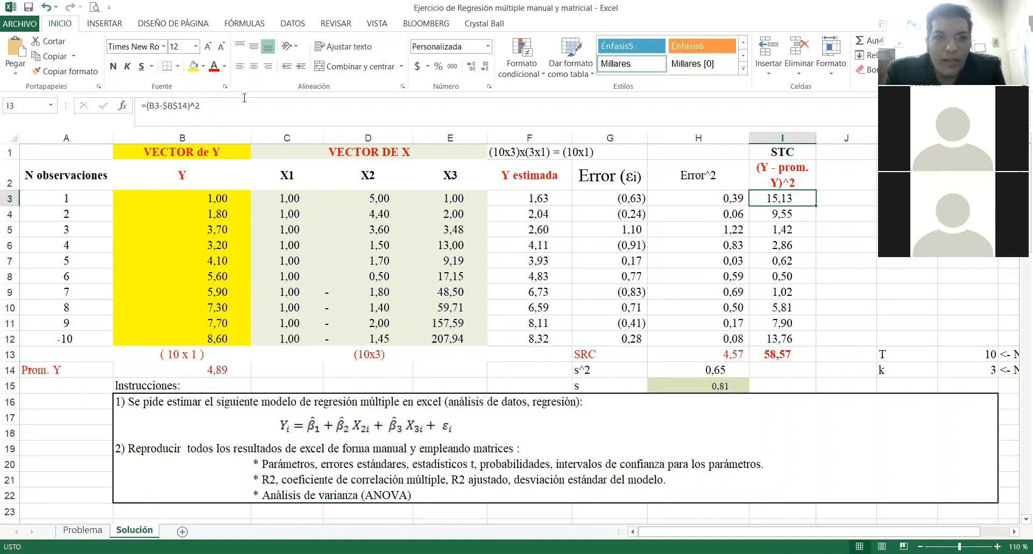
left_click(241, 106)
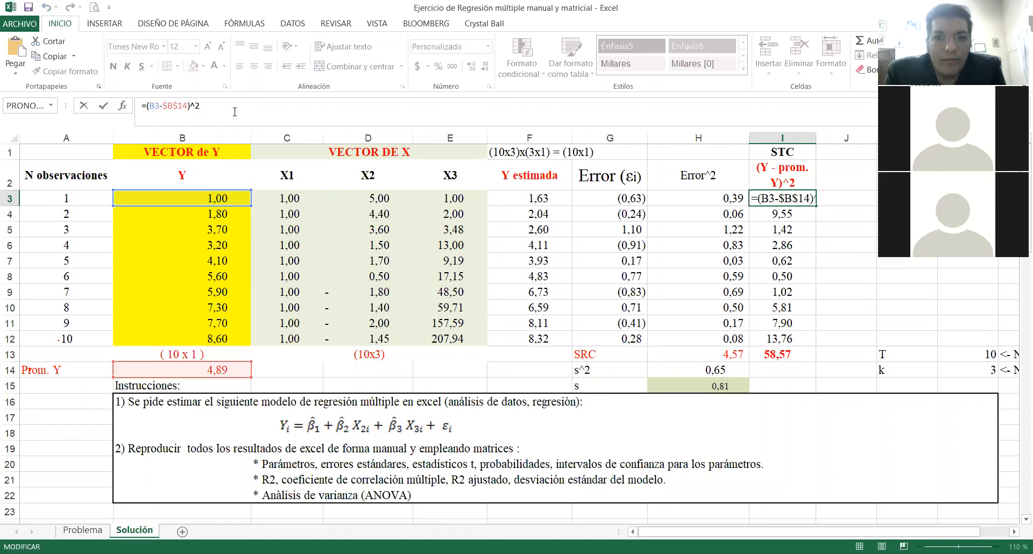
key("Return")
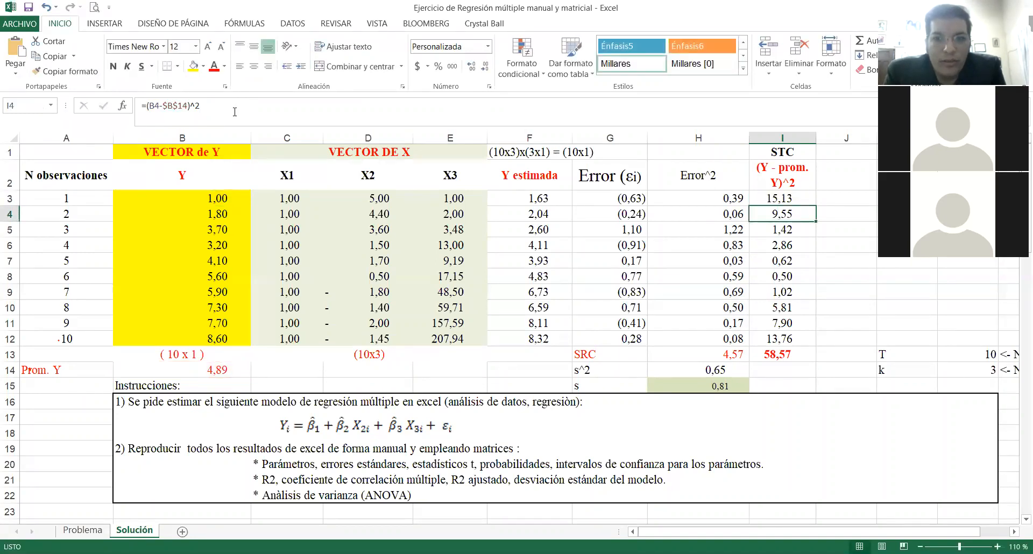
key("Down")
key("Down")
key("Down")
key("Down")
key("Down")
key("Down")
key("Down")
key("Down")
key("Down")
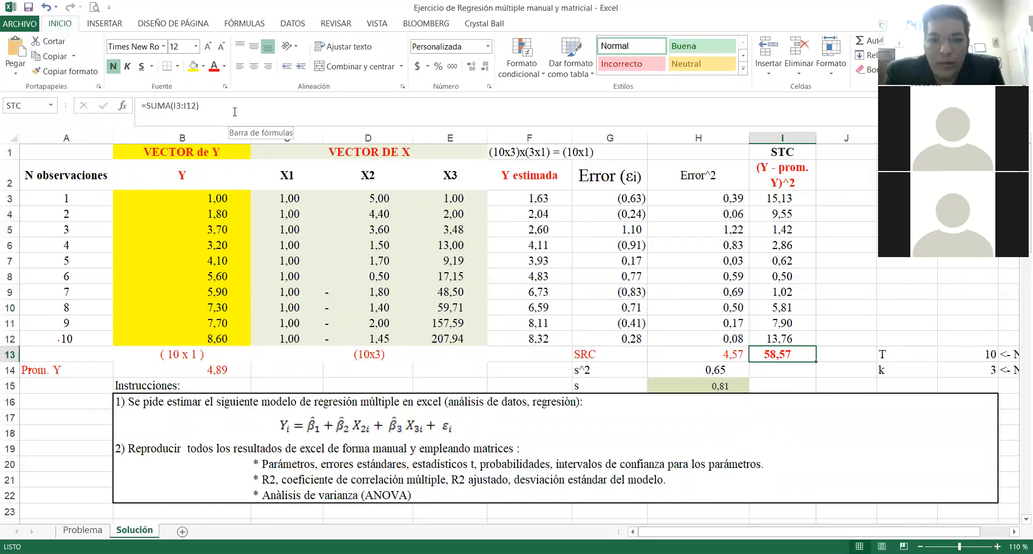
Step: Inspect the s^2 formula in H14 with its SRC, T and k references, and trace back up the Error^2 column
key("Down")
key("Left")
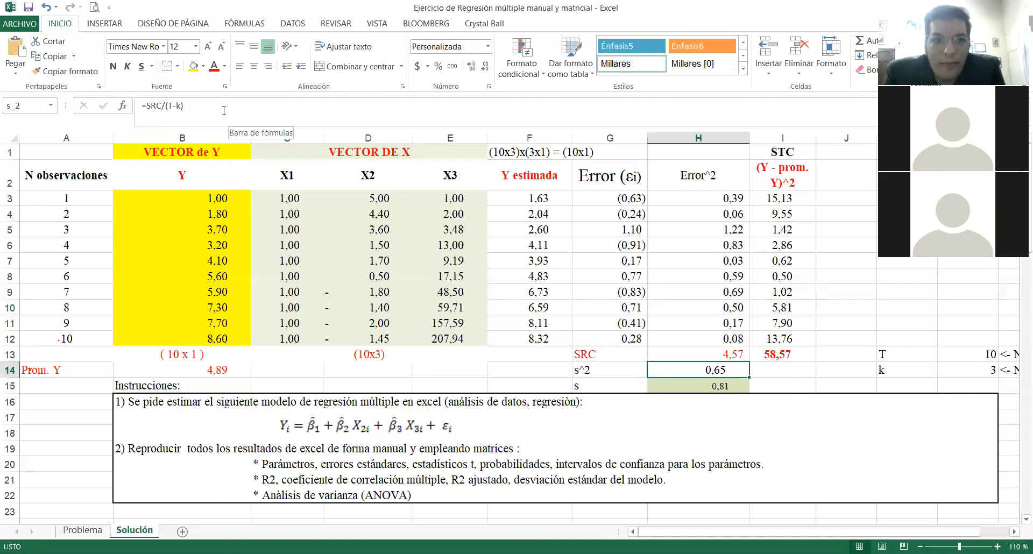
left_click(224, 111)
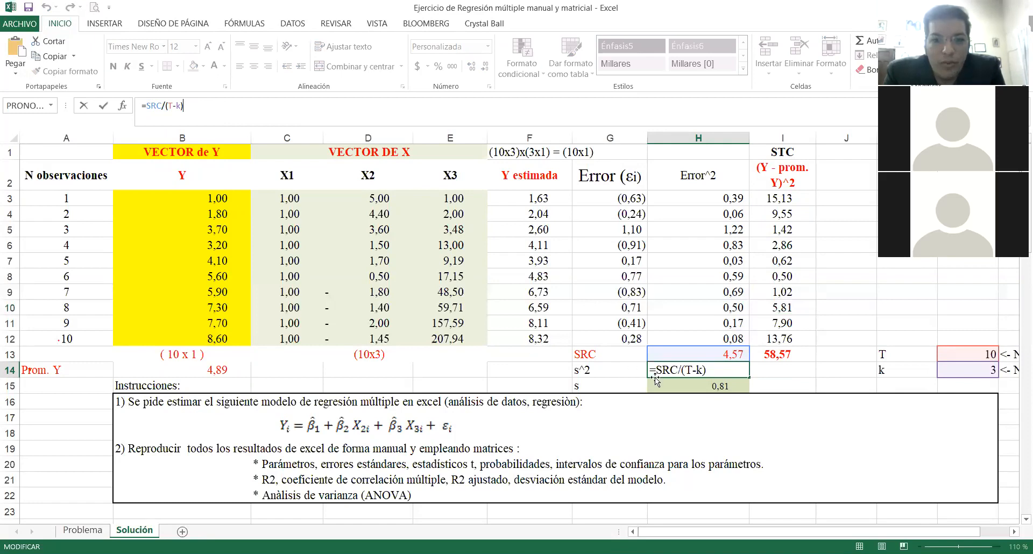
left_click(692, 370)
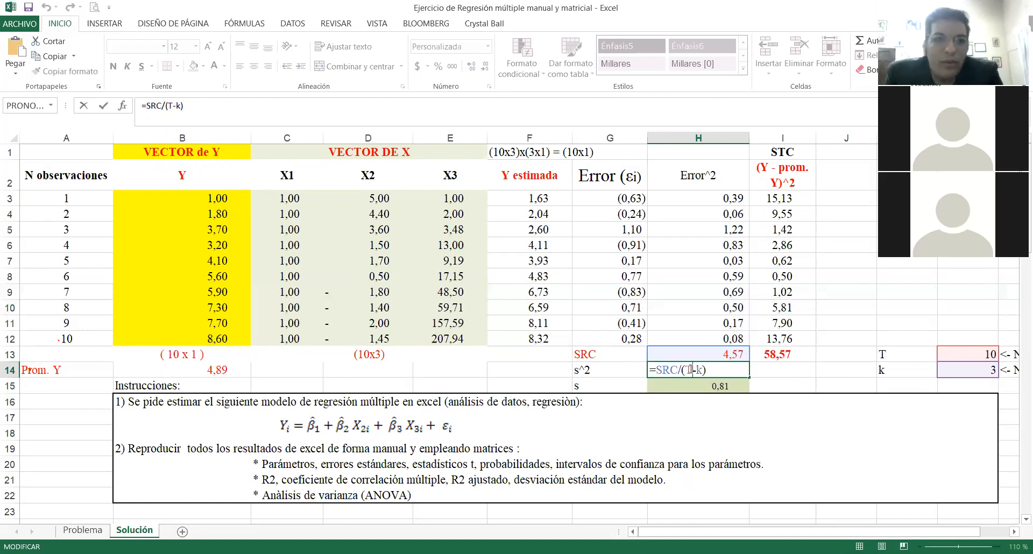
key("Return")
left_click(690, 370)
key("Up")
key("Up")
key("Up")
key("Up")
key("Up")
key("Up")
key("Up")
key("Up")
key("Up")
key("Up")
key("Up")
key("Up")
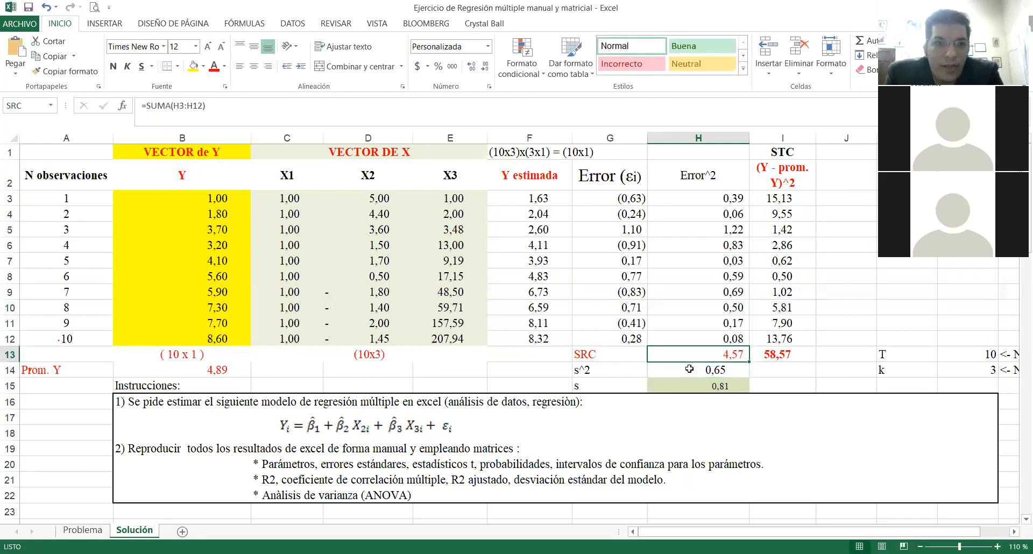
Step: Go over the Error (εi) column from its header in column G down the Y minus estimated Y formulas
key("Up")
key("Left")
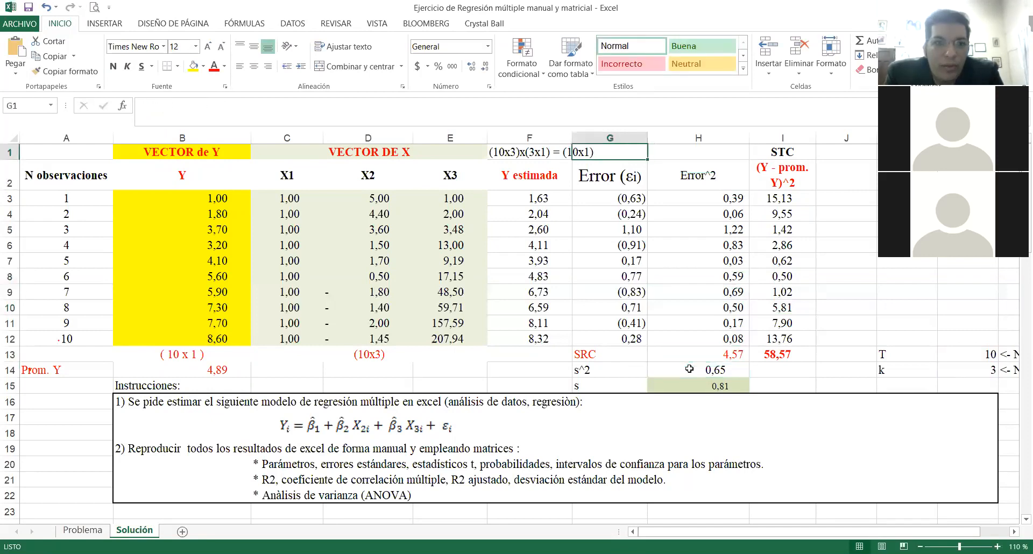
key("Left")
key("Left")
key("Left")
key("Left")
key("Right")
key("Right")
key("Right")
key("Right")
key("Down")
key("Down")
key("Down")
key("Down")
key("Down")
key("Down")
key("Down")
key("Down")
key("Down")
key("Down")
key("Down")
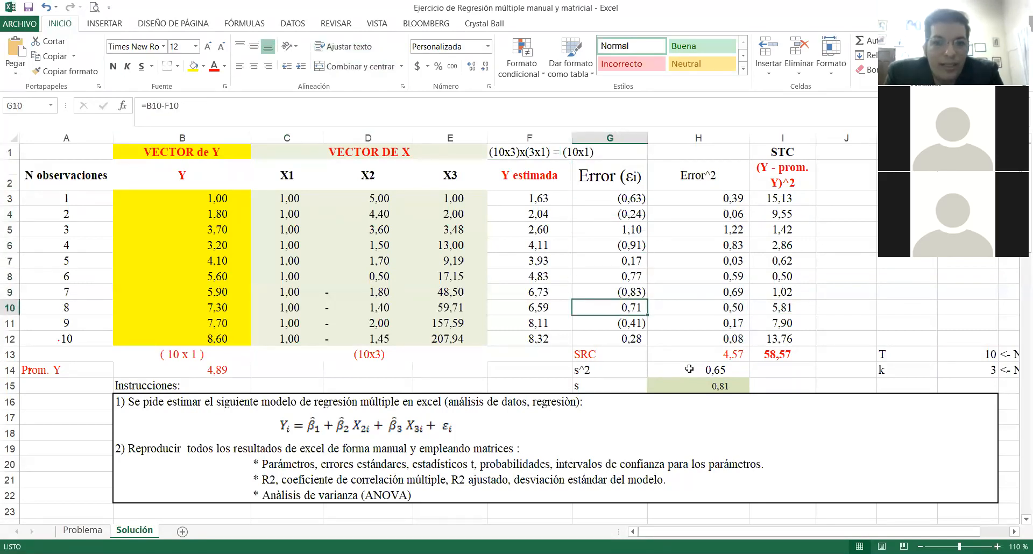
Step: Inspect the s^2 formula in H14 and the s formula in H15 that takes its square root
key("Right")
key("Down")
key("Down")
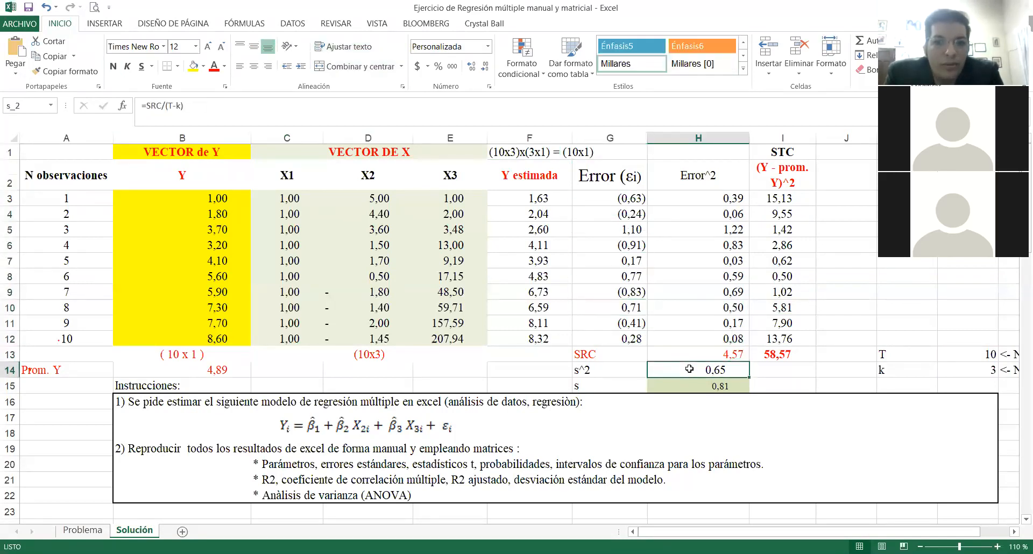
key("Left")
key("Right")
key("Down")
key("Up")
key("Down")
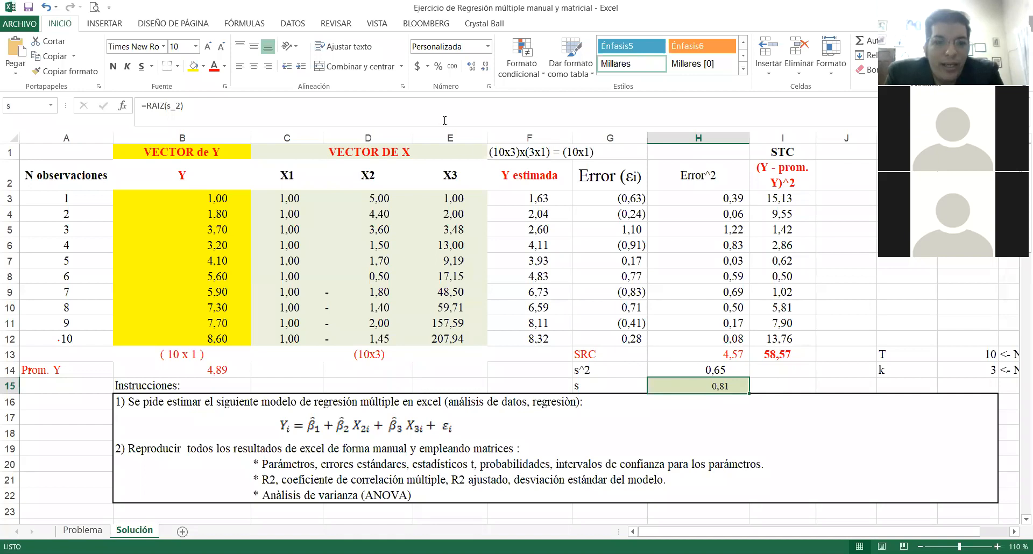
Step: Look down the Solución sheet through the regression summary, ANOVA table and matrix sections to section 6, the variance-covariance matrix
key("Down")
key("Down")
key("Down")
key("Down")
key("Down")
key("Down")
key("Down")
key("Down")
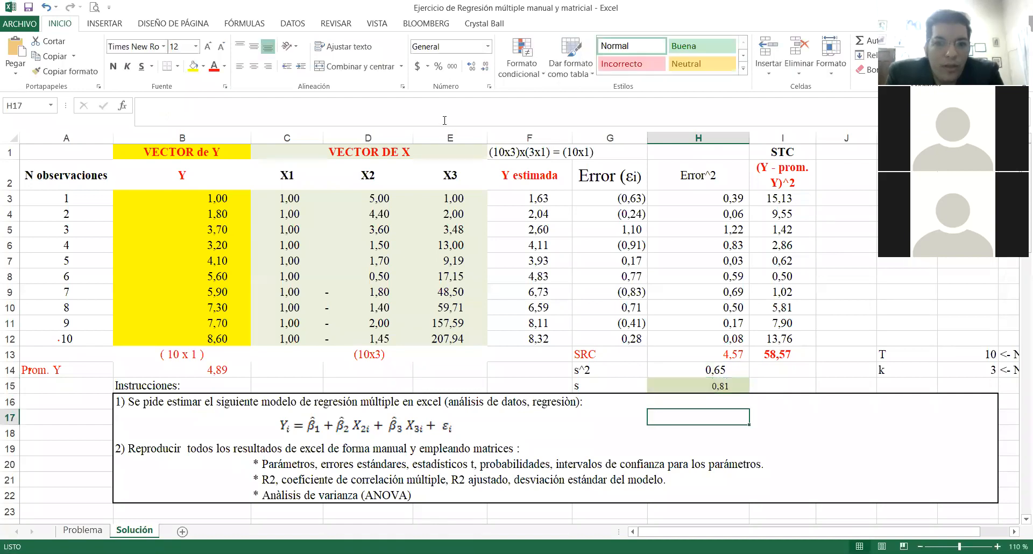
key("Down")
key("Down")
key("Down")
key("Down")
key("Down")
key("Down")
key("Down")
key("Down")
key("Down")
key("Down")
key("Down")
key("Down")
key("Down")
key("Down")
key("Down")
key("Down")
key("Down")
key("Down")
key("Down")
key("Down")
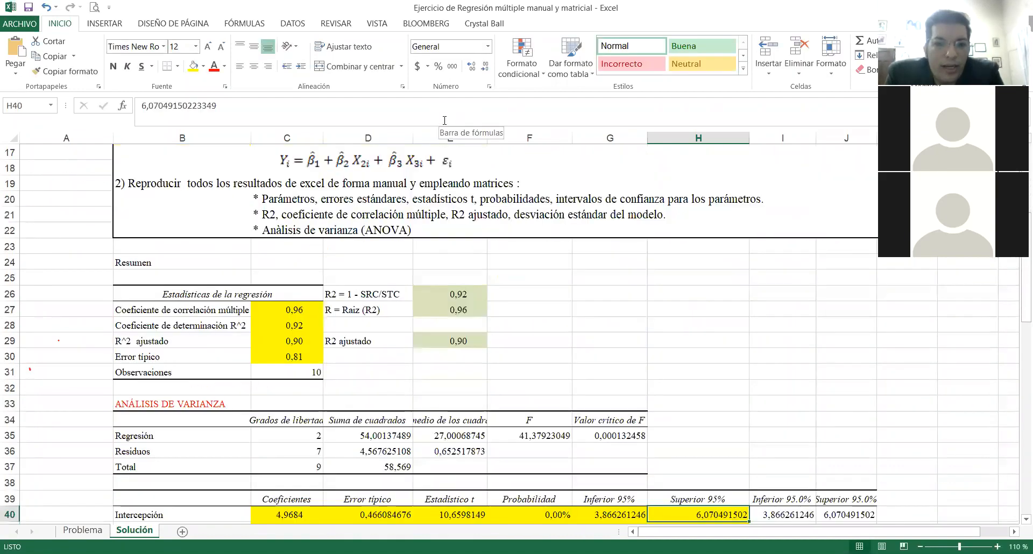
key("Down")
key("Down")
key("Down")
key("Down")
key("Down")
key("Down")
key("Down")
key("Down")
key("Down")
key("Down")
key("Down")
key("Down")
key("Down")
key("Down")
key("Down")
key("Down")
key("Down")
key("Down")
key("Down")
key("Down")
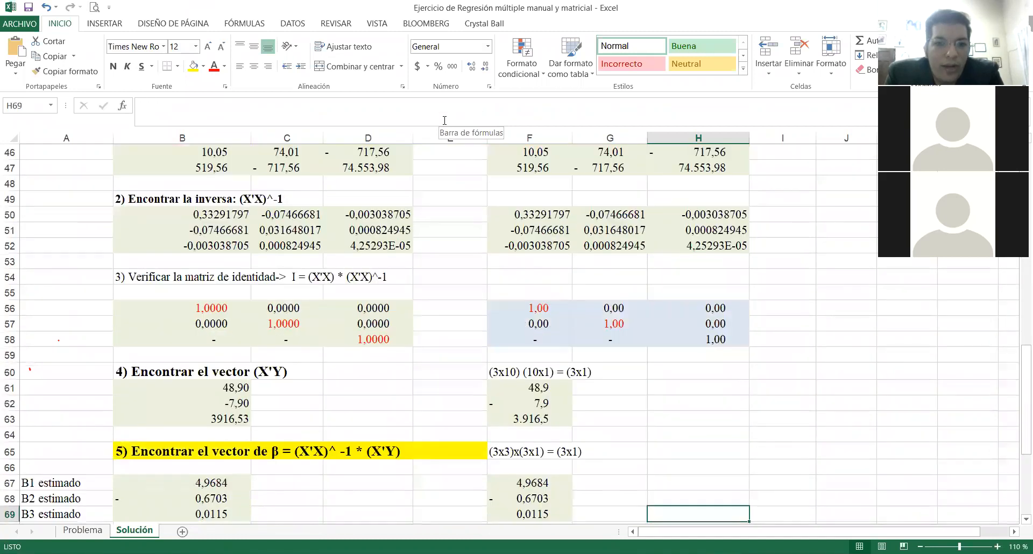
key("Down")
key("Up")
key("Up")
key("Up")
key("Up")
key("Up")
key("Up")
key("Up")
key("Up")
key("Up")
key("Up")
key("Up")
key("Up")
key("Up")
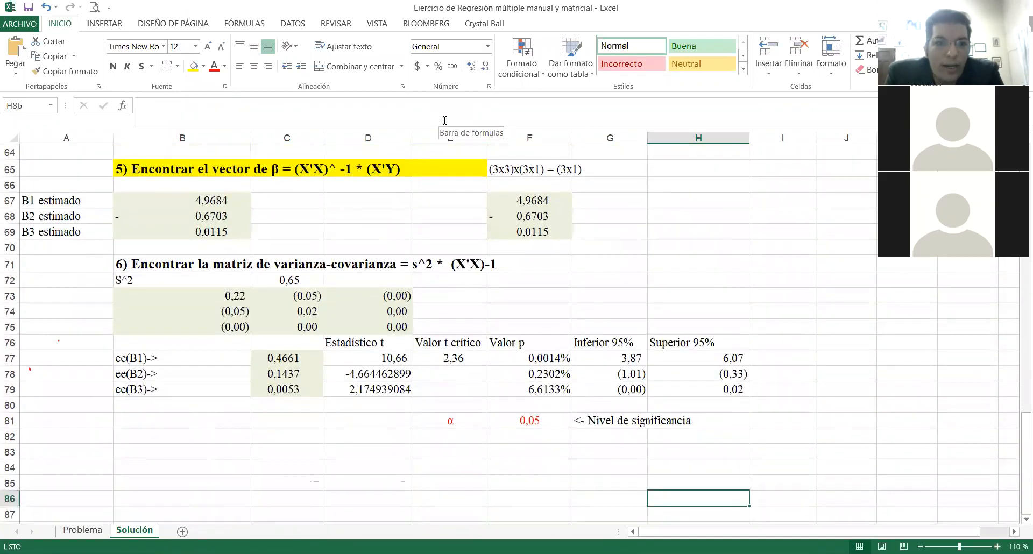
Step: Clear the variance-covariance matrix formulas in B73:D75 of section 6
key("Left")
key("Left")
key("Left")
key("Left")
key("Left")
key("Left")
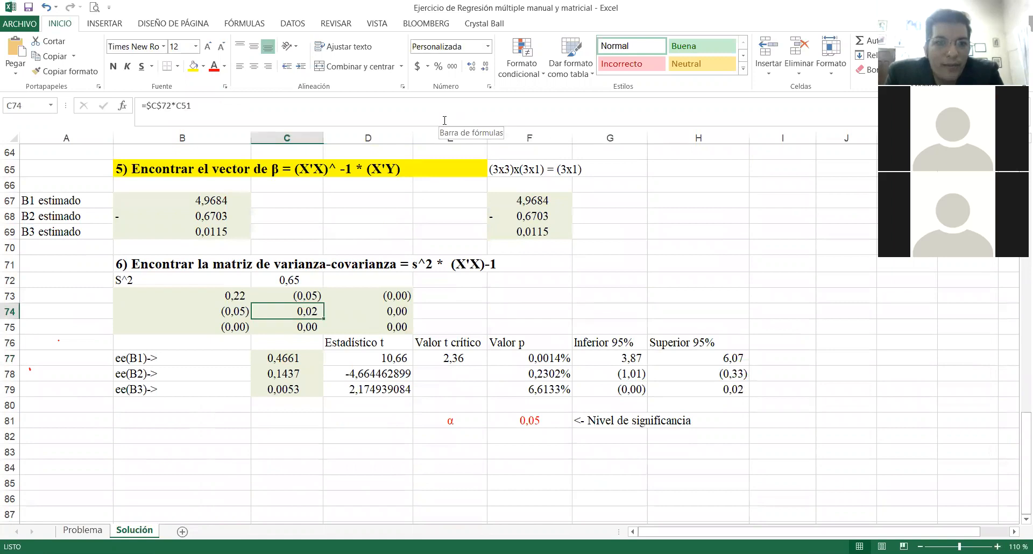
key("Up")
key("shift+Right")
key("shift+Right")
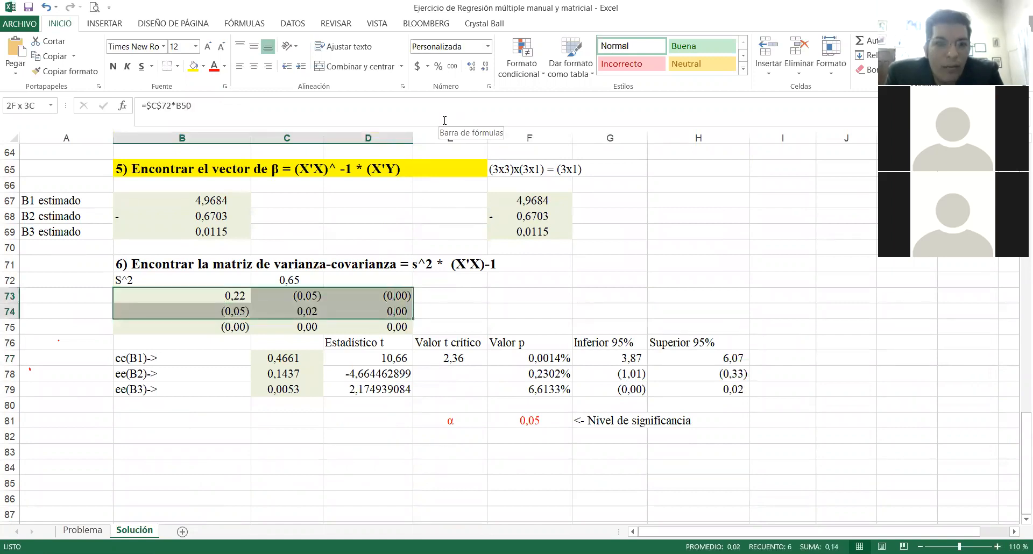
key("shift+Down")
key("shift+Down")
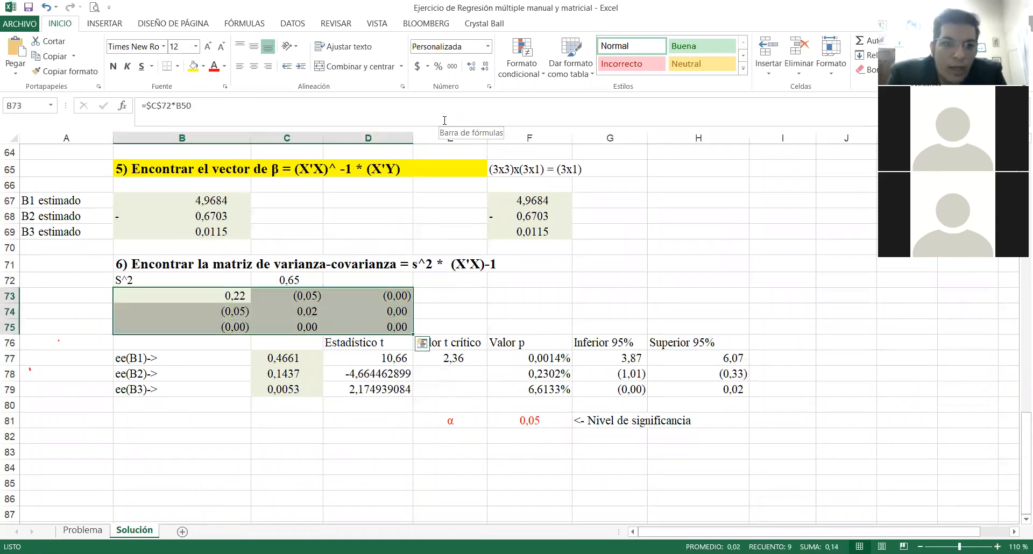
key("Delete")
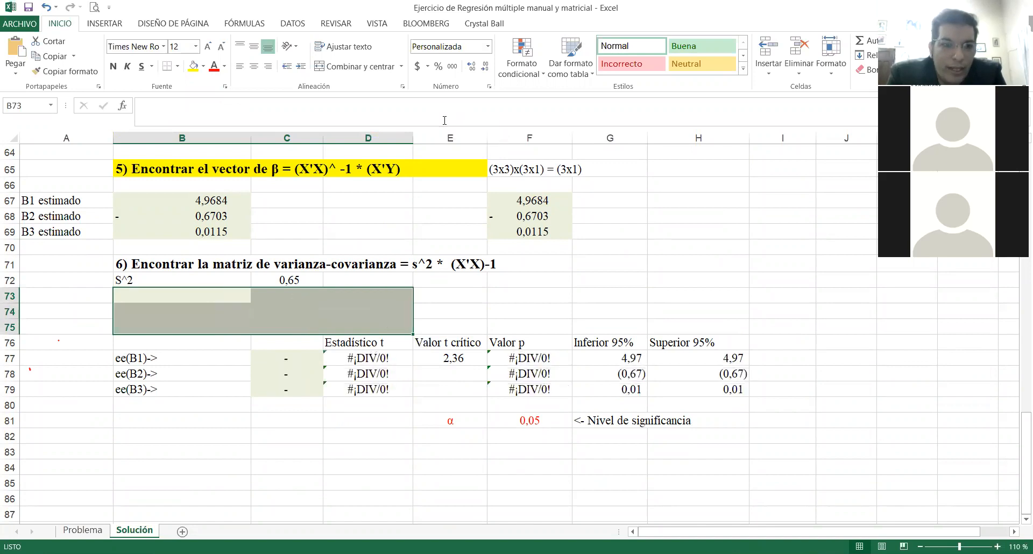
Step: Enter the formula +C72*F50 in B73, multiplying S^2 by the first element of the inverse matrix (X'X)^-1
type("+")
key("Right")
key("Up")
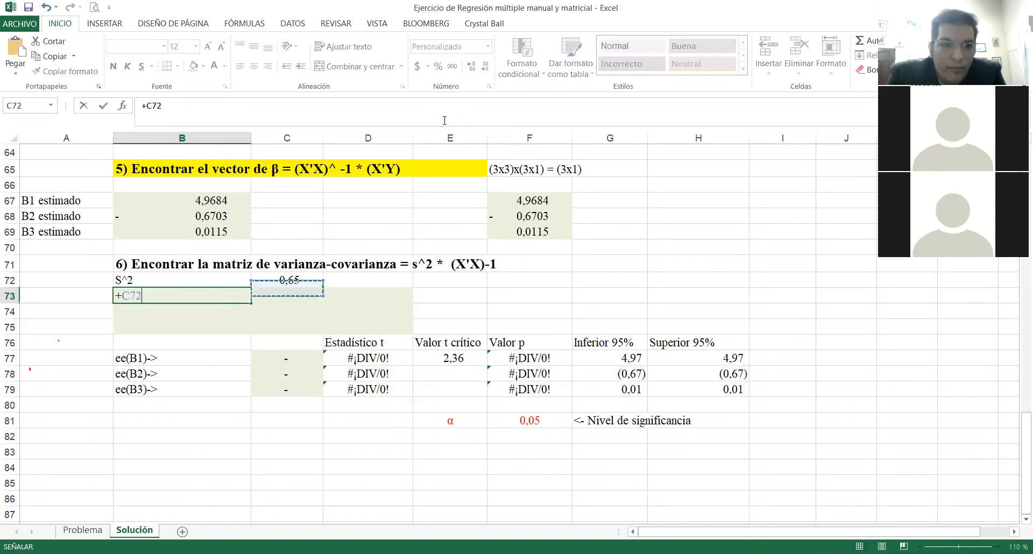
type("*")
key("Up")
key("Up")
key("Up")
key("Up")
key("Up")
key("Up")
key("Up")
key("Up")
key("Up")
key("Up")
key("Up")
key("Up")
key("Up")
key("Up")
key("Up")
key("Up")
key("Up")
key("Up")
key("Up")
key("Up")
key("Up")
key("Up")
key("Up")
key("Up")
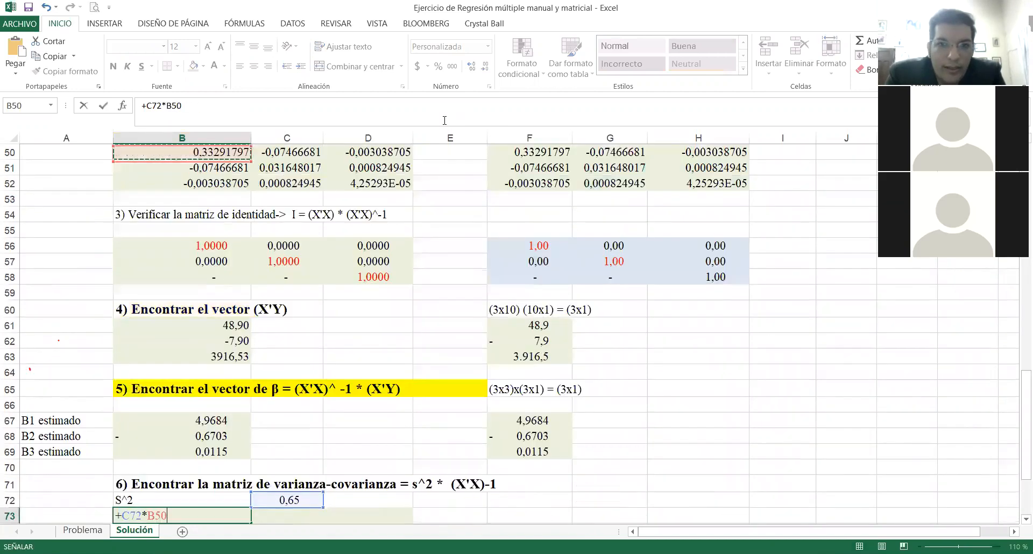
key("Right")
key("Right")
key("Right")
key("Right")
key("Down")
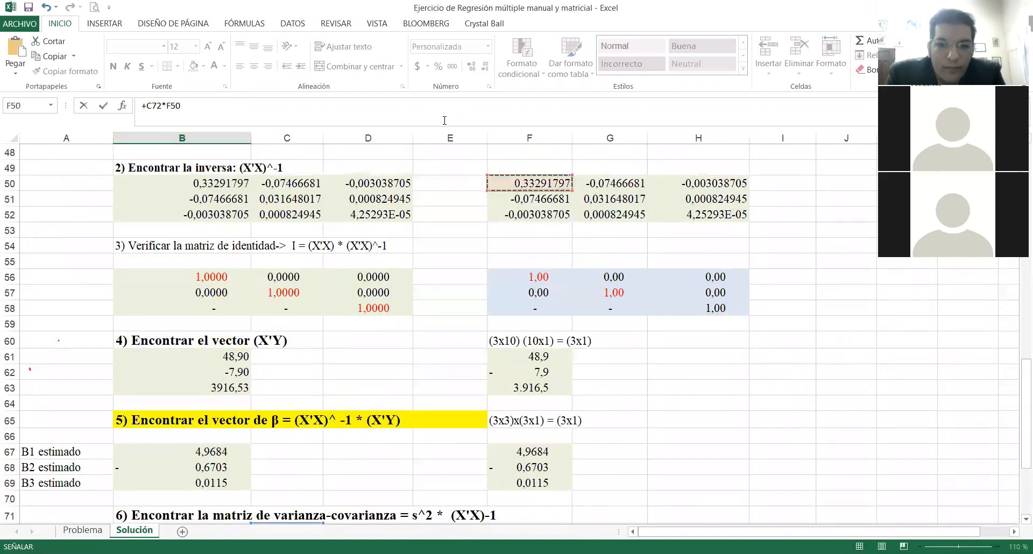
key("Return")
key("Down")
key("Down")
key("Down")
key("Down")
key("Down")
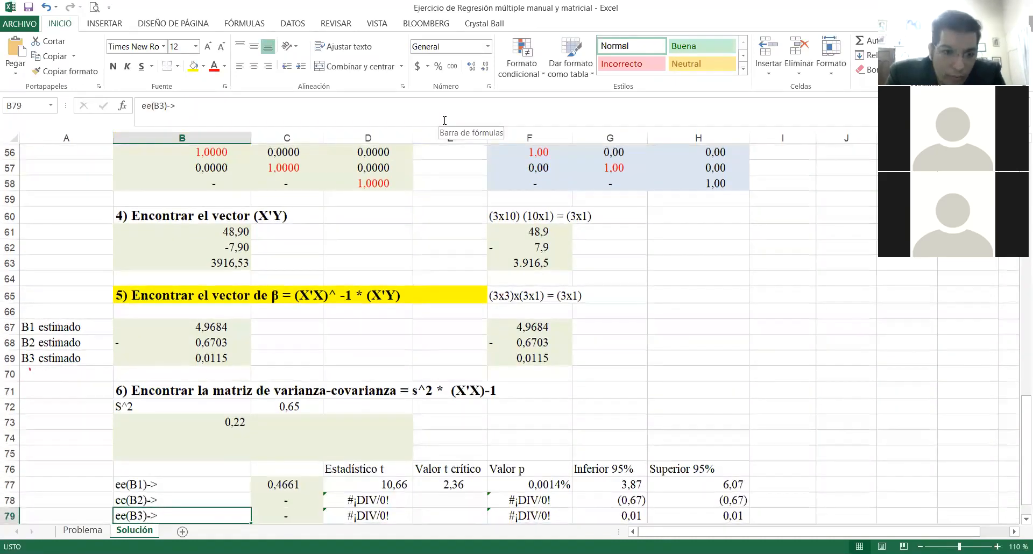
Step: Try to fill the B73 formula across to D73 and check the S^2 cell C72 it refers to
left_click(240, 421)
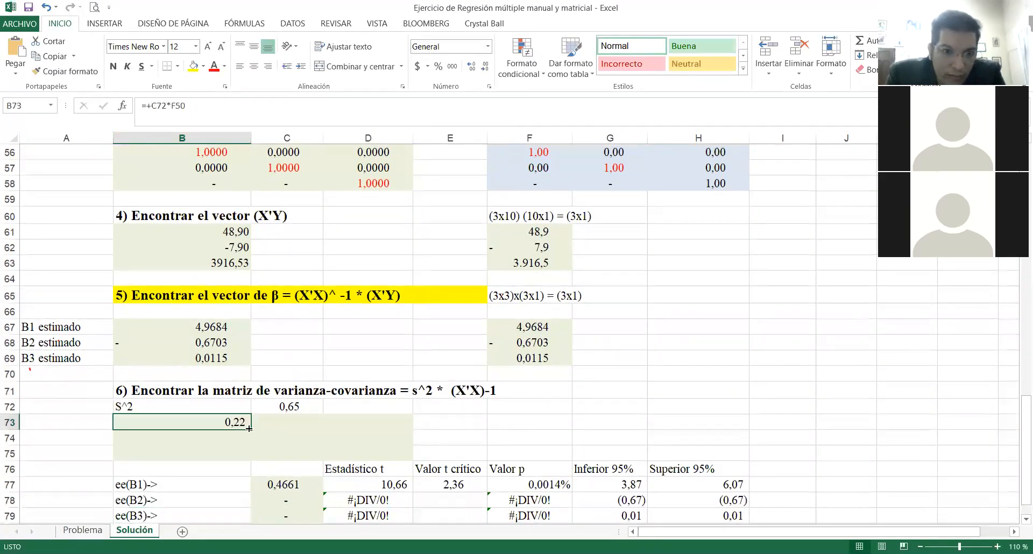
left_click_drag(251, 429, 401, 434)
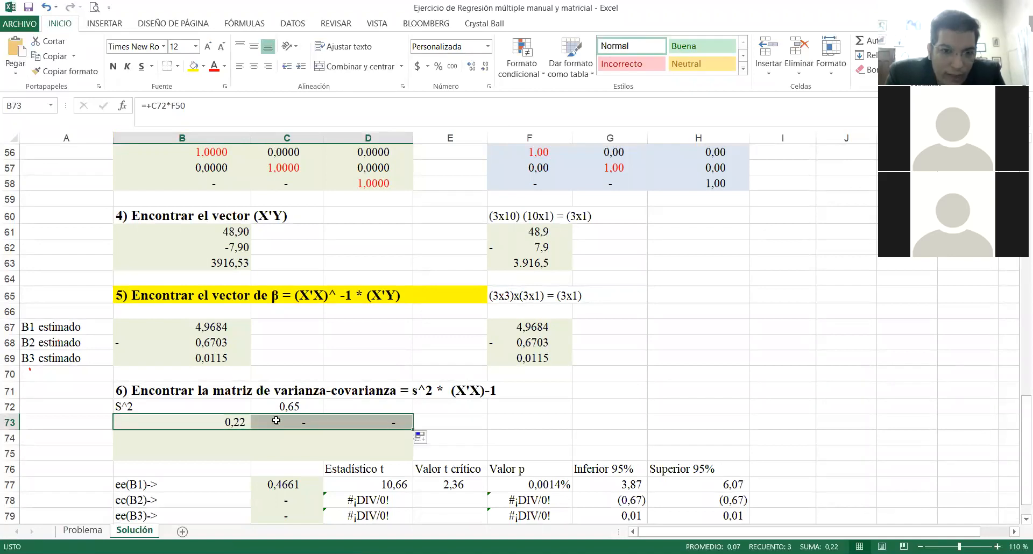
left_click(242, 422)
left_click(272, 408)
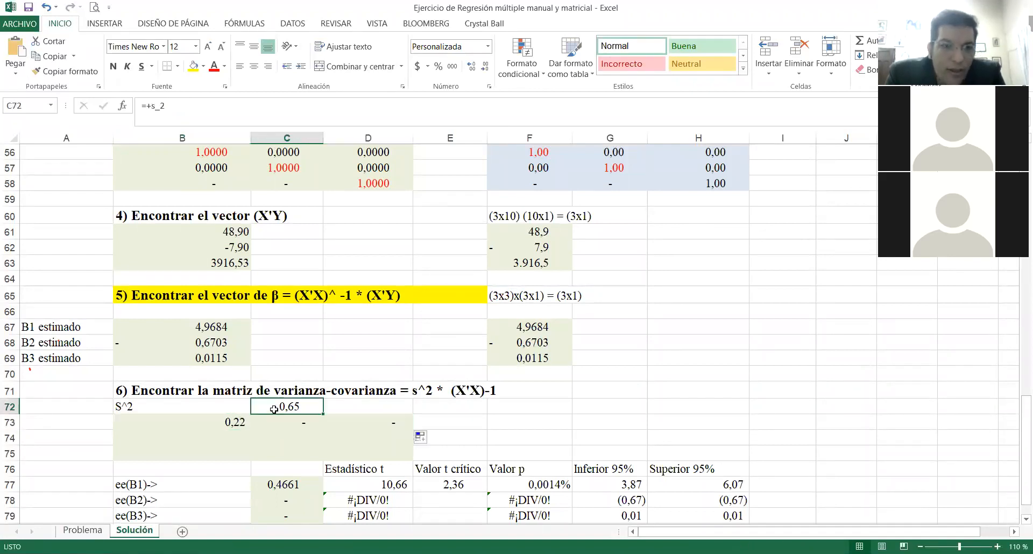
Step: Make the S^2 reference in B73 absolute, giving =+$C$72*F50, and fill the formula across the 3x3 matrix B73:D75
left_click(237, 425)
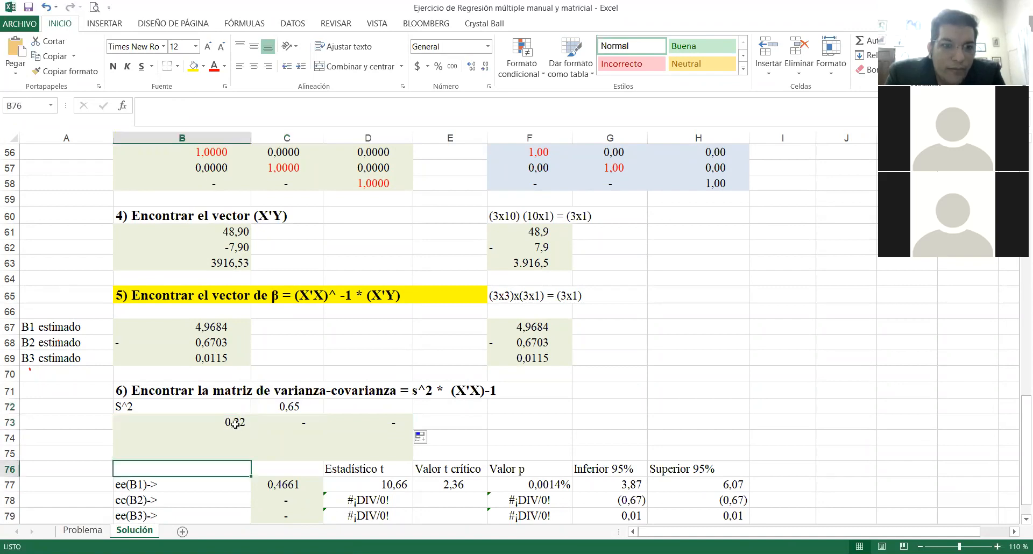
left_click(152, 106)
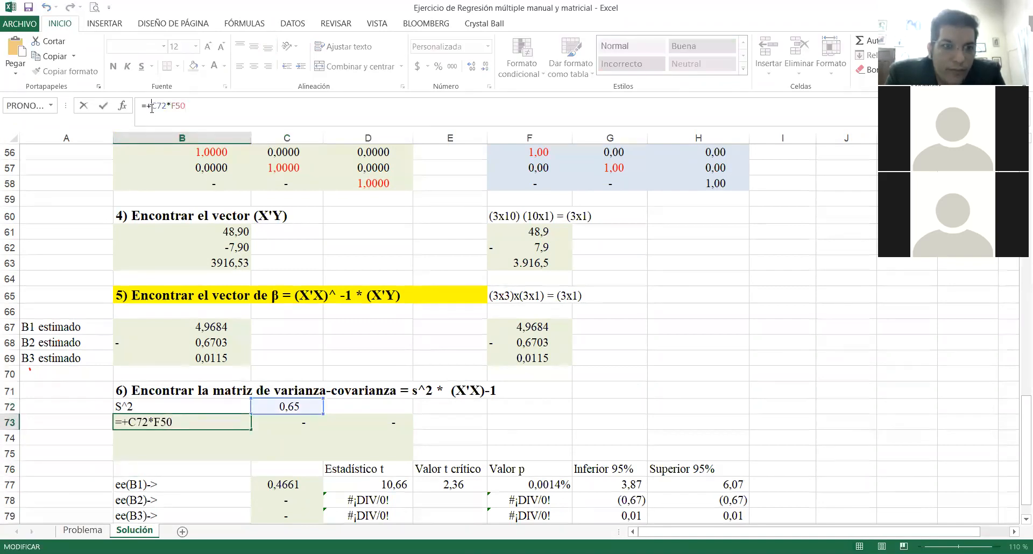
type("$")
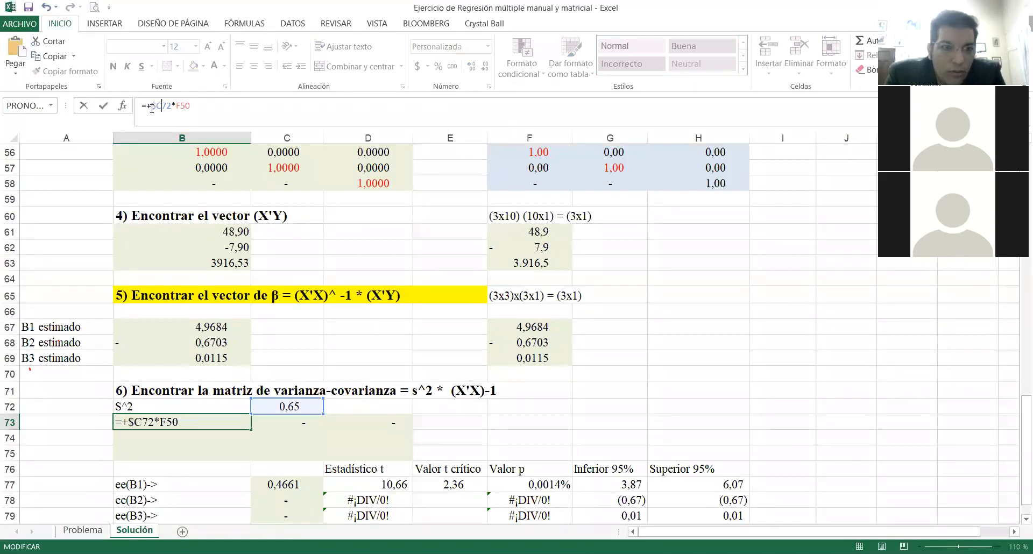
key("Right")
type("$")
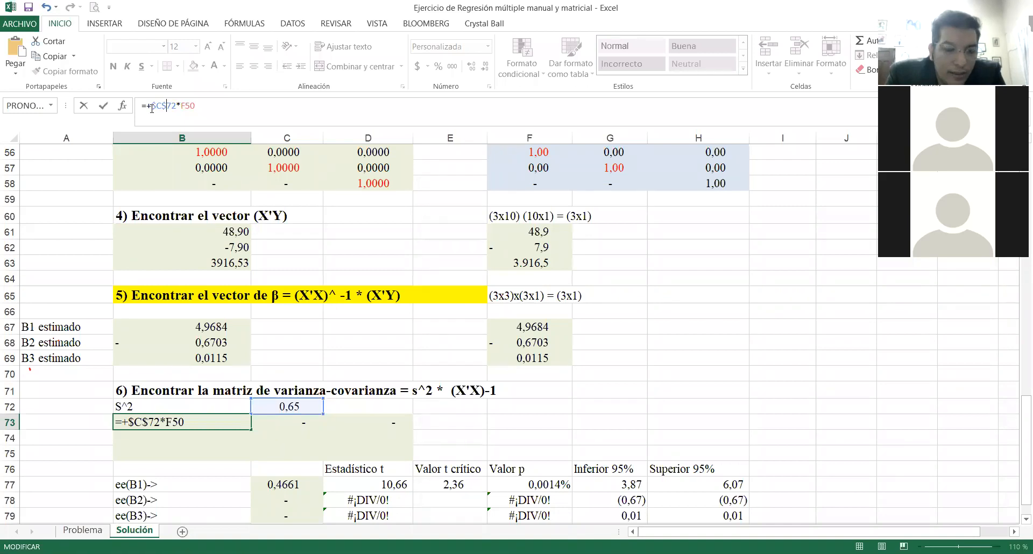
key("Return")
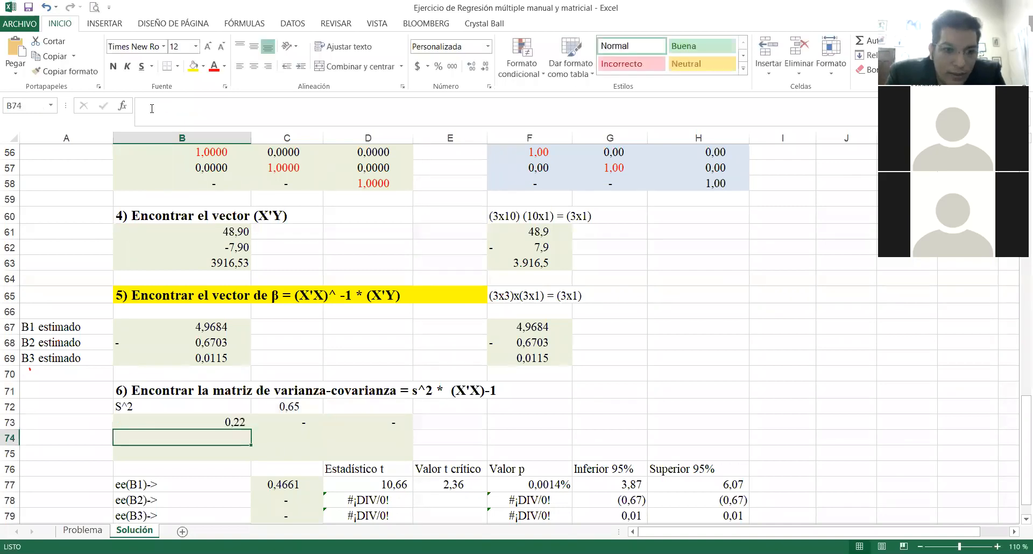
left_click(225, 422)
left_click_drag(249, 431, 412, 458)
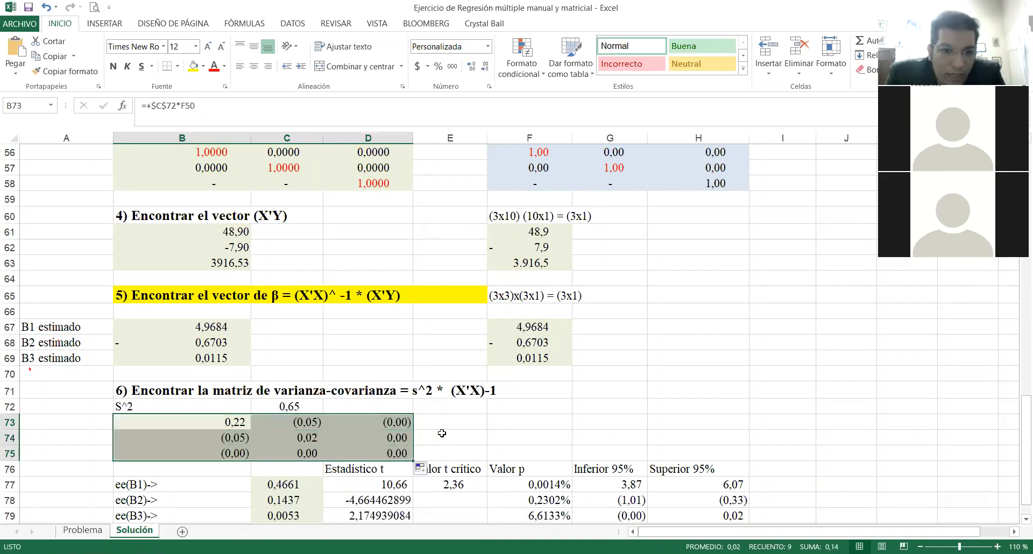
Step: Review the standard error, t statistic and critical t value formulas in rows 77 to 79 and the significance level below
left_click(442, 433)
key("Down")
key("Down")
key("Down")
key("Down")
key("Down")
key("Down")
key("Down")
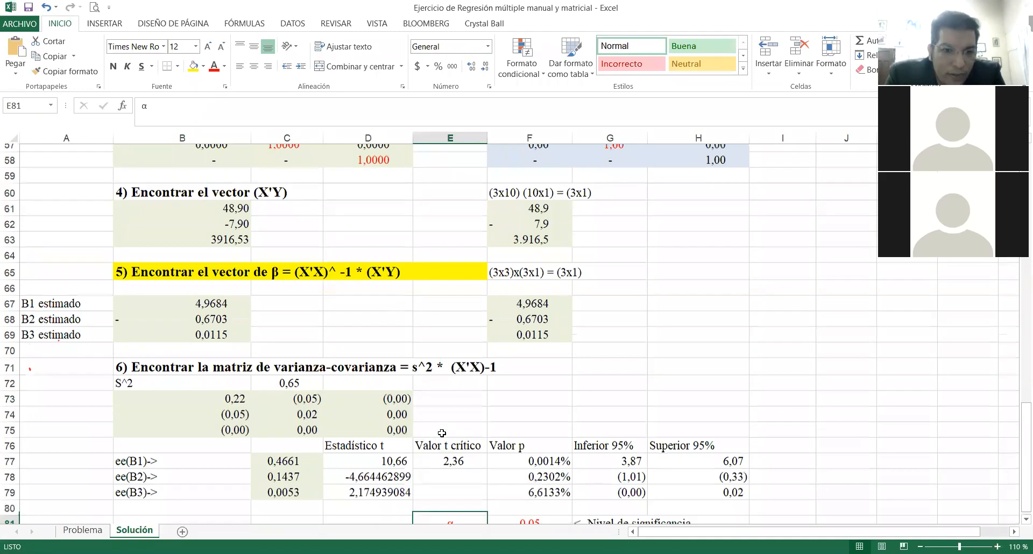
key("Down")
key("Down")
key("Down")
key("Down")
key("Up")
key("Up")
key("Up")
key("Up")
key("Up")
key("Up")
key("Up")
key("Up")
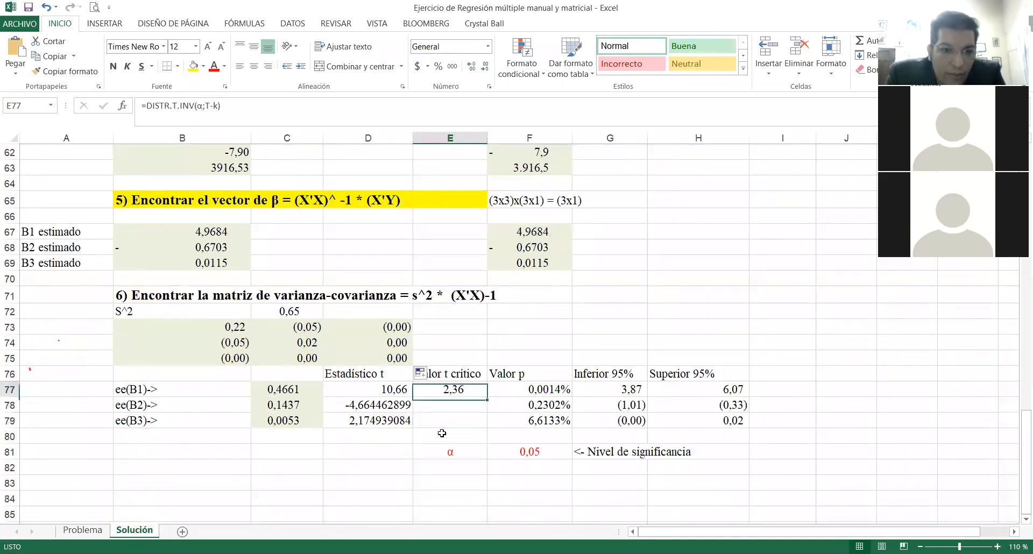
key("Up")
key("Left")
key("Left")
key("Down")
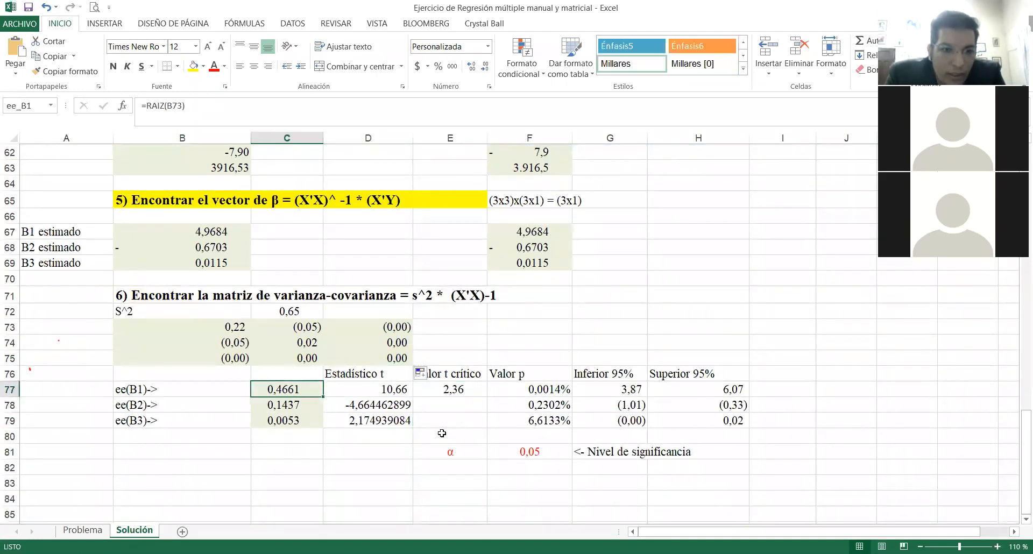
Step: Examine the S^2 row and the matrix formula of the estimated β vector in F67
key("Up")
key("Up")
key("Up")
key("Up")
key("Up")
key("Right")
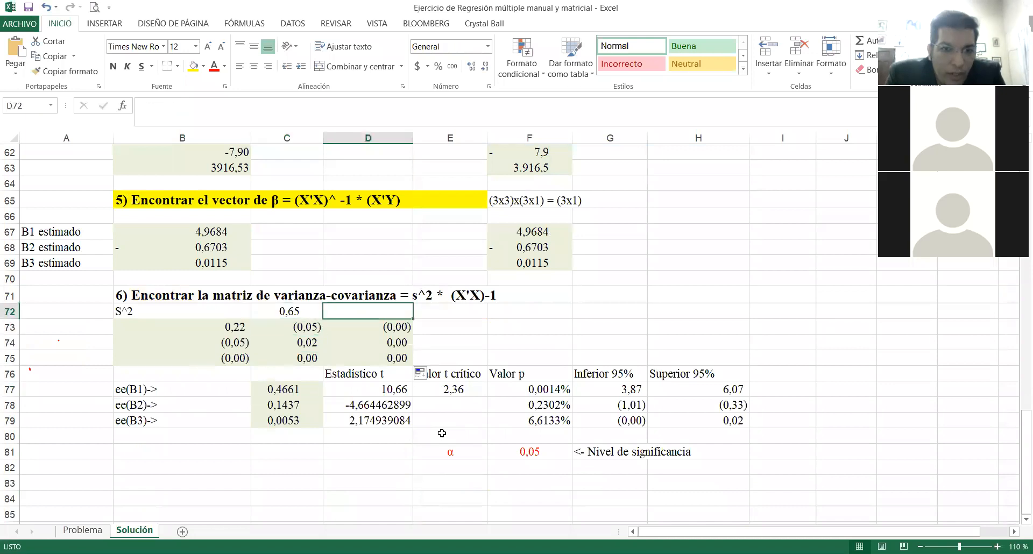
key("Right")
key("Right")
key("Right")
key("Up")
key("Up")
key("Up")
key("Up")
key("Up")
key("Left")
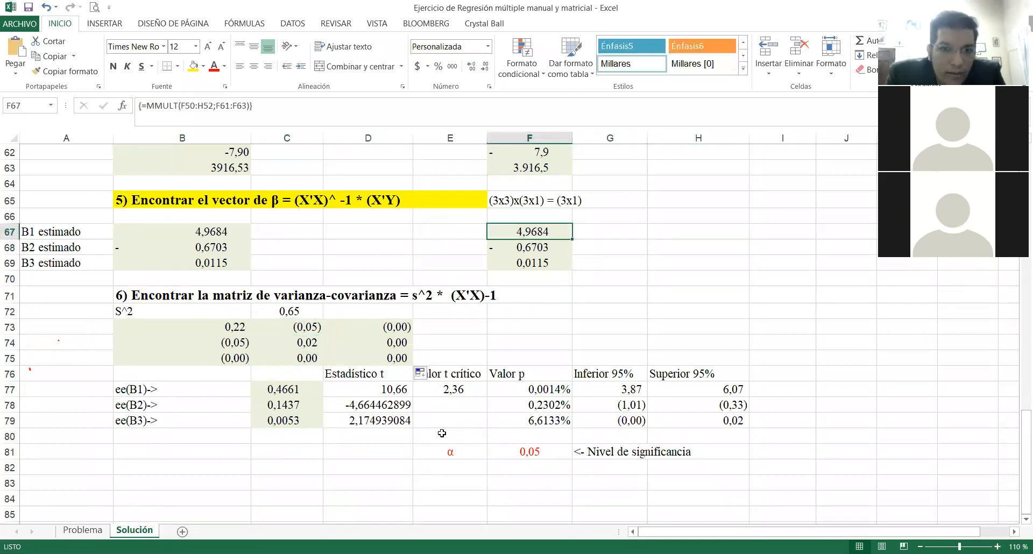
key("Down")
key("Down")
key("Down")
key("Down")
key("Down")
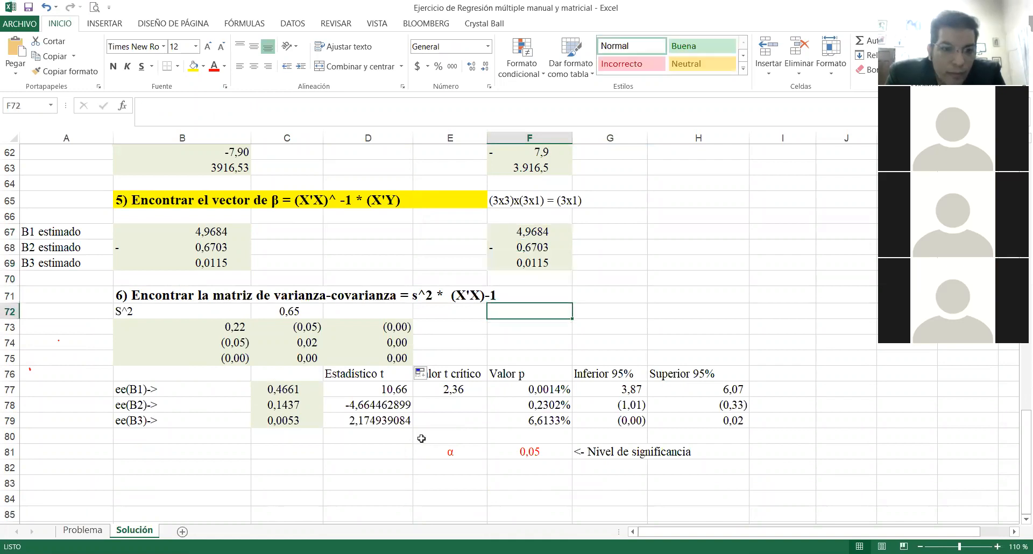
Step: Clear the variance-covariance matrix B73:D75 and define the name varianza_modelo for the S^2 cell C72
left_click_drag(237, 330, 398, 365)
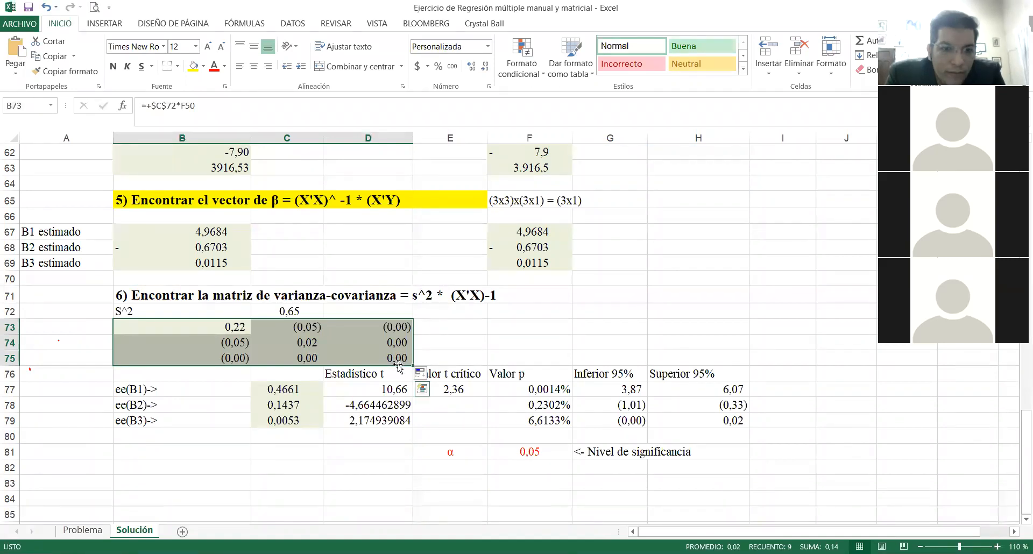
key("Delete")
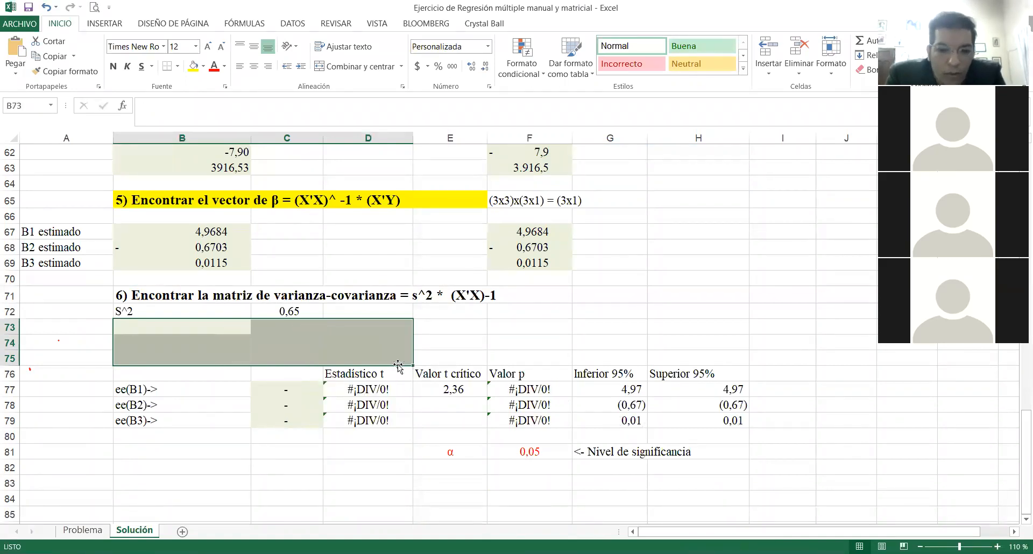
key("Up")
key("Right")
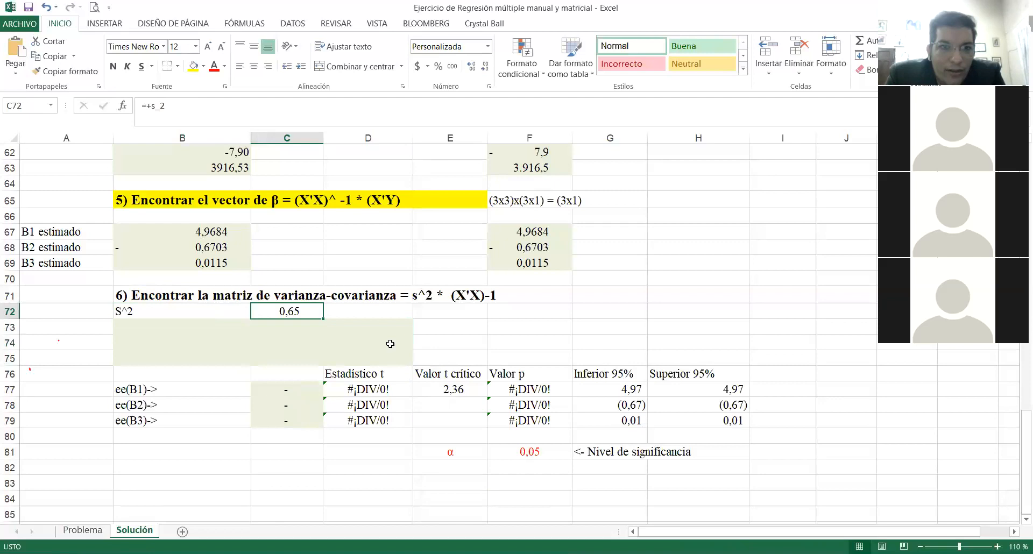
left_click(232, 27)
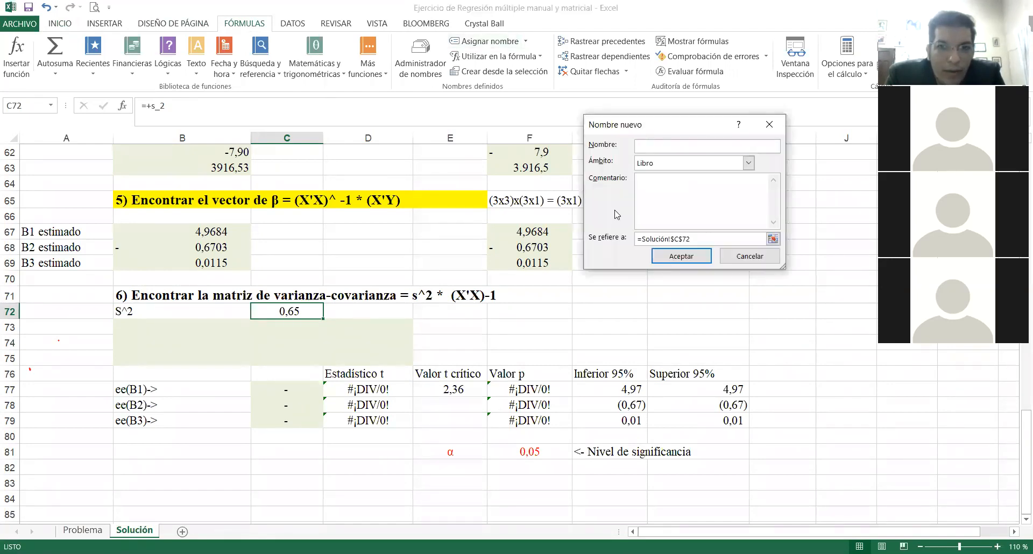
type("var")
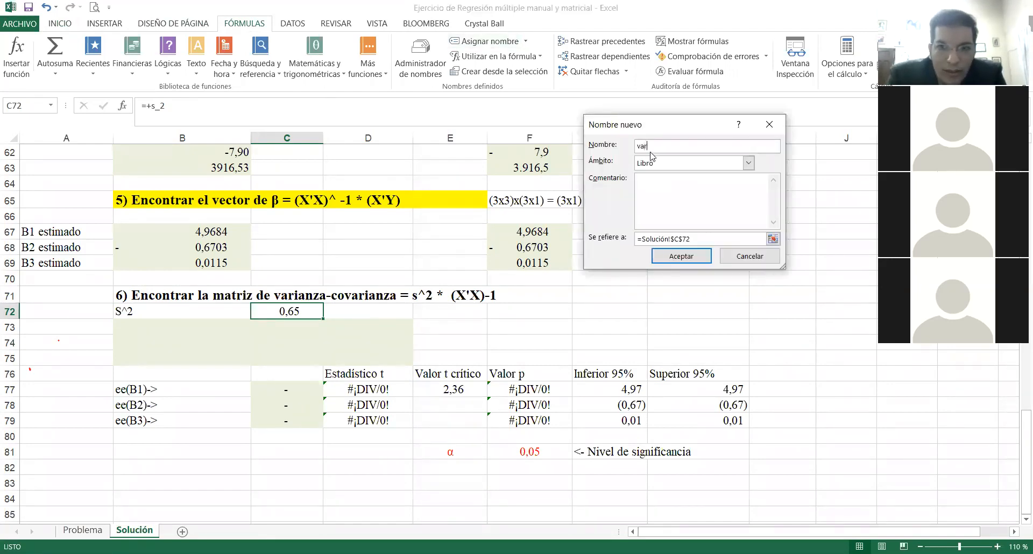
type("ianza_modelo")
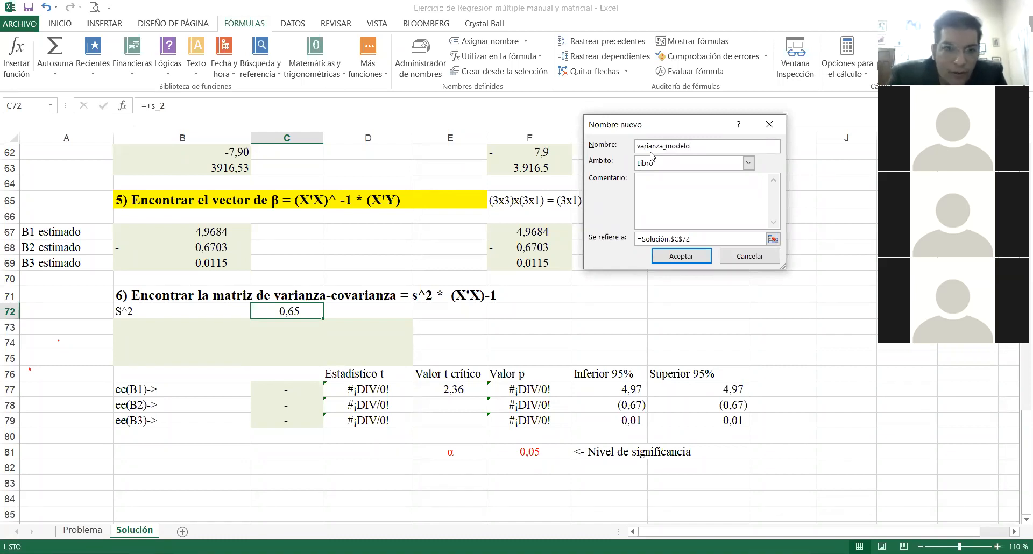
key("Return")
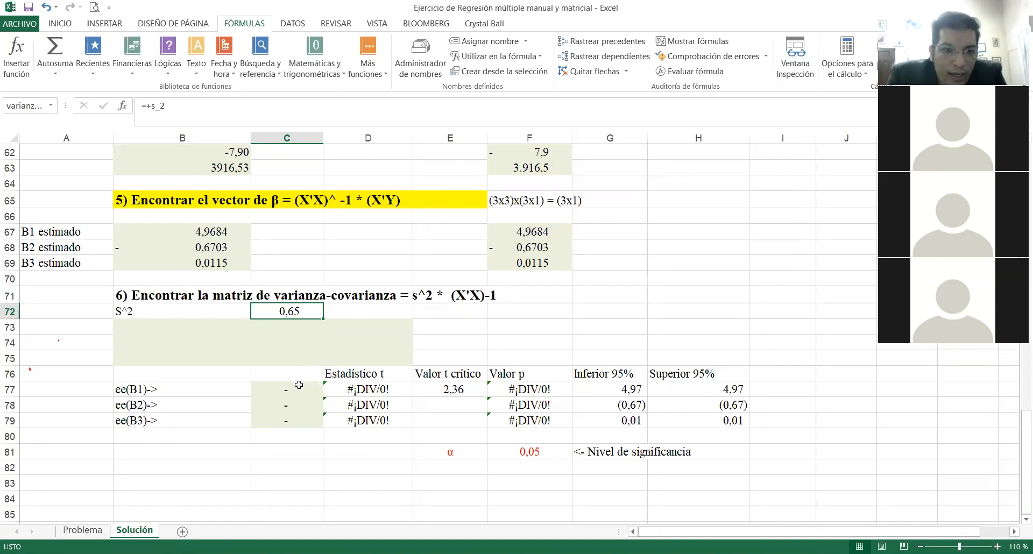
Step: Enter the formula =varianza_modelo*F50 in B73, multiplying the named variance by the first element of the inverse matrix
left_click(226, 331)
type(")")
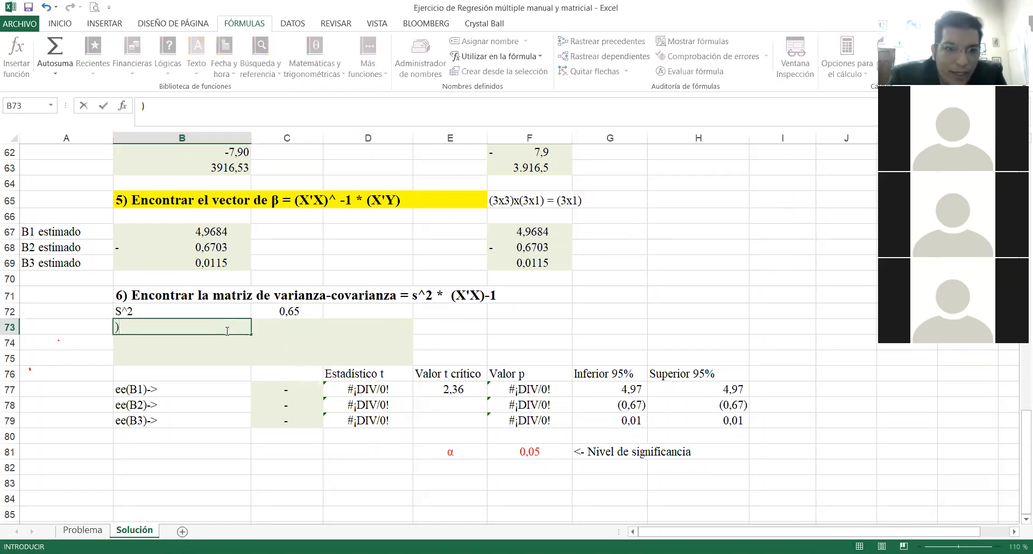
key("BackSpace")
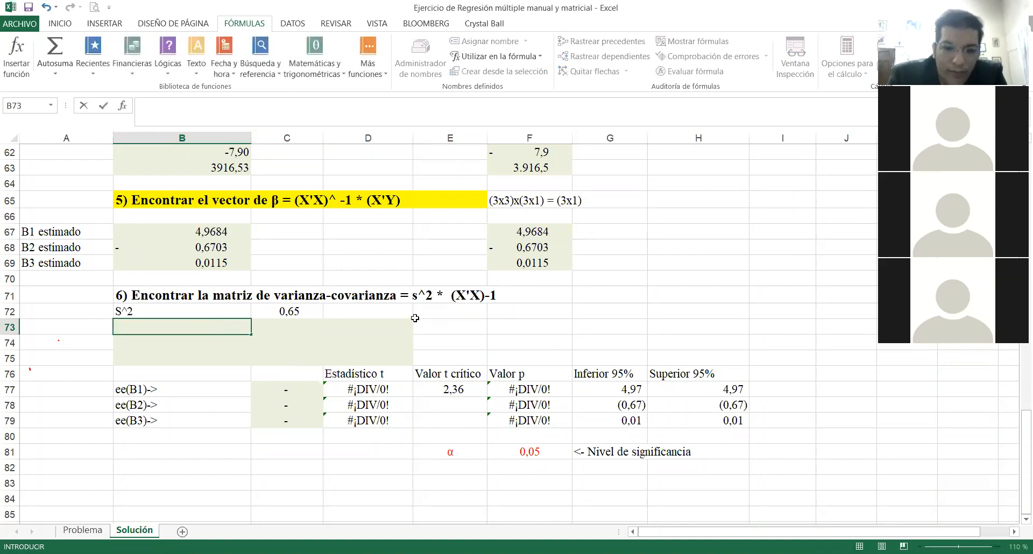
type("=")
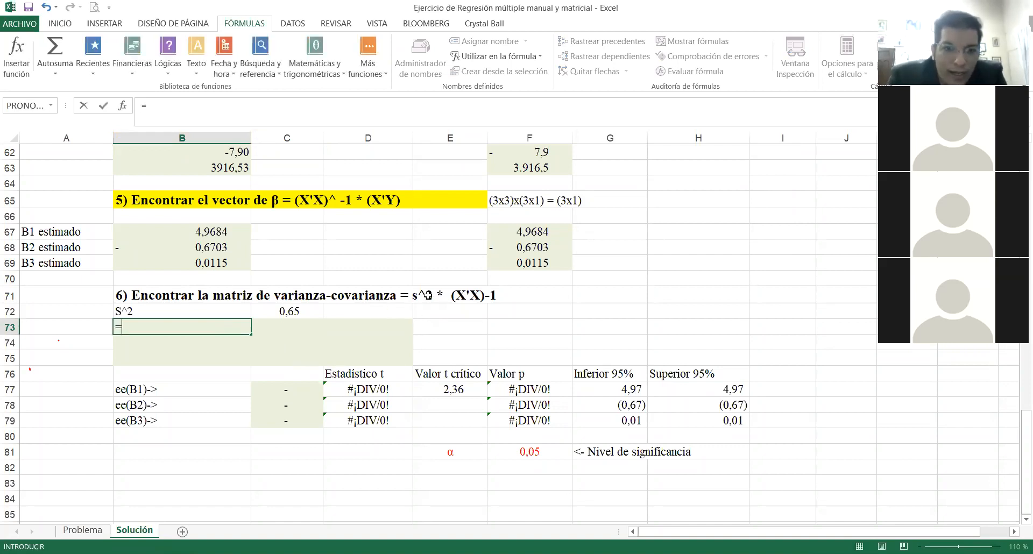
left_click(291, 311)
type("*/")
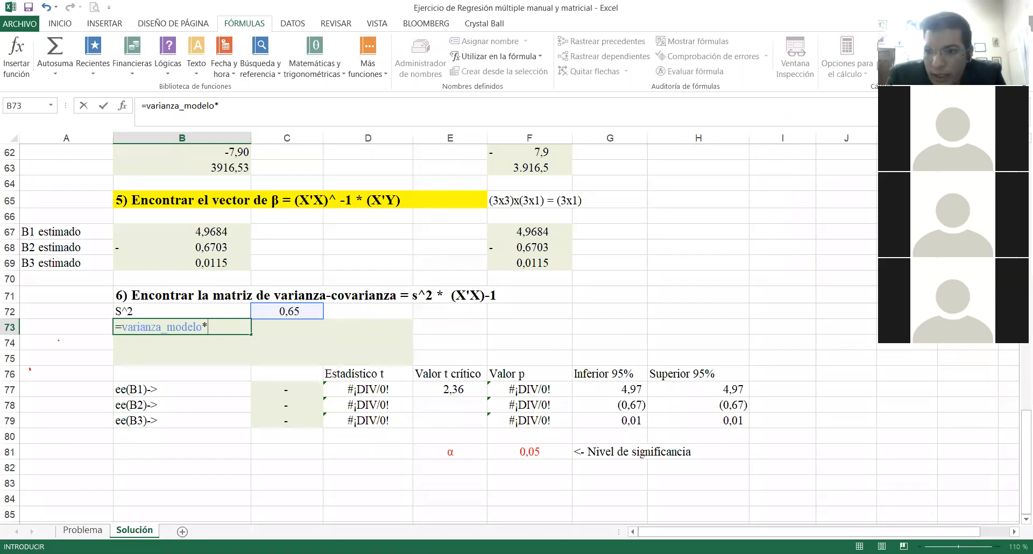
left_click_drag(1019, 429, 1018, 359)
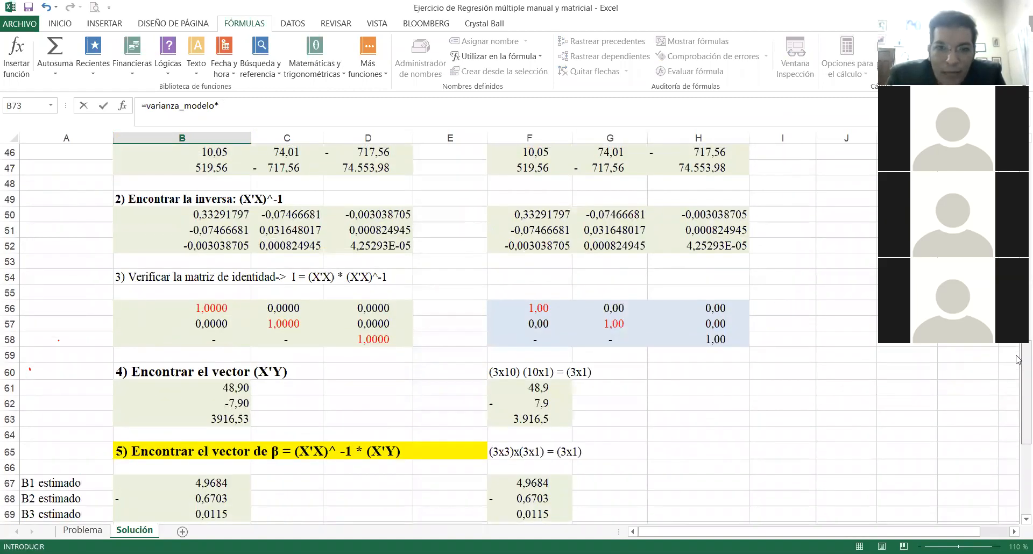
left_click(555, 211)
key("Return")
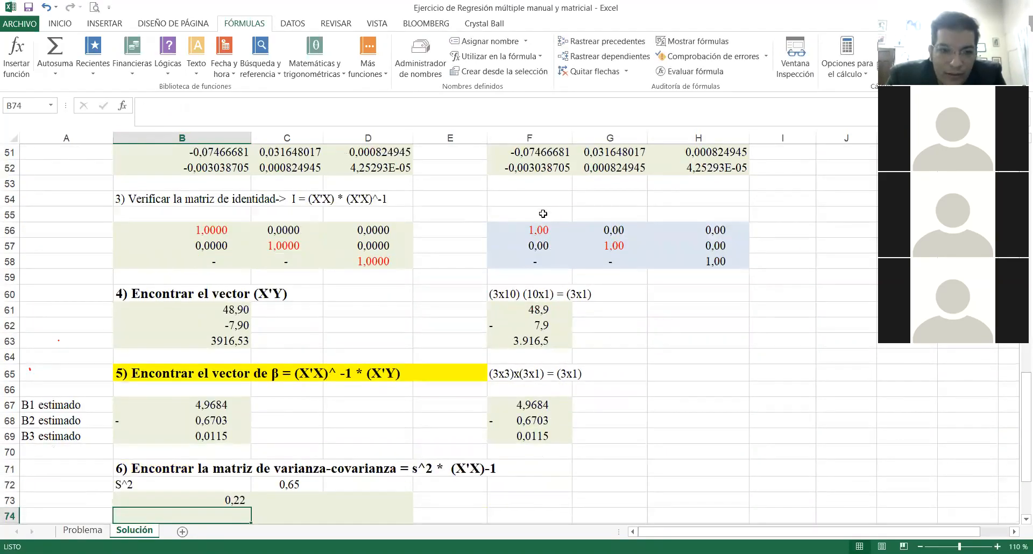
Step: Fill the B73 formula across the whole 3x3 variance-covariance matrix B73:D75
key("Down")
key("Down")
key("Down")
key("Down")
key("Down")
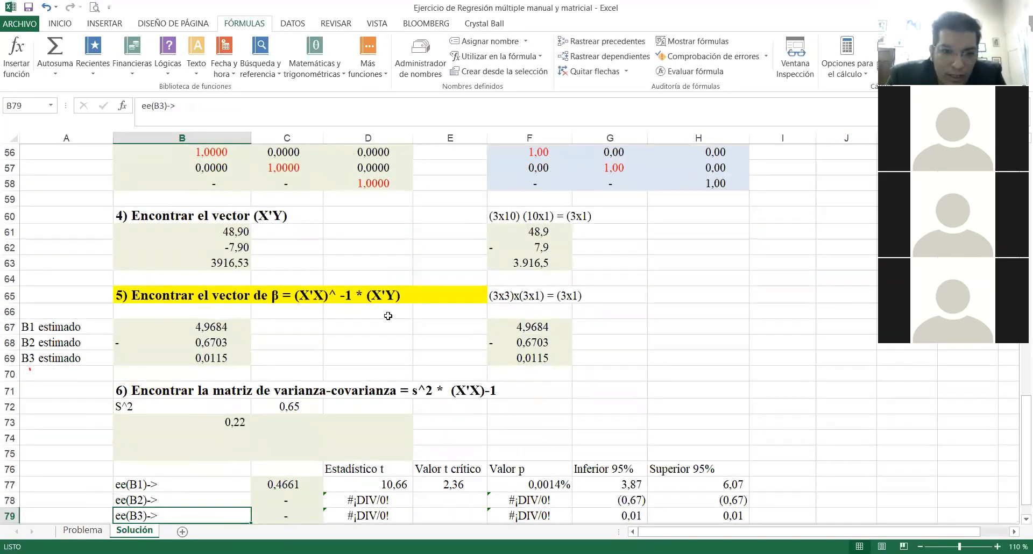
left_click(213, 422)
left_click_drag(251, 430, 405, 456)
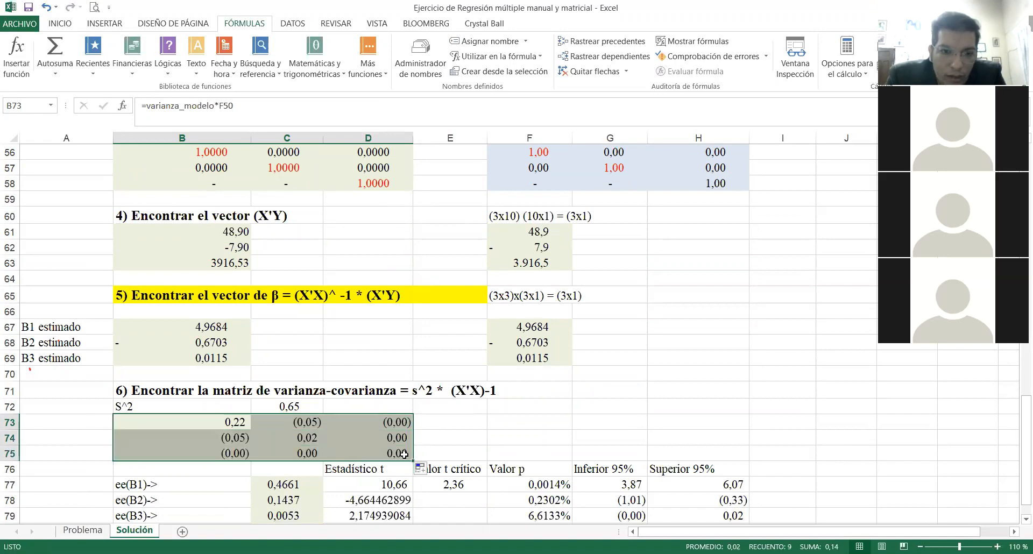
Step: Highlight the diagonal variances B73, C74 and D75 of the variance-covariance matrix with yellow fill
left_click(237, 425)
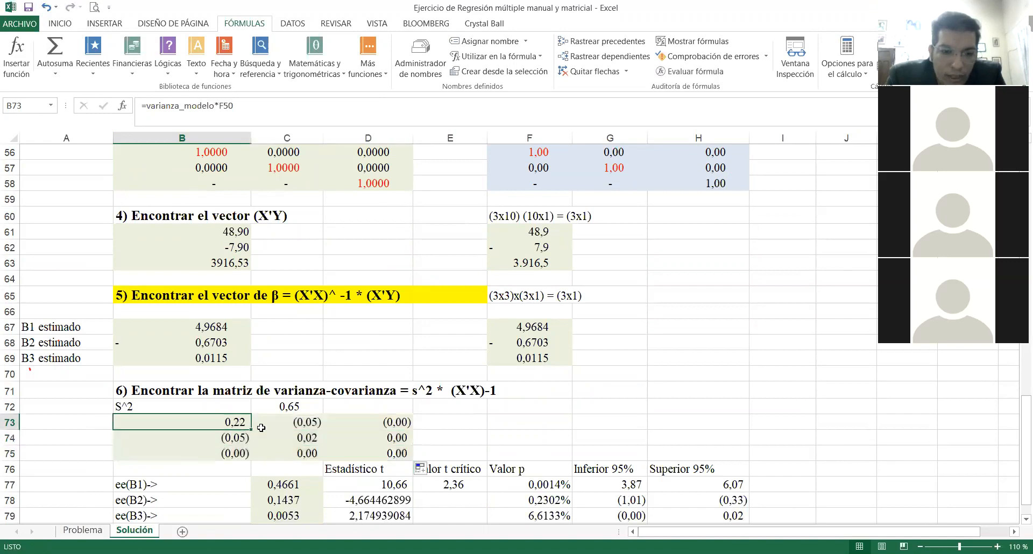
left_click(297, 440)
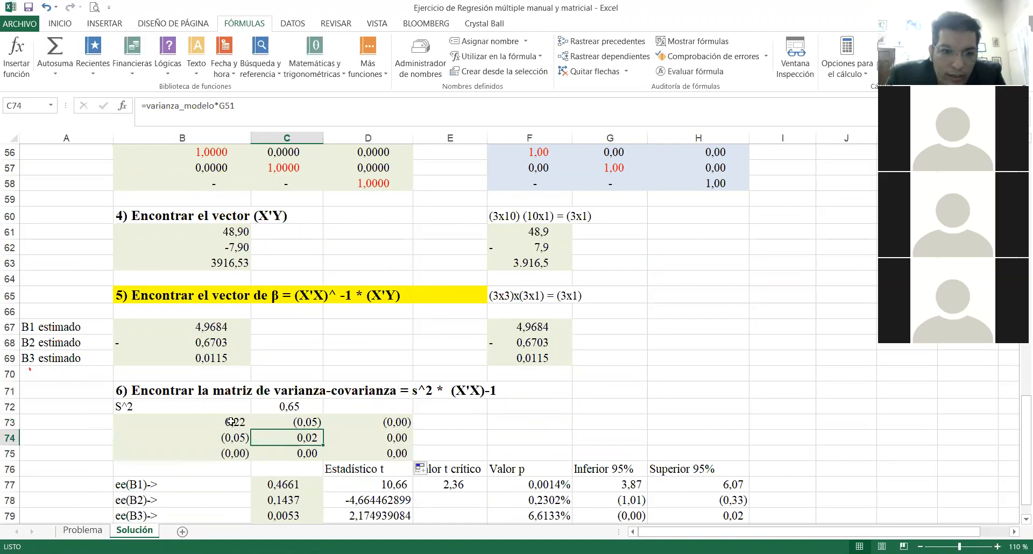
left_click(230, 422)
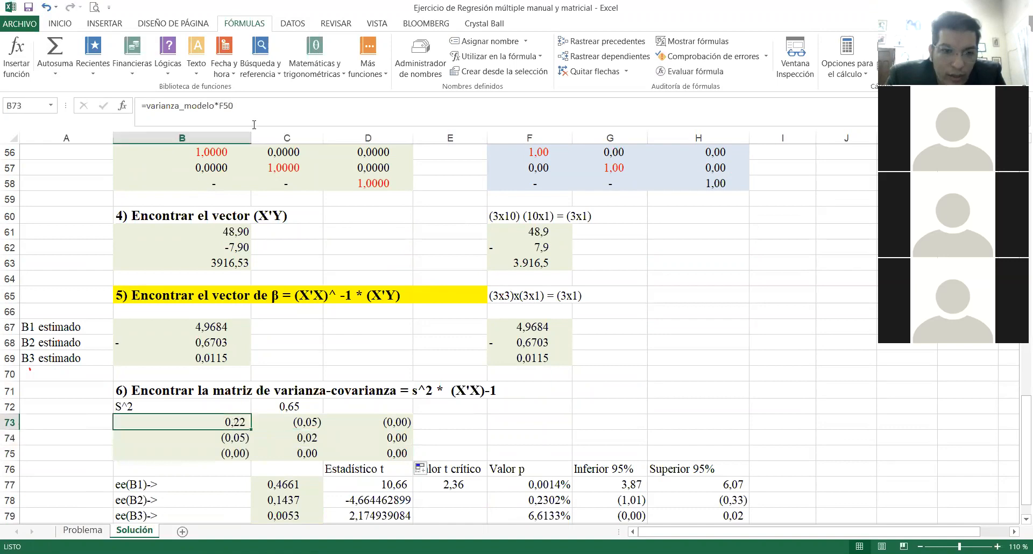
left_click(68, 24)
left_click(196, 66)
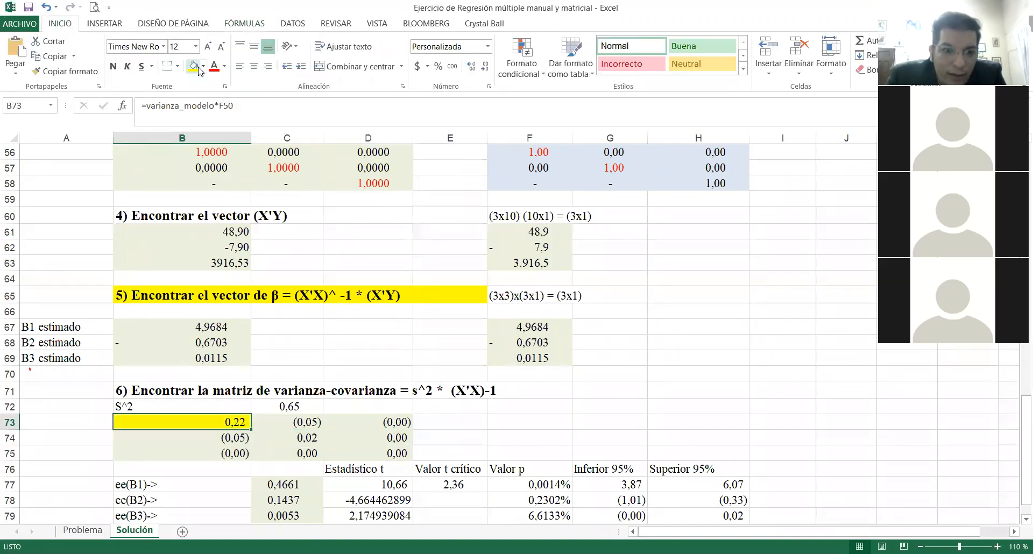
key("Down")
key("Right")
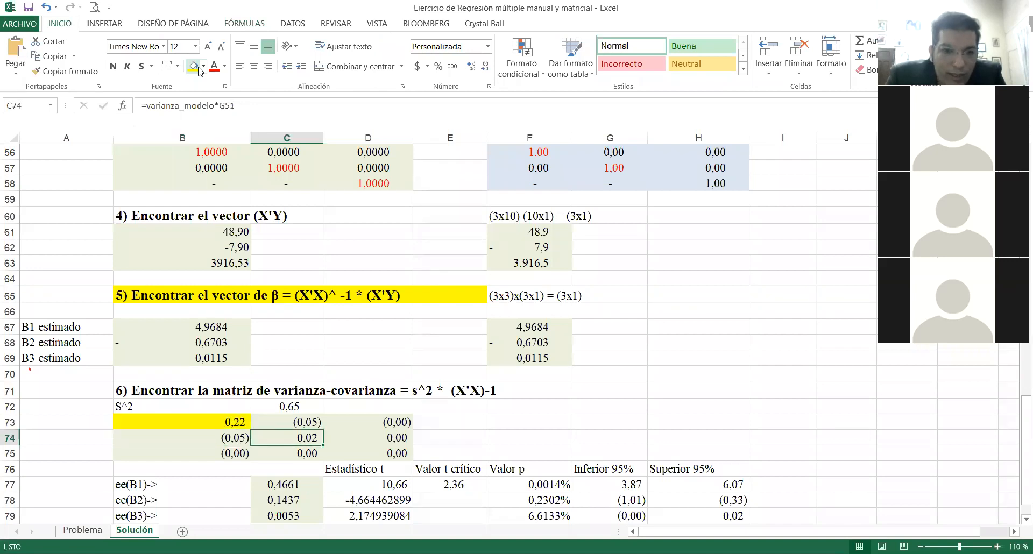
left_click(197, 66)
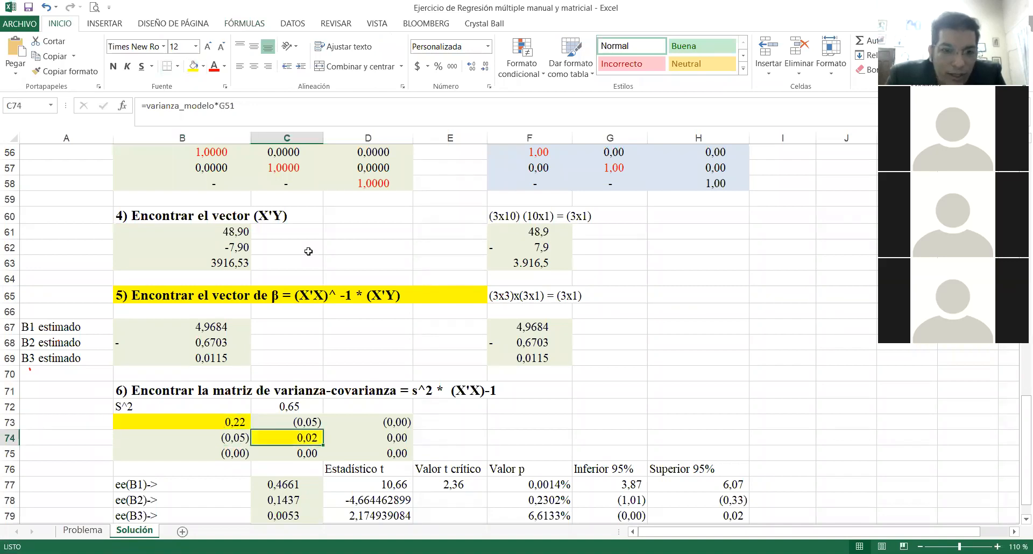
left_click(399, 451)
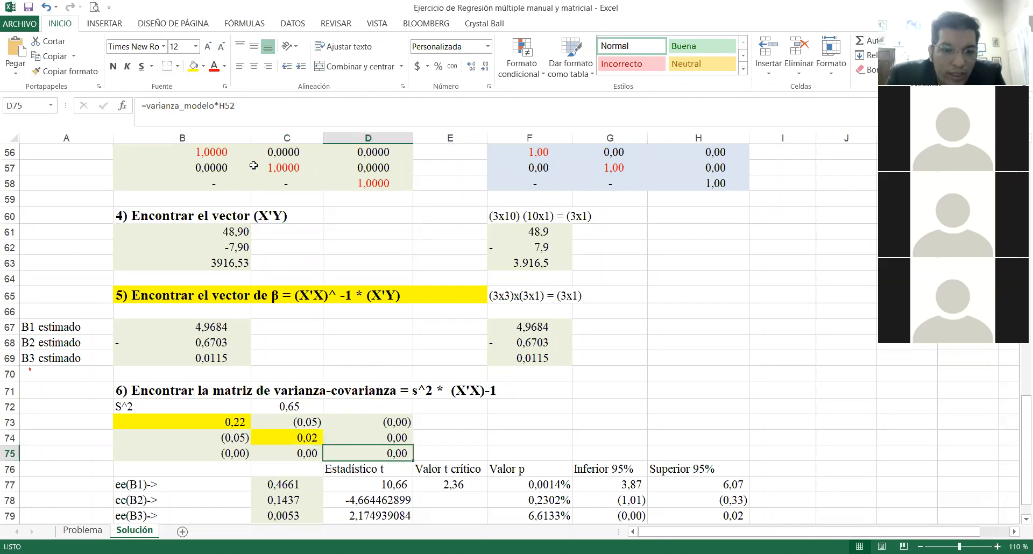
left_click(193, 67)
Step: Increase the decimals shown in the last diagonal variance, D75, to six places
key("Down")
key("Down")
key("Up")
key("Up")
left_click(471, 66)
left_click(471, 66)
left_click(472, 66)
left_click(471, 66)
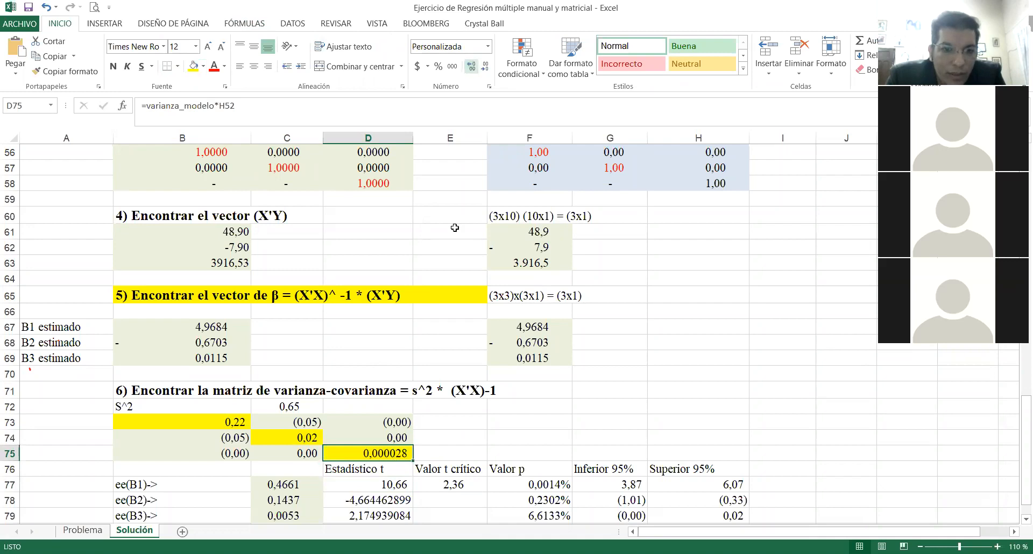
Step: Review the inference table below the matrix and the formulas of the highlighted diagonal variances
left_click(465, 371)
key("Down")
key("Down")
key("Down")
key("Down")
key("Down")
key("Down")
key("Down")
key("Down")
key("Down")
key("Down")
key("Down")
key("Down")
key("Down")
key("Down")
key("Up")
key("Up")
key("Up")
key("Up")
key("Up")
key("Up")
key("Up")
key("Up")
key("Up")
key("Up")
key("Left")
key("Left")
key("Left")
key("Up")
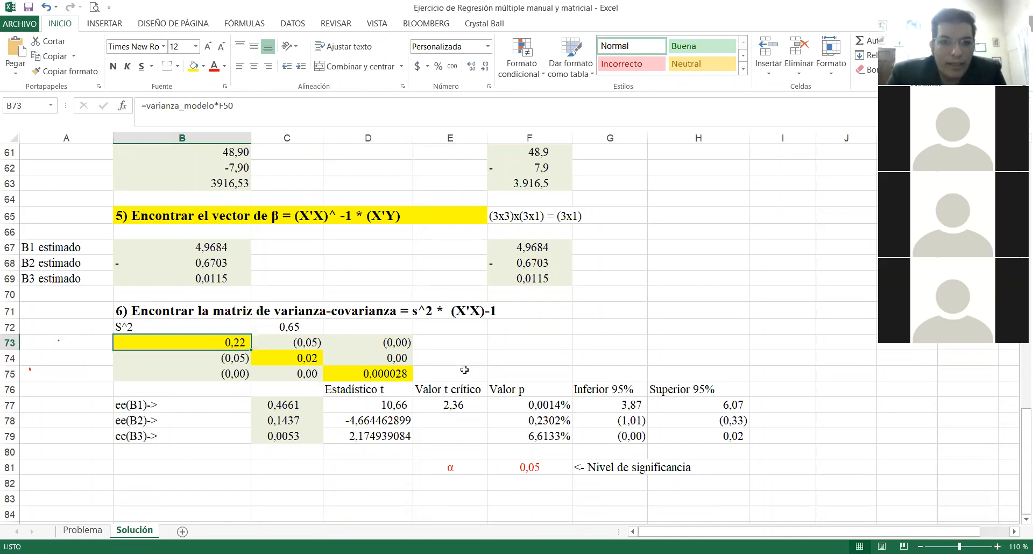
key("Right")
key("Down")
key("Right")
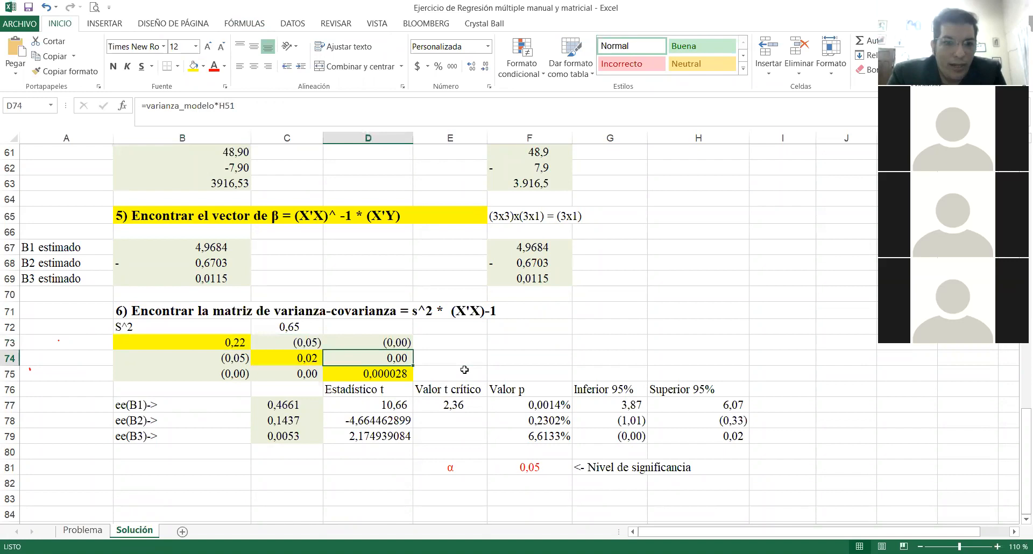
Step: Clear the standard error formulas of B1, B2 and B3 in C77:C79
key("Down")
key("Down")
key("Left")
key("Down")
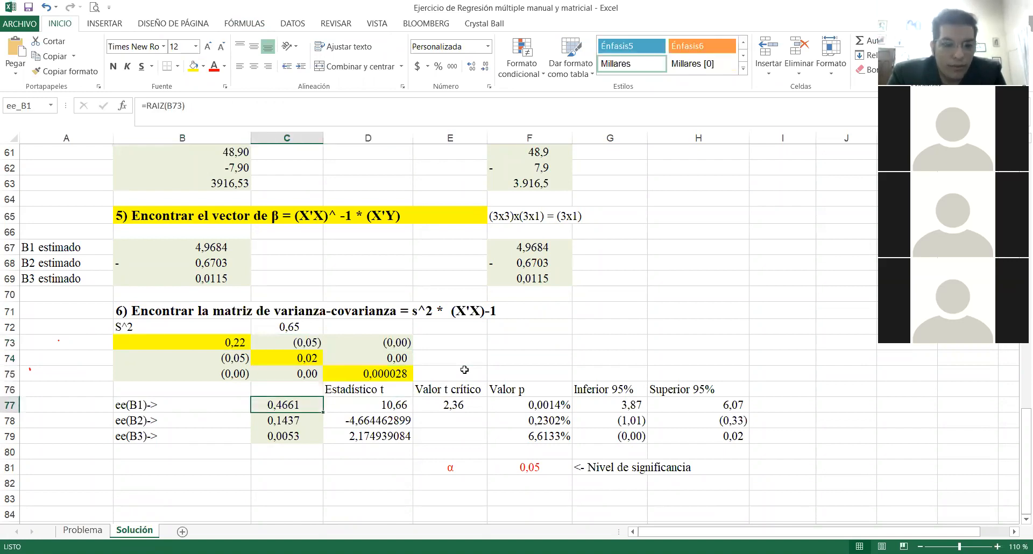
key("shift+Down")
key("shift+Down")
key("Delete")
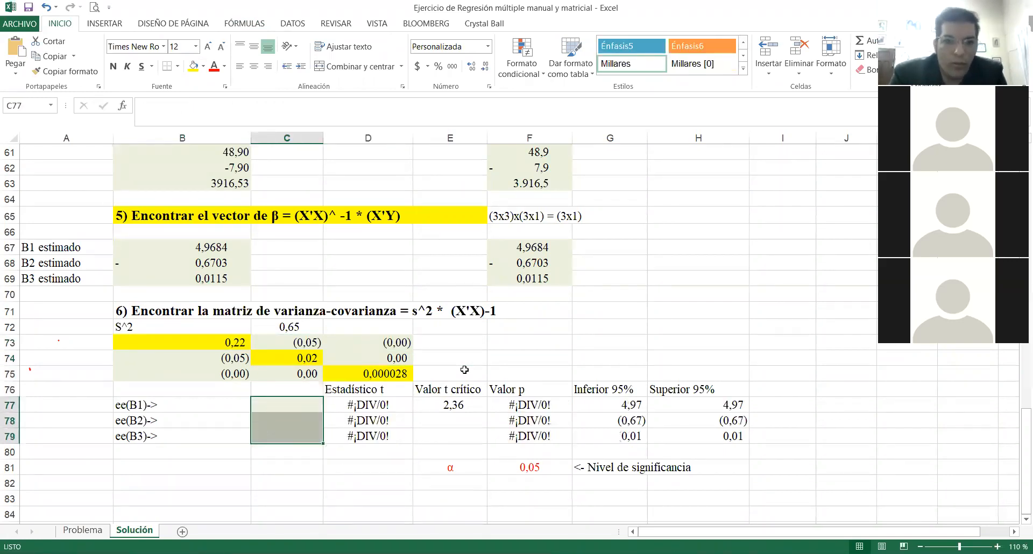
Step: Compute the standard error of B1 in C77 as the square root of B73 with =RAIZ(B73)
key("Up")
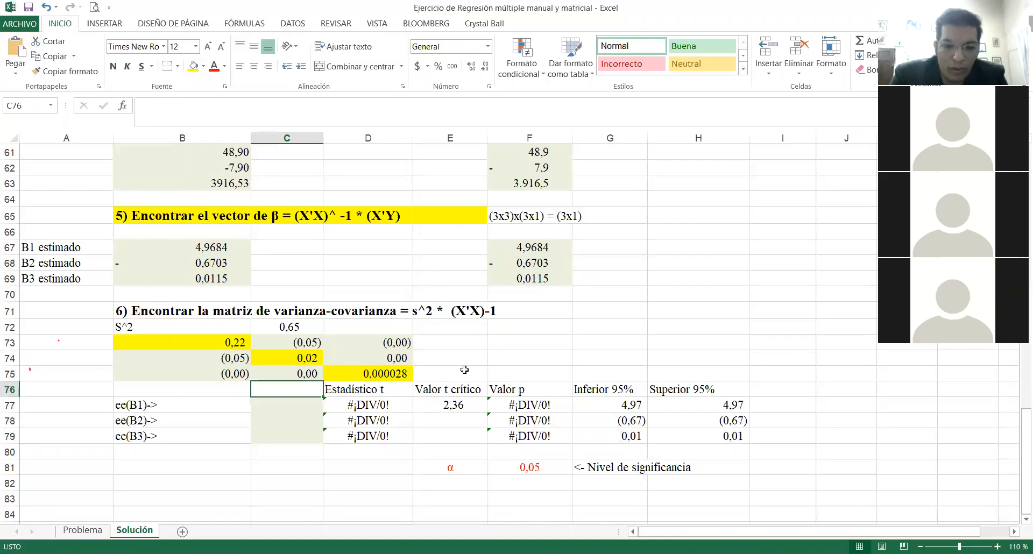
key("Down")
type("=")
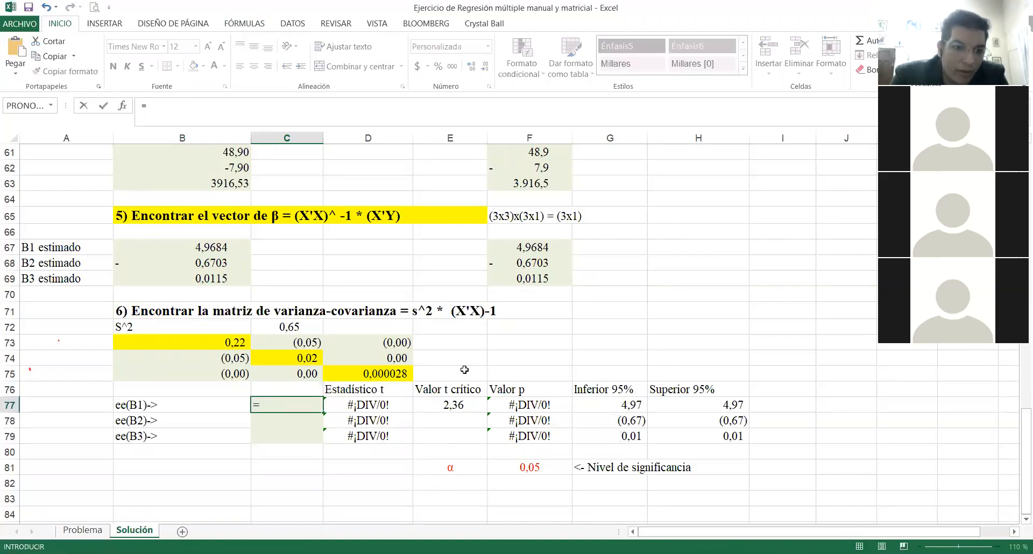
type("raiz(")
left_click(226, 343)
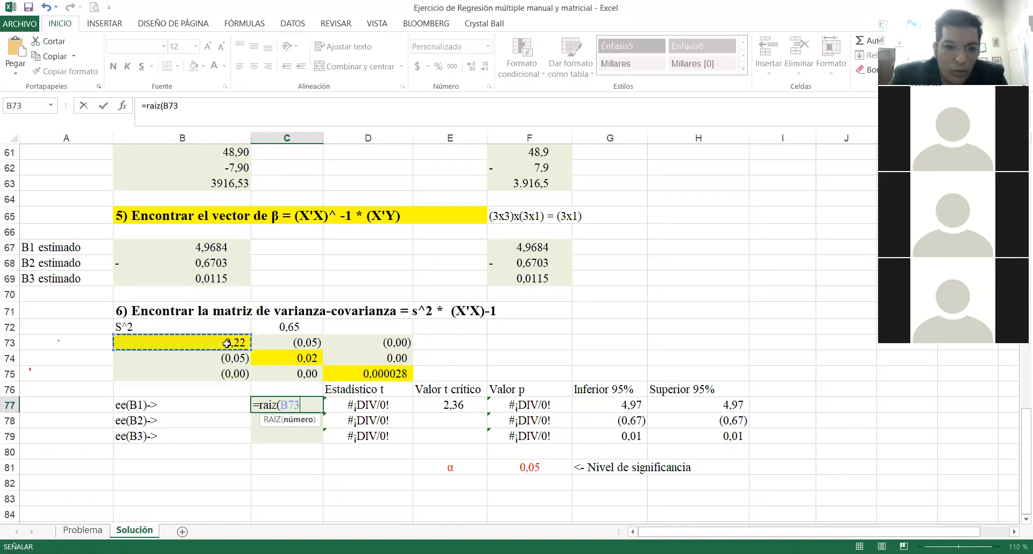
key("Return")
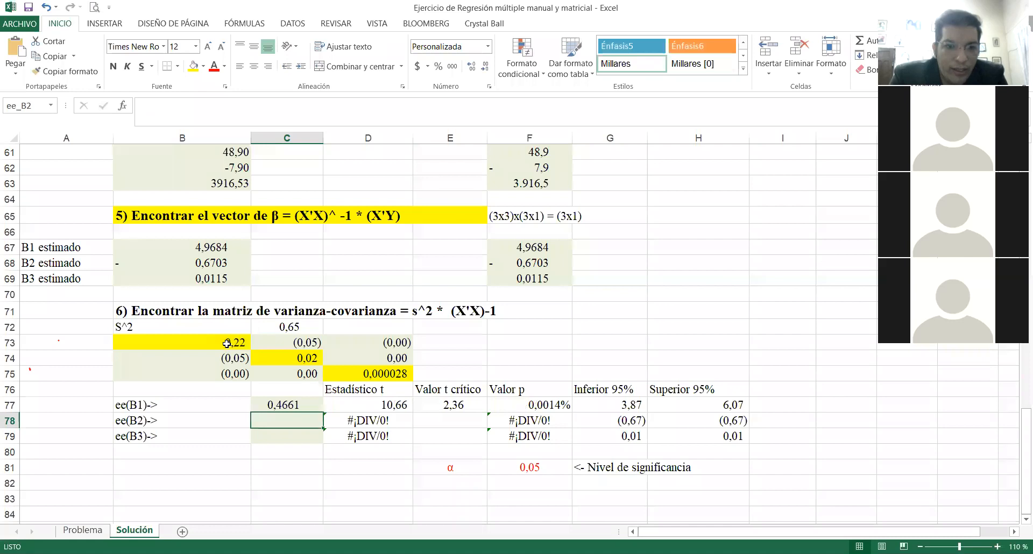
key("Up")
key("Left")
key("Right")
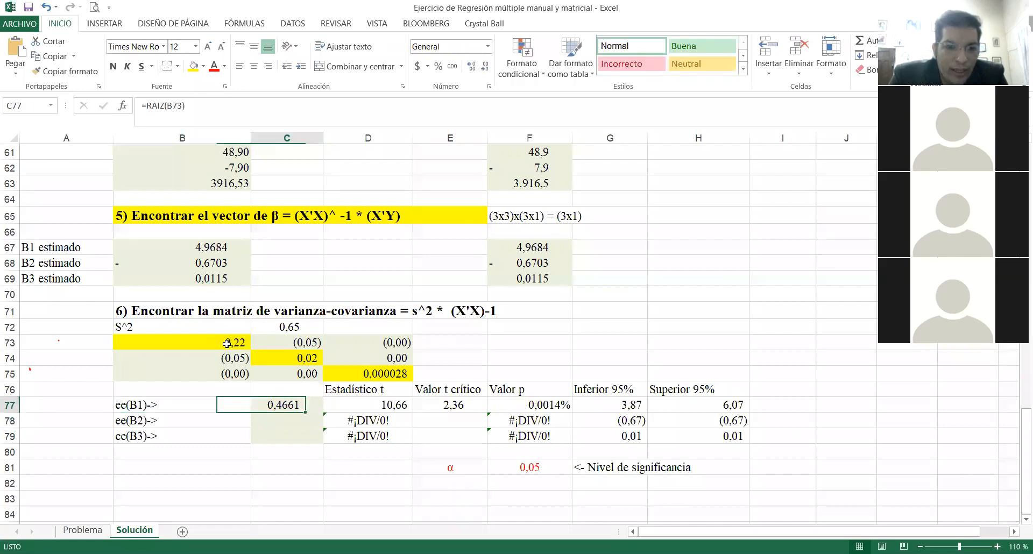
Step: Compute the standard error of B2 in C78 as the square root of C74 with =RAIZ(C74)
key("Down")
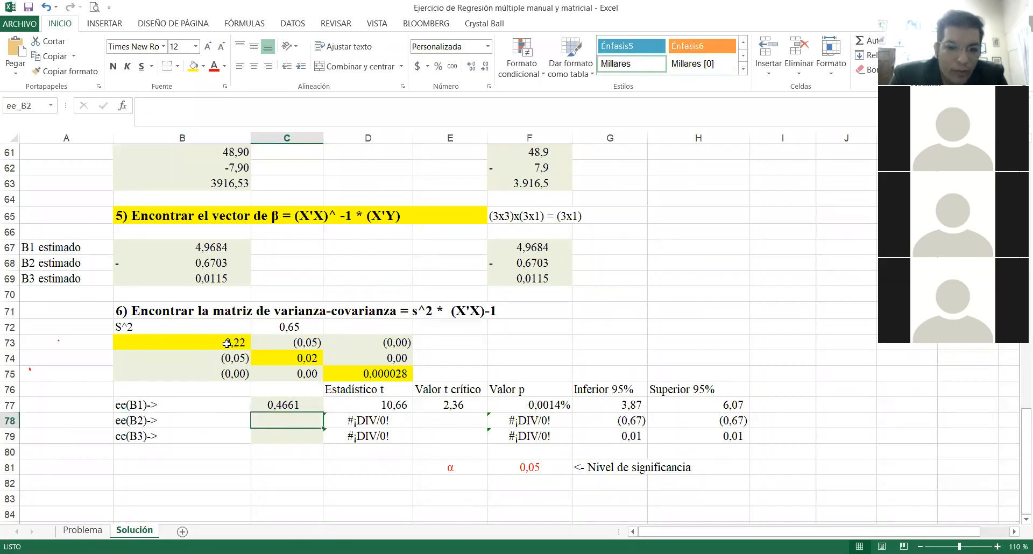
type("=")
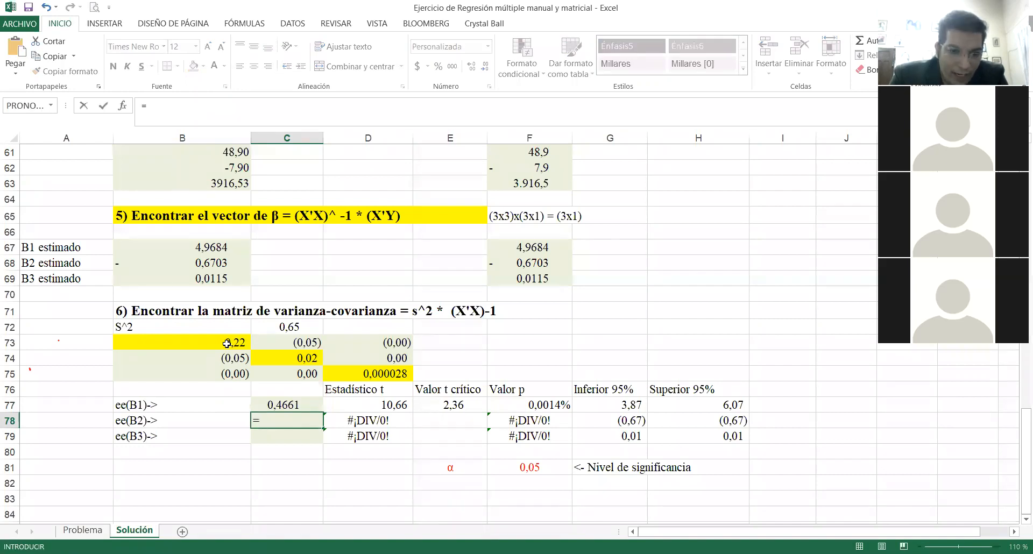
type("raiz(")
key("Up")
key("Up")
key("Up")
key("Up")
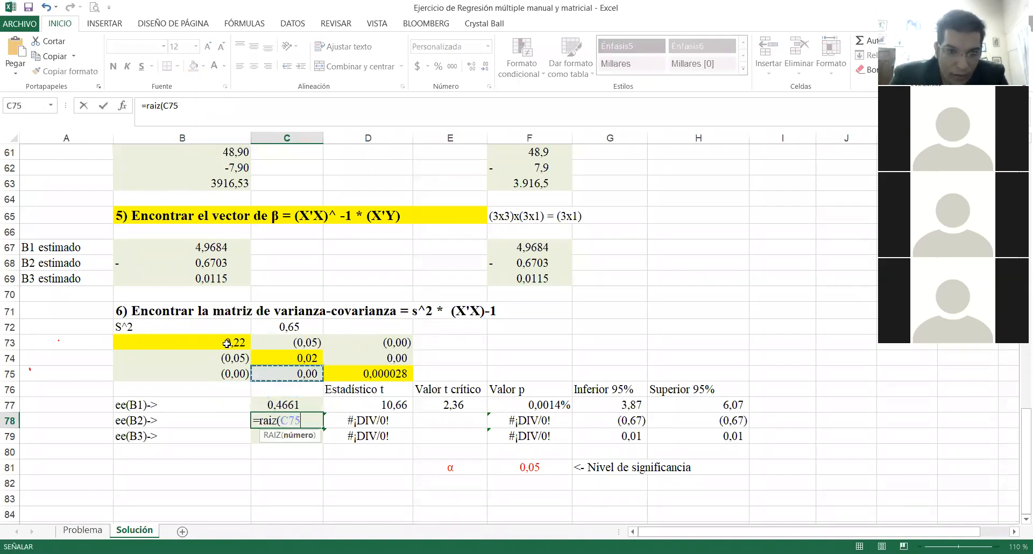
key("Return")
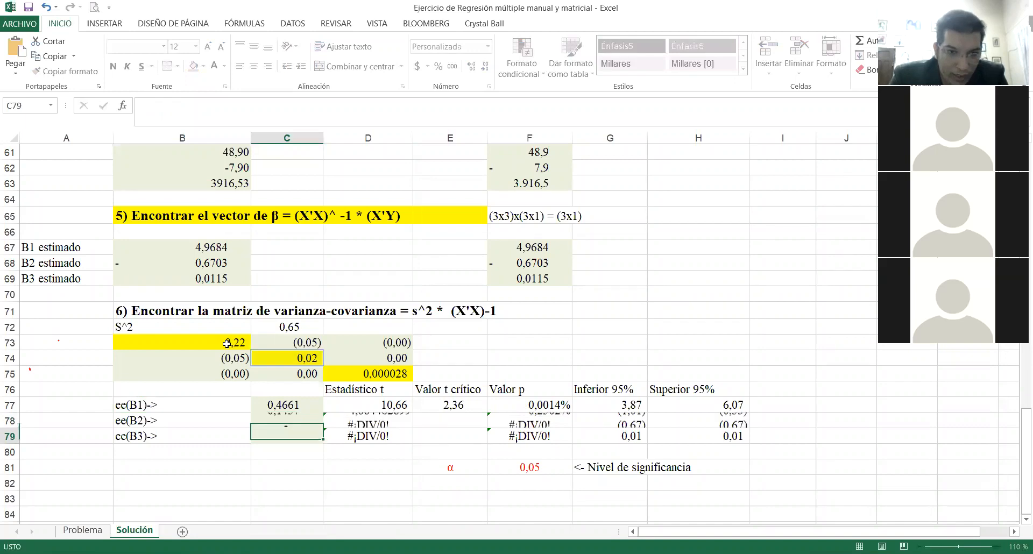
key("Up")
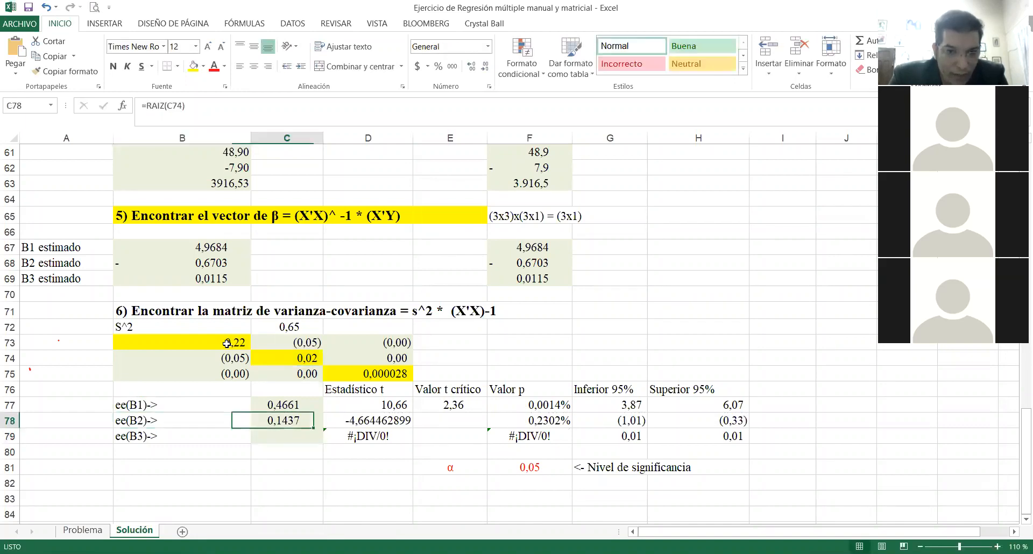
Step: Compute the standard error of B3 in C79 as the square root of D75 with =RAIZ(D75)
key("Down")
type("=")
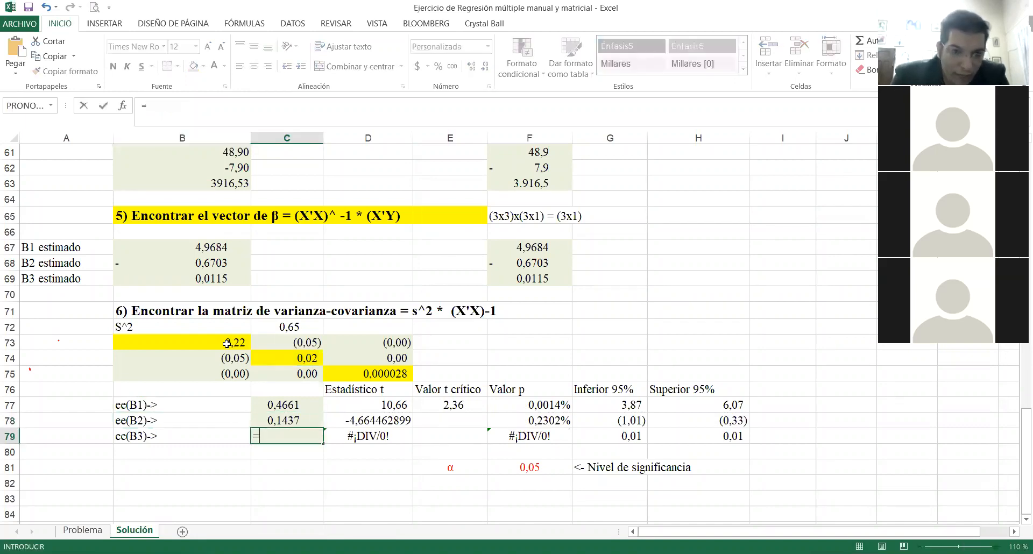
type("raiz(")
key("Up")
key("Up")
key("Up")
key("Up")
key("Right")
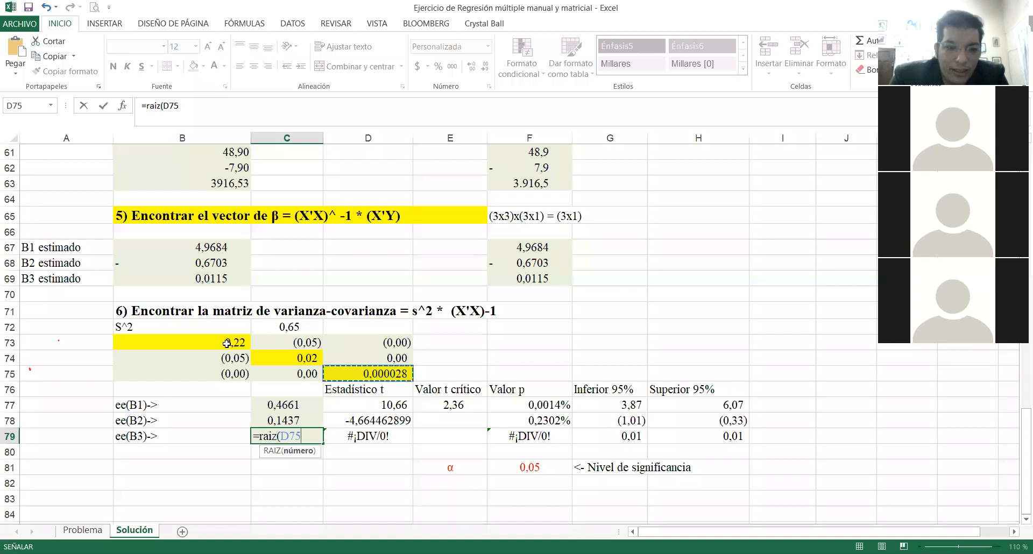
type(")")
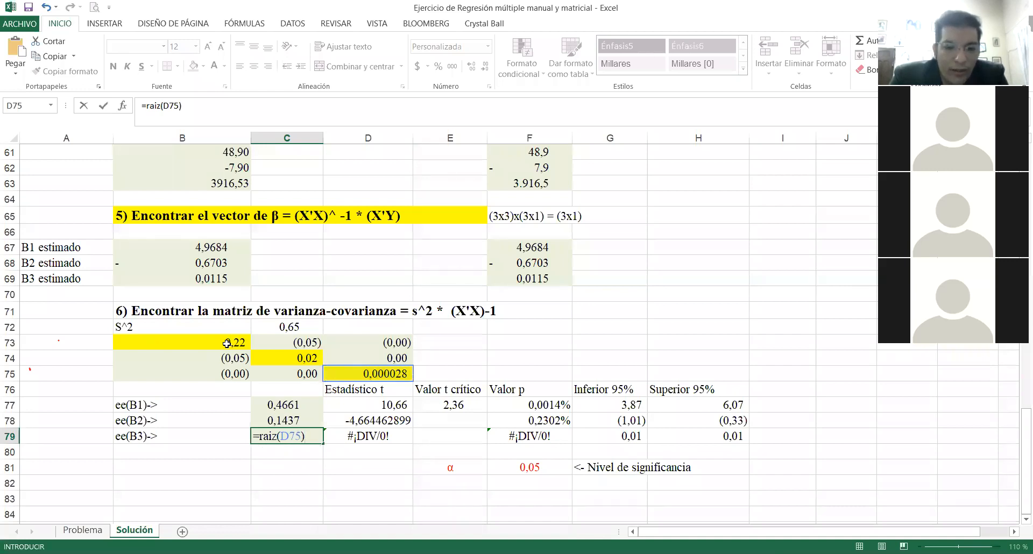
key("Return")
Step: Examine the t statistic formula of B1 in D77 and the cells it refers to
key("Right")
key("Right")
key("Up")
key("Up")
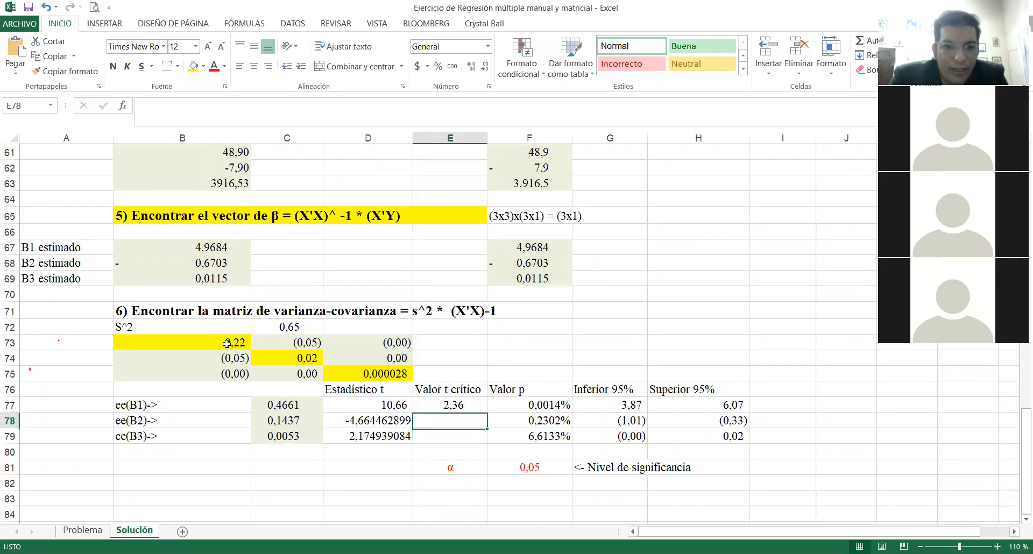
key("Up")
key("Left")
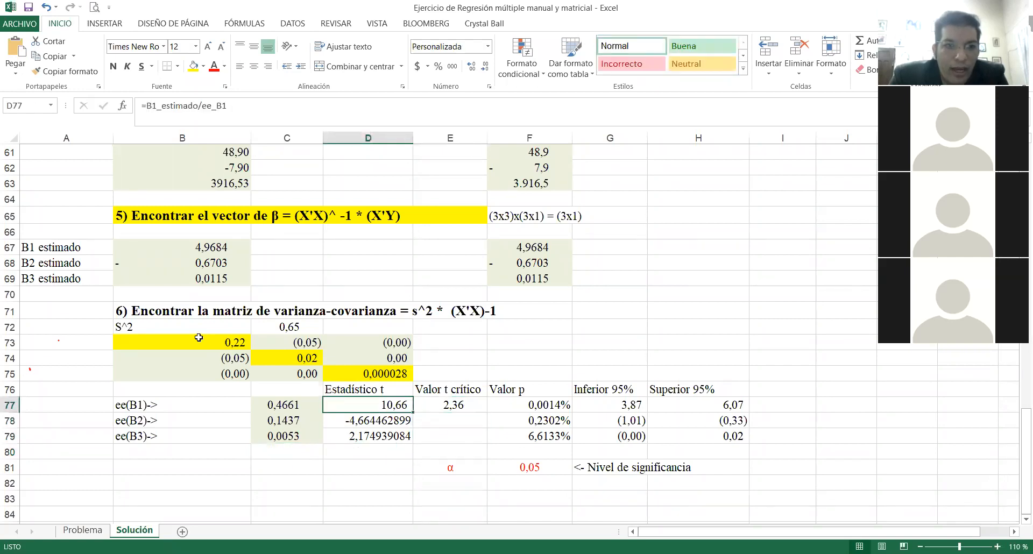
left_click(271, 109)
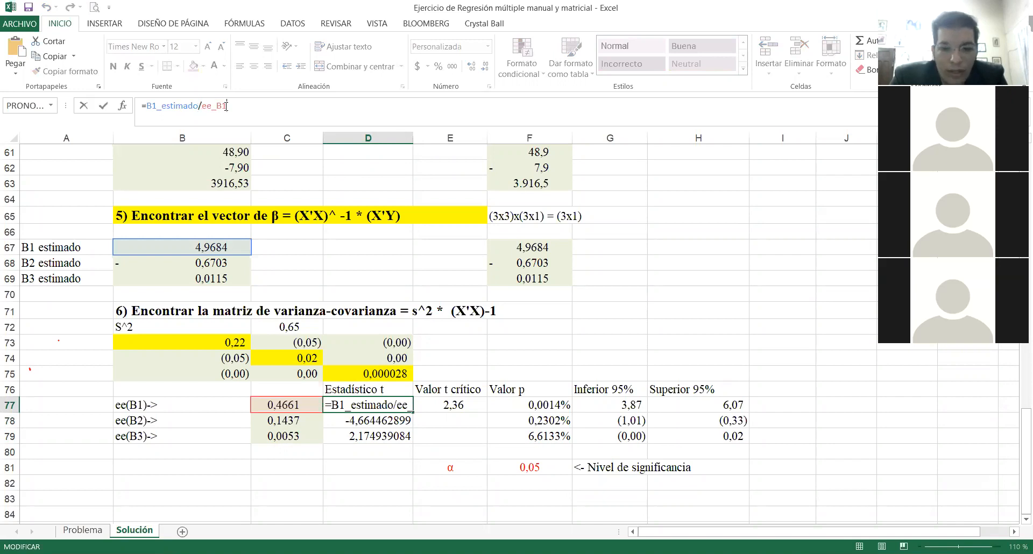
key("Return")
key("Down")
key("Down")
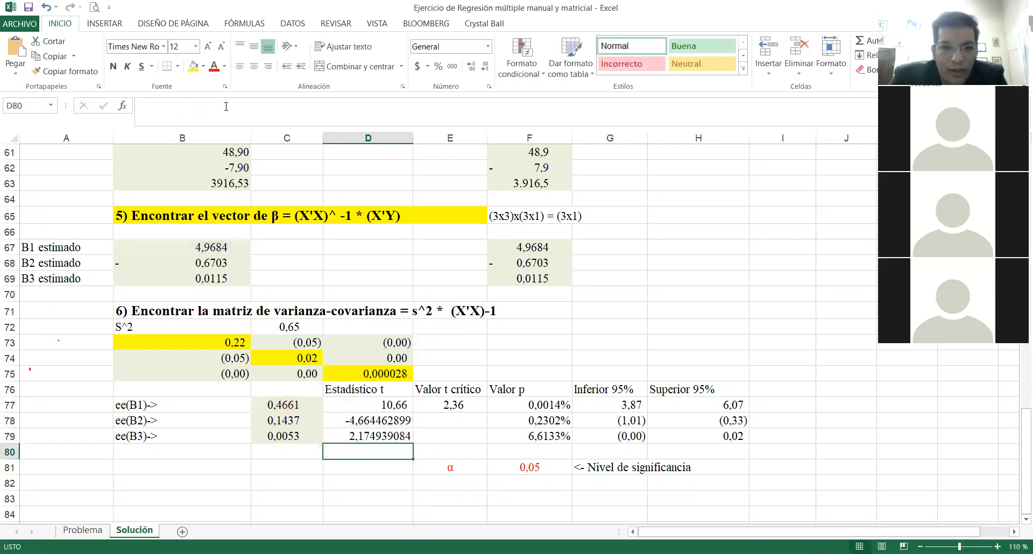
key("Up")
key("Up")
key("Up")
key("Up")
key("Down")
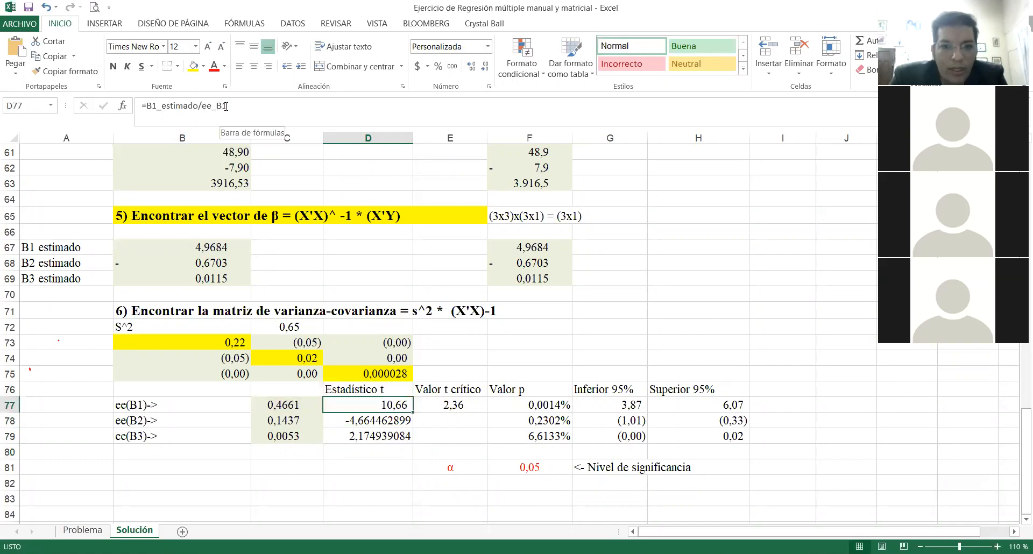
Step: Examine the critical t value formula in E77, including its function, probability and degrees-of-freedom arguments
key("Right")
left_click(241, 106)
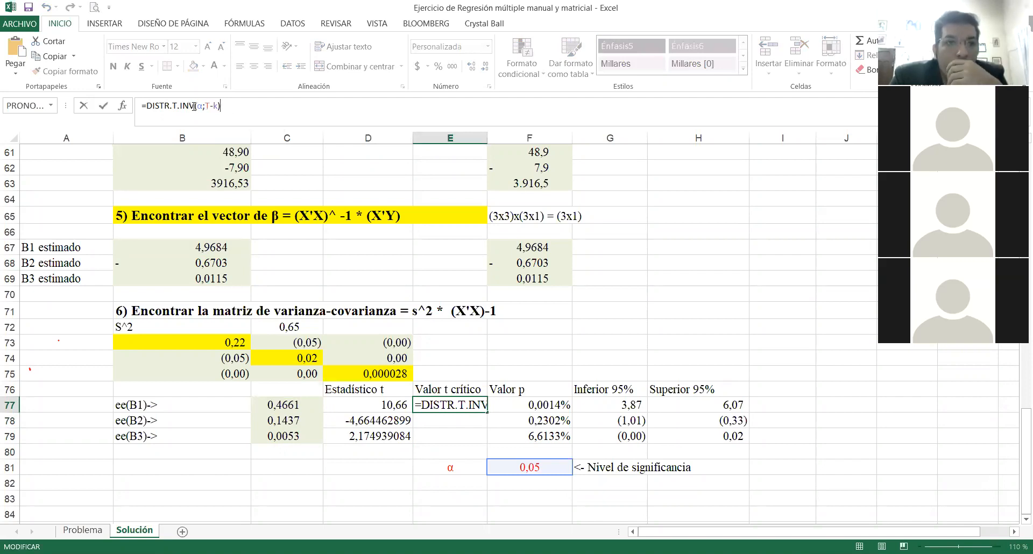
left_click_drag(195, 106, 145, 105)
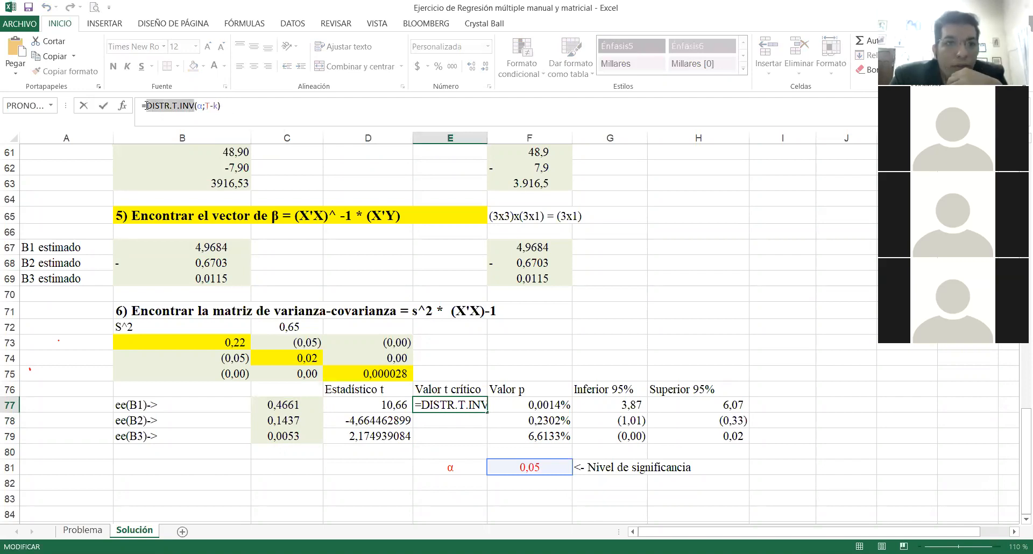
left_click(200, 107)
double_click(199, 107)
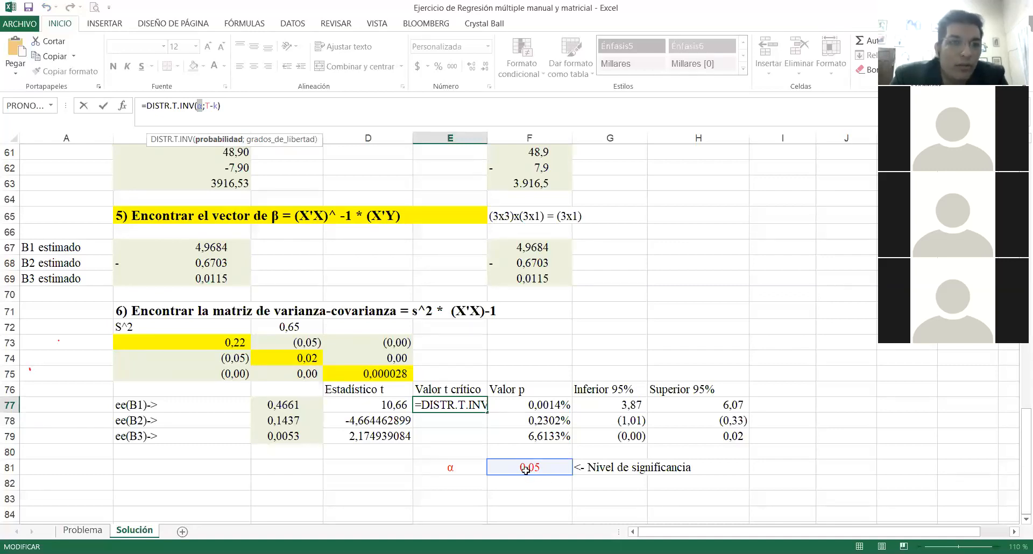
key("Return")
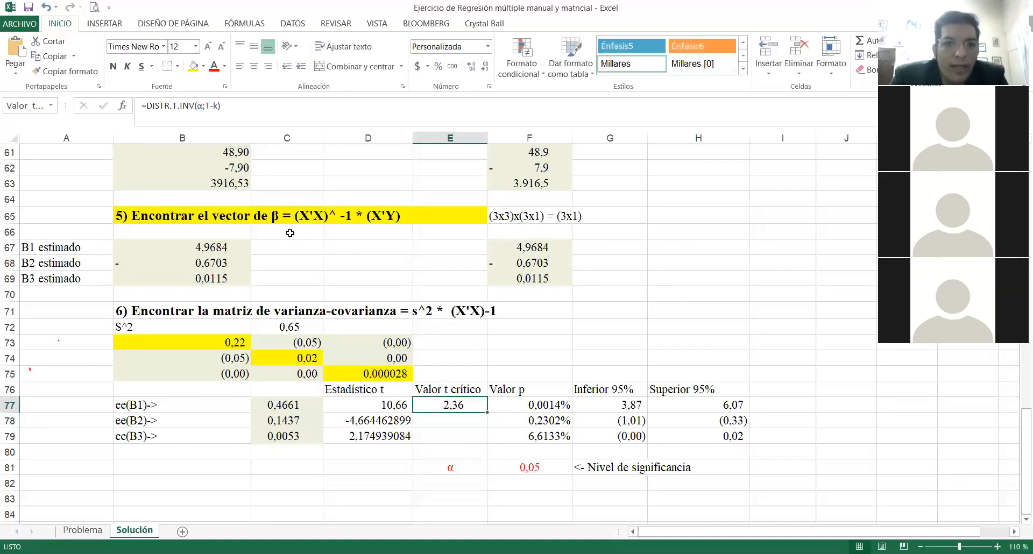
double_click(467, 409)
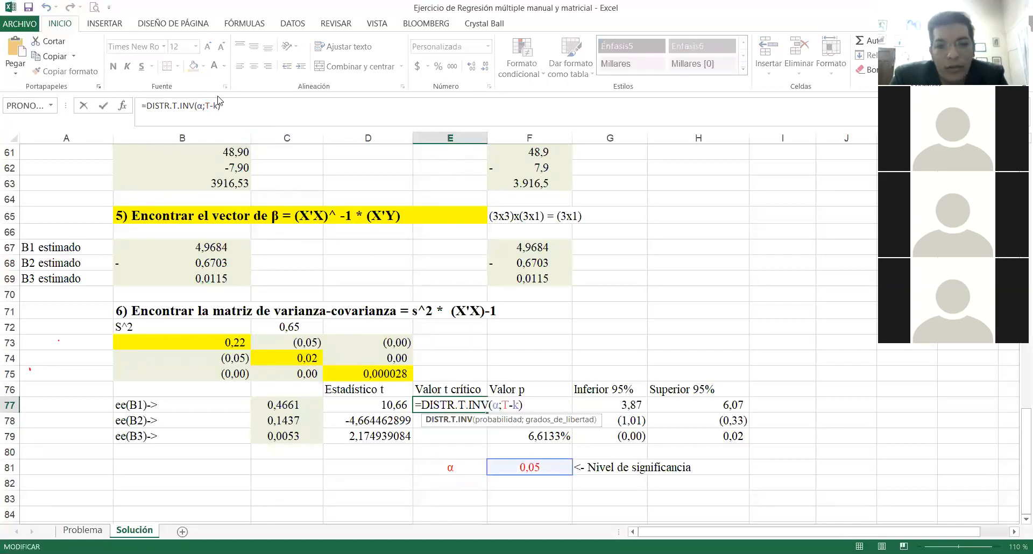
key("Escape")
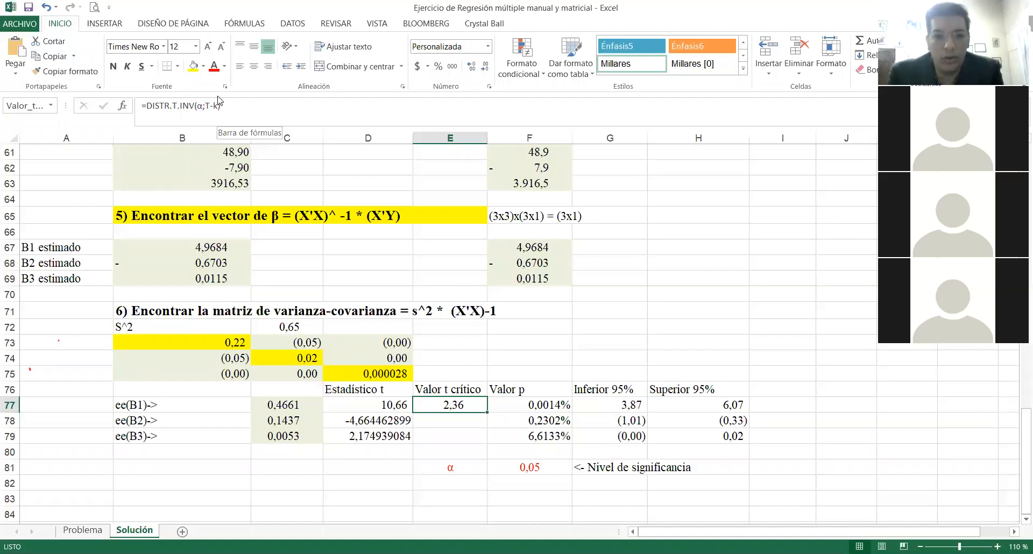
key("Right")
key("Left")
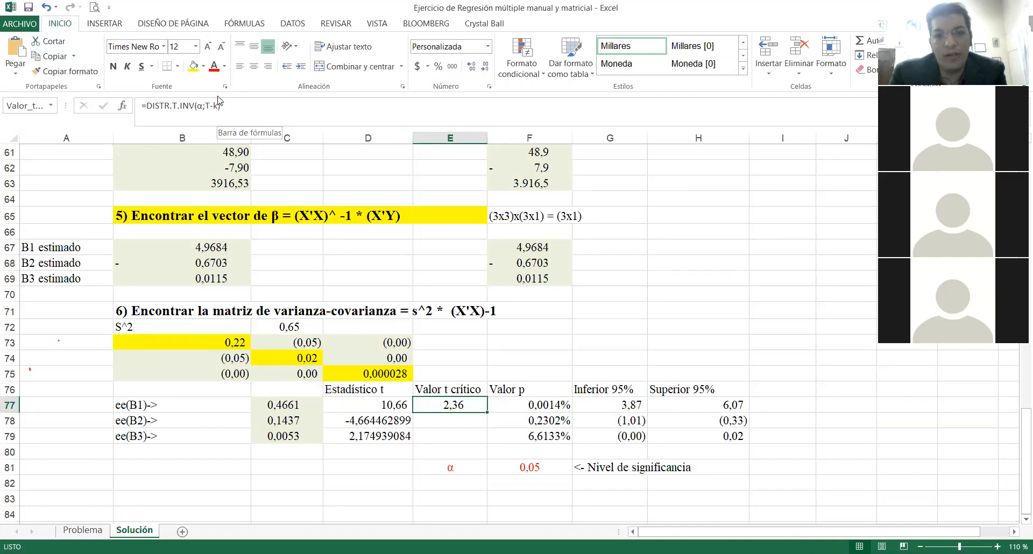
Step: Examine the p value formula of B1 in F77 and its DISTR.T function arguments
key("Right")
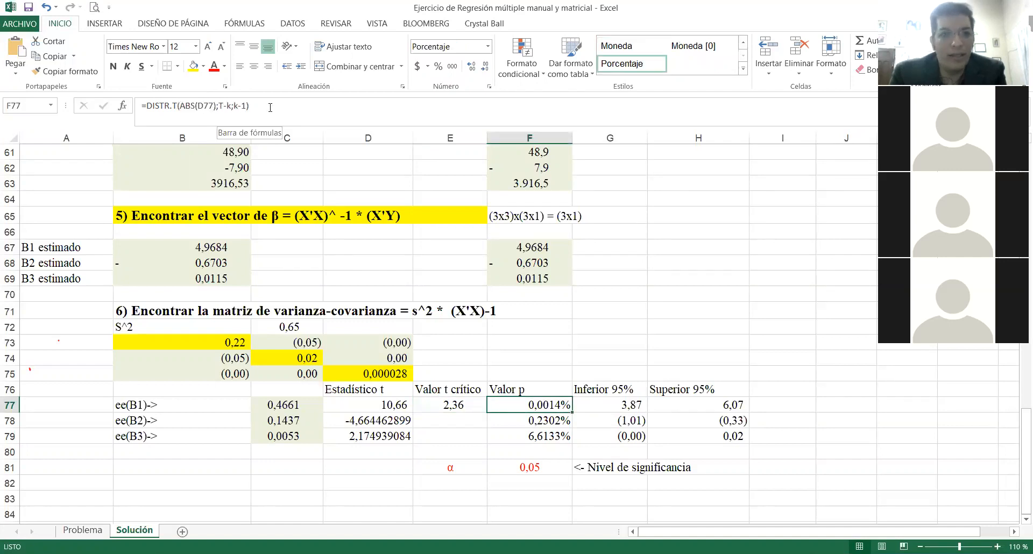
left_click(272, 106)
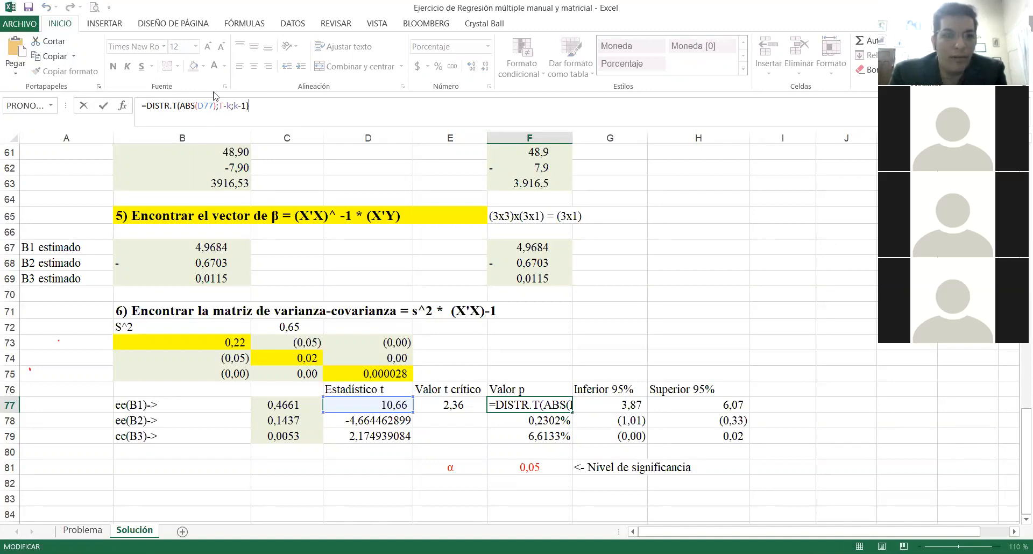
double_click(150, 106)
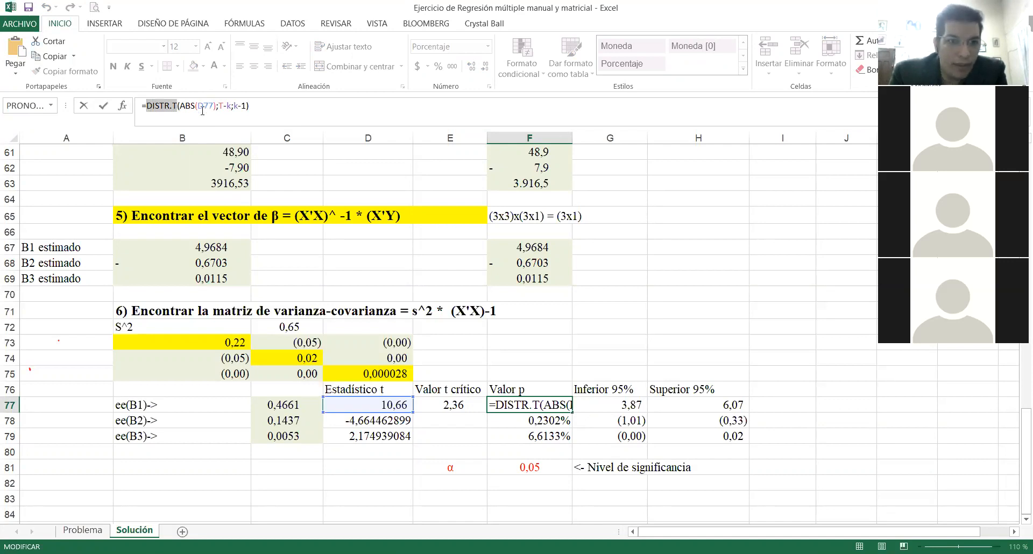
left_click(123, 106)
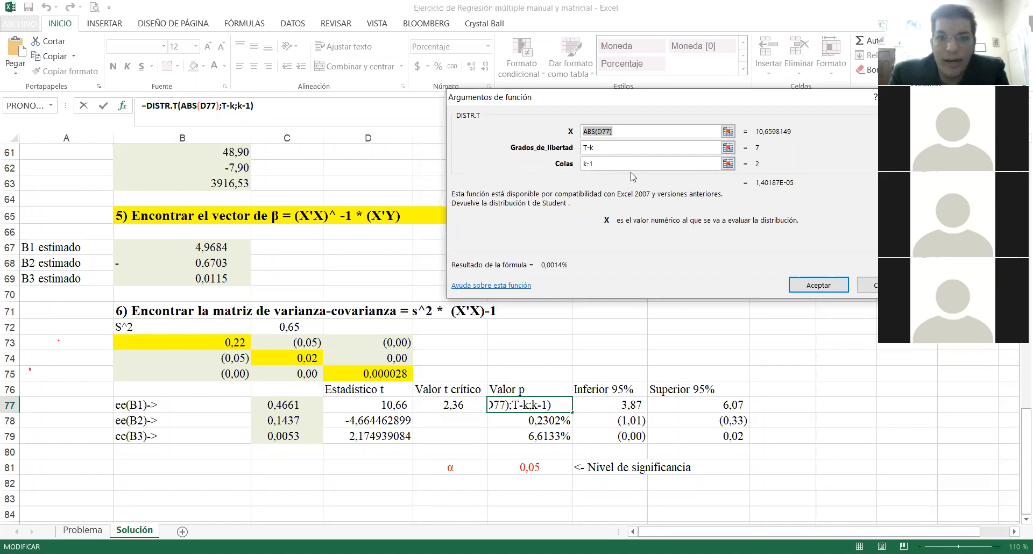
left_click(827, 287)
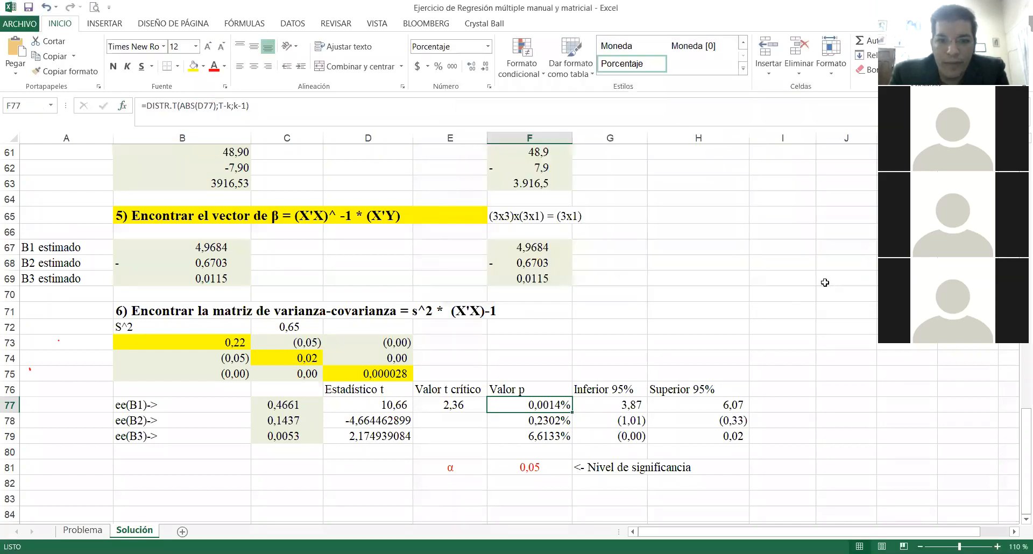
Step: Format the p values in F77:F79 as percentages with one decimal place
key("shift+Down")
key("shift+Down")
key("shift+Up")
key("shift+Up")
key("shift+Down")
key("shift+Up")
key("shift+Down")
key("shift+Down")
key("shift+Up")
key("shift+Up")
key("shift+Up")
key("shift+Down")
key("shift+Down")
key("shift+Down")
key("shift+Up")
key("shift+Up")
key("shift+Down")
key("shift+Down")
key("shift+Up")
key("shift+Up")
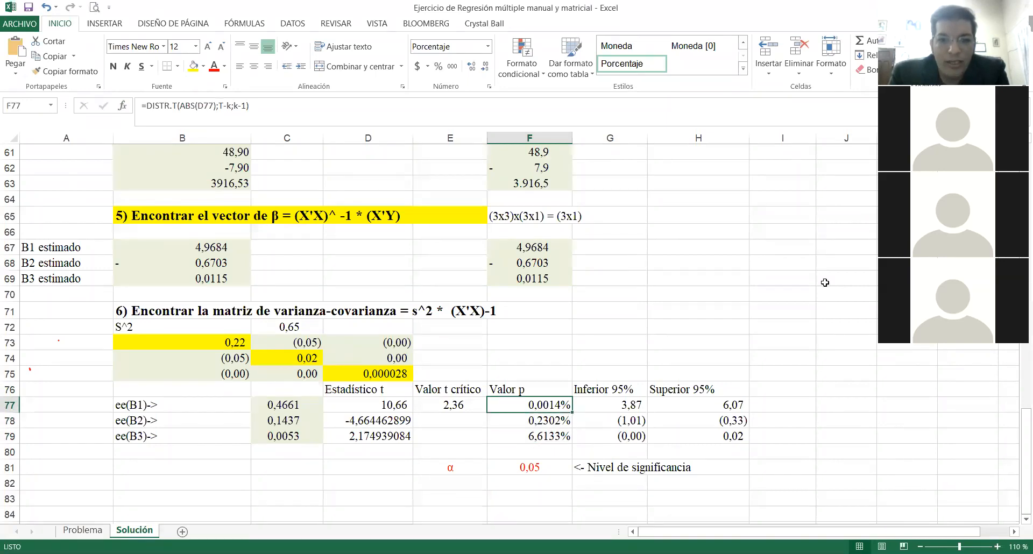
key("shift+Down")
key("shift+Down")
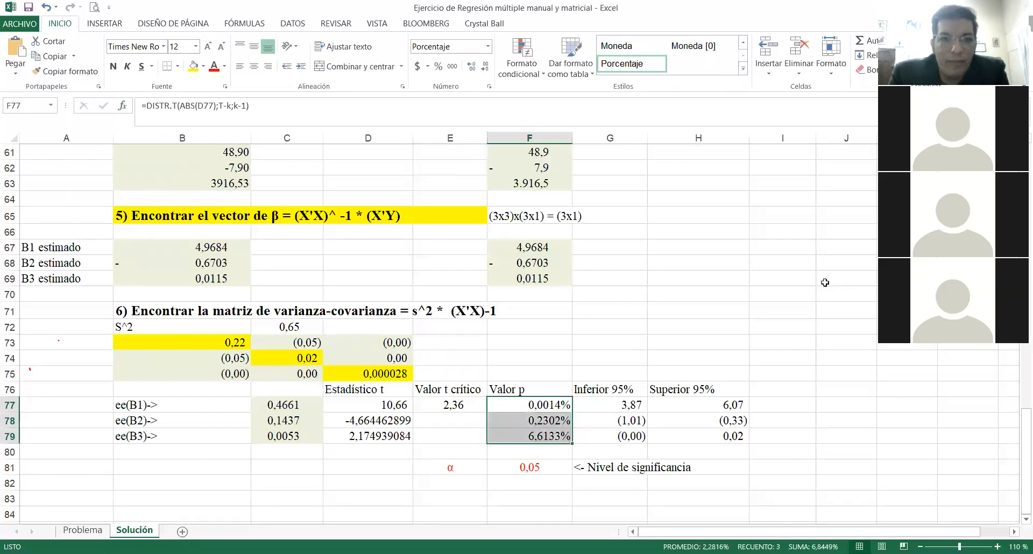
left_click(438, 66)
left_click(472, 66)
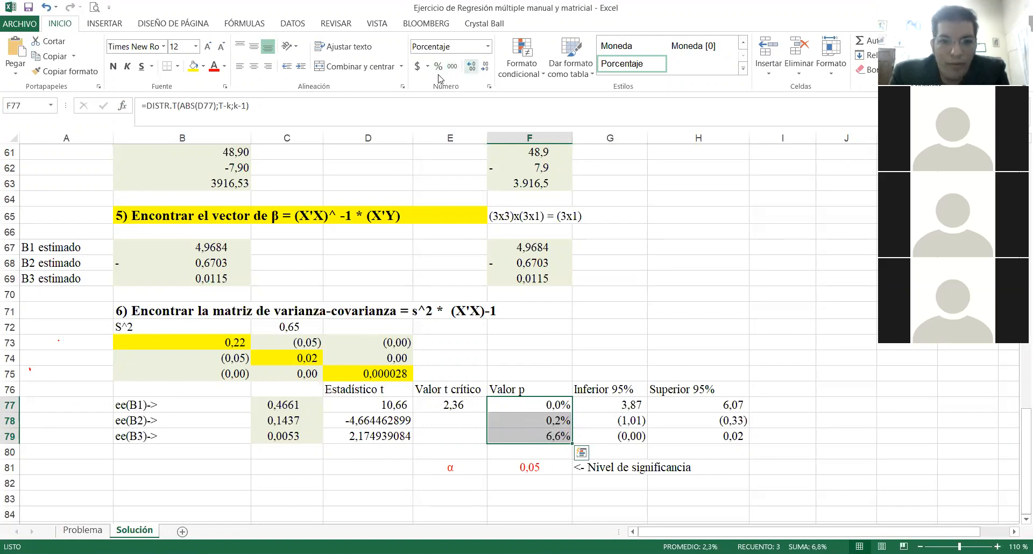
Step: Increase the decimals shown in the p value of B1, F77, to four places
key("Up")
key("Down")
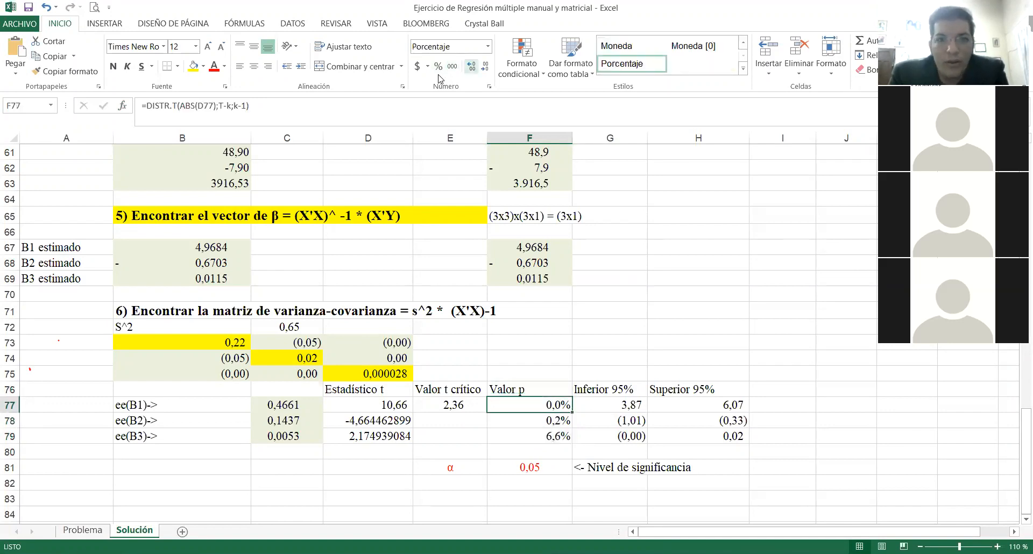
left_click(472, 67)
left_click(471, 67)
left_click(472, 66)
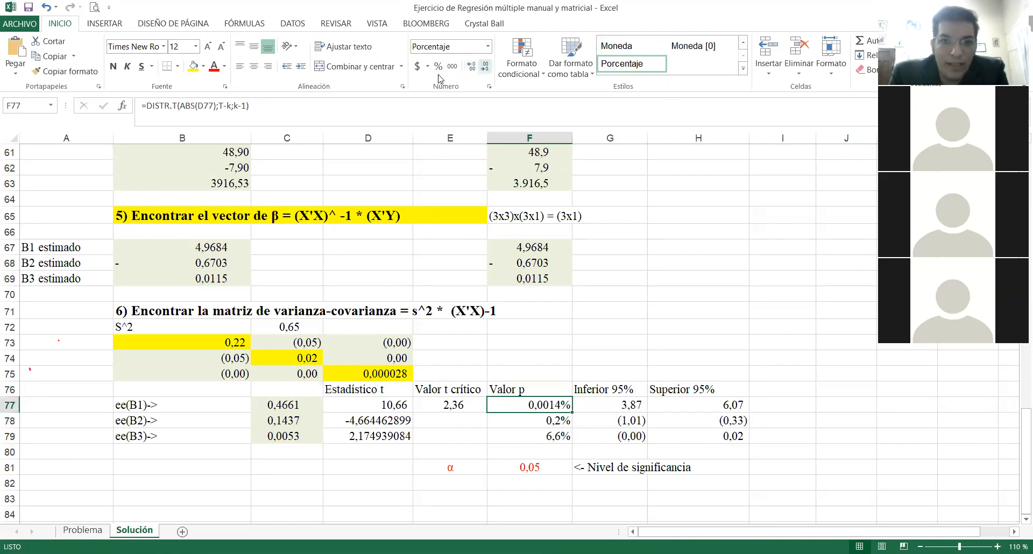
Step: Reduce the decimals shown in the p value of B1, F77, to one place
left_click(485, 66)
left_click(485, 66)
left_click(485, 67)
Step: Examine the p values of B2 and B3 in F78:F79 alongside their neighbouring confidence limits
key("Down")
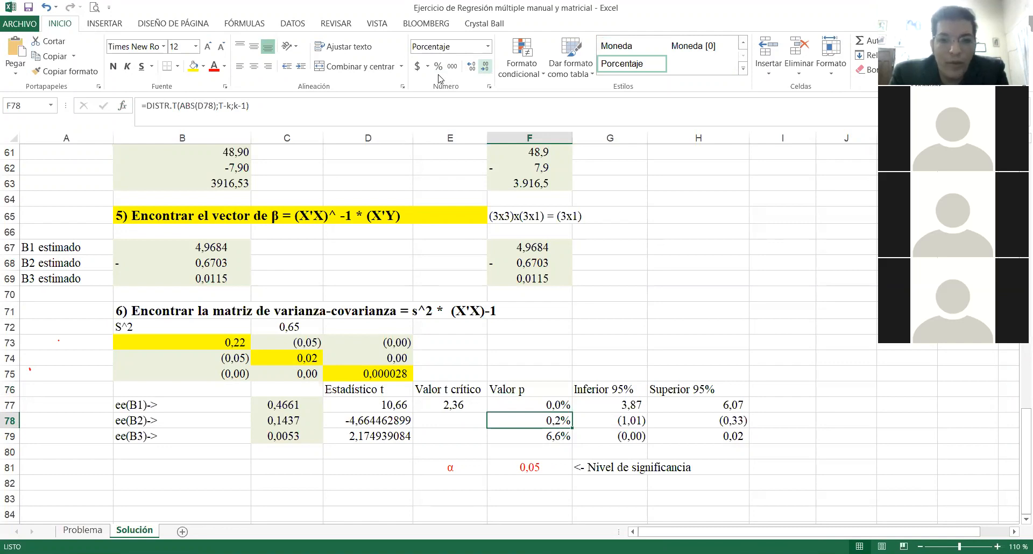
key("Down")
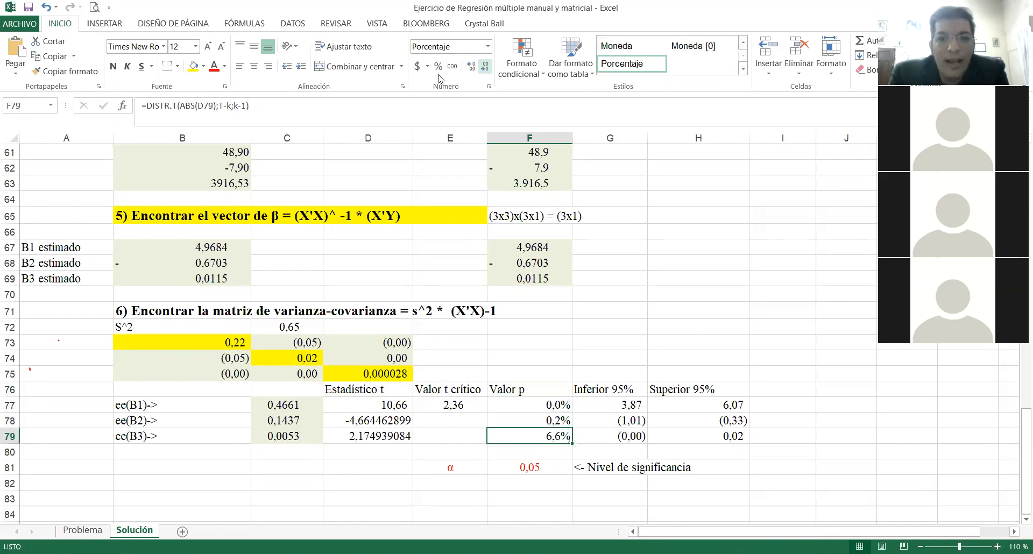
key("Left")
key("Right")
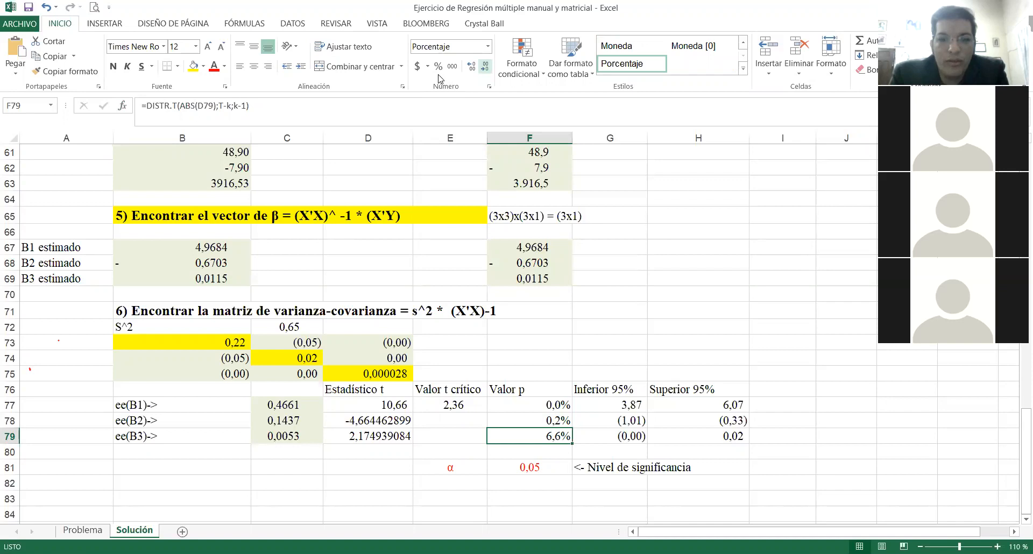
key("Up")
key("Up")
key("Down")
key("Down")
key("Right")
key("Left")
key("Right")
key("Left")
key("Right")
key("Left")
key("Right")
key("Right")
key("Left")
Step: Examine the lower 95% limit formula of B1 in G77 and the cells it references
key("Up")
key("Up")
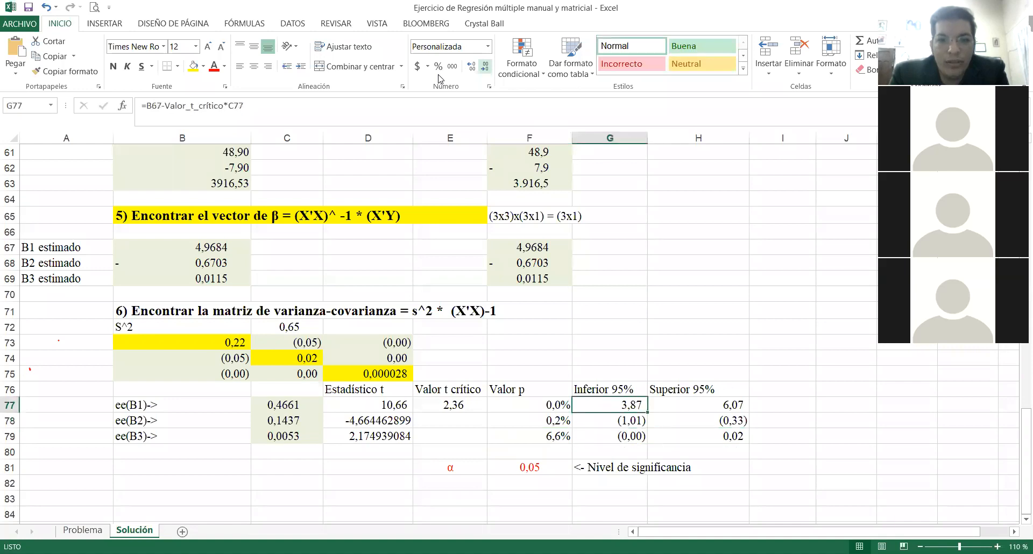
left_click(384, 105)
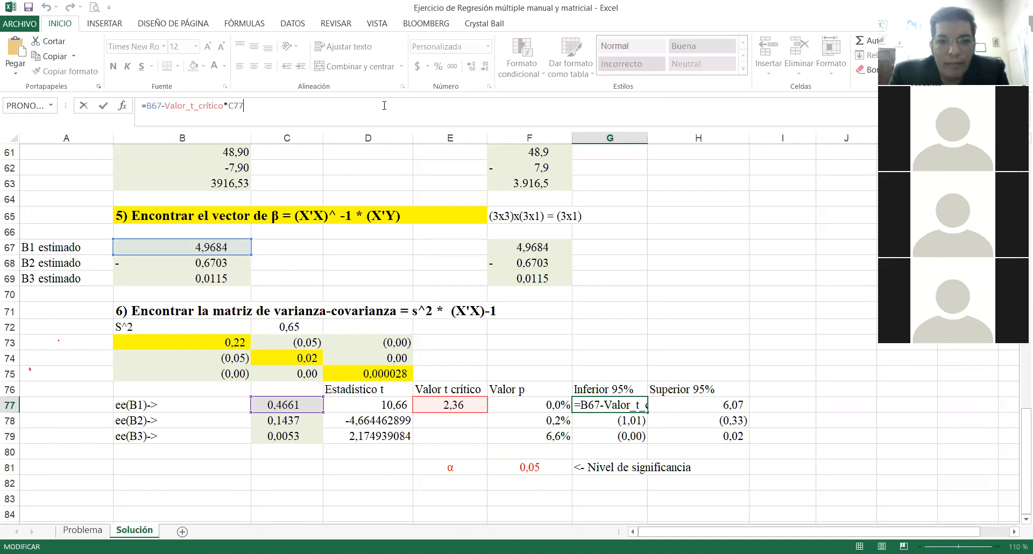
key("Return")
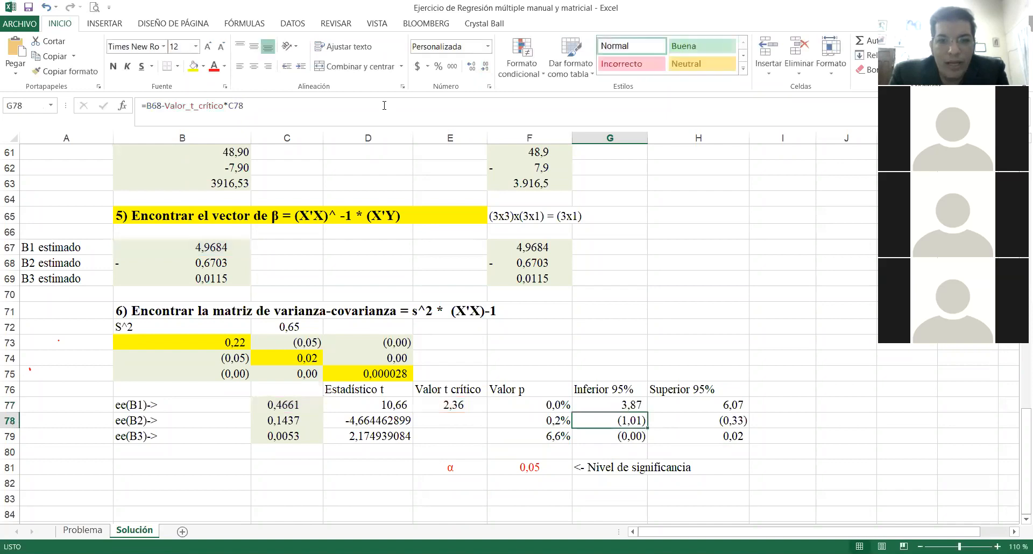
key("Up")
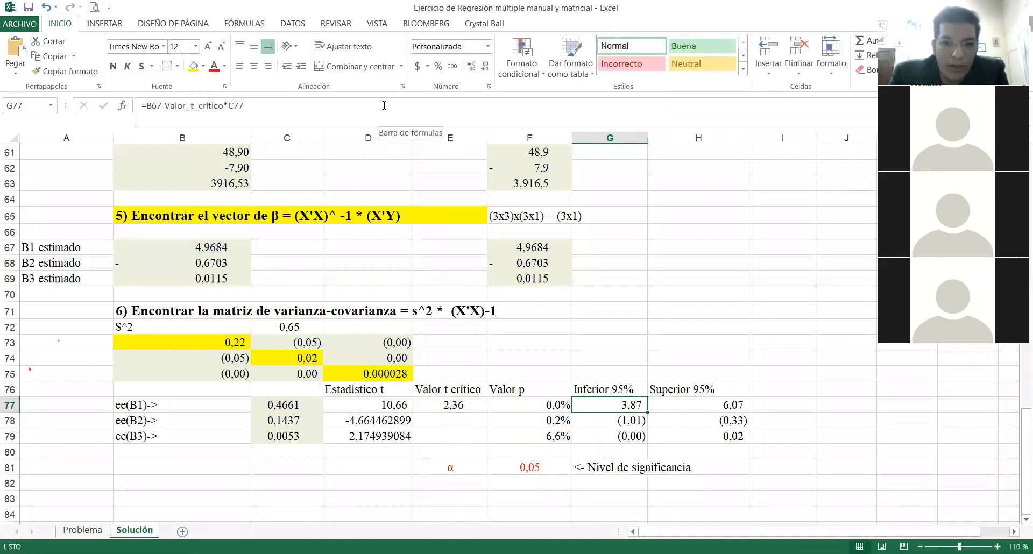
Step: Compare the lower and upper 95% confidence limits of B1, B2 and B3 in G77:H79, one coefficient at a time
key("Right")
key("Left")
key("Right")
key("Left")
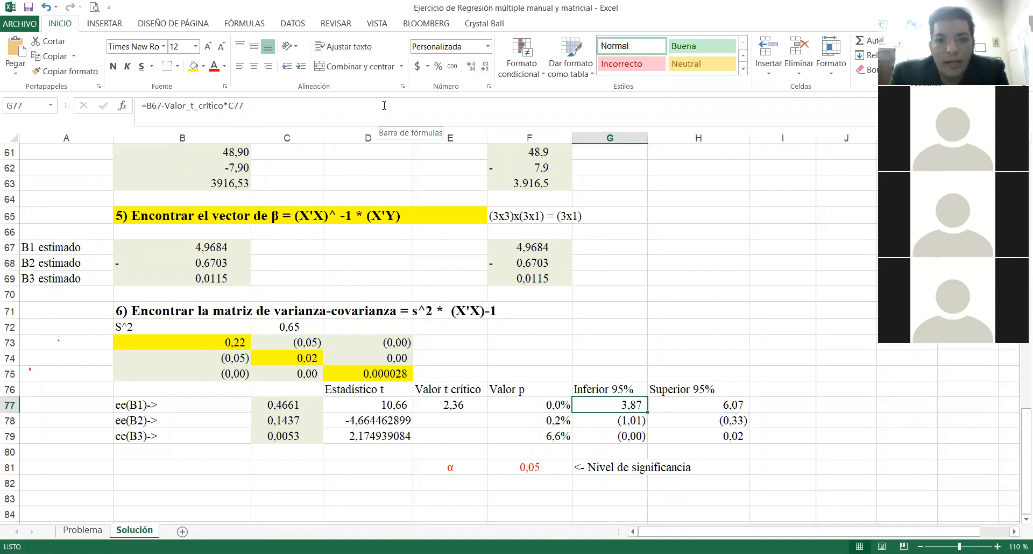
key("shift+Right")
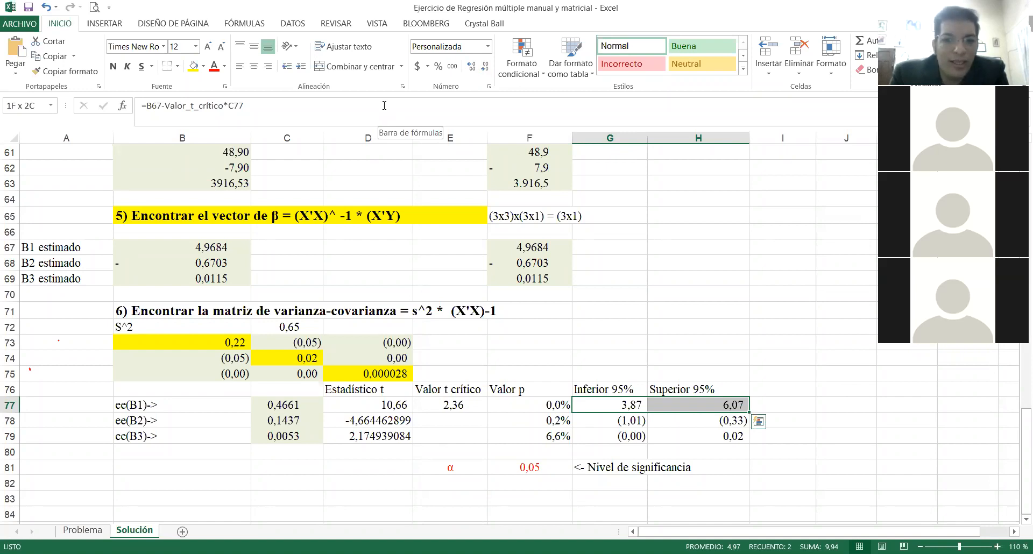
key("Down")
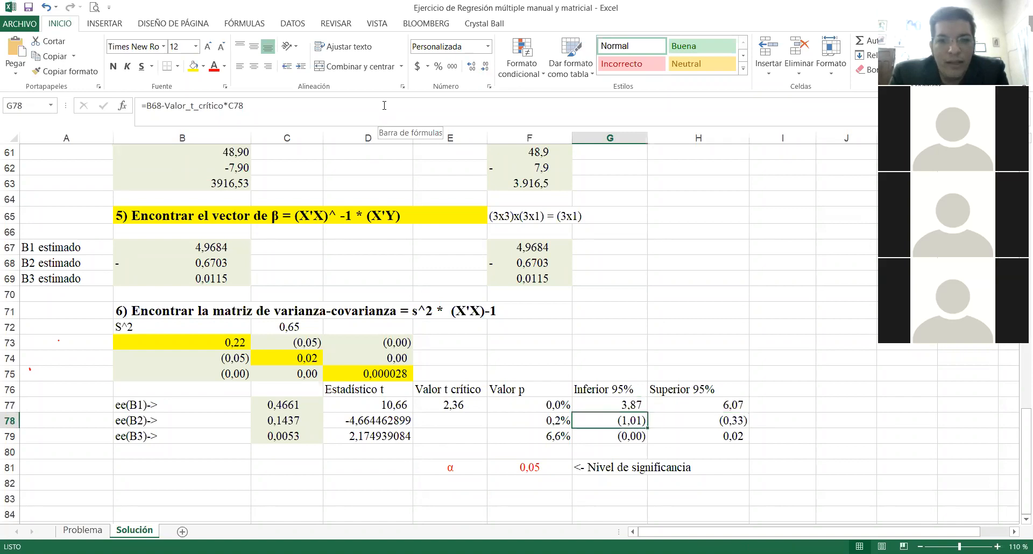
key("shift+Right")
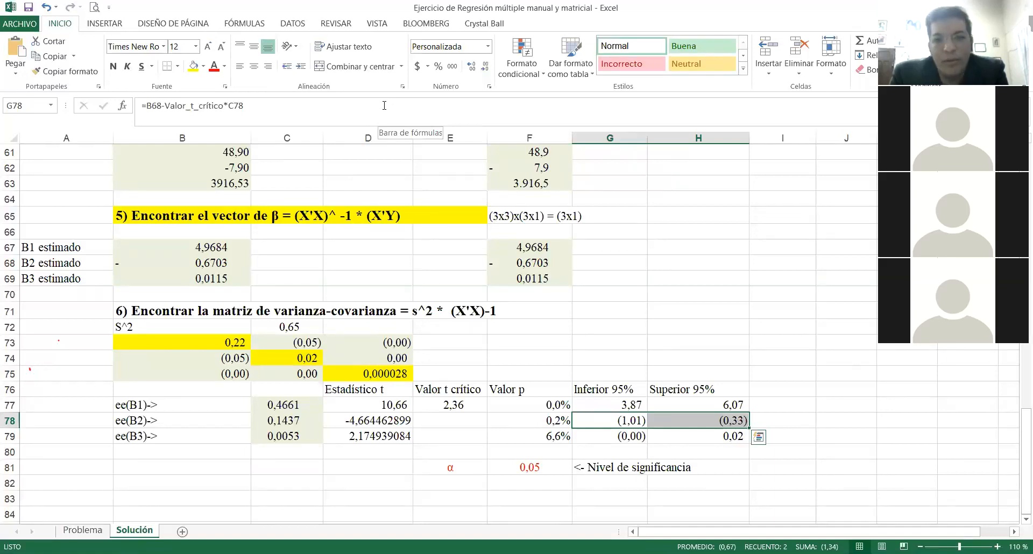
key("Down")
key("Up")
key("Up")
key("Up")
key("shift+Down")
key("shift+Down")
key("shift+Down")
key("Down")
key("Down")
key("Down")
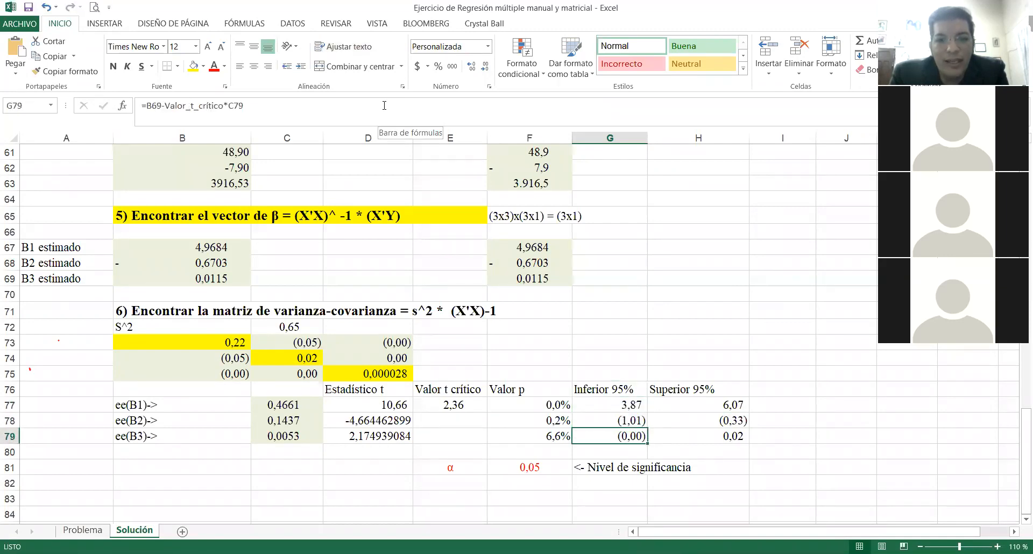
key("shift+Right")
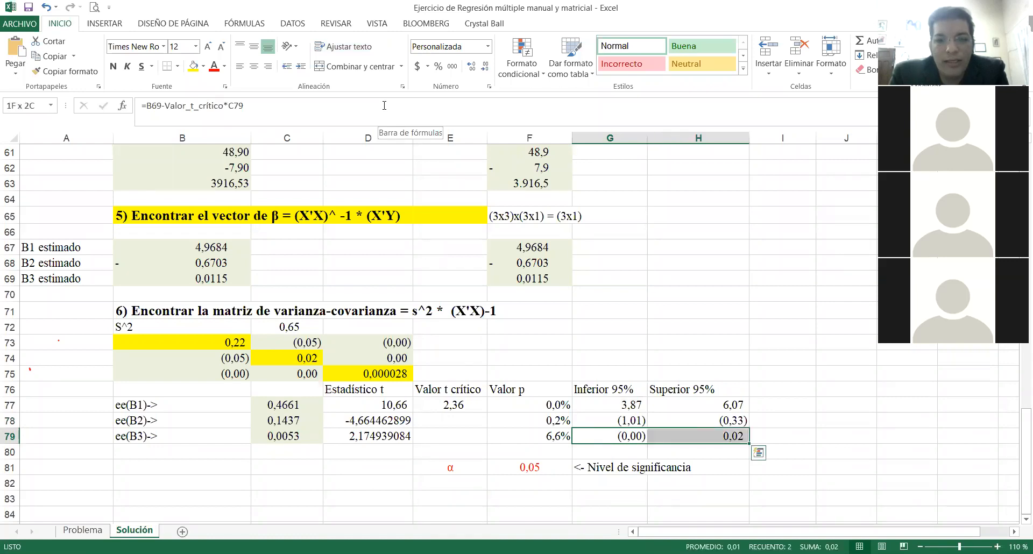
Step: Recheck how G77 combines the estimated B1, the critical t value and the standard error
key("Up")
key("Up")
key("Up")
key("Down")
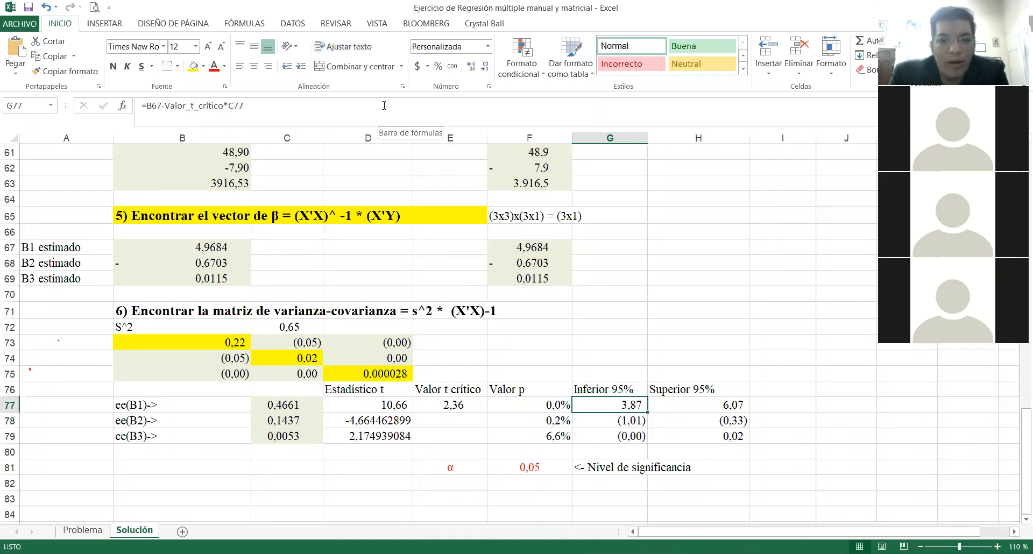
left_click(289, 106)
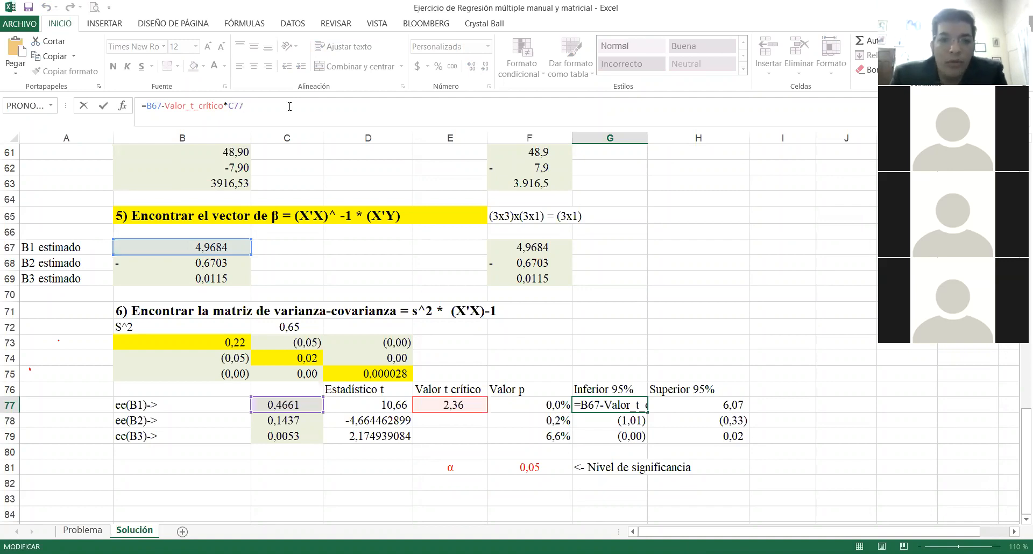
key("Return")
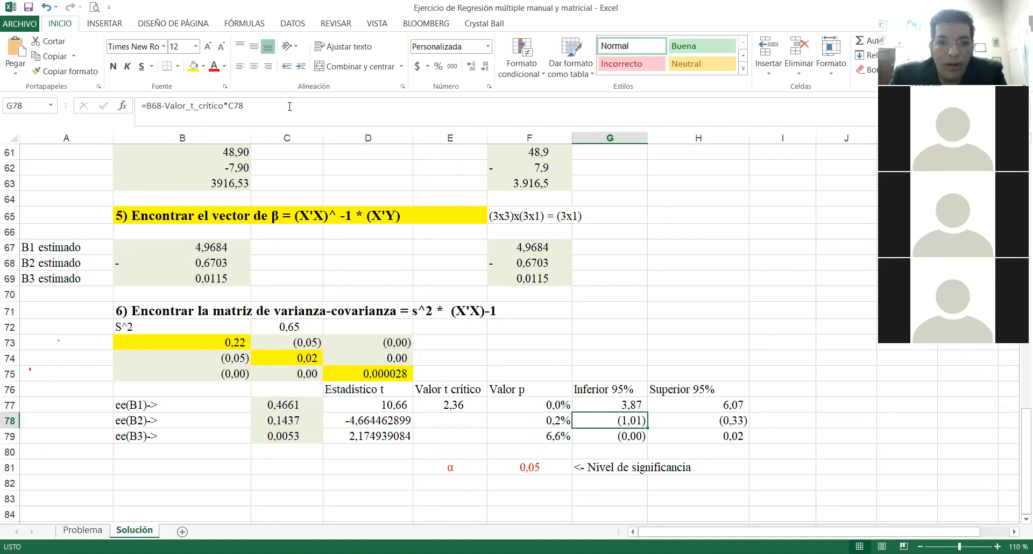
Step: Go back up the Solución sheet to the regression statistics table and its multiple correlation coefficient in C27
key("Left")
key("Left")
key("Down")
key("Down")
key("Down")
key("Down")
key("Down")
key("Down")
key("Down")
key("Down")
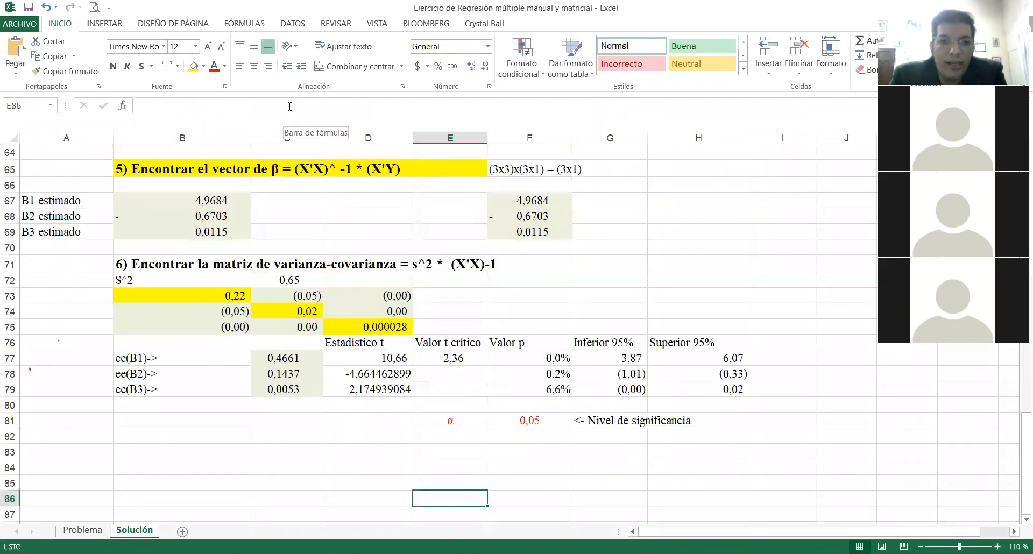
key("Up")
key("Up")
key("Up")
key("Up")
key("Up")
key("Up")
key("Up")
key("Up")
key("Up")
key("Up")
key("Up")
key("Up")
key("Up")
key("Up")
key("Up")
key("Up")
key("Up")
key("Up")
key("Up")
key("Up")
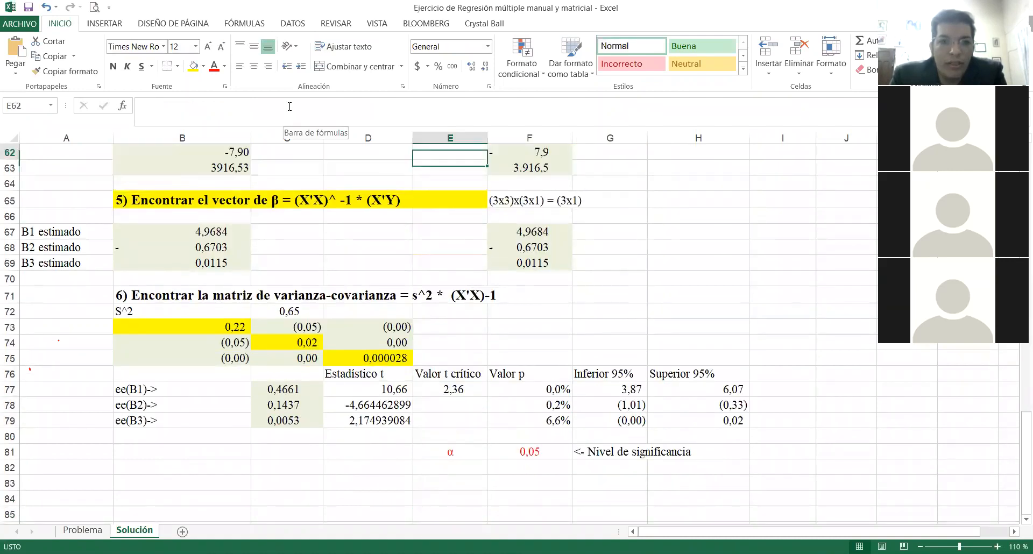
key("Up")
key("Up")
key("Up")
key("Up")
key("Up")
key("Up")
key("Up")
key("Up")
key("Up")
key("Up")
key("Up")
key("Up")
key("Up")
key("Up")
key("Up")
key("Up")
key("Up")
key("Up")
key("Up")
key("Up")
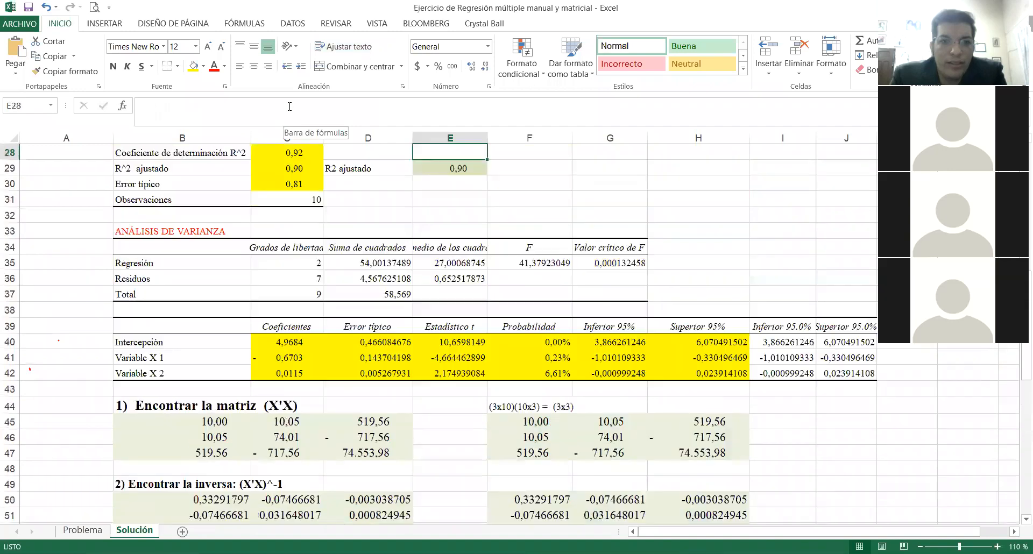
key("Up")
key("Up")
key("Up")
key("Up")
key("Up")
key("Up")
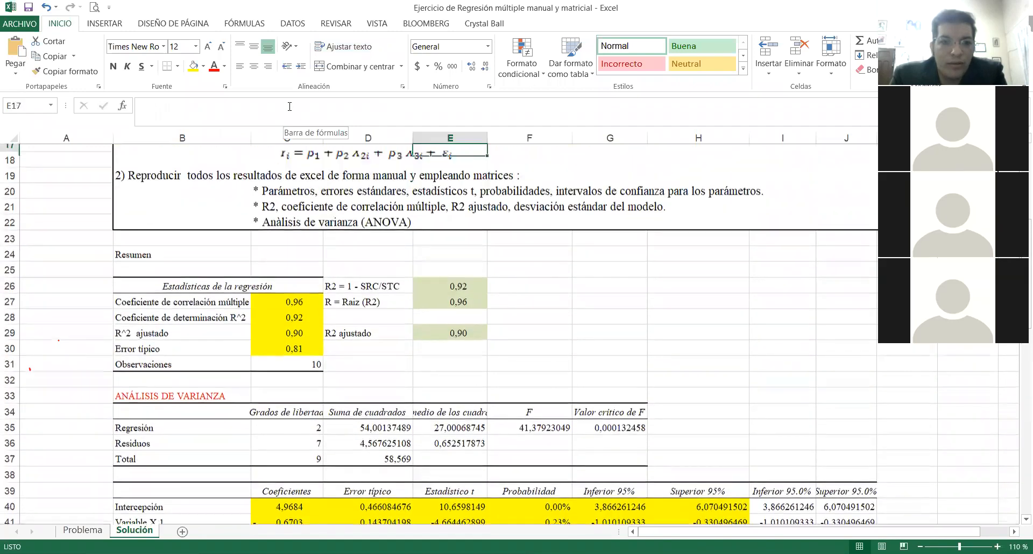
key("Down")
key("Down")
key("Down")
key("Down")
key("Down")
key("Down")
key("Down")
key("Down")
key("Down")
key("Down")
key("Down")
key("Down")
key("Down")
key("Down")
key("Down")
key("Down")
key("Down")
key("Down")
key("Down")
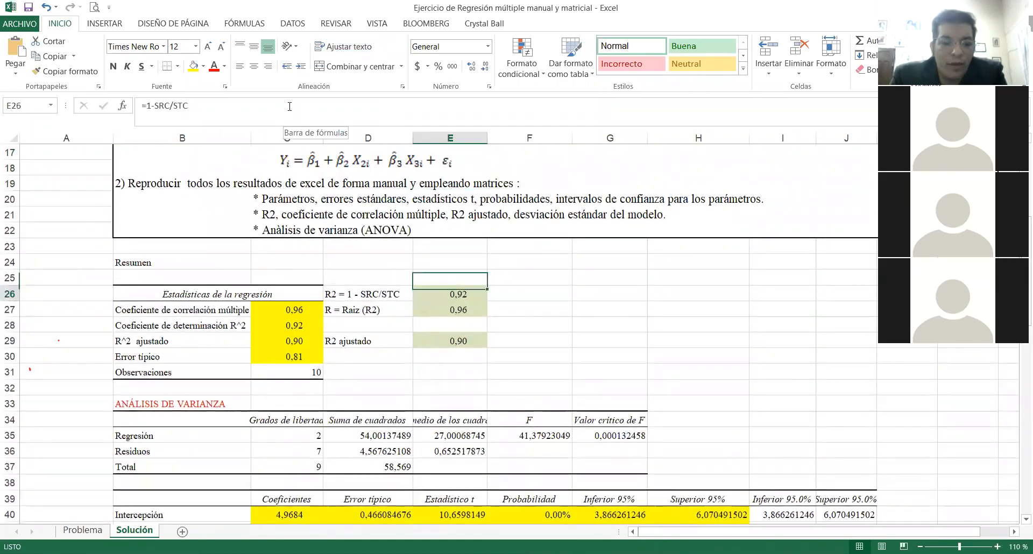
key("Up")
key("Up")
key("Up")
key("Up")
key("Up")
key("Up")
key("Up")
key("Up")
key("Up")
key("Up")
key("Left")
key("Left")
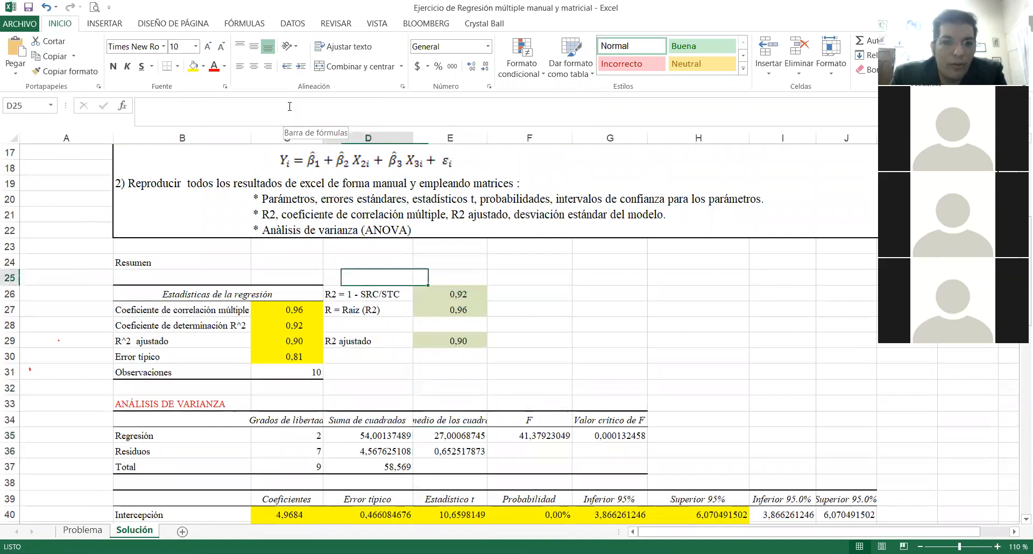
key("Down")
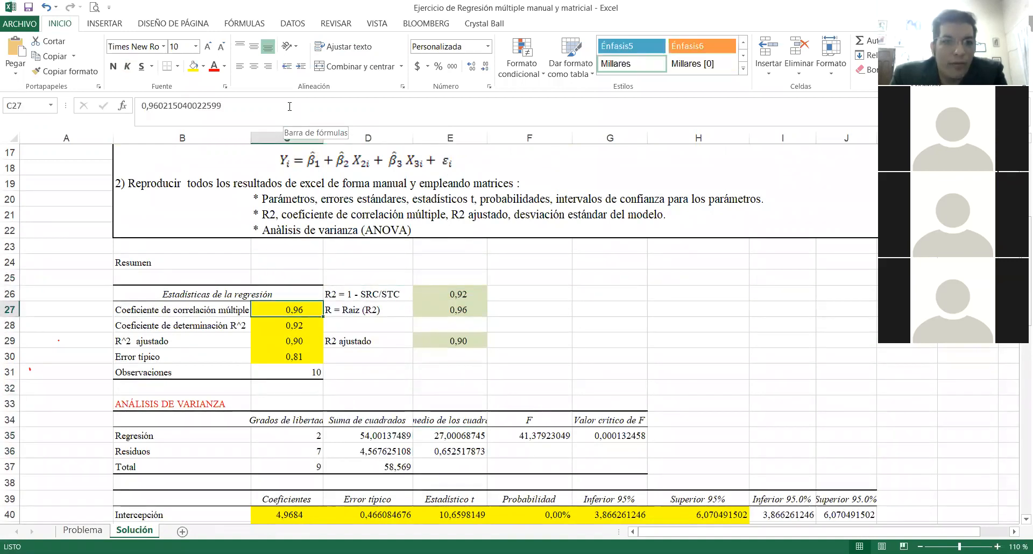
Step: Examine the R2 formula in E26, including its SRC and STC terms, and the R formula in E27
key("Right")
key("Right")
key("Up")
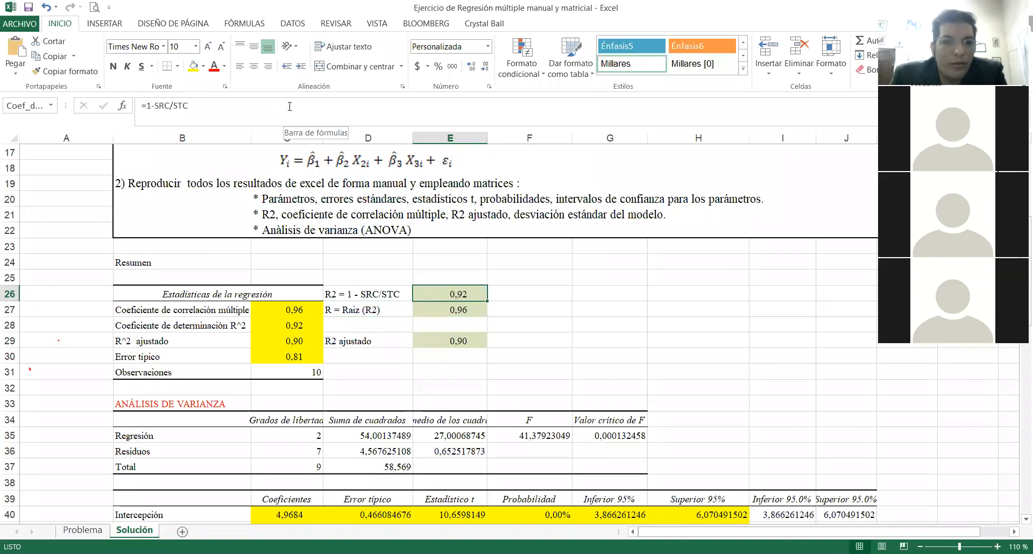
left_click(186, 108)
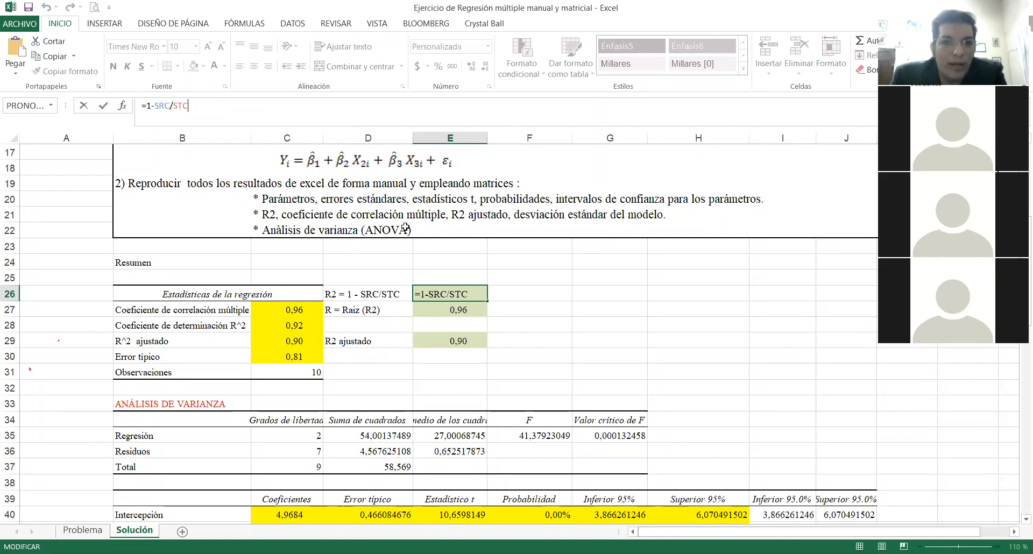
key("Return")
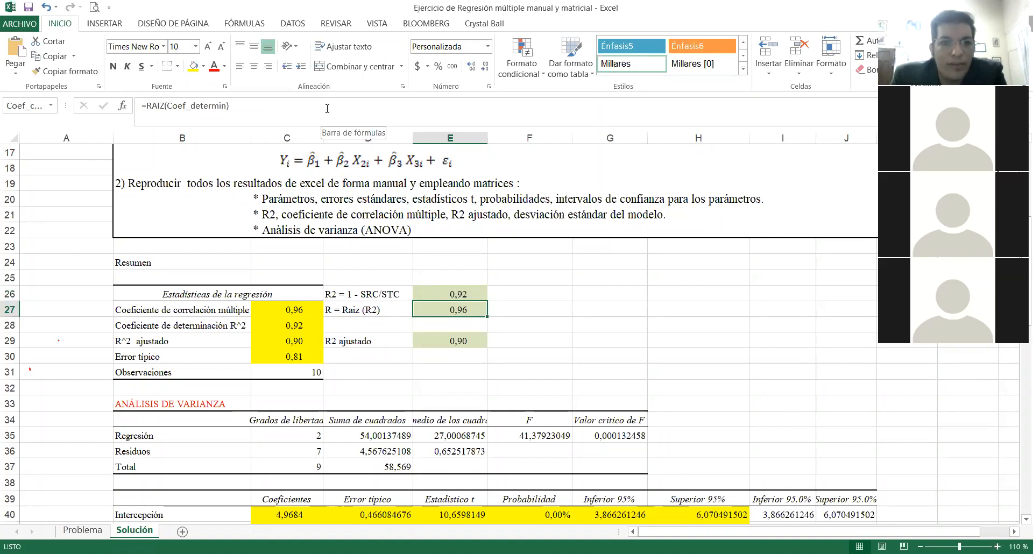
Step: Examine the adjusted R2 formula in E29, including its T, k and Coef_determin terms
key("Down")
key("Down")
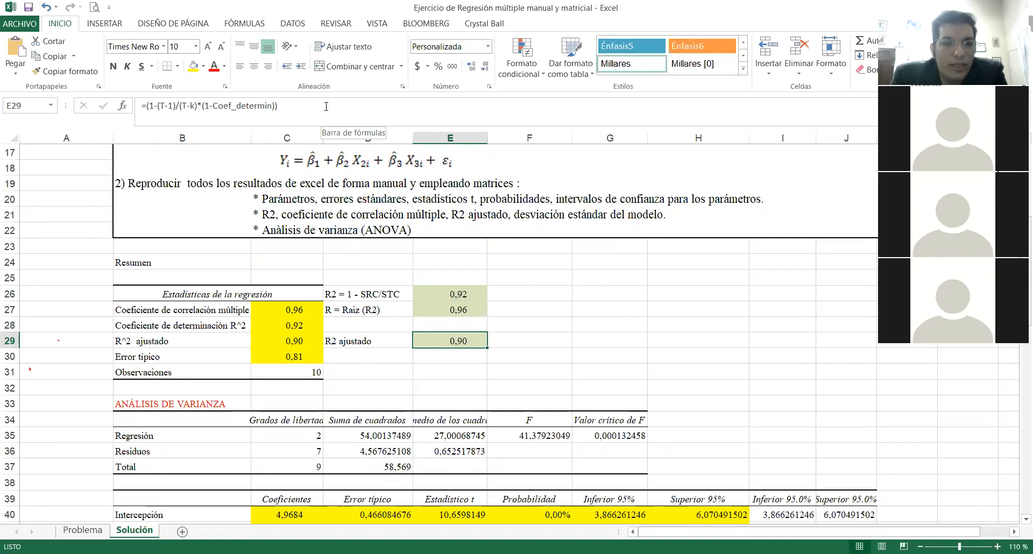
left_click(326, 105)
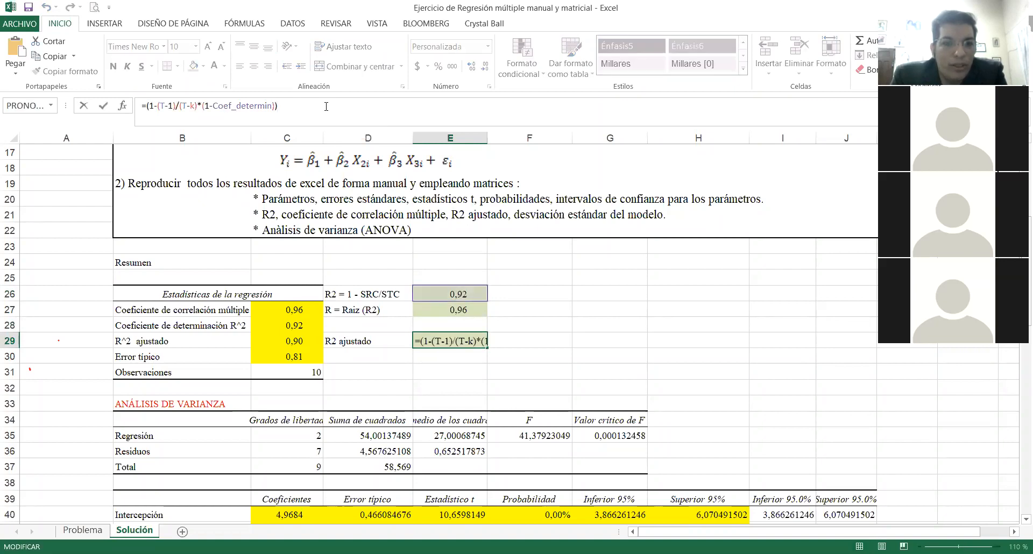
key("Return")
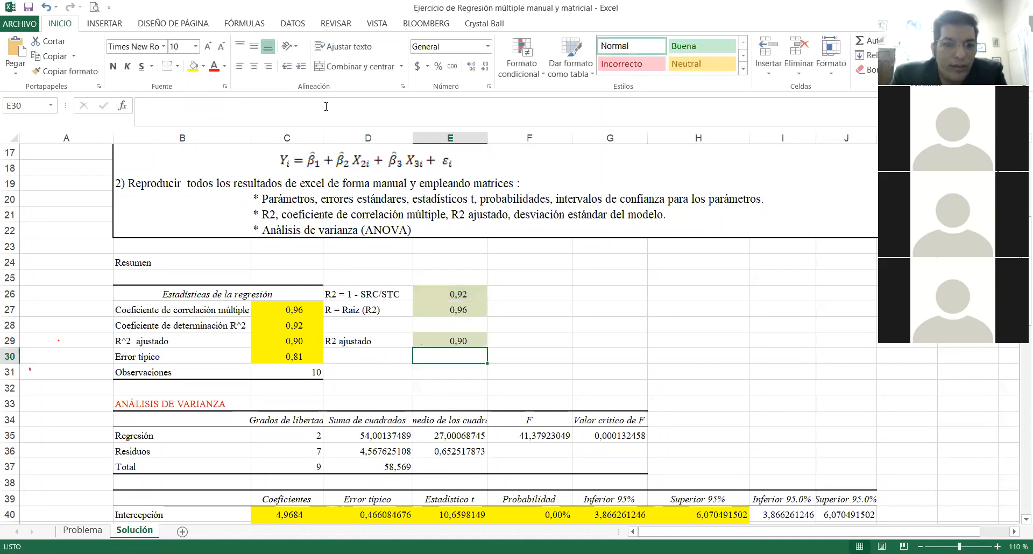
Step: Examine the regression and residual degrees of freedom in C35 and C36 of the ANÁLISIS DE VARIANZA table
key("Down")
key("Down")
key("Down")
key("Down")
key("Down")
key("Down")
key("Down")
key("Down")
key("Down")
key("Down")
key("Down")
key("Down")
key("Up")
key("Up")
key("Up")
key("Up")
key("Up")
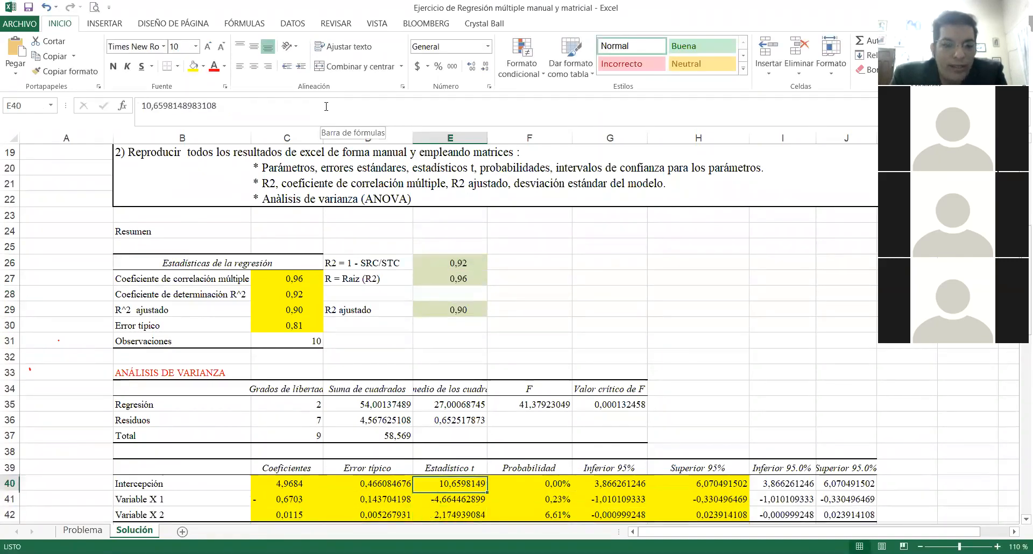
key("Up")
key("Up")
key("Left")
key("Left")
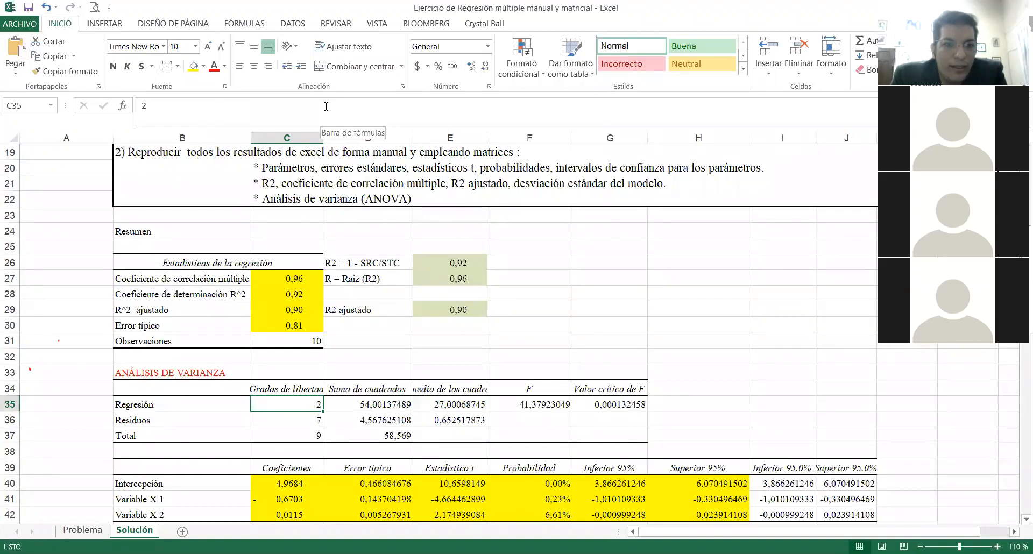
key("Up")
key("Down")
key("Down")
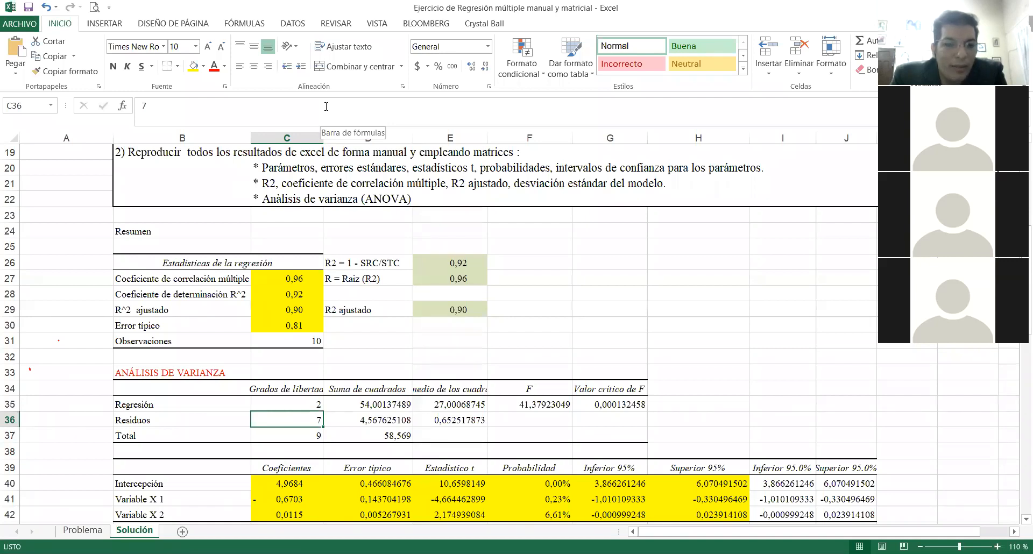
key("Right")
key("Up")
key("Right")
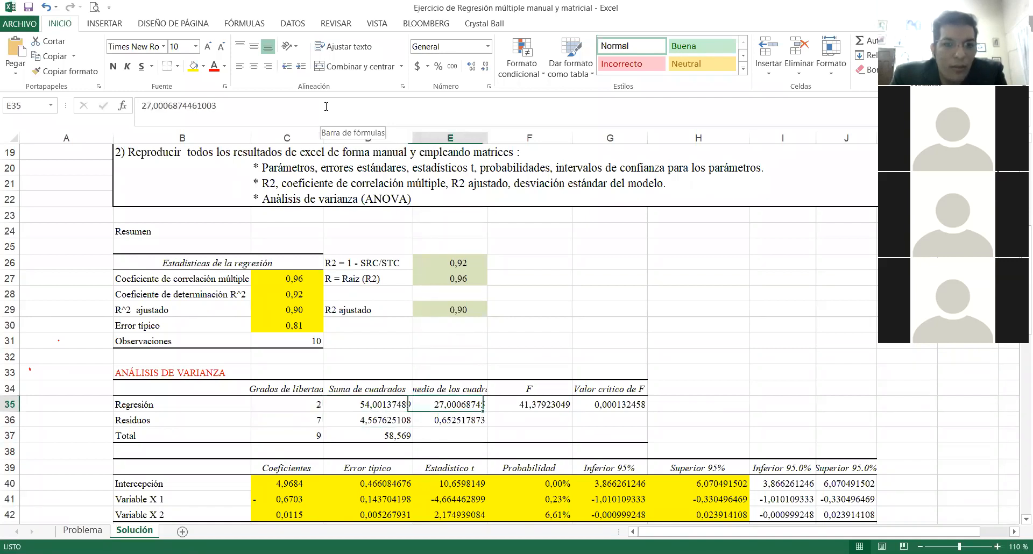
Step: Look through the matrix sections below the coefficients table, down to the β vector heading, and return to the analysis of variance
key("Down")
key("Down")
key("Down")
key("Down")
key("Down")
key("Down")
key("Down")
key("Down")
key("Down")
key("Down")
key("Down")
key("Down")
key("Down")
key("Down")
key("Down")
key("Down")
key("Down")
key("Down")
key("Down")
key("Down")
key("Down")
key("Down")
key("Down")
key("Down")
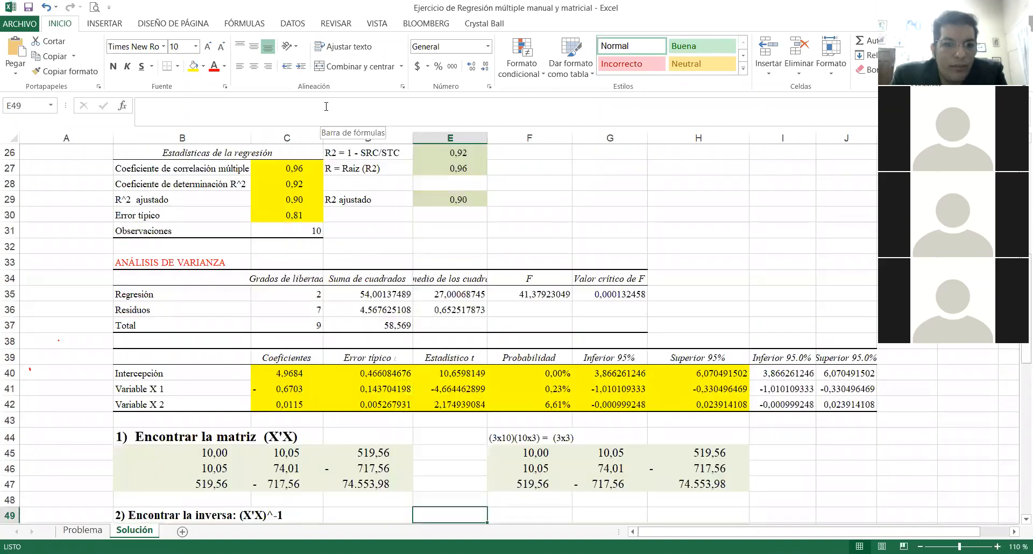
key("Up")
key("Up")
key("Up")
key("Up")
key("Up")
key("Up")
key("Up")
key("Up")
key("Up")
key("Up")
key("Up")
key("Up")
key("Up")
key("Up")
key("Up")
key("Up")
key("Up")
key("Up")
key("Up")
key("Up")
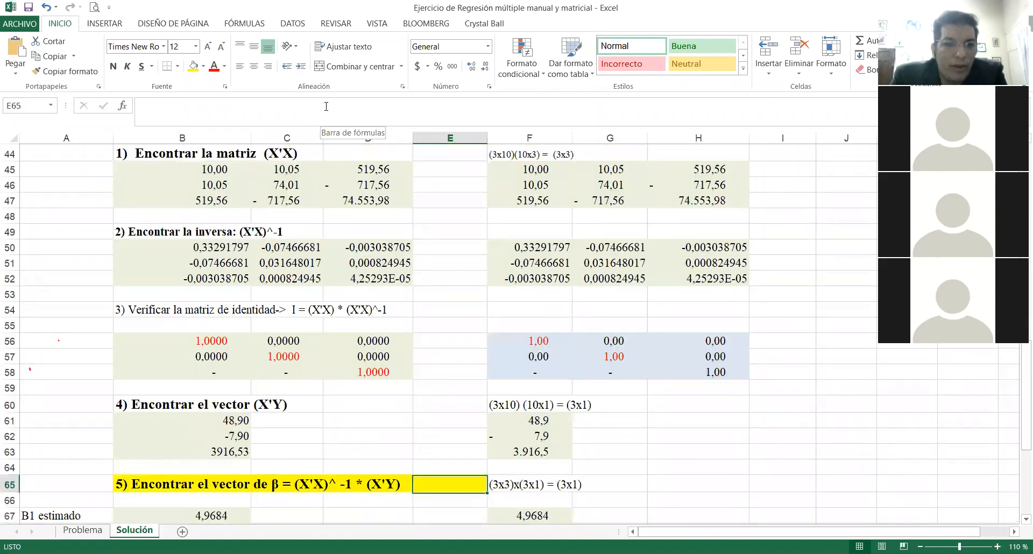
key("Up")
key("Up")
key("Up")
key("Up")
key("Up")
key("Up")
key("Up")
key("Up")
key("Up")
key("Up")
key("Up")
key("Up")
key("Up")
key("Up")
key("Up")
key("Up")
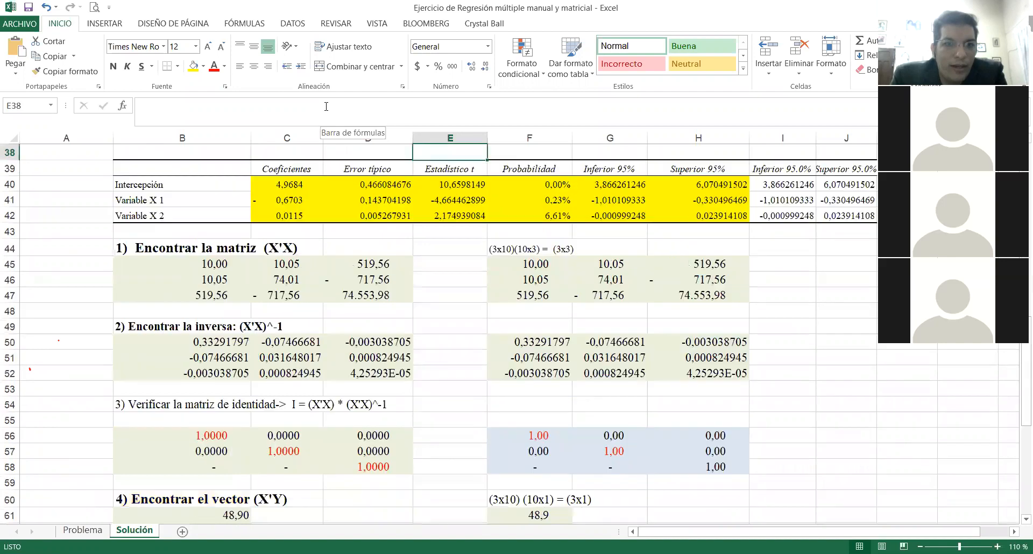
key("Down")
key("Down")
key("Down")
key("Down")
key("Down")
key("Down")
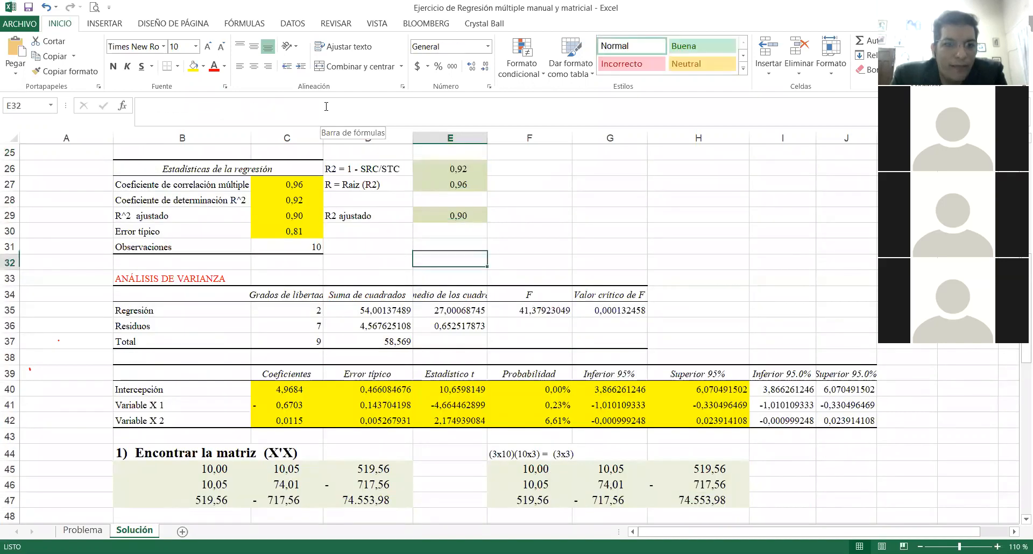
Step: Examine the total, residual and regression sums of squares in D35:D37 of the analysis of variance table
key("Left")
key("Down")
key("Down")
key("Down")
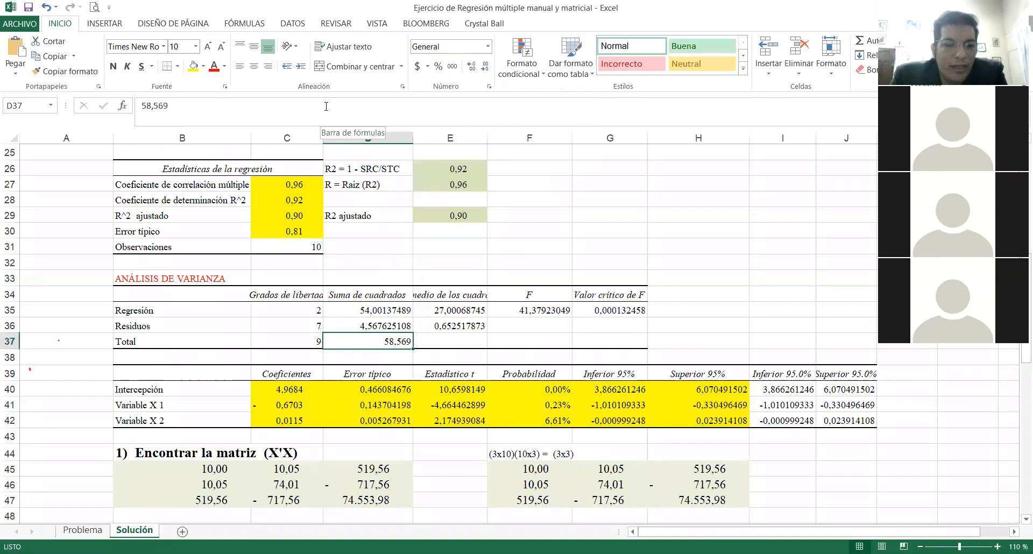
key("Up")
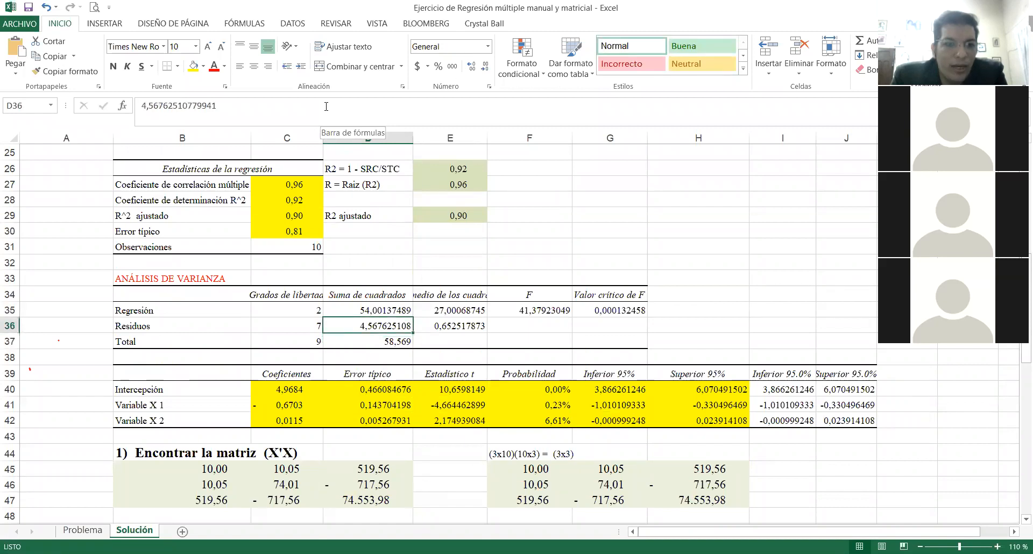
key("Down")
key("Up")
key("Down")
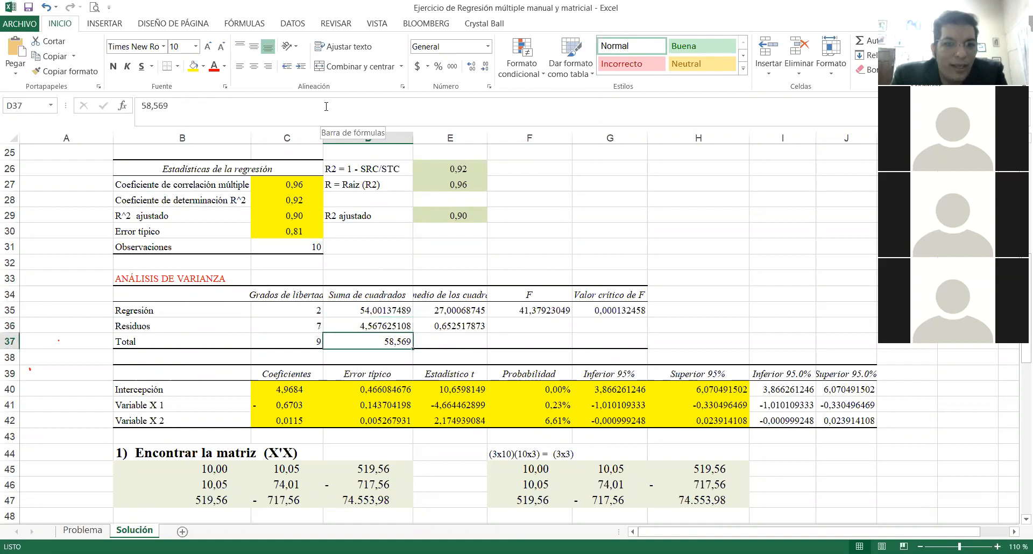
key("Up")
key("Up")
Step: Calculate the regression mean square in E35 by dividing its sum of squares by its degrees of freedom, +D35/C35
key("Right")
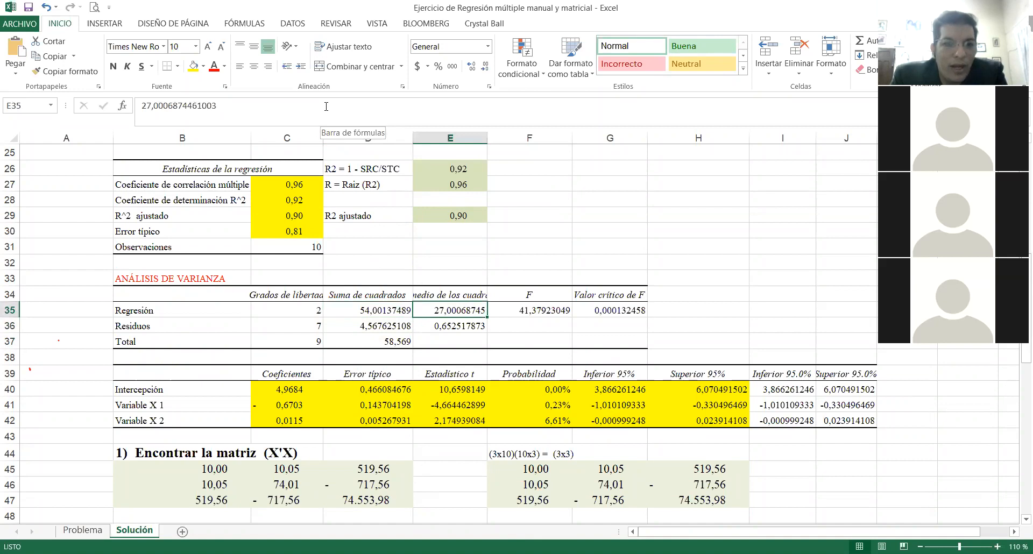
type("+D35")
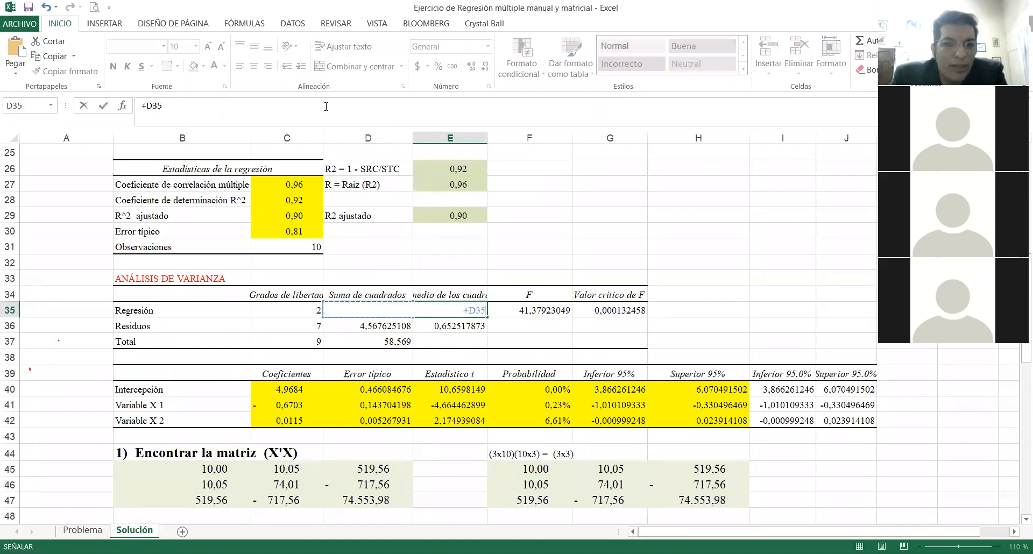
type("/")
key("Left")
key("Left")
key("Return")
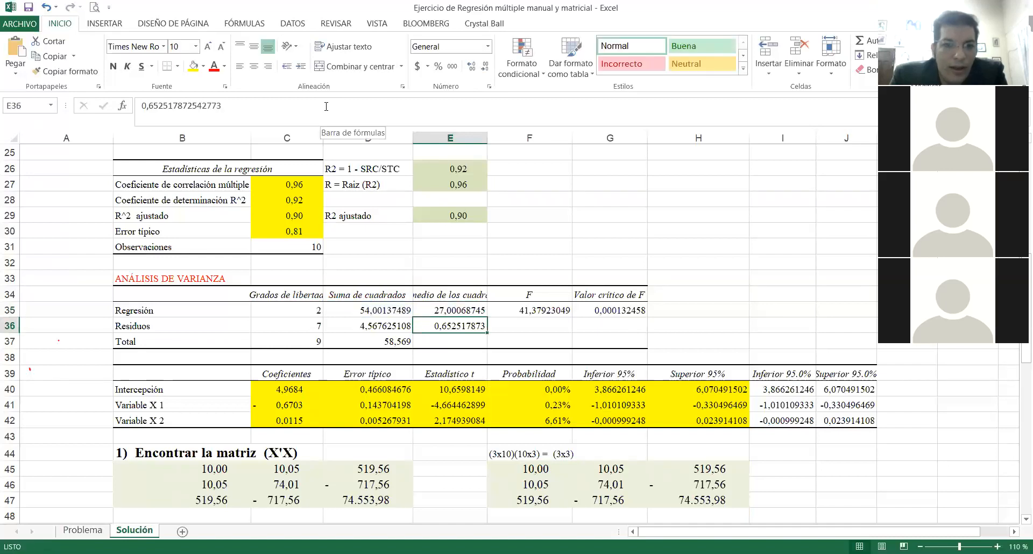
Step: Calculate the residual mean square in E36 with the formula +D36/C36
type("+")
key("Left")
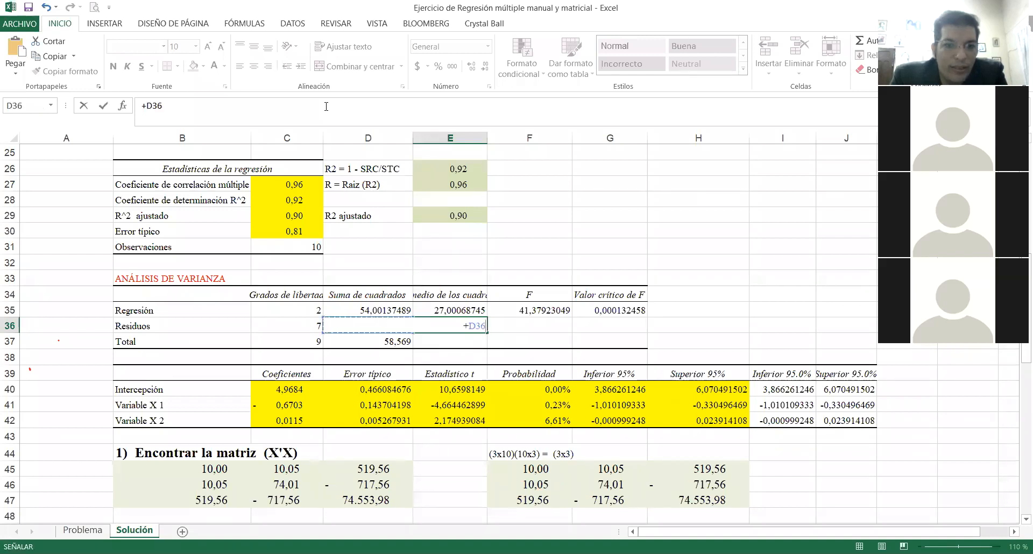
type("/")
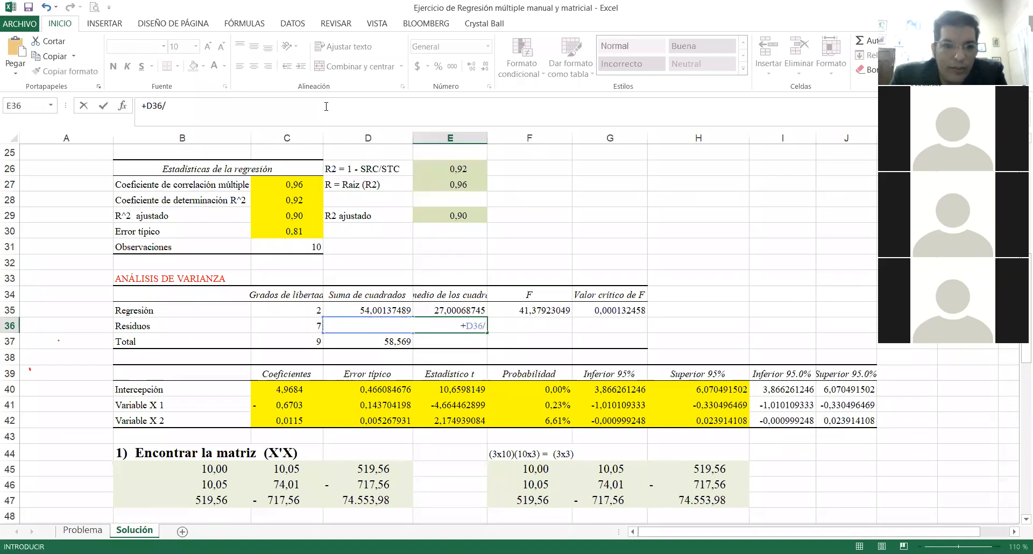
key("Left")
key("Left")
key("Left")
key("Right")
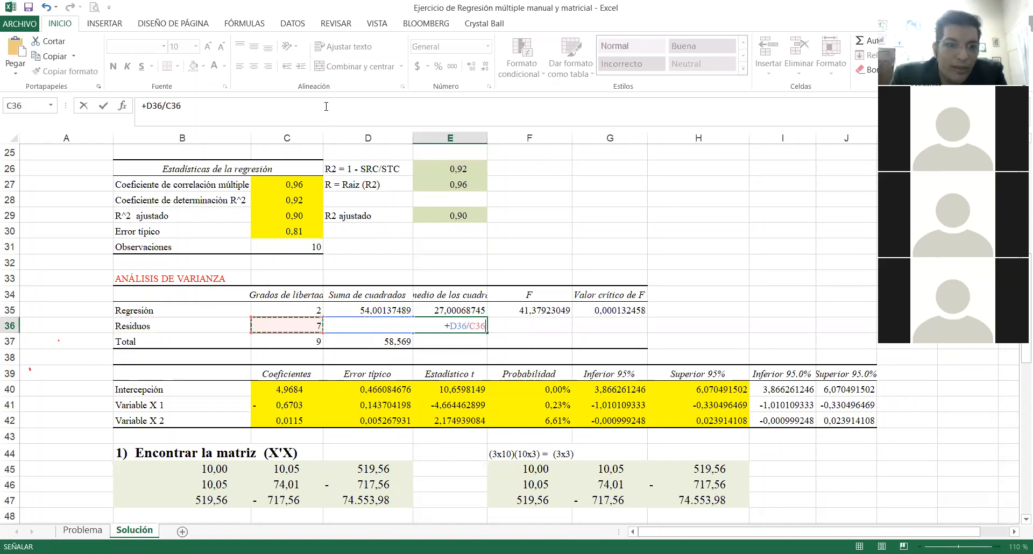
key("Return")
Step: Calculate the F statistic in F35 as the regression mean square over the residual mean square, +E35/E36
key("Right")
key("Up")
key("Up")
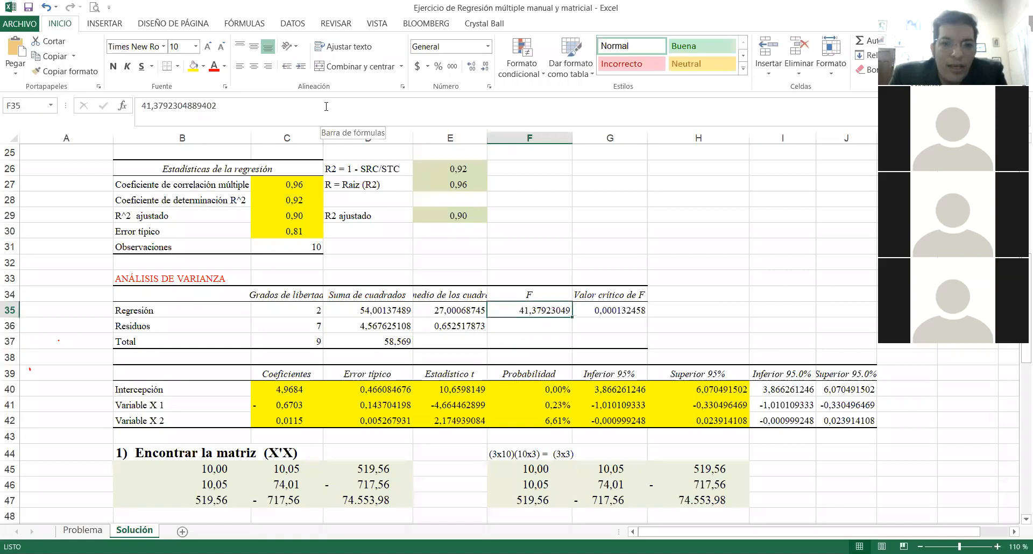
type("+")
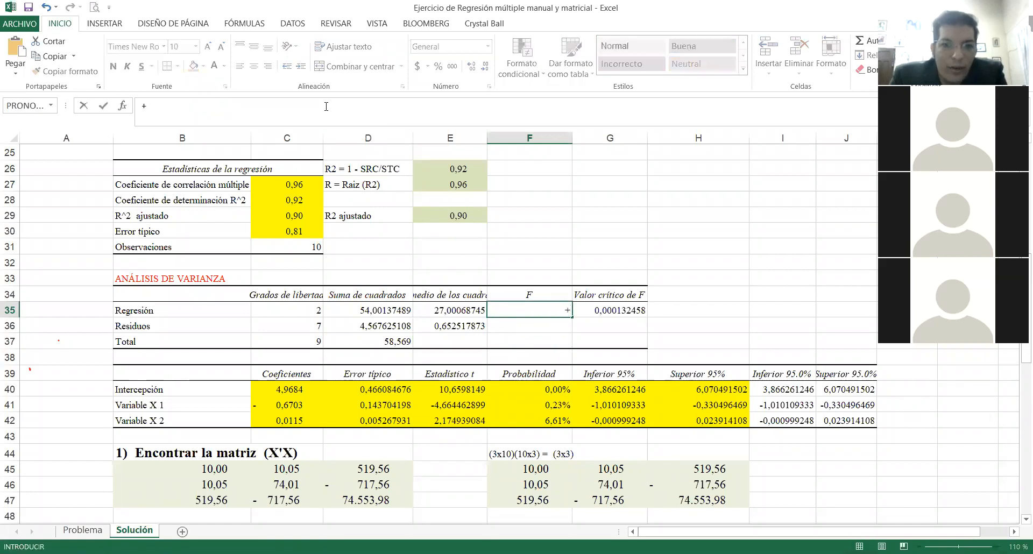
key("Left")
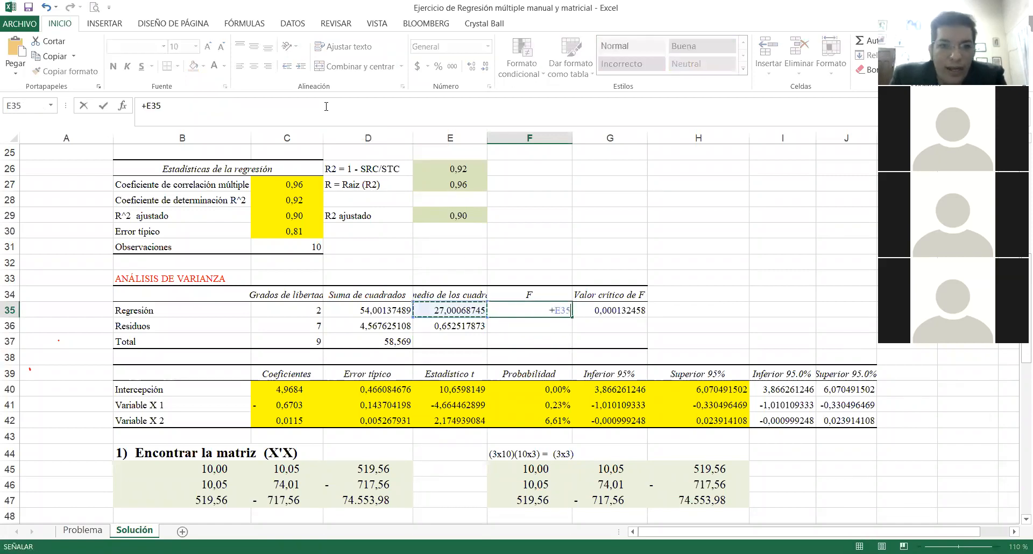
type("/")
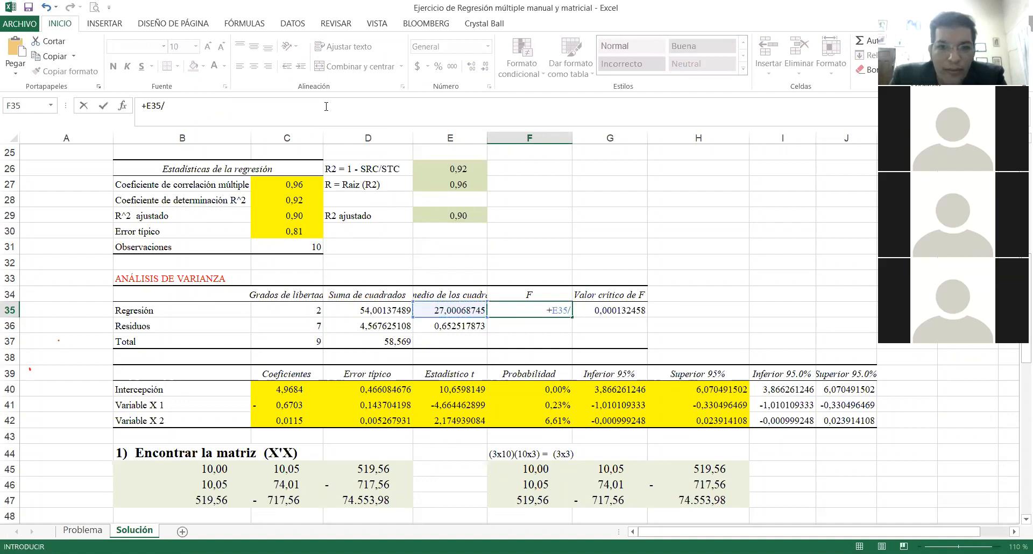
key("Down")
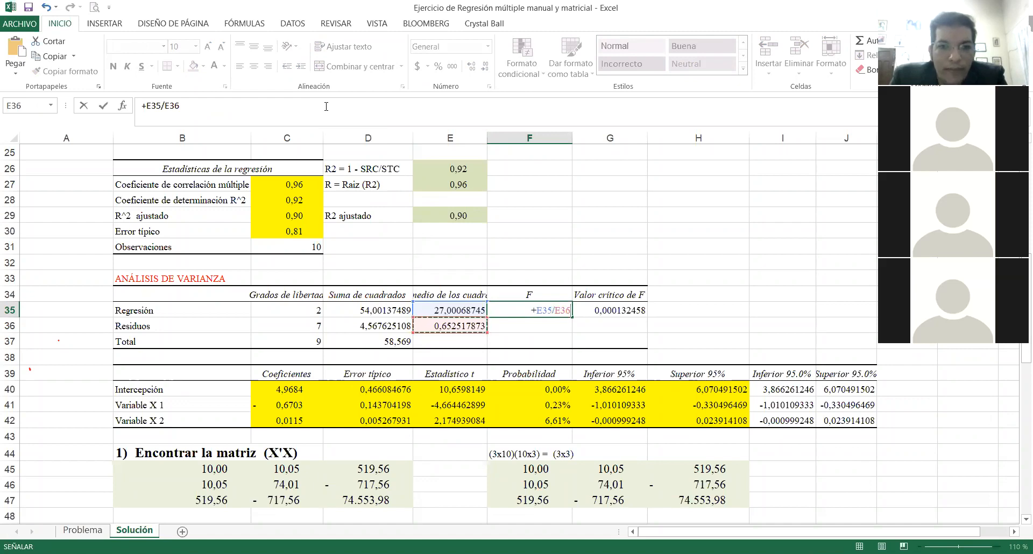
key("Return")
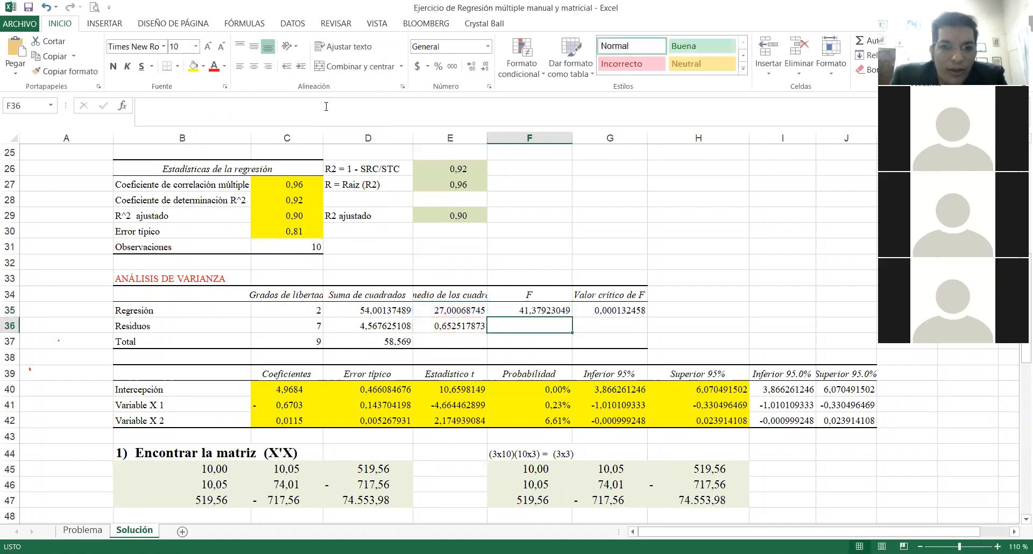
Step: Examine the coefficients table and the X'X, inverse and identity matrix blocks down to row 59, returning to cell G35
key("Up")
key("Right")
key("Down")
key("Down")
key("Down")
key("Down")
key("Down")
key("Down")
key("Down")
key("Down")
key("Down")
key("Down")
key("Down")
key("Down")
key("Down")
key("Down")
key("Down")
key("Down")
key("Down")
key("Down")
key("Down")
key("Down")
key("Down")
key("Down")
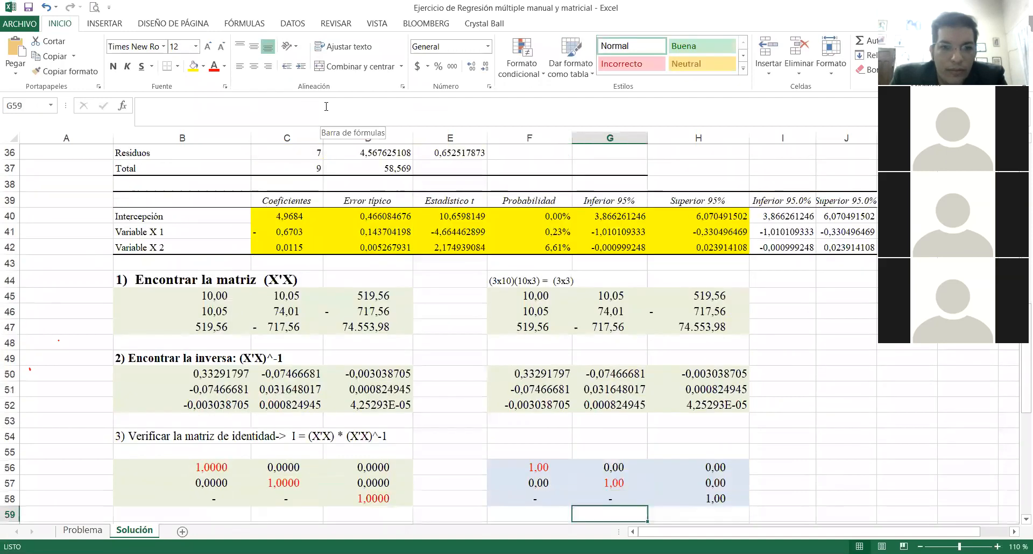
key("Up")
key("Up")
key("Up")
key("Up")
key("Up")
key("Up")
key("Up")
key("Up")
key("Up")
key("Up")
key("Up")
key("Up")
key("Up")
key("Up")
key("Up")
key("Up")
key("Up")
key("Up")
key("Up")
key("Up")
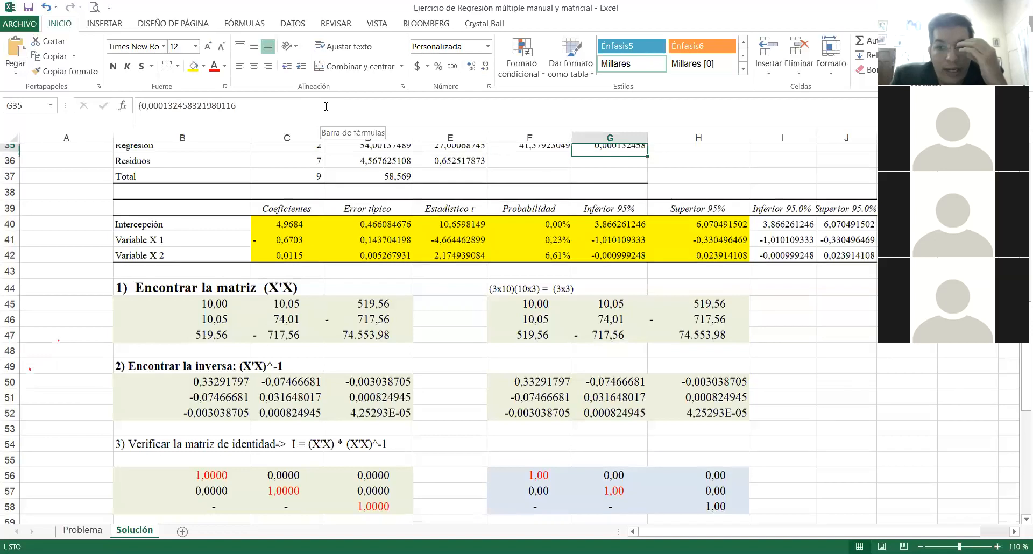
Step: Go back to the Y and X vectors in the sheet's first rows and locate the data analysis tools
key("Up")
key("Up")
key("Up")
key("Up")
key("Up")
key("Up")
key("Up")
key("Up")
key("Up")
key("Up")
key("Up")
key("Up")
key("Up")
key("Up")
key("Up")
key("Up")
key("Up")
key("Up")
key("Up")
key("Up")
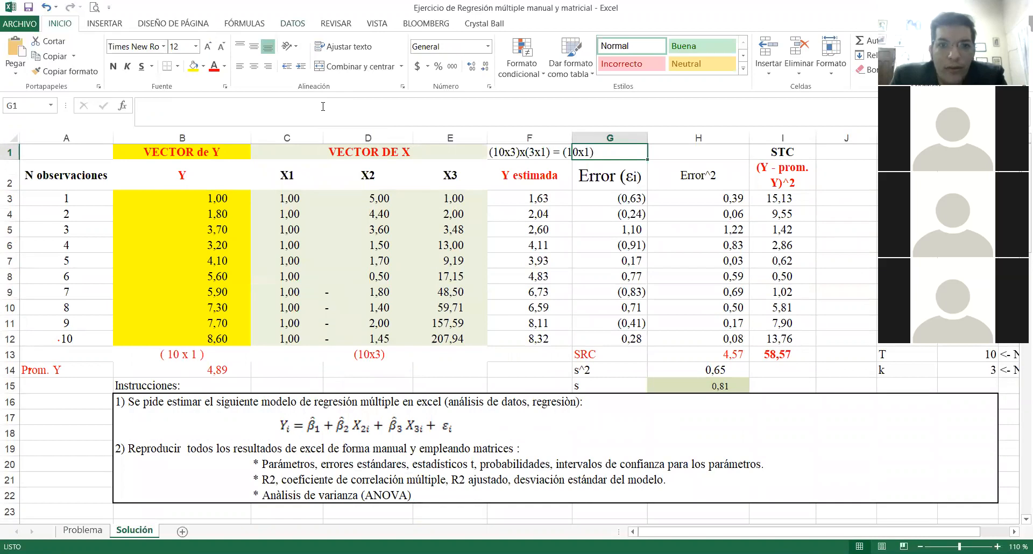
left_click(293, 23)
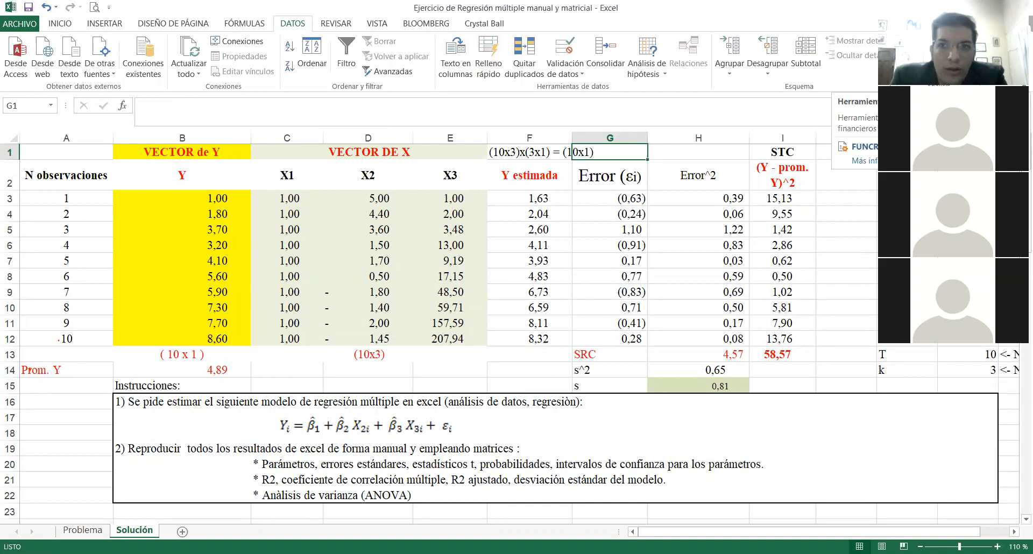
left_click(19, 24)
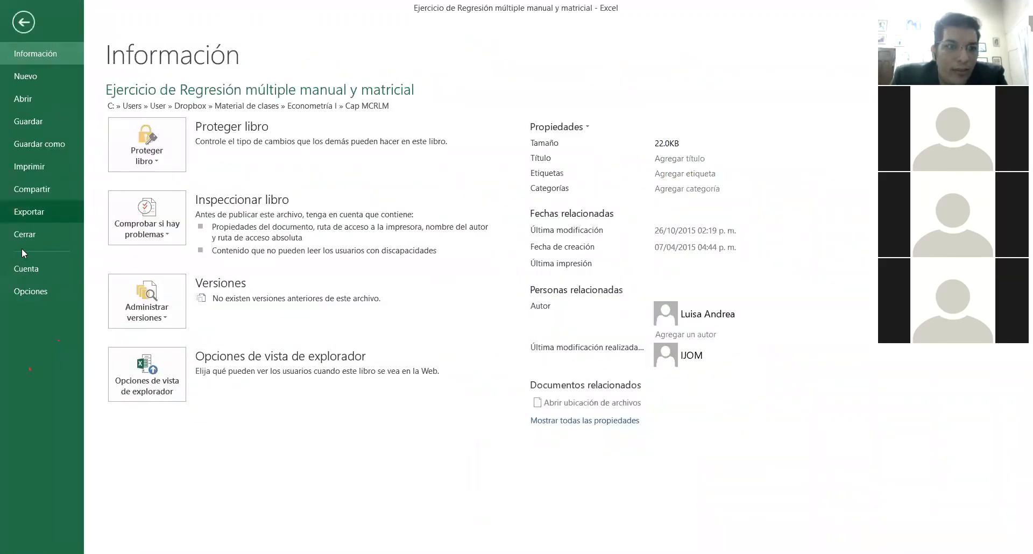
left_click(32, 289)
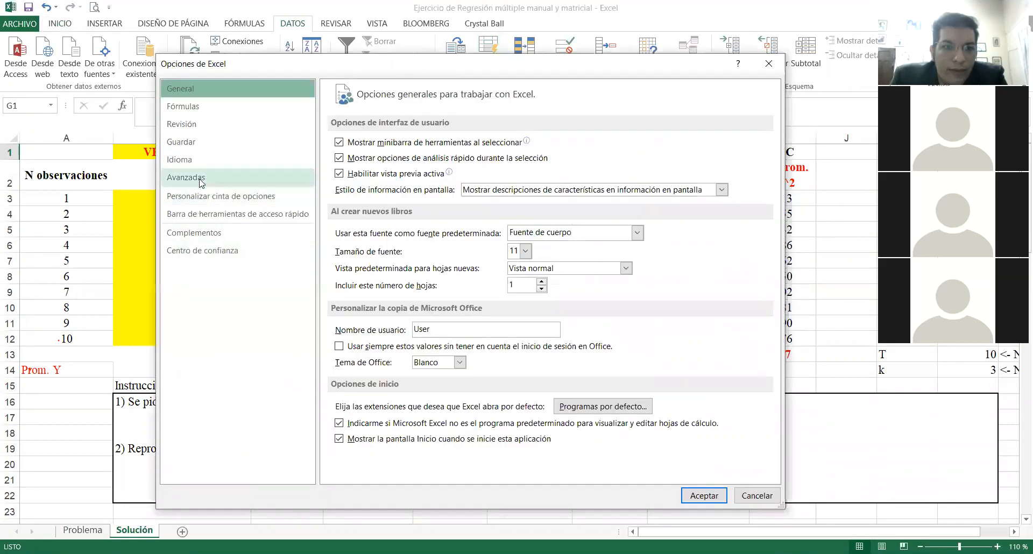
left_click(201, 180)
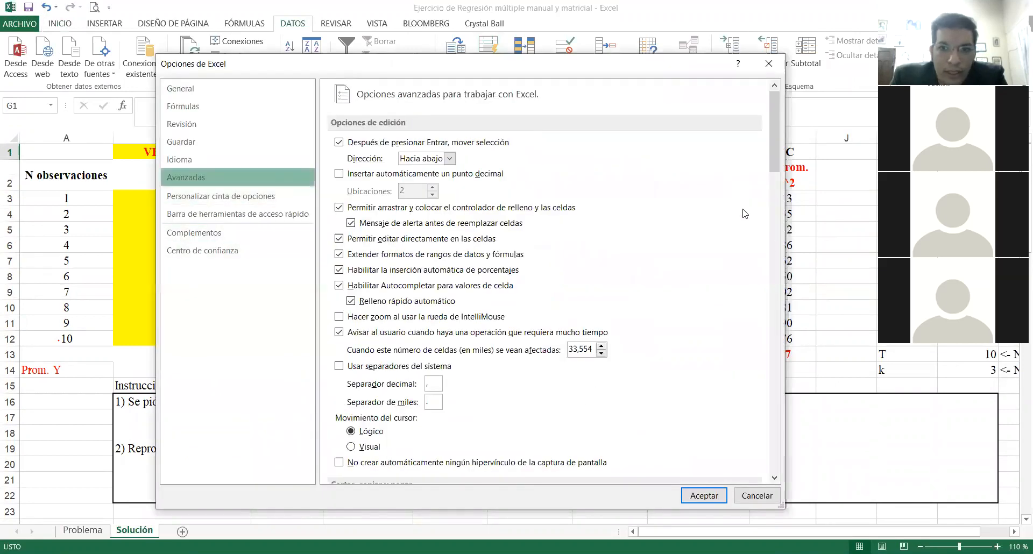
scroll(745, 372, "down", 20)
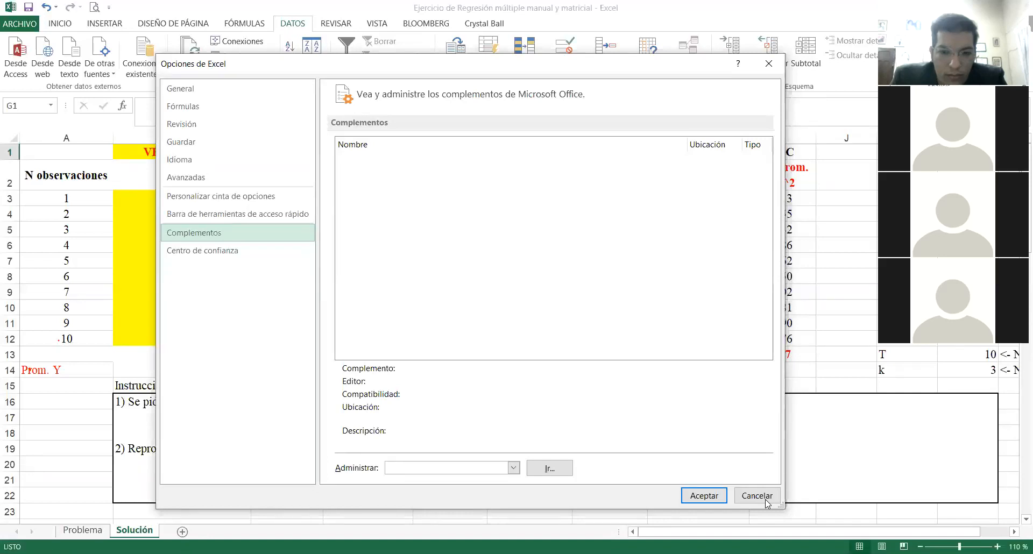
left_click(757, 495)
key("Left")
key("ctrl+Down")
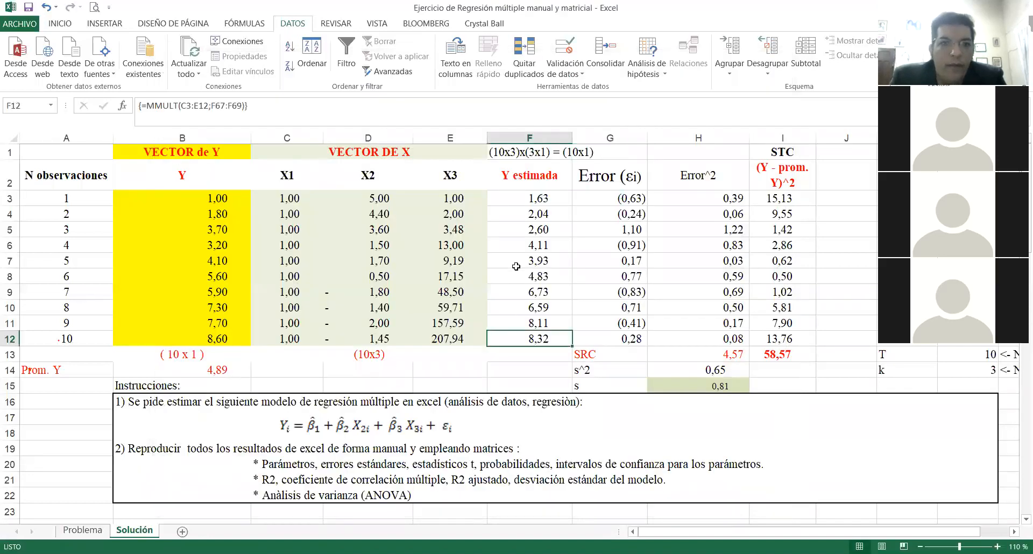
Step: Check the Herramientas para análisis entry among the active add-ins in the Excel options
left_click(31, 31)
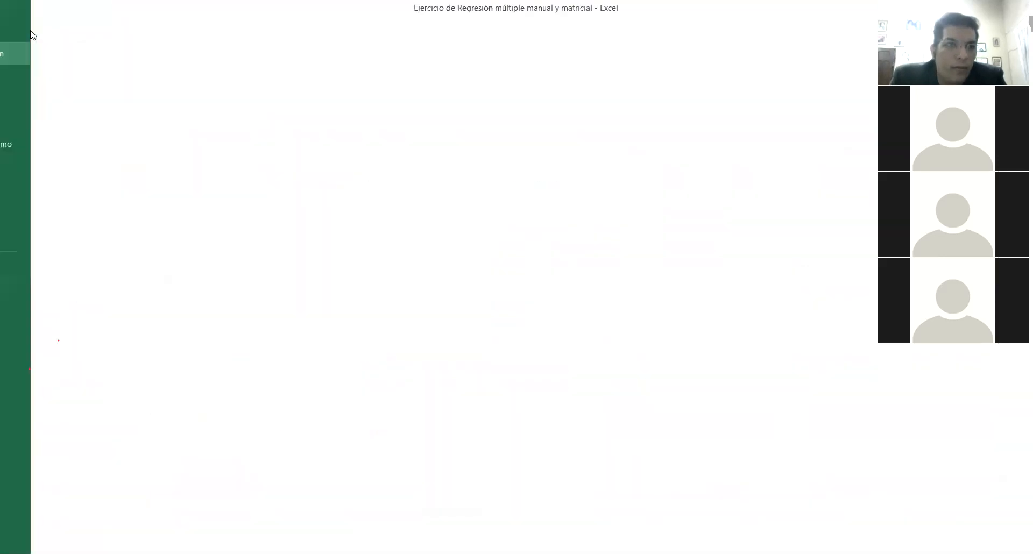
left_click(49, 291)
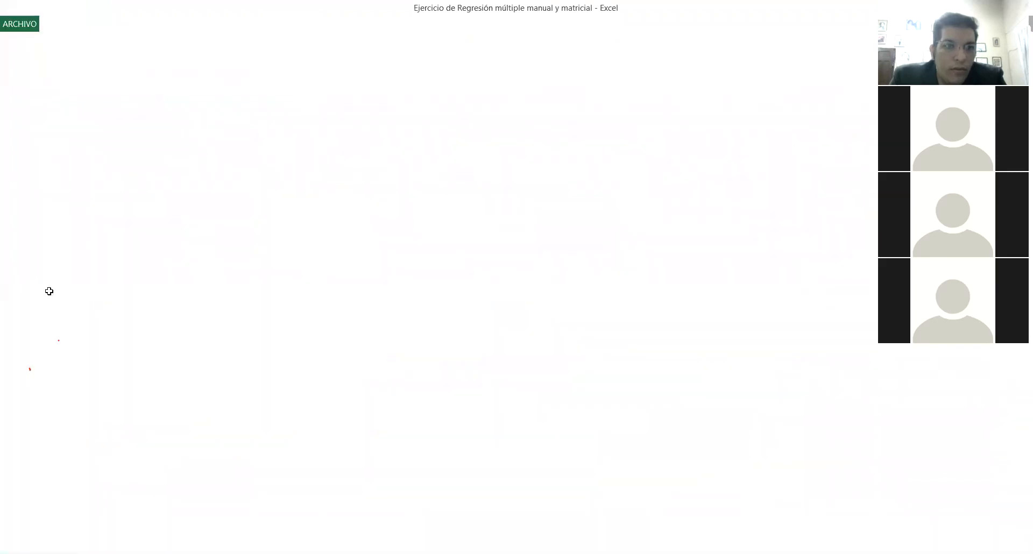
left_click(182, 183)
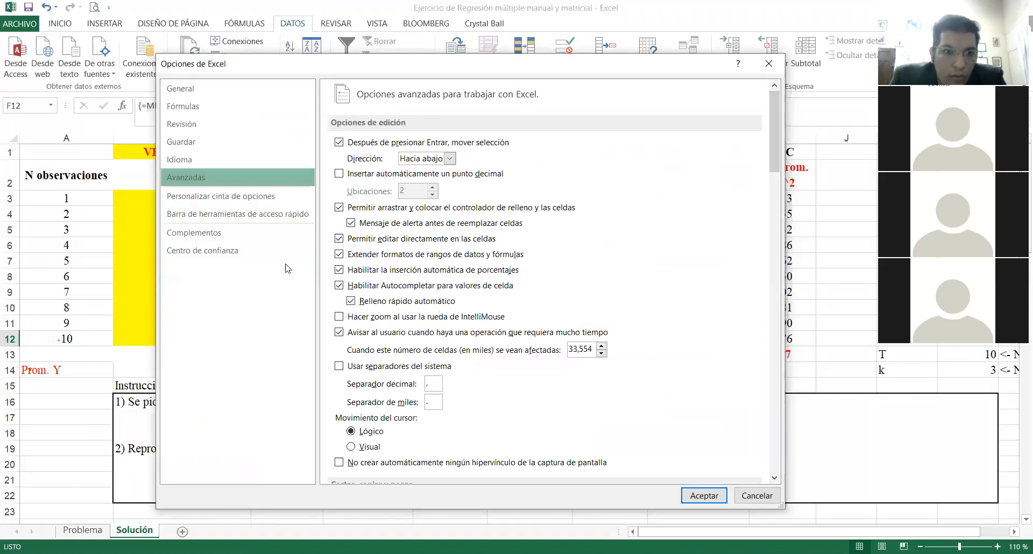
left_click(264, 235)
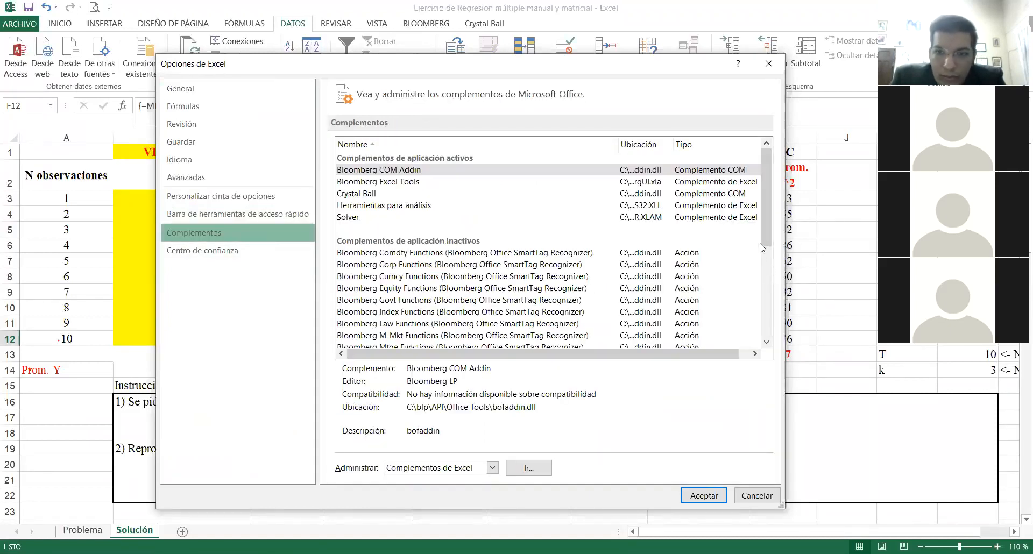
left_click_drag(765, 235, 759, 157)
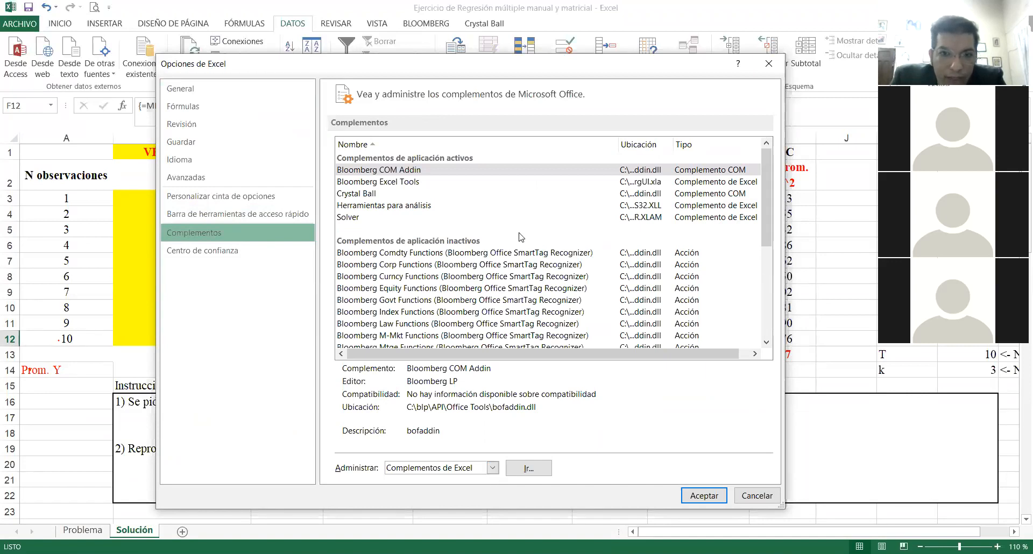
left_click(510, 210)
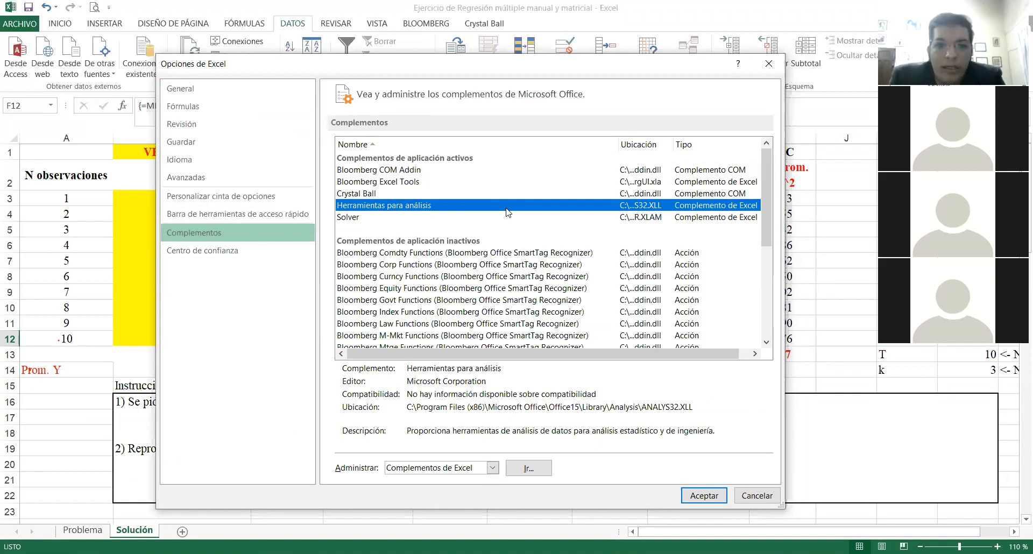
left_click(703, 496)
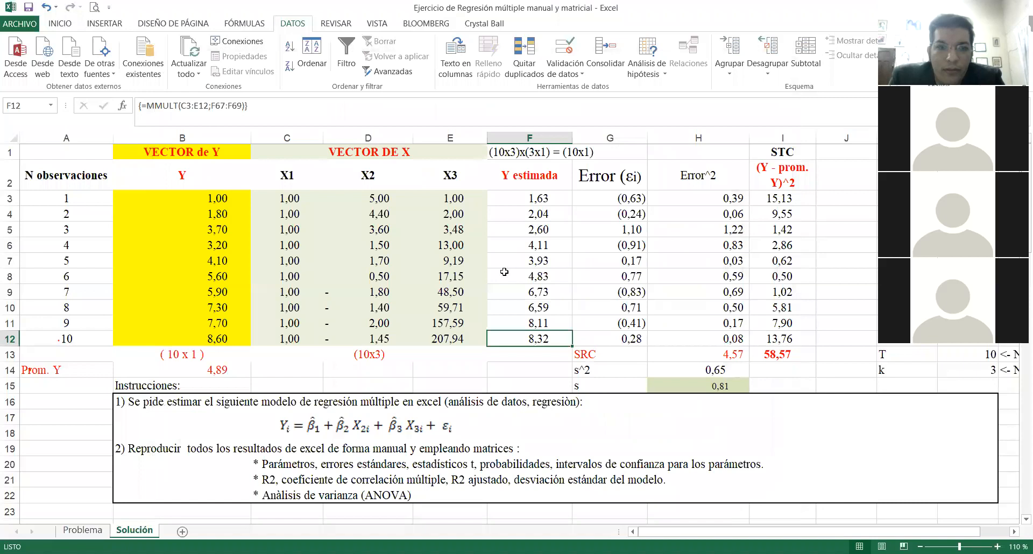
Step: Enable the Herramientas para análisis add-in through the manager for Excel add-ins and accept the selection
left_click(26, 22)
left_click(26, 21)
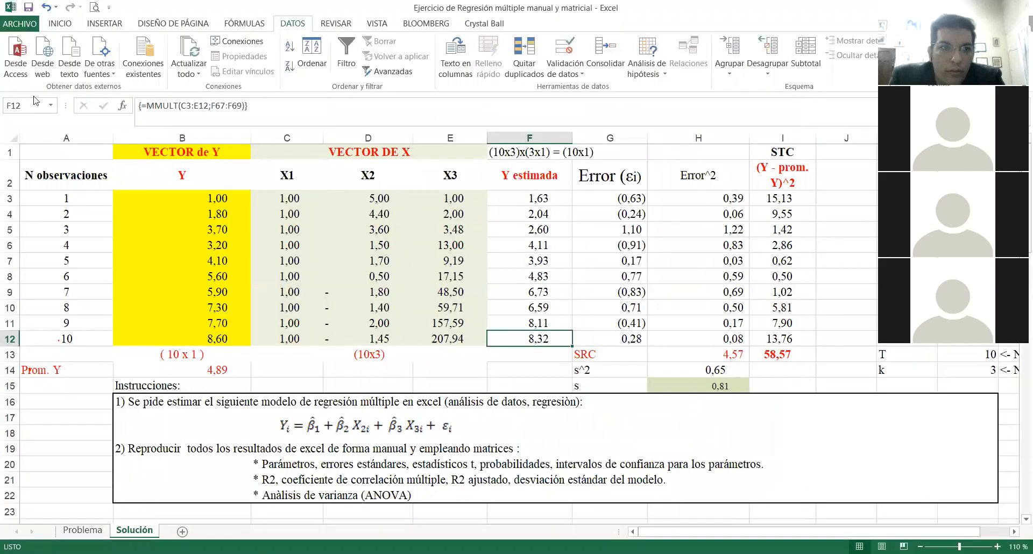
left_click(20, 26)
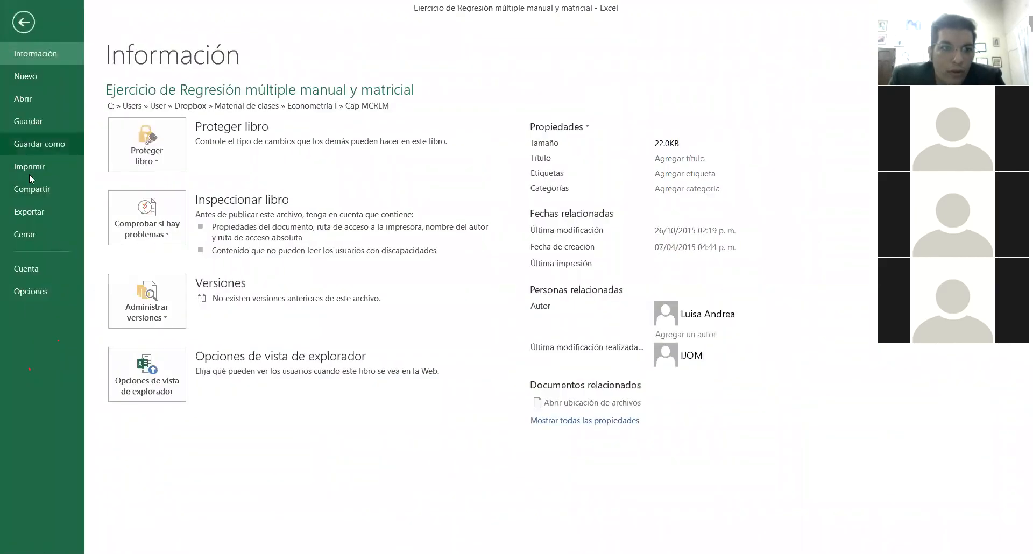
left_click(33, 292)
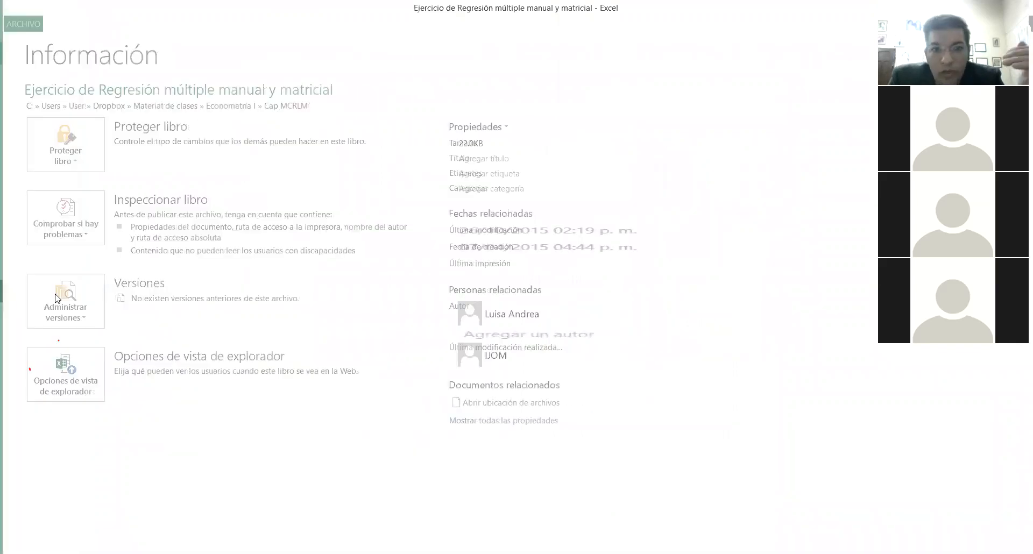
left_click(280, 232)
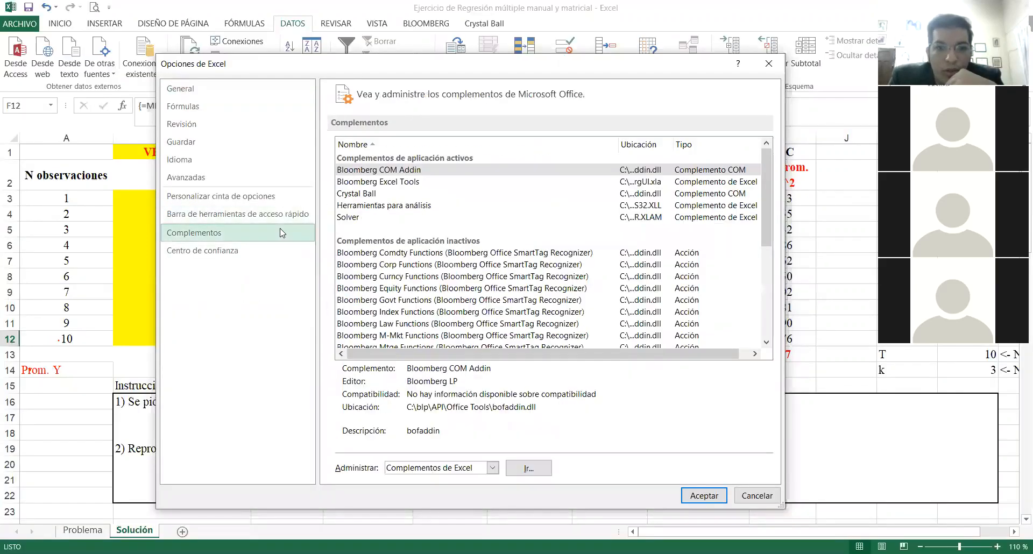
left_click(486, 206)
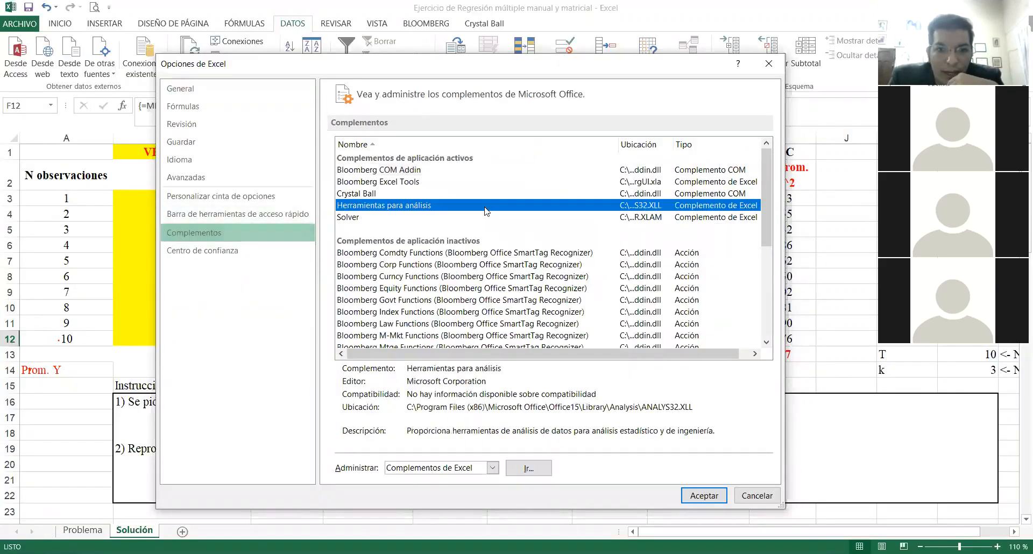
left_click(493, 469)
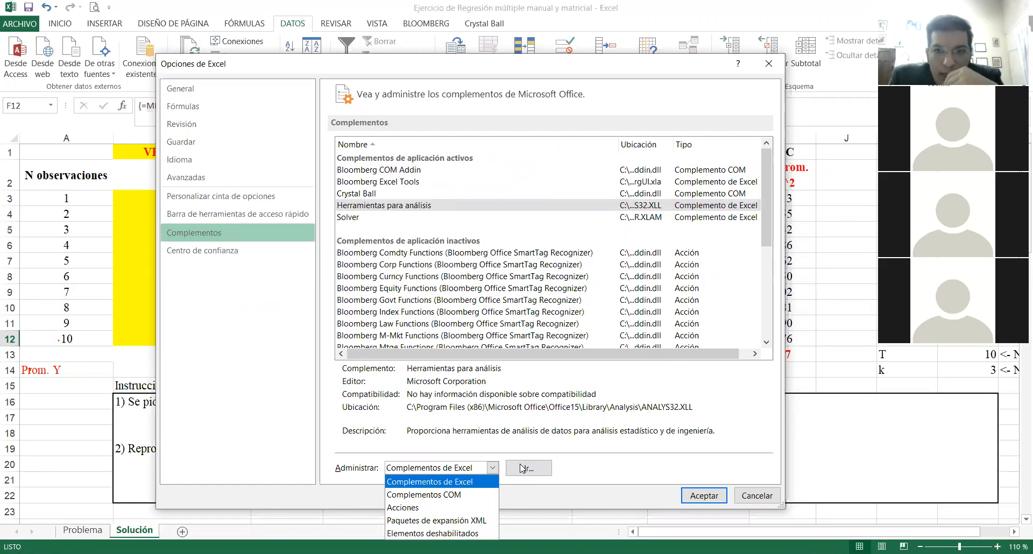
left_click(522, 469)
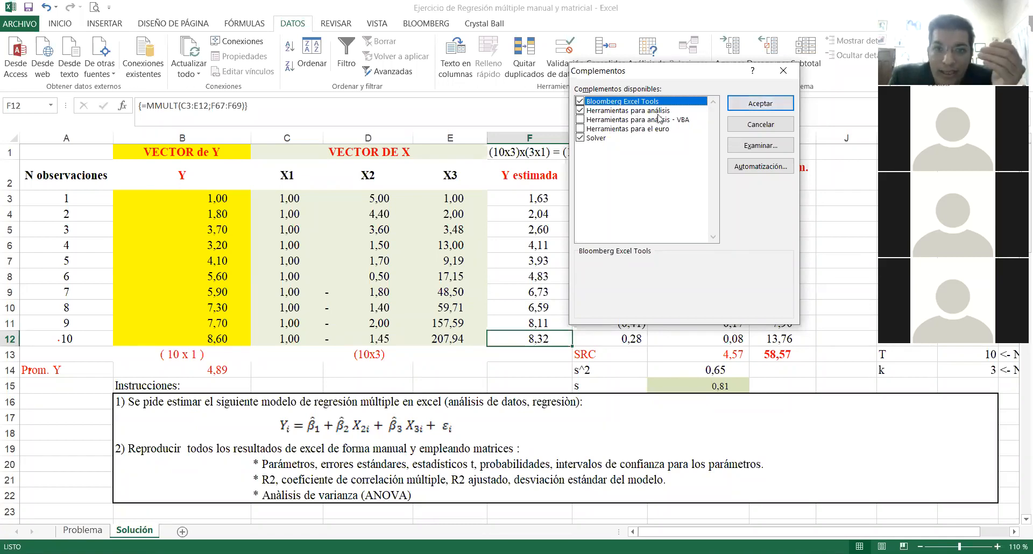
left_click(581, 111)
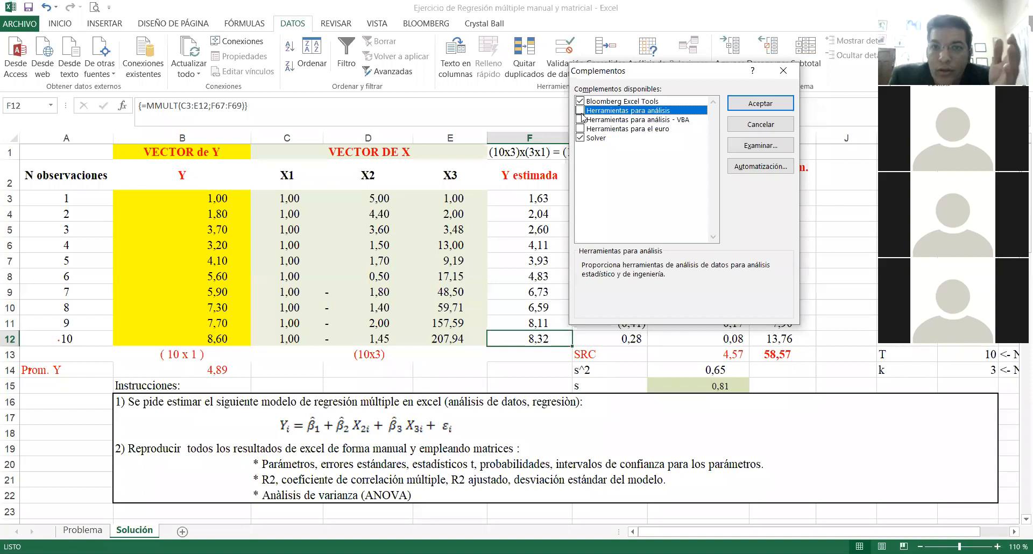
left_click(581, 112)
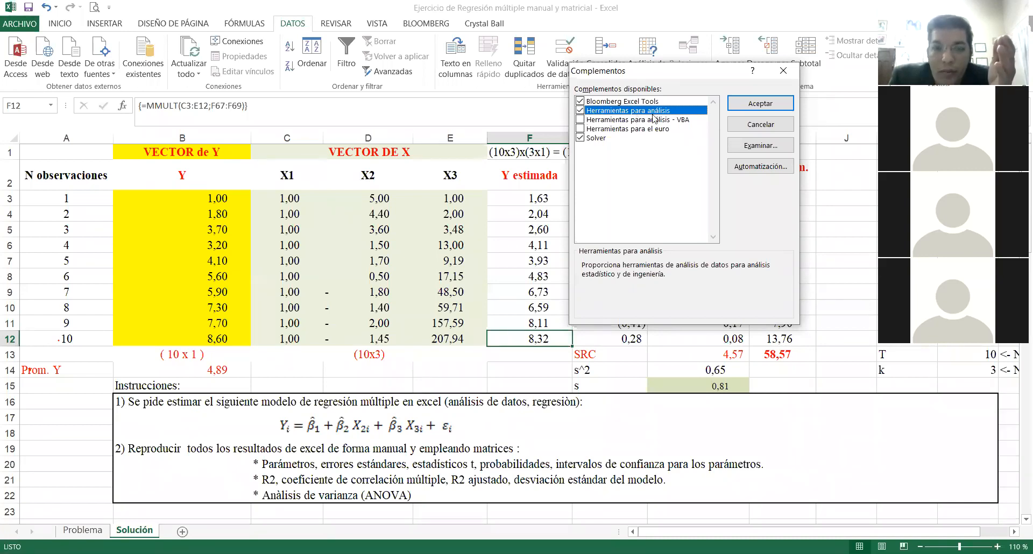
left_click(758, 110)
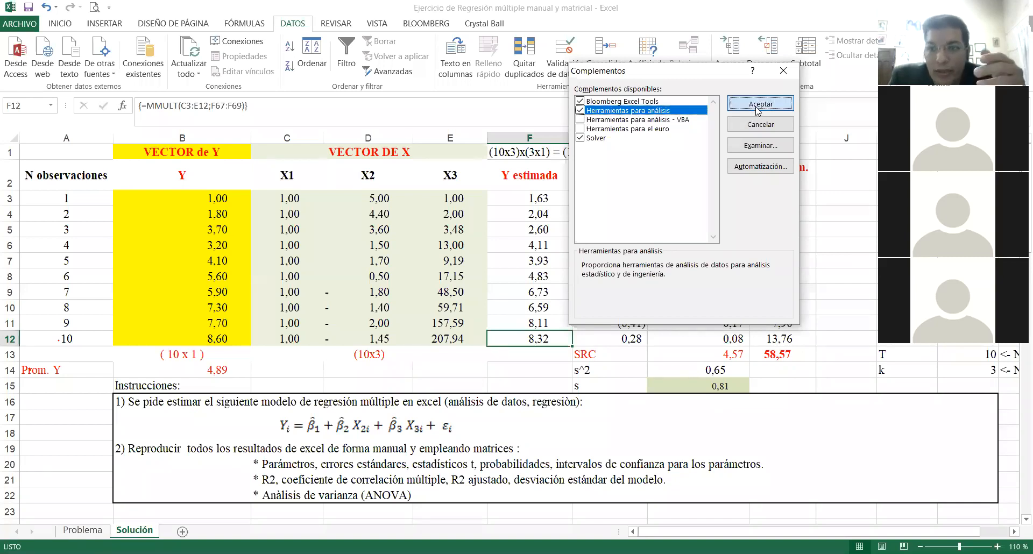
left_click(758, 106)
Step: Open the Regresión tool from the data analysis functions
left_click(939, 41)
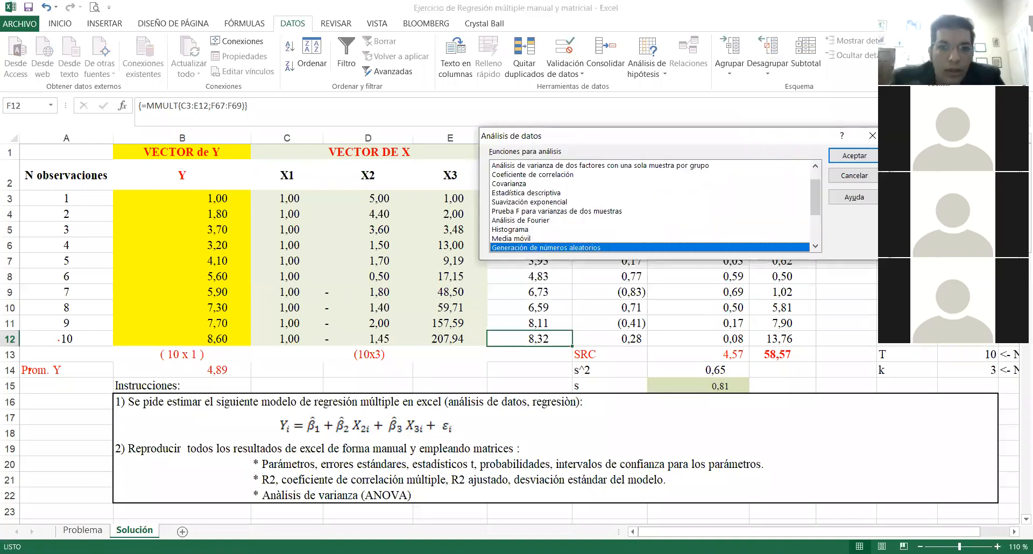
key("Up")
key("Up")
key("Up")
key("Up")
key("Up")
key("Up")
key("Up")
key("Up")
key("Up")
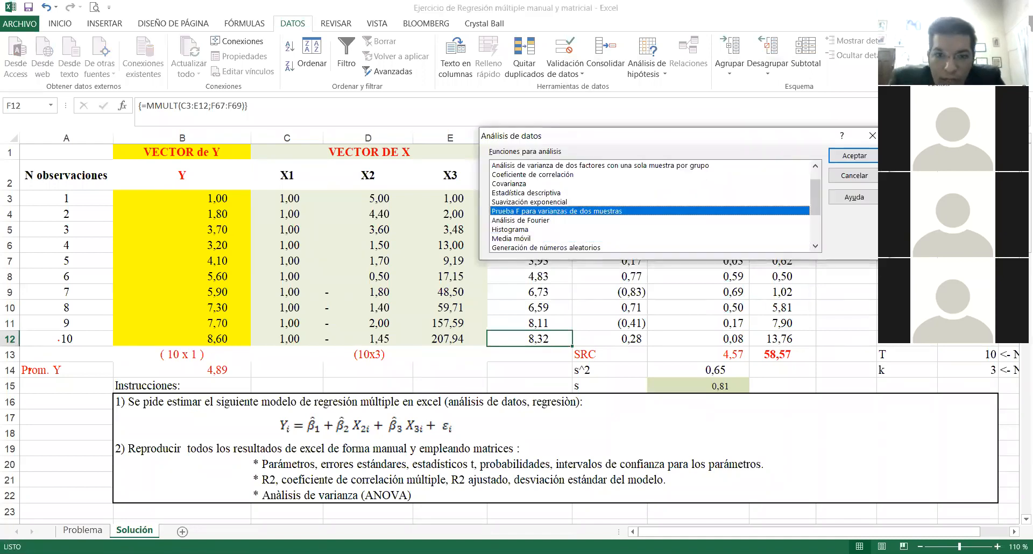
key("Down")
key("Down")
key("Down")
key("Down")
key("Down")
key("Down")
key("Down")
key("Down")
key("Down")
key("Down")
key("Down")
key("Down")
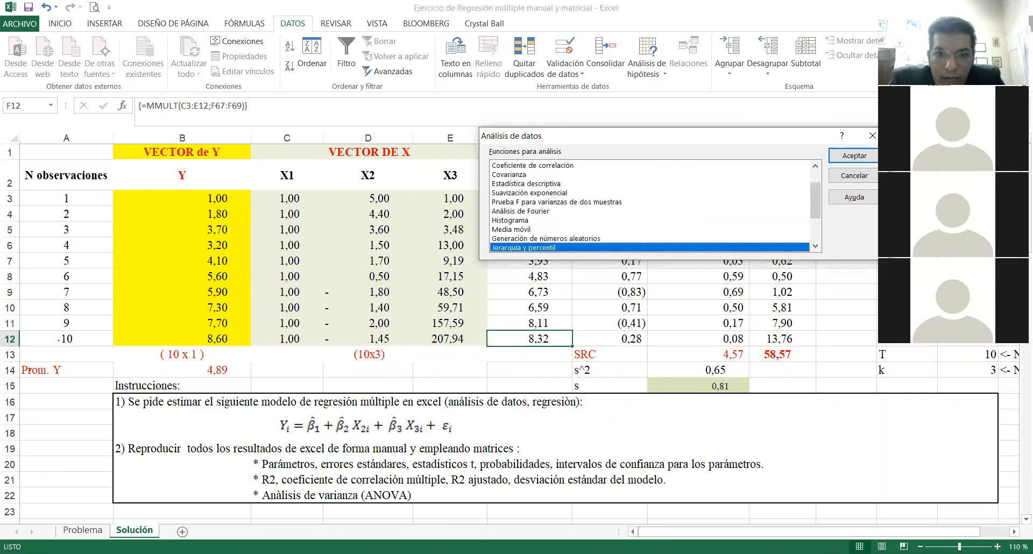
key("Up")
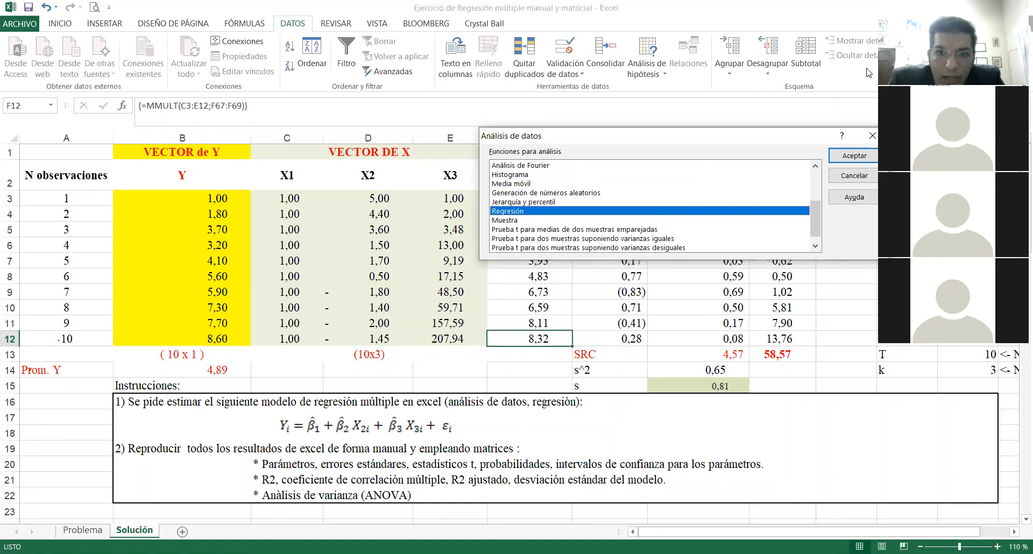
key("Return")
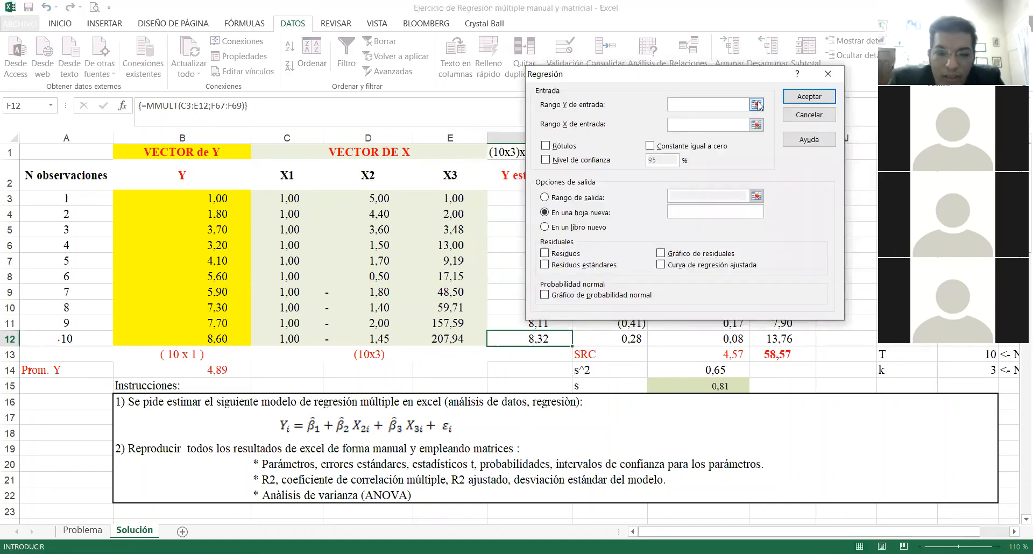
Step: Set the regression's Y input range to $B$3:$B$12, the ten Y observations
left_click(758, 105)
left_click(234, 195)
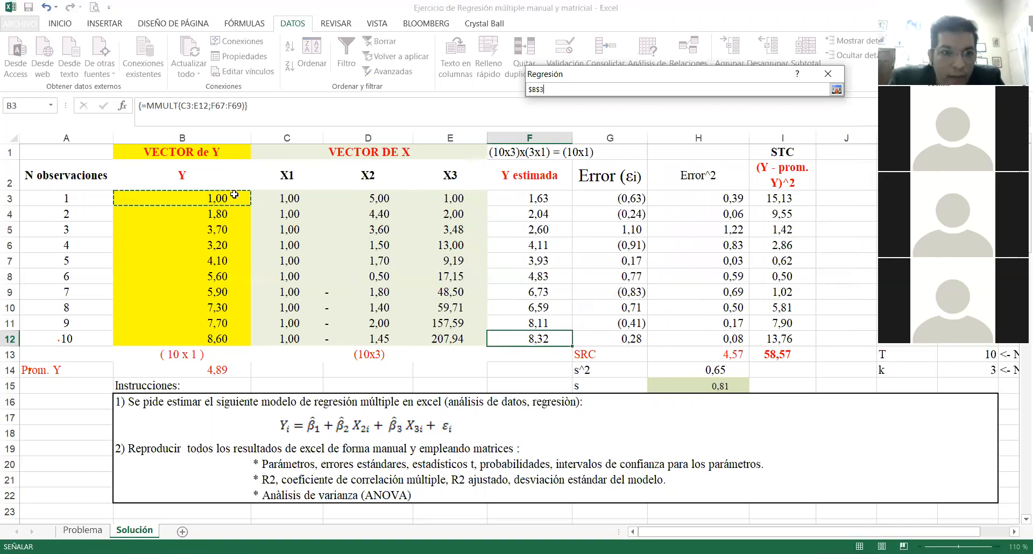
left_click_drag(234, 195, 231, 339)
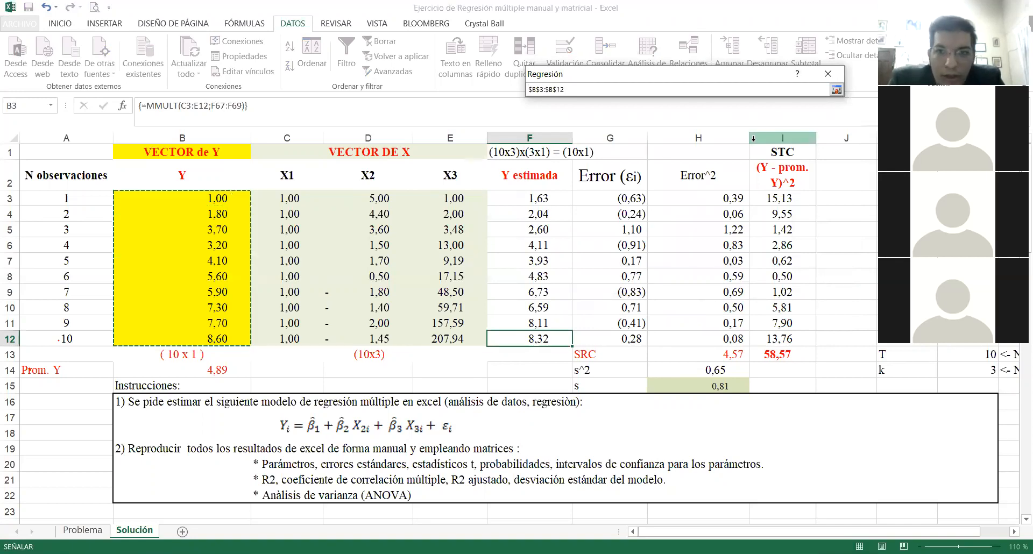
left_click(836, 91)
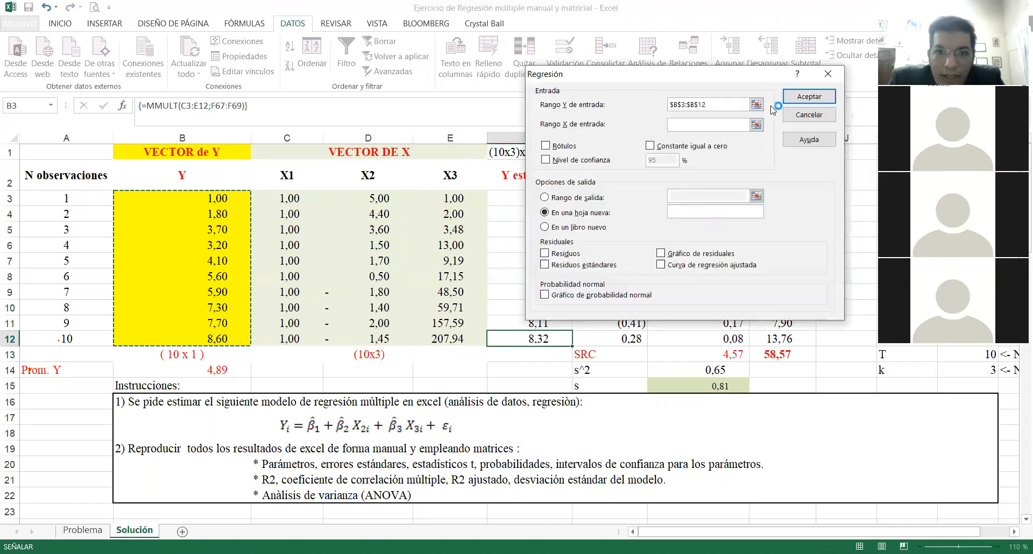
Step: Set the regression's X input range to $D$3:$E$12, the X2 and X3 observations, and enable the 95% confidence level
left_click(757, 126)
left_click(757, 125)
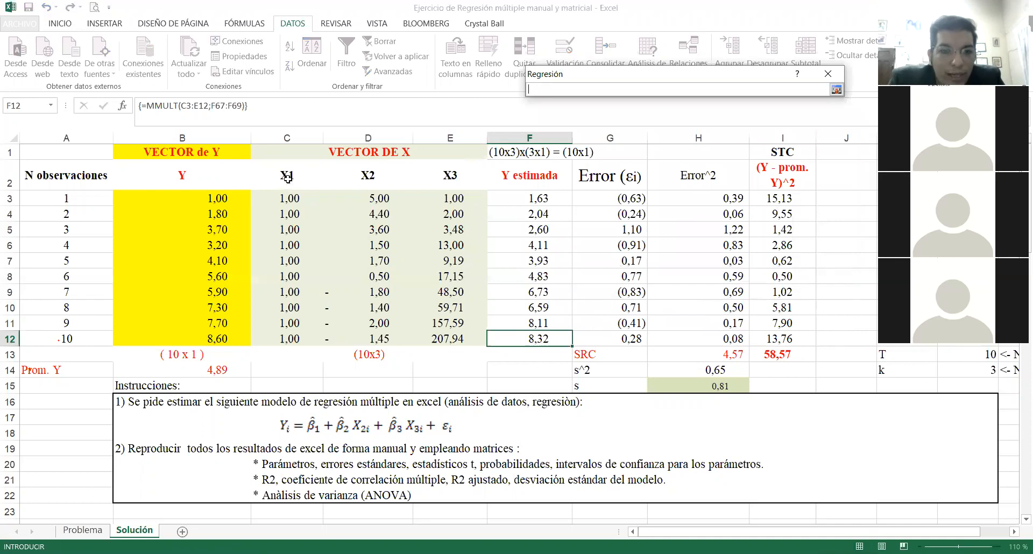
left_click(365, 200)
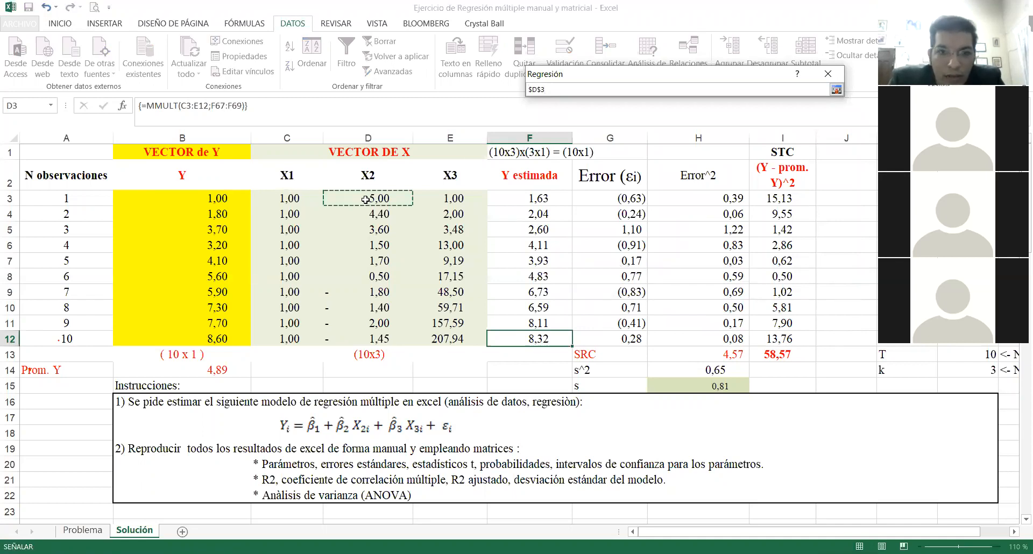
key("shift+Right")
key("ctrl+shift+Down")
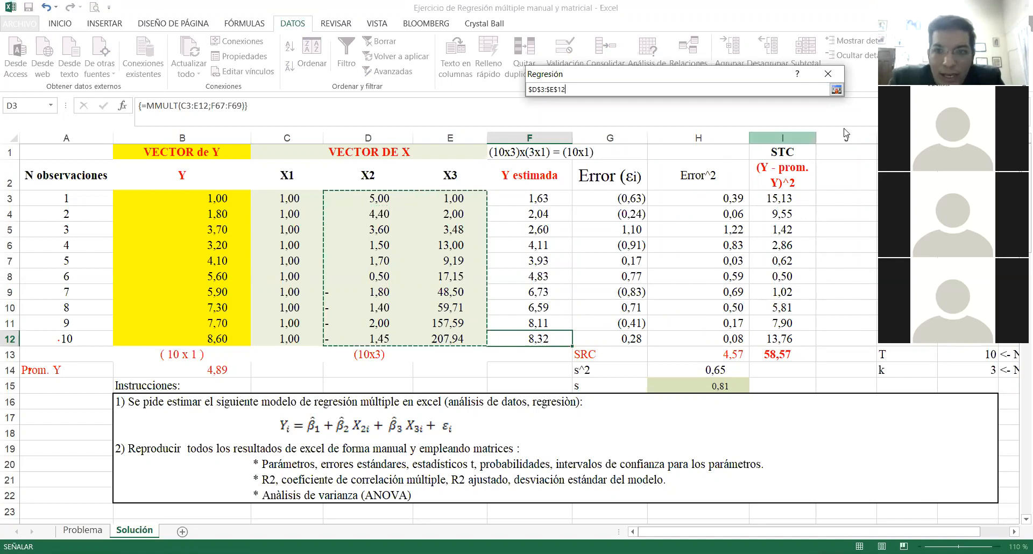
left_click(836, 90)
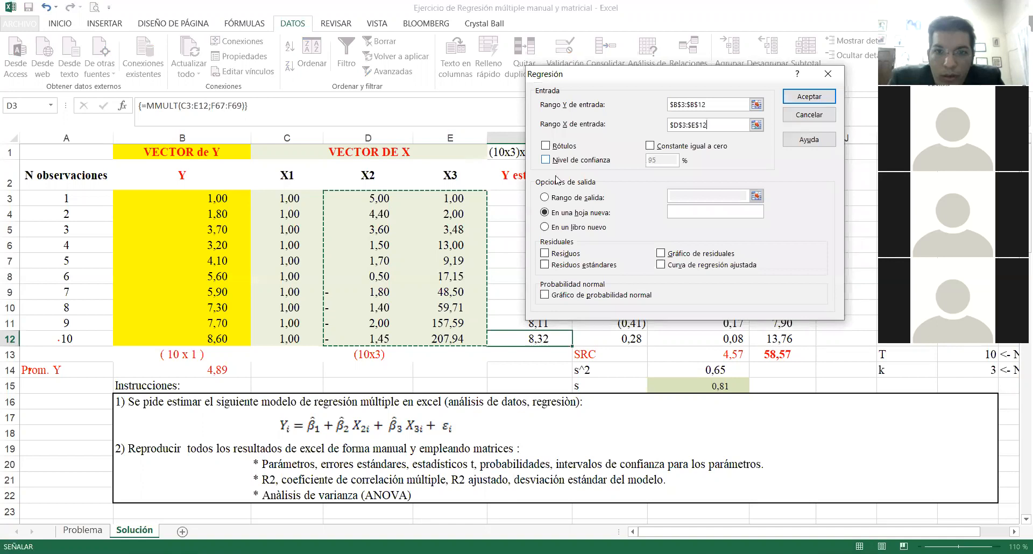
left_click(546, 160)
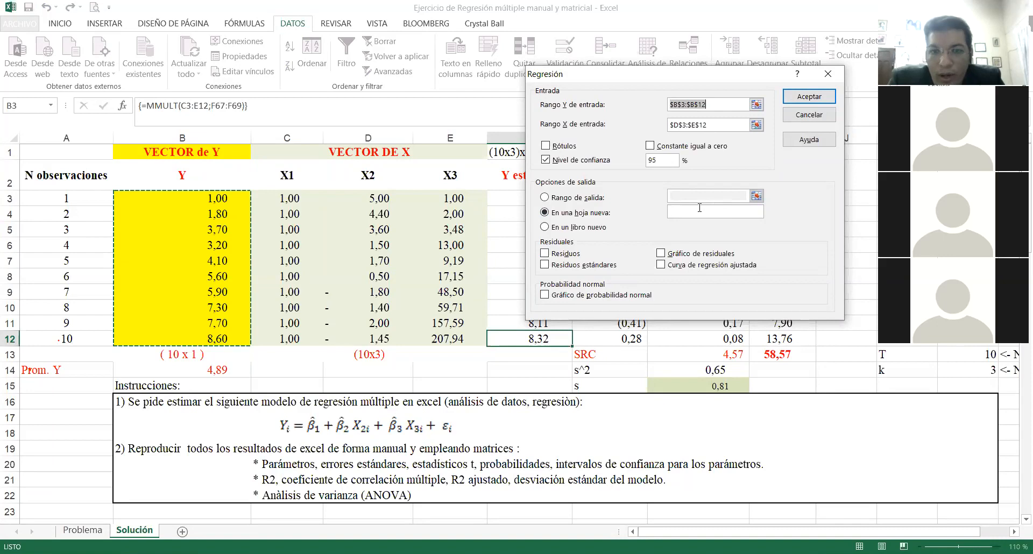
Step: Direct the regression output to cell $B$83, below the matrix-based results, and run the regression
left_click(591, 201)
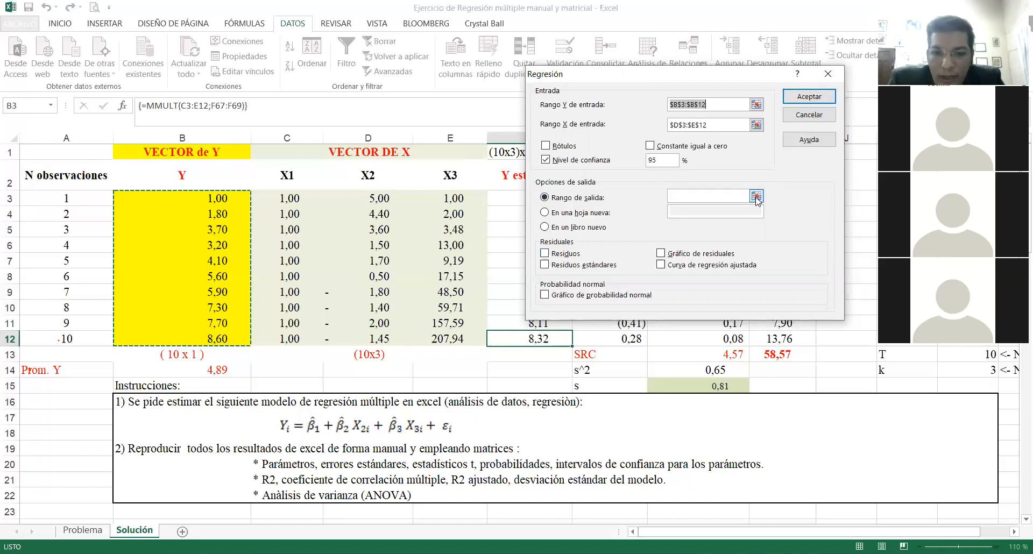
left_click(757, 199)
scroll(725, 425, "down", 19)
left_click(725, 425)
key("Down")
key("Down")
key("Down")
key("Down")
key("Down")
key("Down")
key("Down")
key("Down")
key("Down")
key("Down")
key("Down")
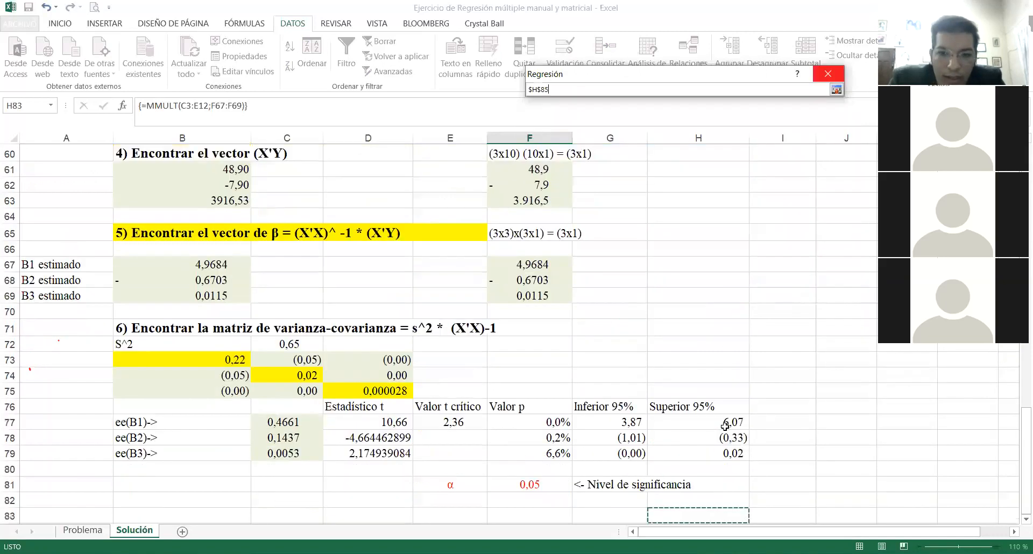
key("Down")
key("Down")
key("Down")
key("Down")
key("Down")
key("Down")
key("Down")
key("Down")
key("Down")
key("Down")
key("Down")
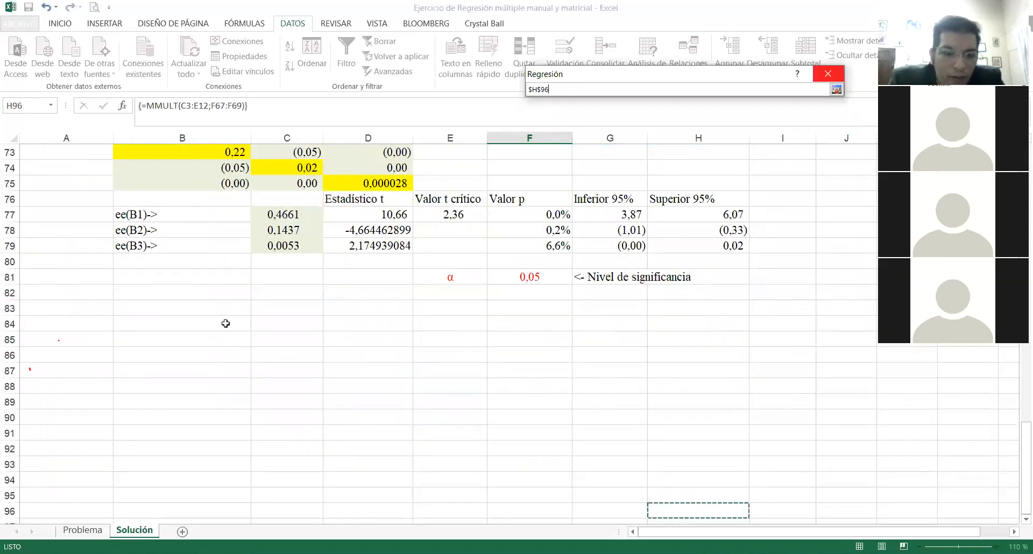
left_click(219, 307)
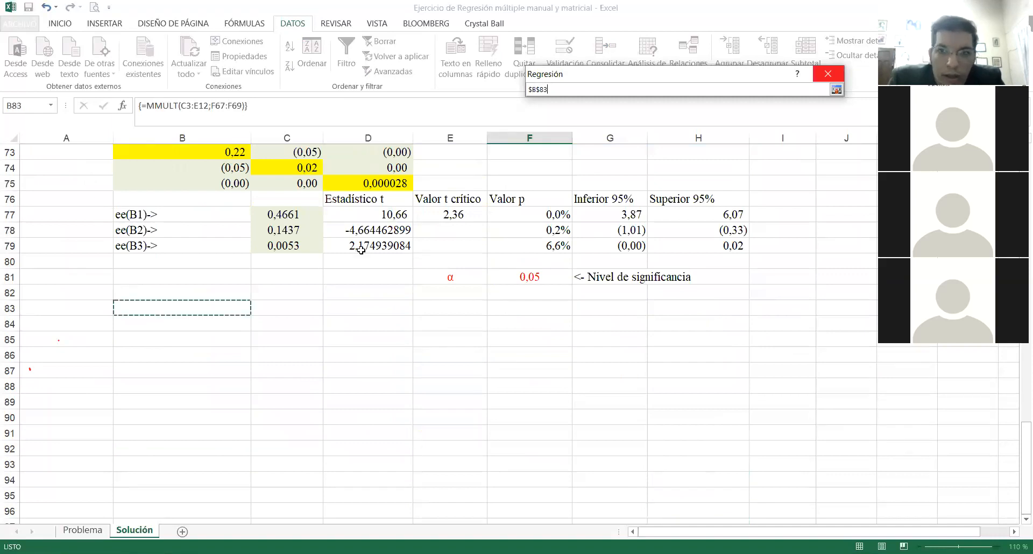
left_click(836, 89)
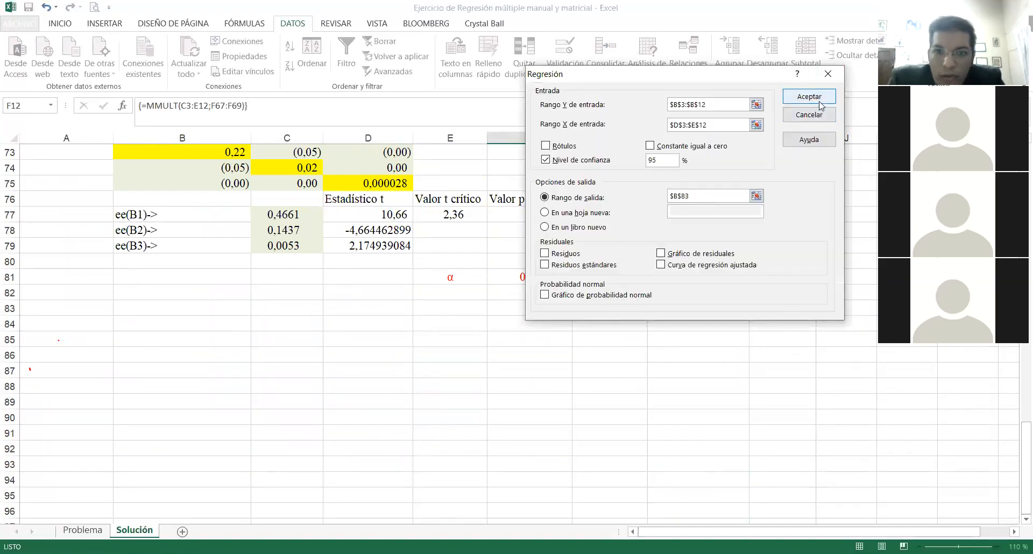
left_click(821, 104)
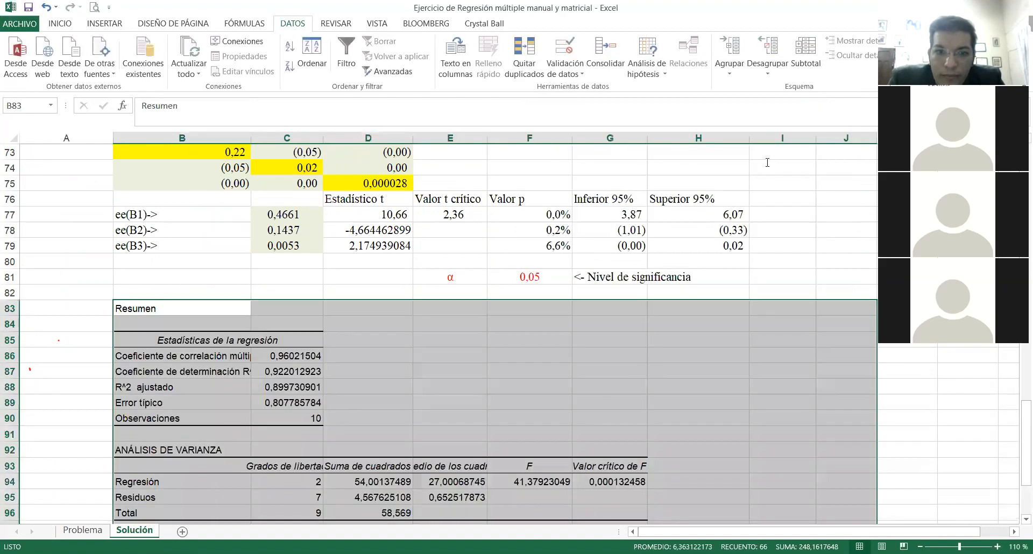
Step: Look through the regression output from the summary statistics and ANOVA down to the coefficients table
left_click(598, 365)
key("Down")
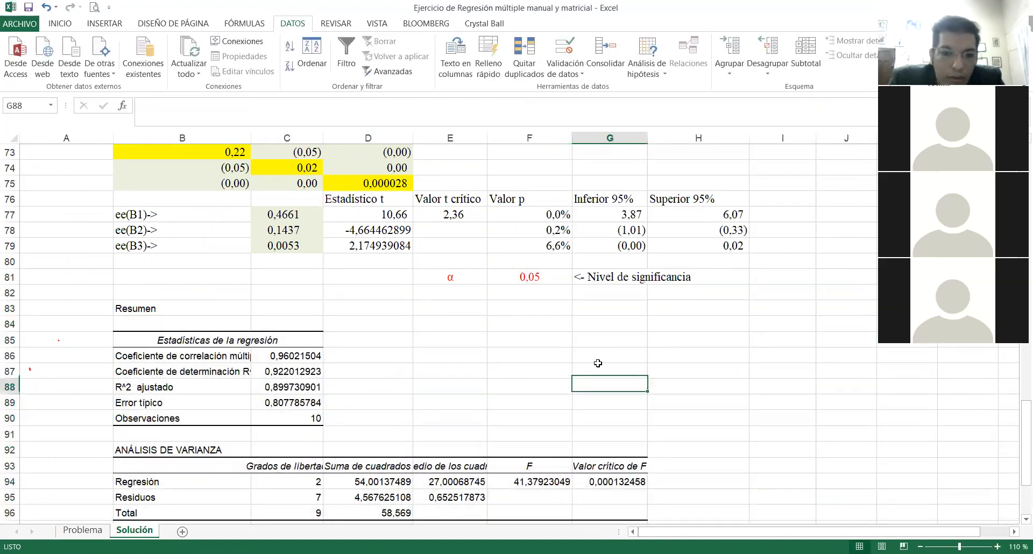
key("Down")
key("Down")
key("Down")
key("Down")
key("Down")
key("Down")
key("Down")
key("Down")
key("Down")
key("Down")
key("Down")
key("Down")
key("Down")
key("Down")
key("Down")
key("Down")
key("Down")
key("Down")
key("Down")
key("Down")
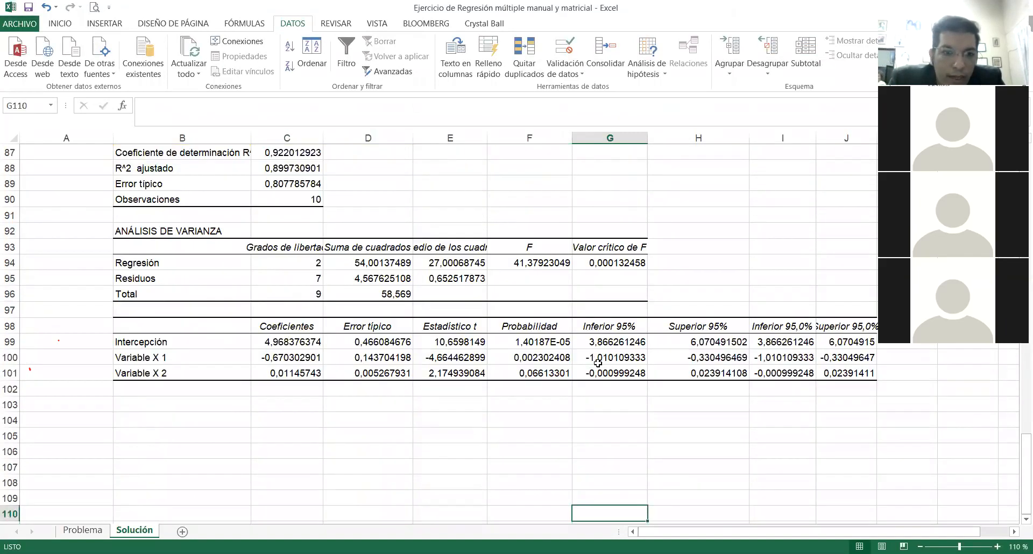
Step: Examine the Coeficientes and Error típico columns and the remaining statistics of the coefficients table
key("Up")
key("Up")
key("Up")
key("Up")
key("Up")
key("Up")
key("Up")
key("Up")
key("Up")
key("Up")
key("Up")
key("Left")
key("Left")
key("Left")
key("Left")
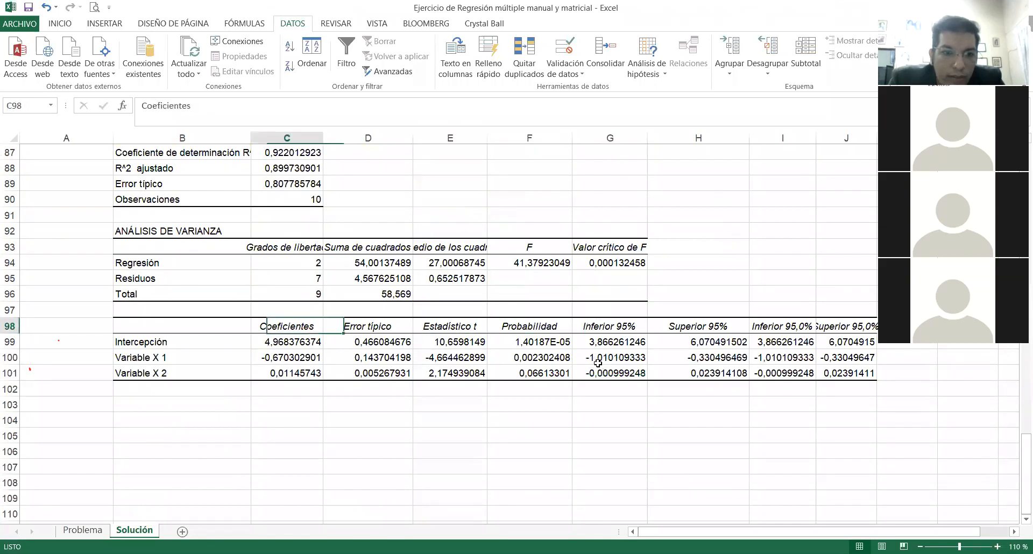
key("shift+Down")
key("shift+Down")
key("shift+Down")
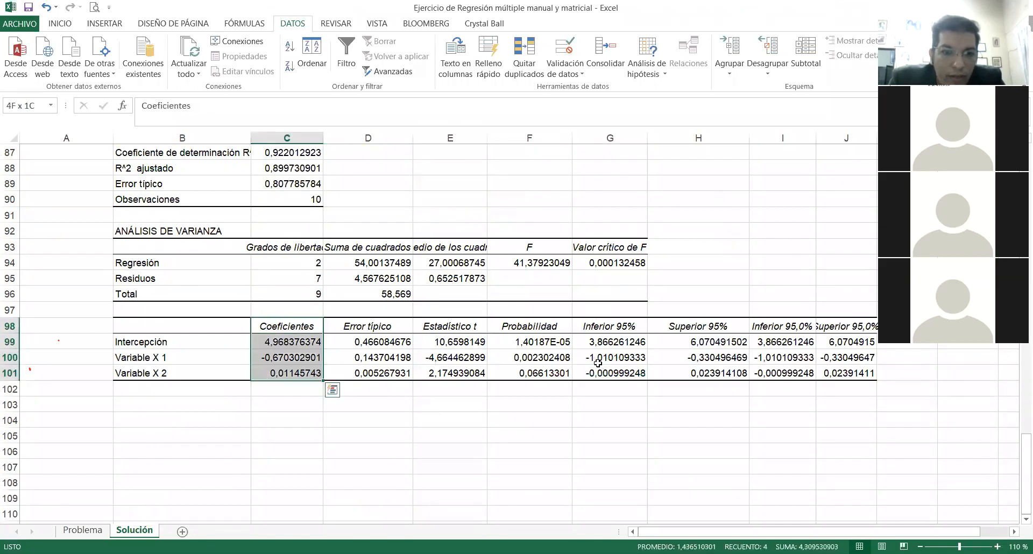
key("Right")
key("Right")
key("Left")
key("shift+Down")
key("shift+Down")
key("shift+Down")
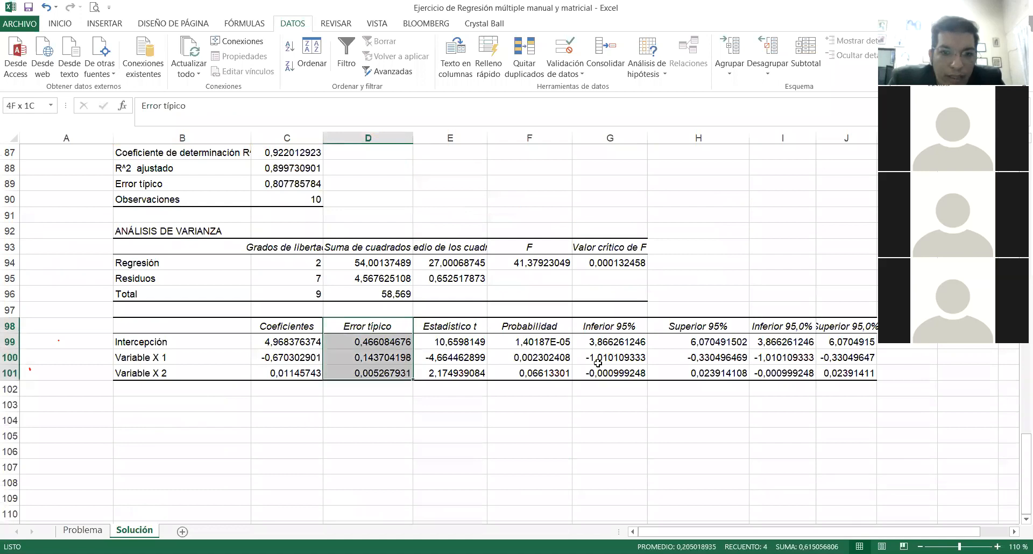
key("Right")
key("Right")
key("Right")
key("Right")
key("Right")
key("Right")
Step: Return to the matrix-based standard errors and estimated betas above the output to compare them with the tool's results
key("Left")
key("Left")
key("Left")
key("Left")
key("Left")
key("Left")
key("Left")
key("Left")
key("Left")
key("Up")
key("Up")
key("Up")
key("Up")
key("Up")
key("Up")
key("Up")
key("Up")
key("Up")
key("Up")
key("Up")
key("Up")
key("Up")
key("Up")
key("Up")
key("Up")
key("Up")
key("Up")
key("Up")
key("Up")
key("Up")
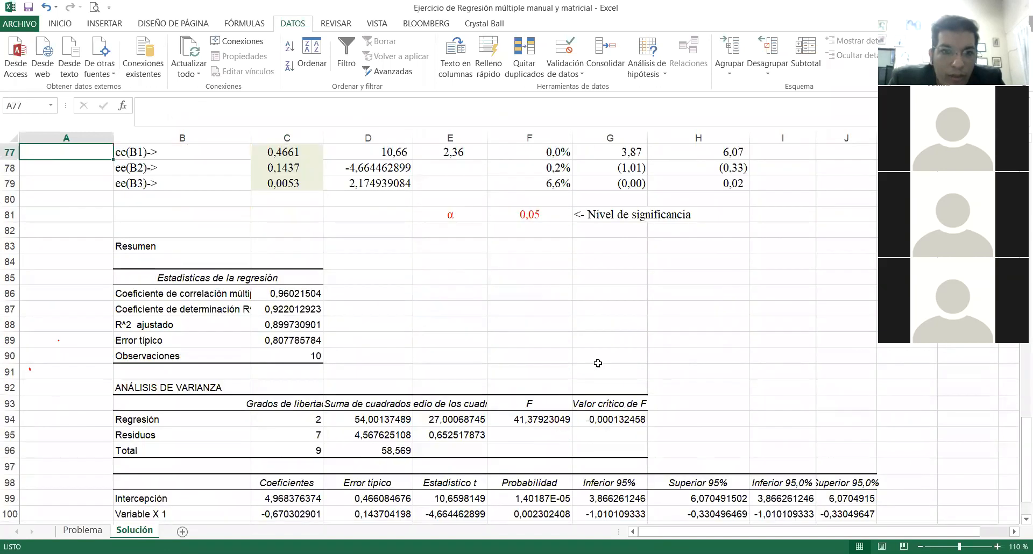
key("Up")
key("Up")
key("Up")
key("Up")
key("Up")
key("Up")
key("Up")
key("Up")
key("Up")
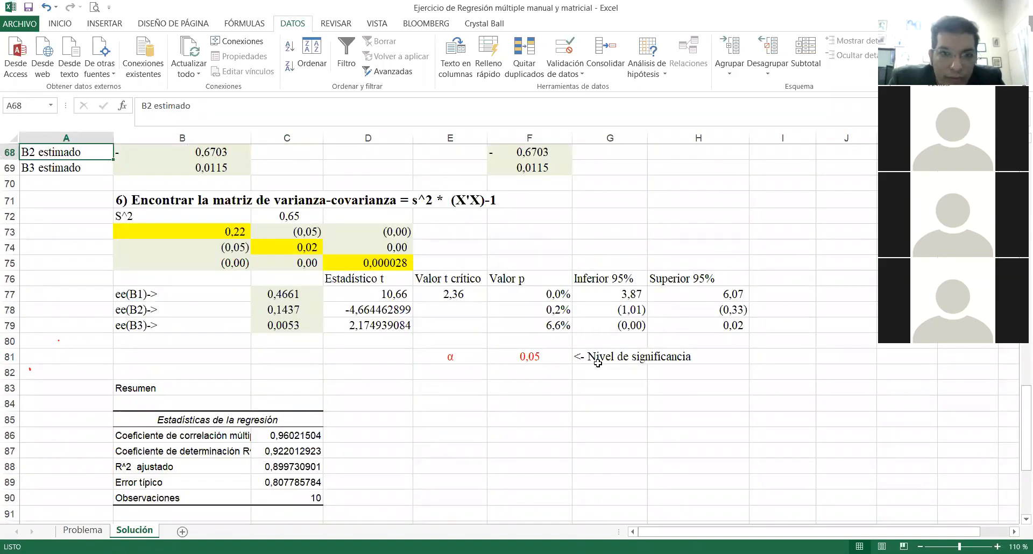
Step: Review the matrix-based working above, from the inverse and identity check through the X'Y vector to the estimated betas
key("Up")
key("Up")
key("Up")
key("Up")
key("Up")
key("Up")
key("Up")
key("Up")
key("Up")
key("Up")
key("Up")
key("Up")
key("Up")
key("Up")
key("Up")
key("Up")
key("Up")
key("Up")
key("Up")
key("Up")
key("Down")
key("Down")
key("Down")
key("Down")
key("Down")
key("Down")
key("Down")
key("Down")
key("Down")
key("Down")
key("Down")
key("Down")
key("Down")
key("Down")
key("Down")
key("Down")
key("Down")
key("Down")
key("Down")
key("Down")
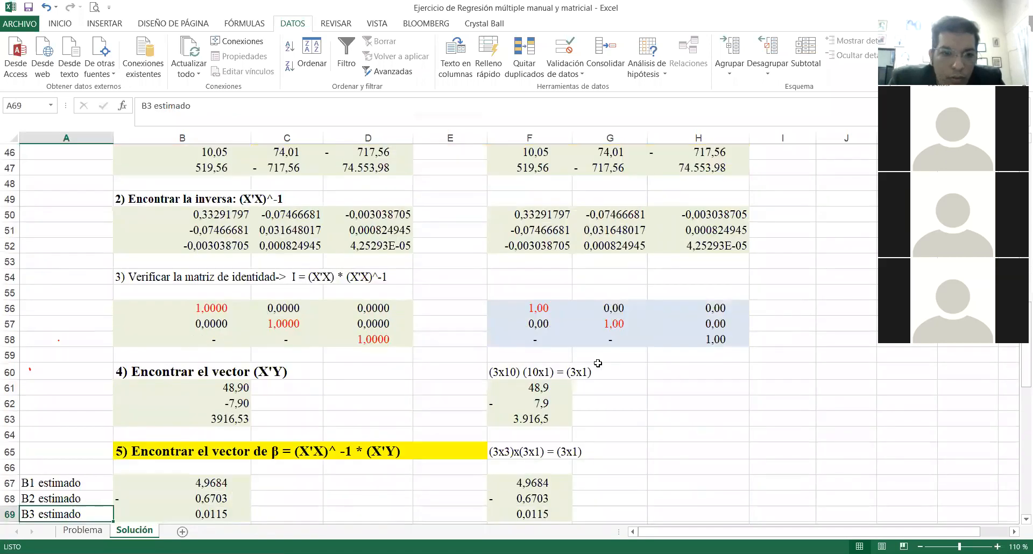
Step: Look from the estimated betas past the variance-covariance matrix down to the regression tool's summary, ANOVA and coefficients tables
key("Down")
key("Down")
key("Down")
key("Down")
key("Down")
key("Down")
key("Down")
key("Down")
key("Down")
key("Down")
key("Down")
key("Down")
key("Down")
key("Down")
key("Down")
key("Down")
key("Down")
key("Down")
key("Down")
key("Down")
key("Down")
key("Down")
key("Down")
key("Down")
key("Down")
key("Down")
key("Down")
key("Down")
key("Down")
key("Up")
key("Up")
key("Up")
key("Up")
key("Up")
key("Up")
key("Up")
key("Up")
key("Up")
key("Up")
key("Up")
key("Up")
key("Up")
key("Up")
key("Up")
key("Up")
key("Up")
key("Up")
key("Up")
key("Up")
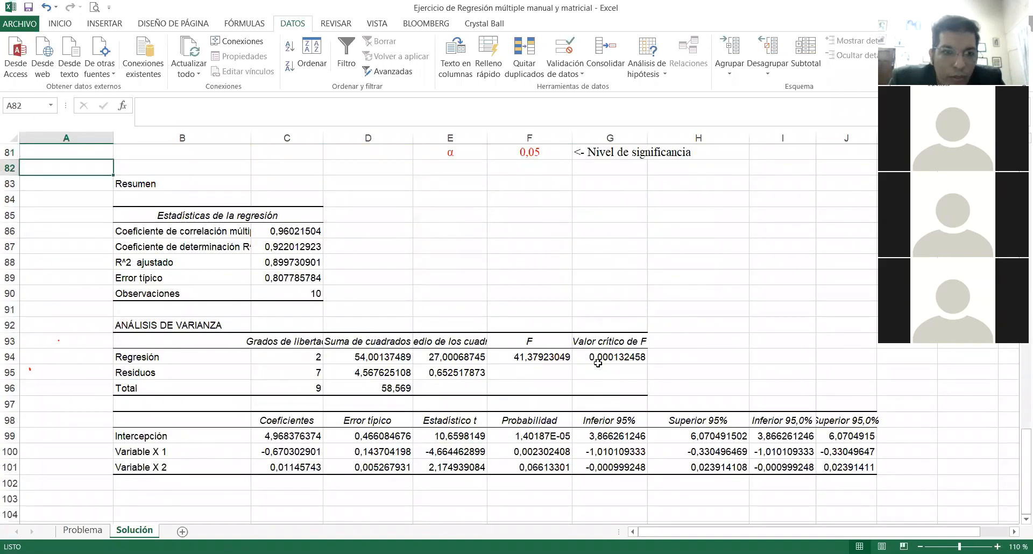
Step: Examine the ANÁLISIS DE VARIANZA table, ending at the Valor crítico de F of the Regresión row
key("Right")
key("Down")
key("Down")
key("Down")
key("Down")
key("Down")
key("Down")
key("Down")
key("Down")
key("Down")
key("Down")
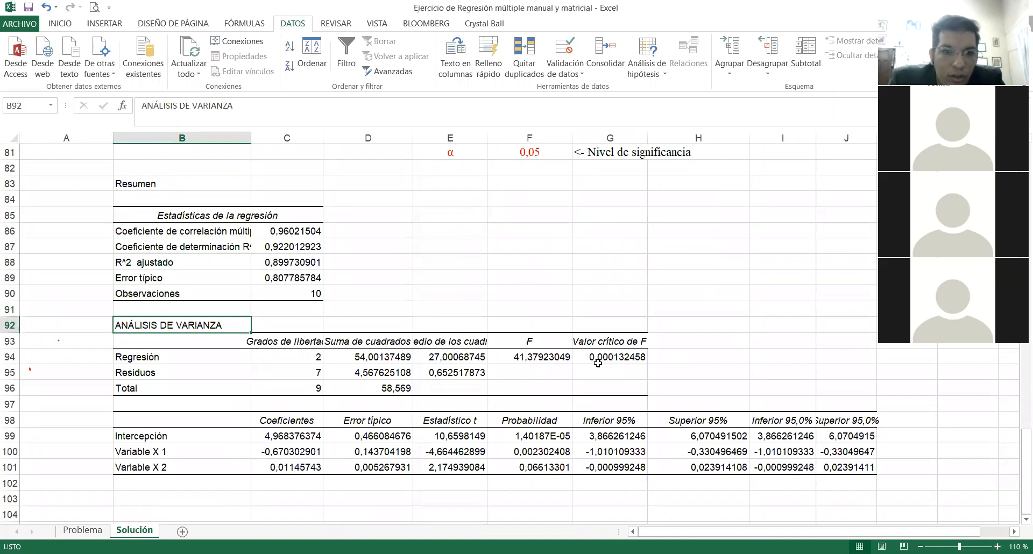
key("Down")
key("Right")
key("Right")
key("Down")
key("Down")
key("Down")
key("Down")
key("Down")
key("Up")
key("Right")
key("Right")
key("Right")
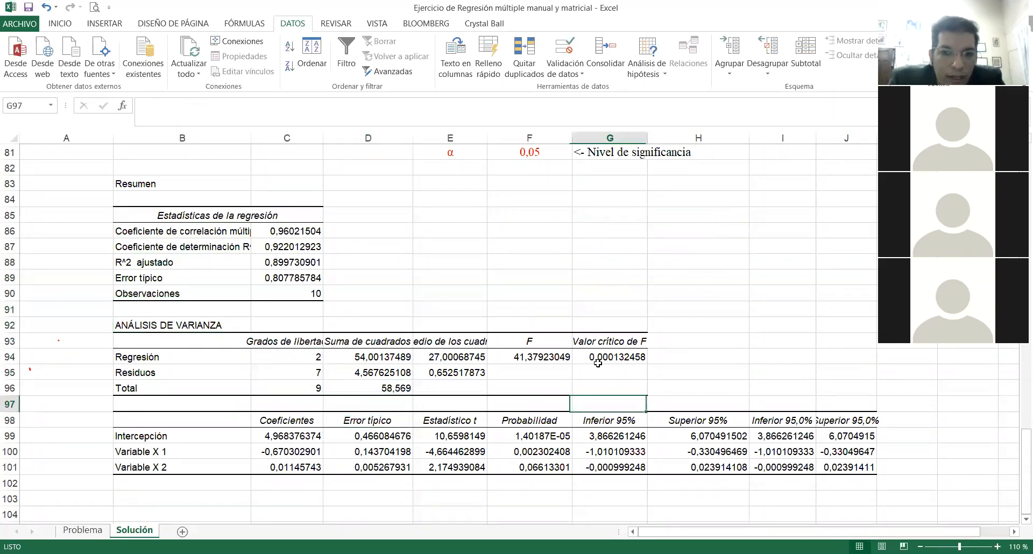
key("Up")
key("Up")
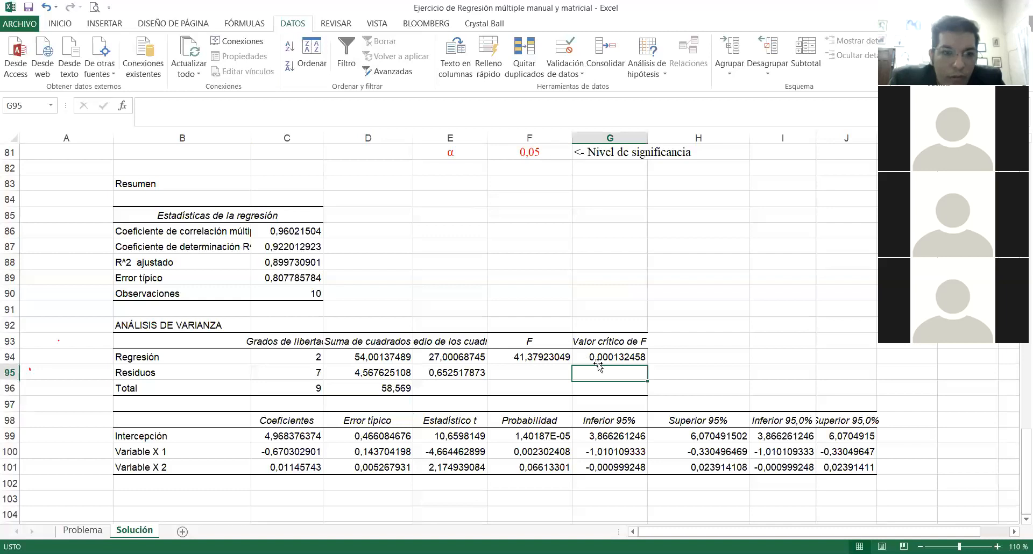
key("Up")
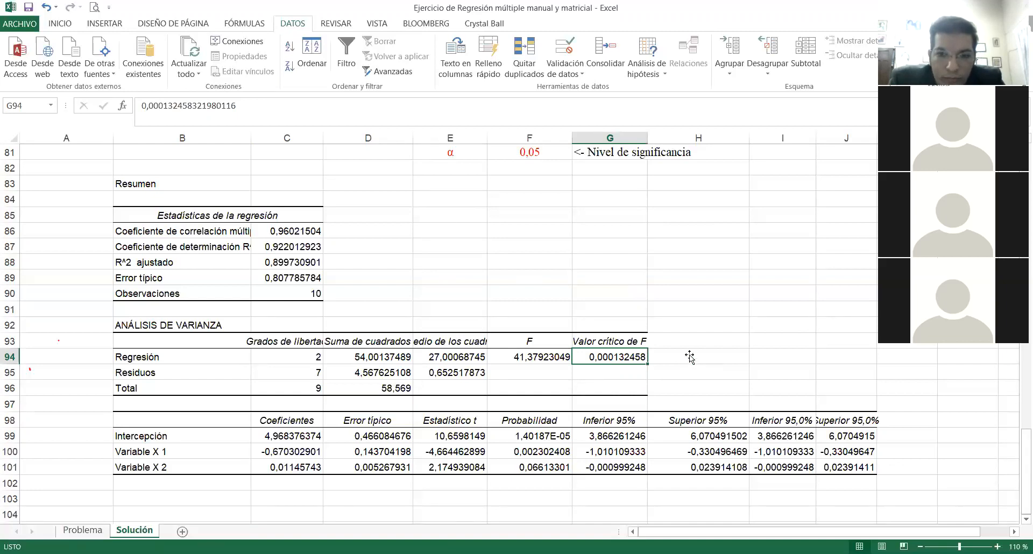
key("ctrl+Down")
key("Right")
key("ctrl+Up")
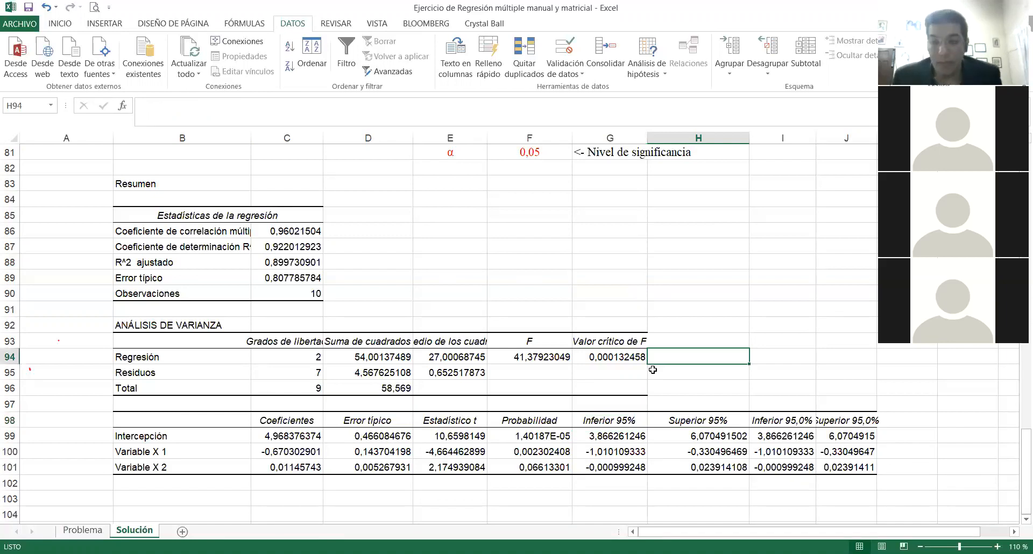